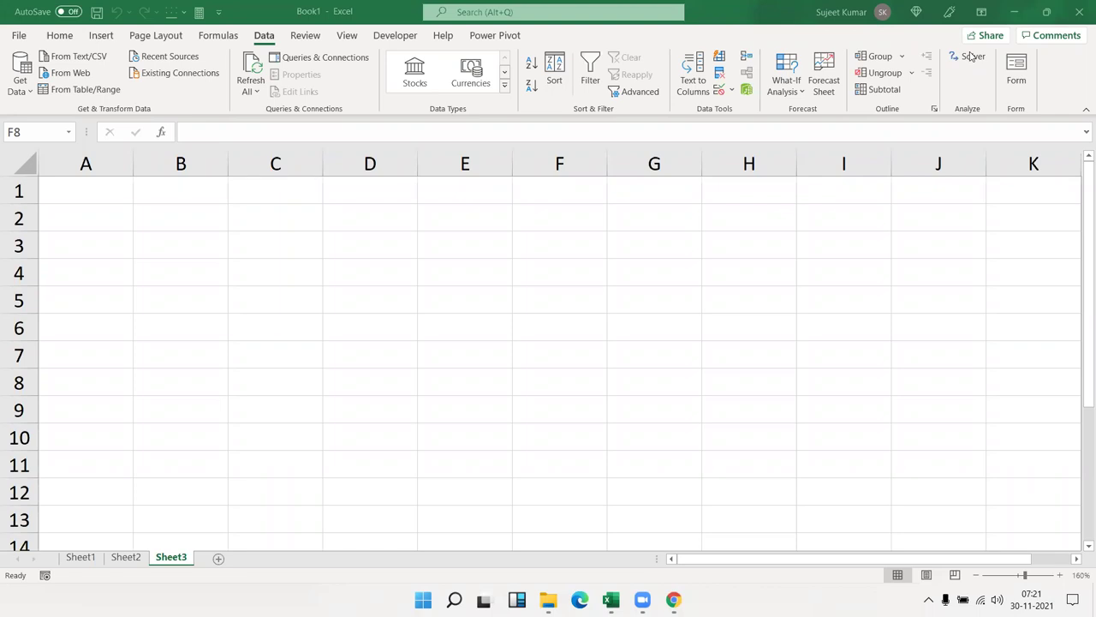
- Enter the sample value 123.369.852 into cell A1
{"action": "left_click", "coordinate": [89, 203]}
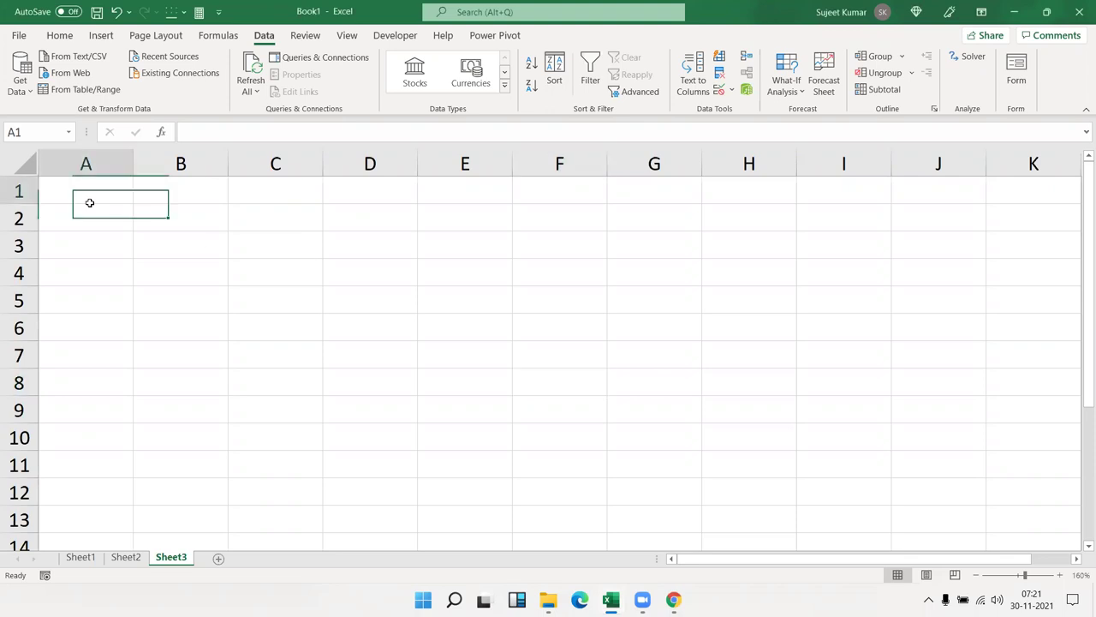
{"action": "scroll", "coordinate": [106, 209], "scroll_direction": "up", "scroll_amount": 1}
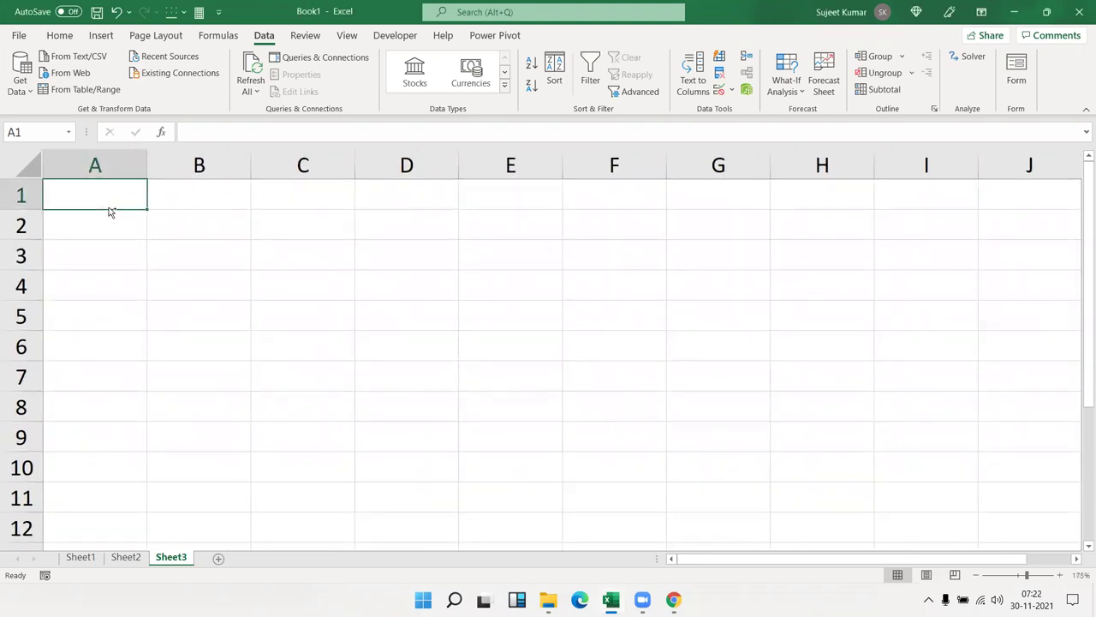
{"action": "scroll", "coordinate": [108, 207], "scroll_direction": "up", "scroll_amount": 4}
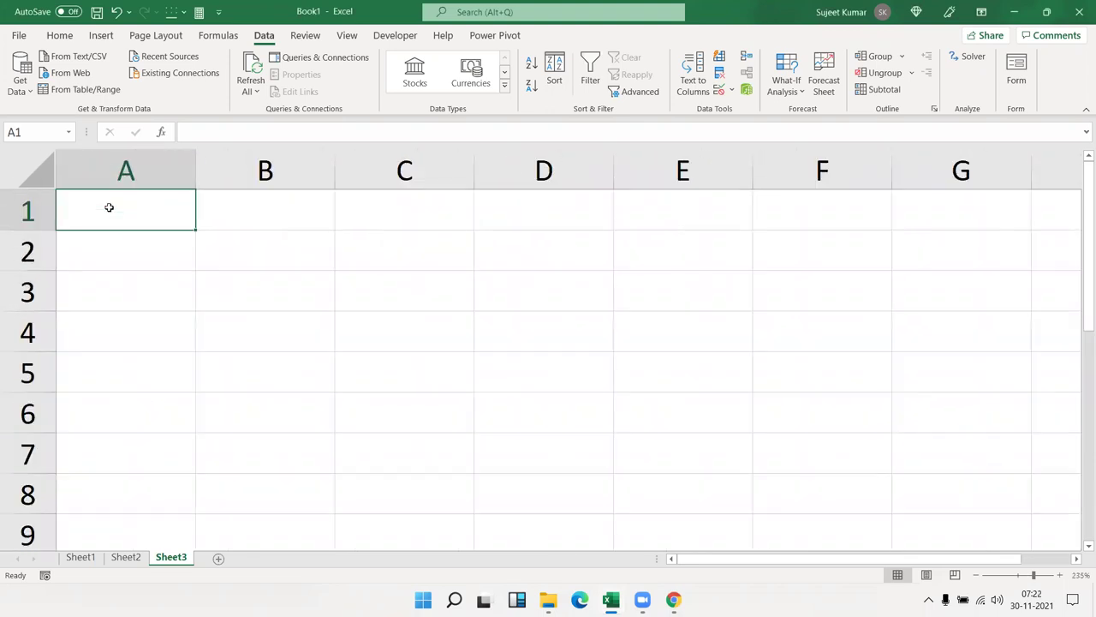
{"action": "scroll", "coordinate": [109, 207], "scroll_direction": "down", "scroll_amount": 1}
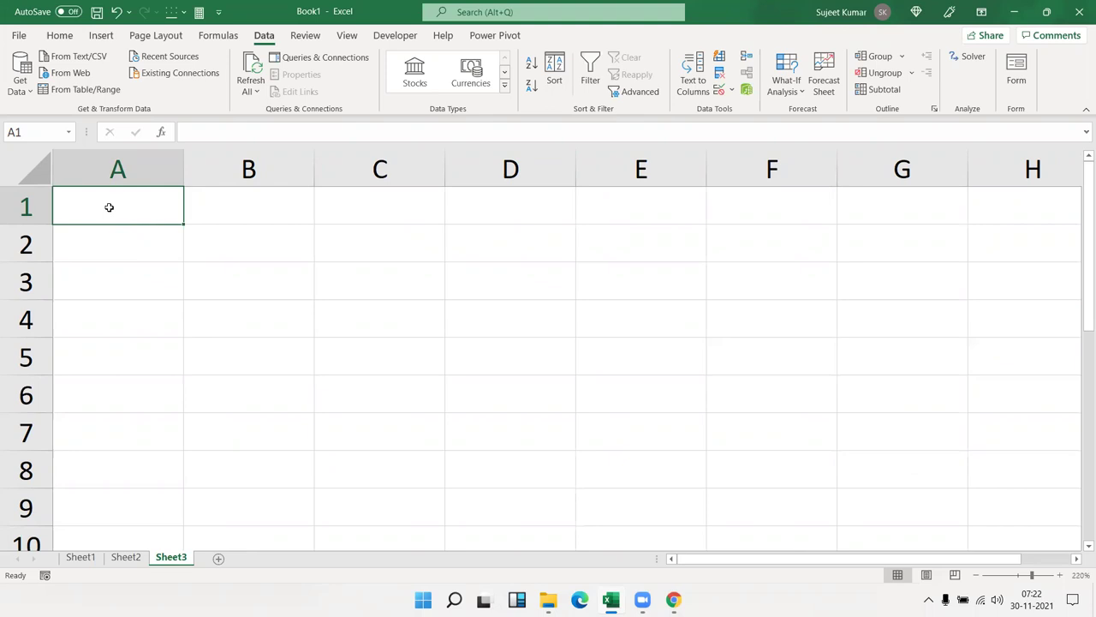
{"action": "type", "text": "123.369.852"}
{"action": "key", "text": "Return"}
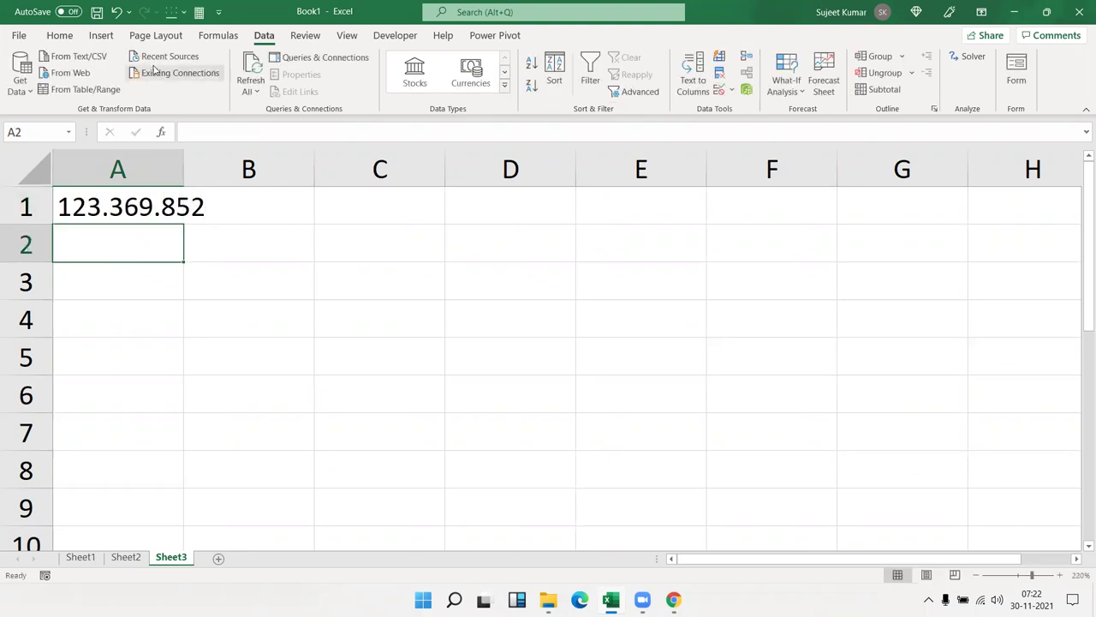
- Autofit column A and enter =LEFT(A1,3) in B1 to return 123
{"action": "double_click", "coordinate": [183, 163]}
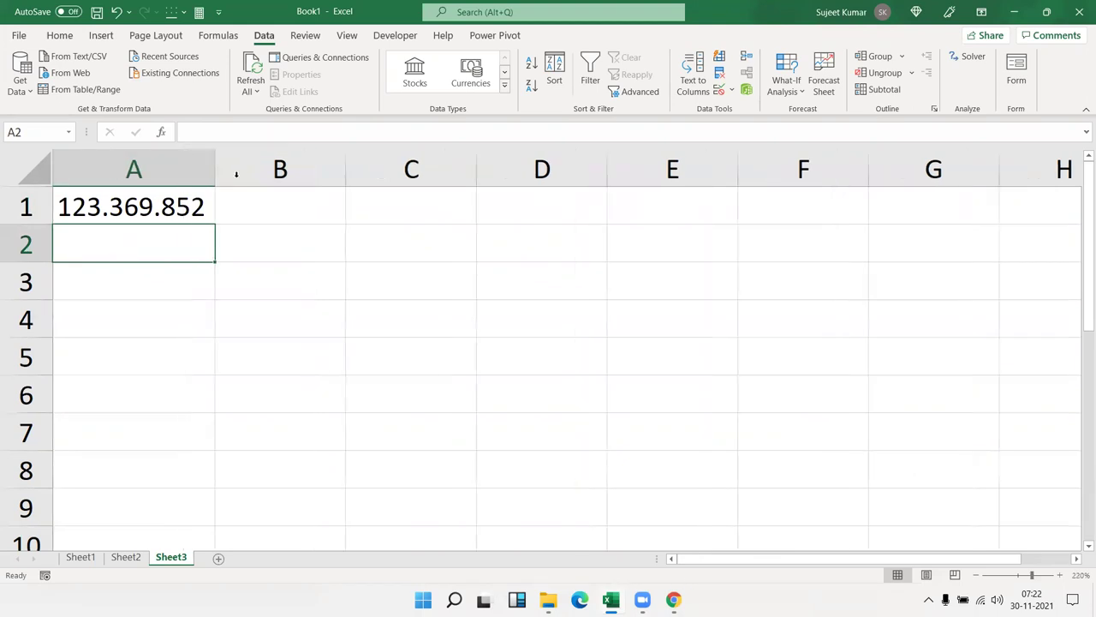
{"action": "left_click", "coordinate": [294, 194]}
{"action": "type", "text": "="}
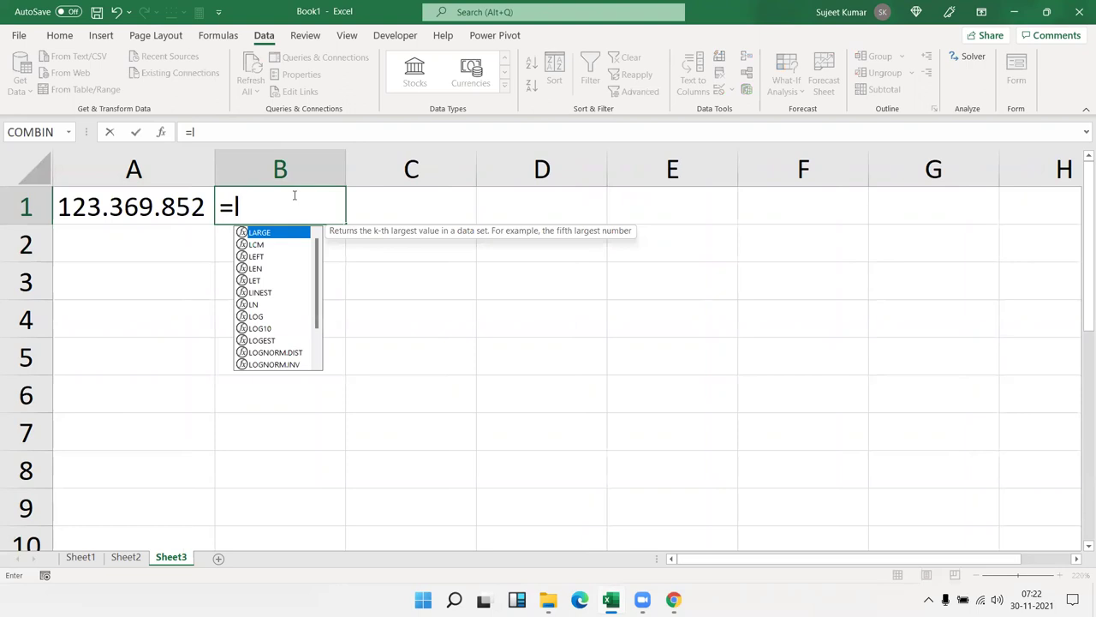
{"action": "type", "text": "lef"}
{"action": "key", "text": "Tab"}
{"action": "key", "text": "Left"}
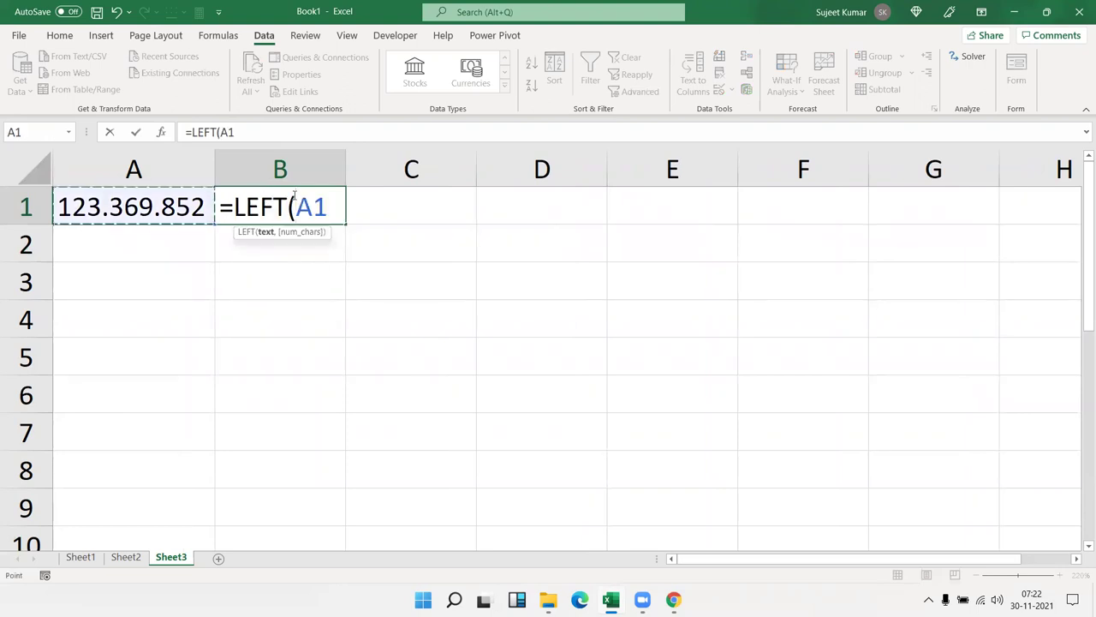
{"action": "type", "text": ","}
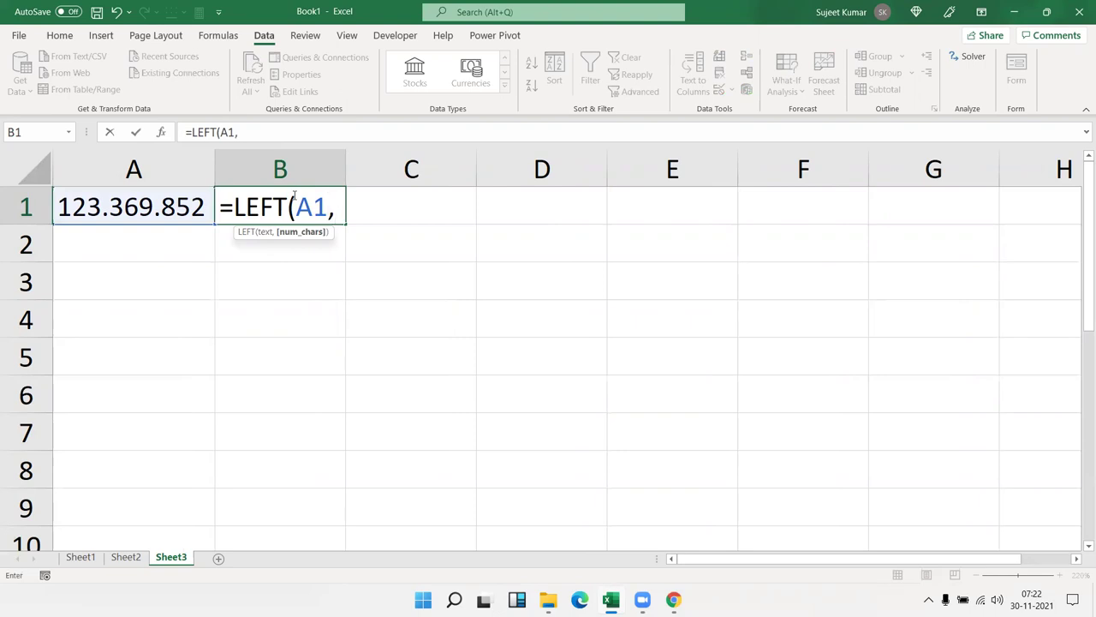
{"action": "type", "text": "3"}
{"action": "key", "text": "Return"}
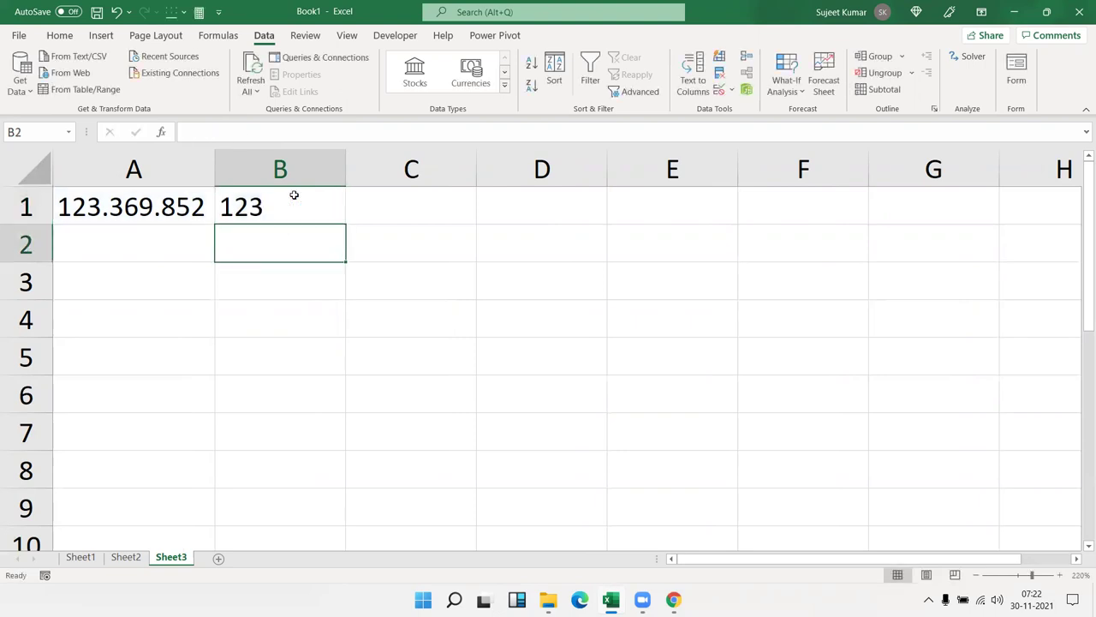
- Enter =RIGHT(A1,3) in D1 to return 852
{"action": "key", "text": "Up"}
{"action": "key", "text": "Right"}
{"action": "key", "text": "Right"}
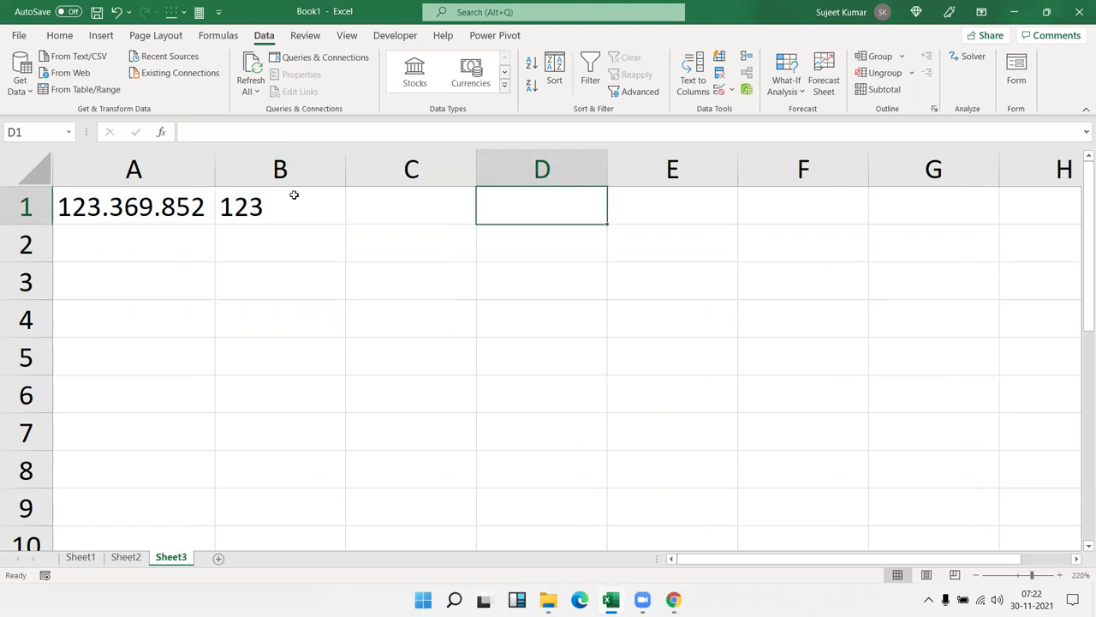
{"action": "type", "text": "=ri"}
{"action": "key", "text": "Tab"}
{"action": "key", "text": "Left"}
{"action": "key", "text": "Left"}
{"action": "key", "text": "Left"}
{"action": "type", "text": ","}
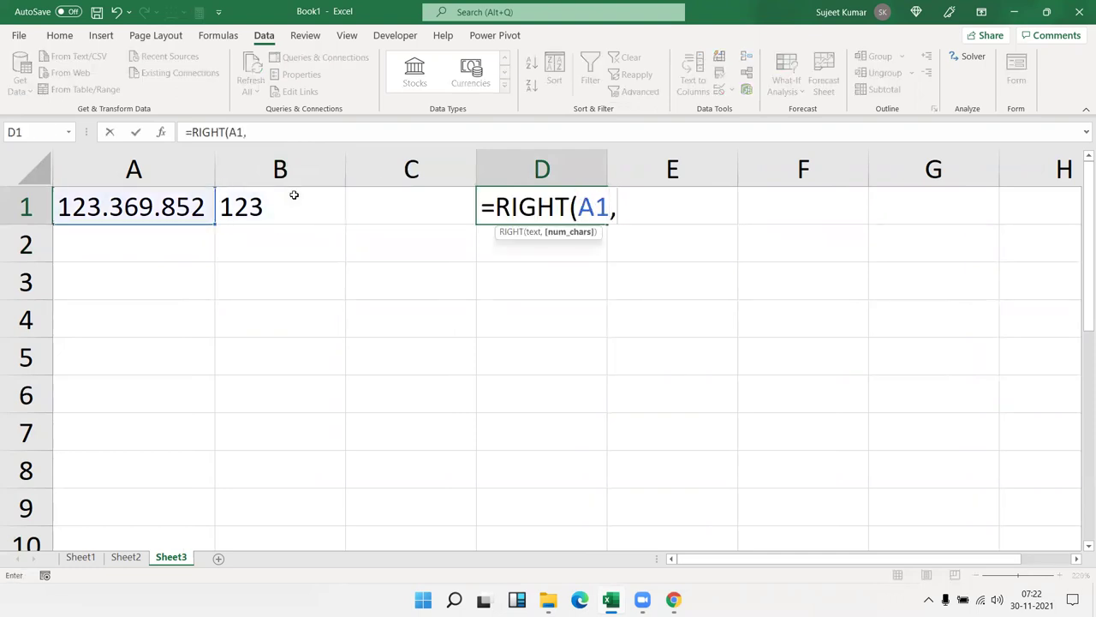
{"action": "type", "text": "3"}
{"action": "key", "text": "Return"}
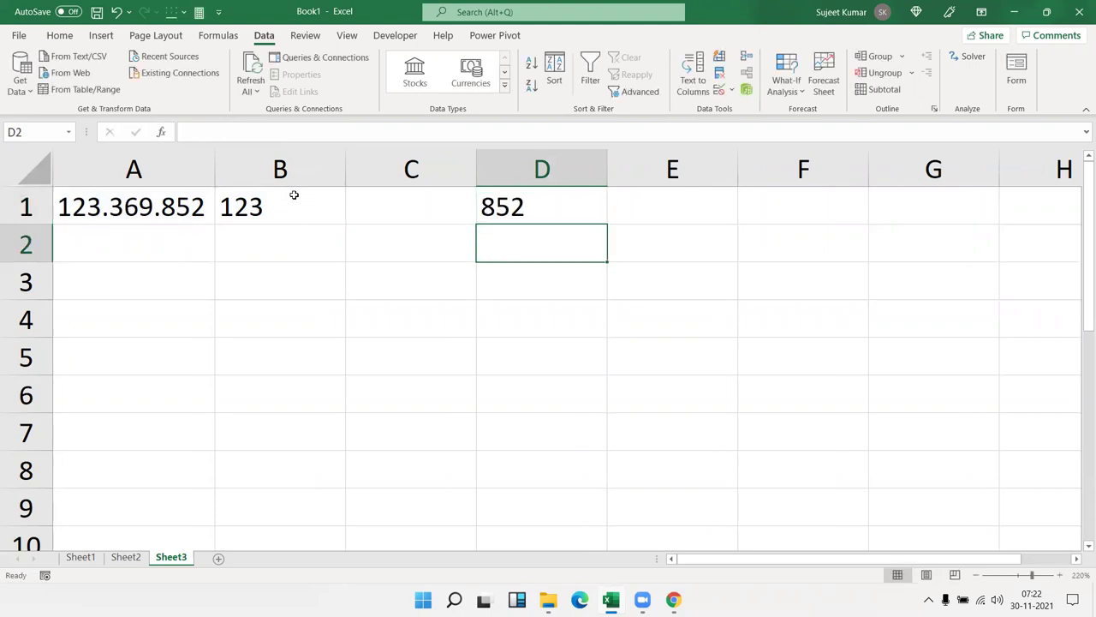
{"action": "key", "text": "Up"}
{"action": "key", "text": "Left"}
- Enter =MID(A1,5,3) in C1 to return 369, review the row 1 formulas, and move to A3
{"action": "type", "text": "=mid"}
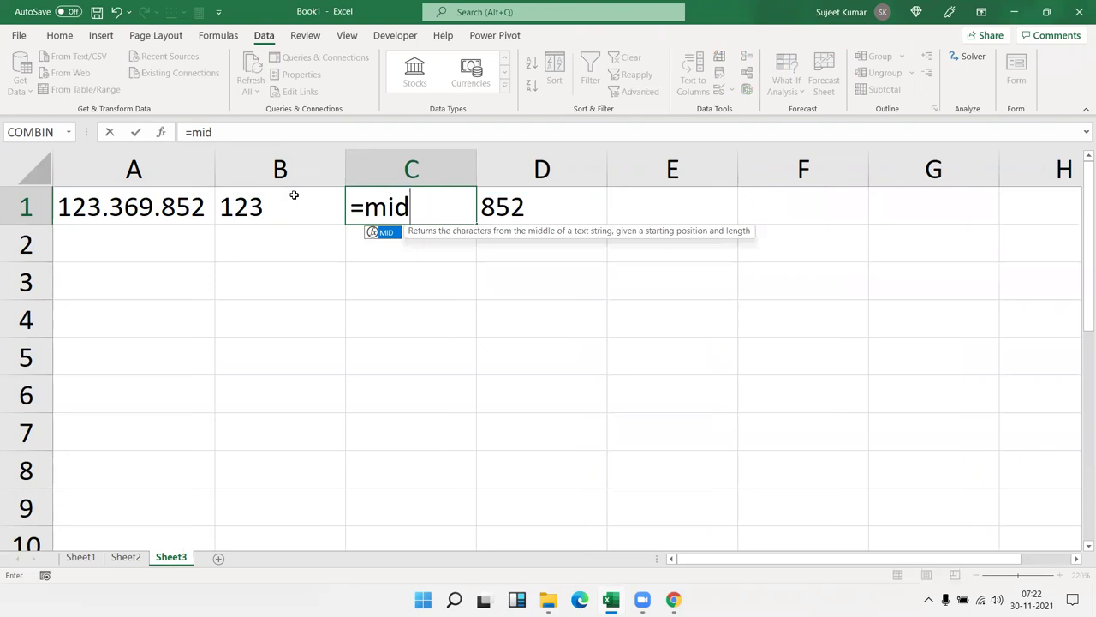
{"action": "key", "text": "Tab"}
{"action": "key", "text": "Left"}
{"action": "key", "text": "Left"}
{"action": "type", "text": ","}
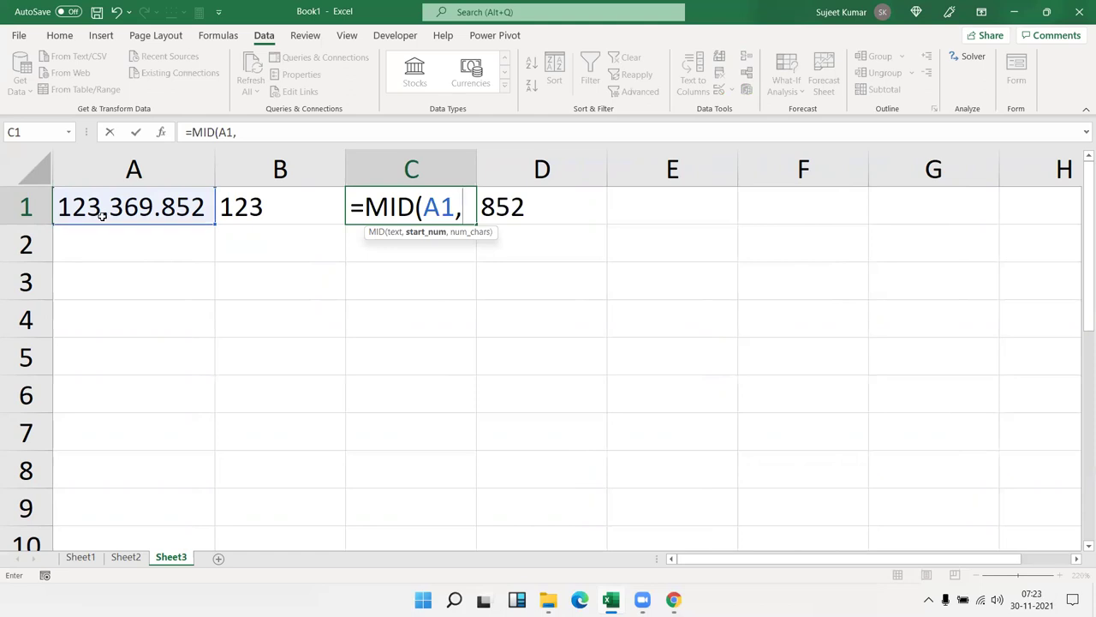
{"action": "type", "text": "5"}
{"action": "type", "text": ",3"}
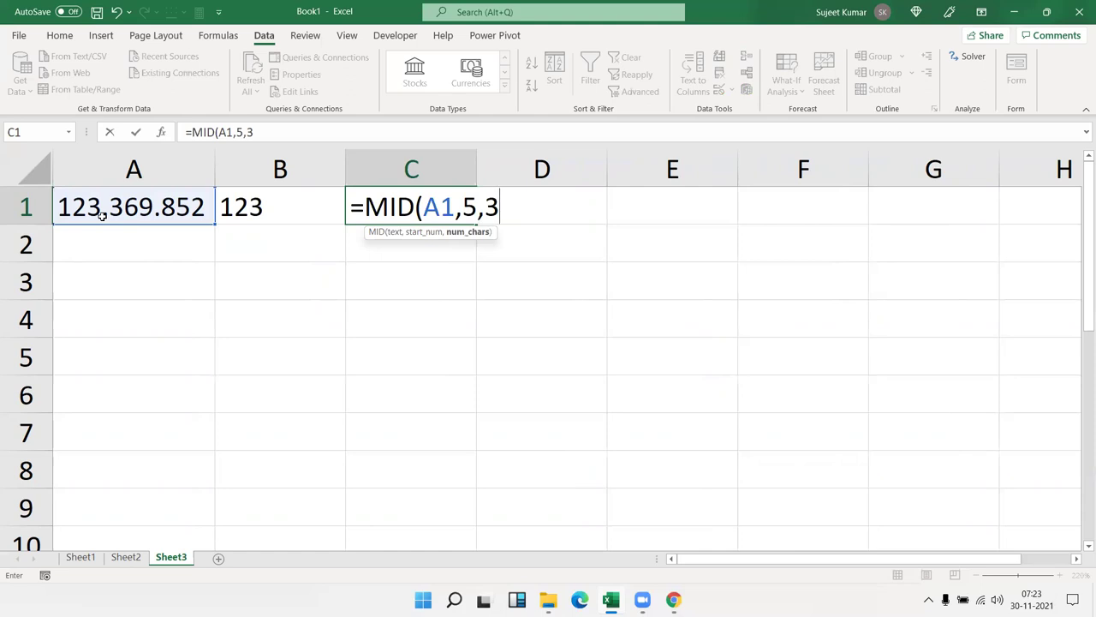
{"action": "key", "text": "Return"}
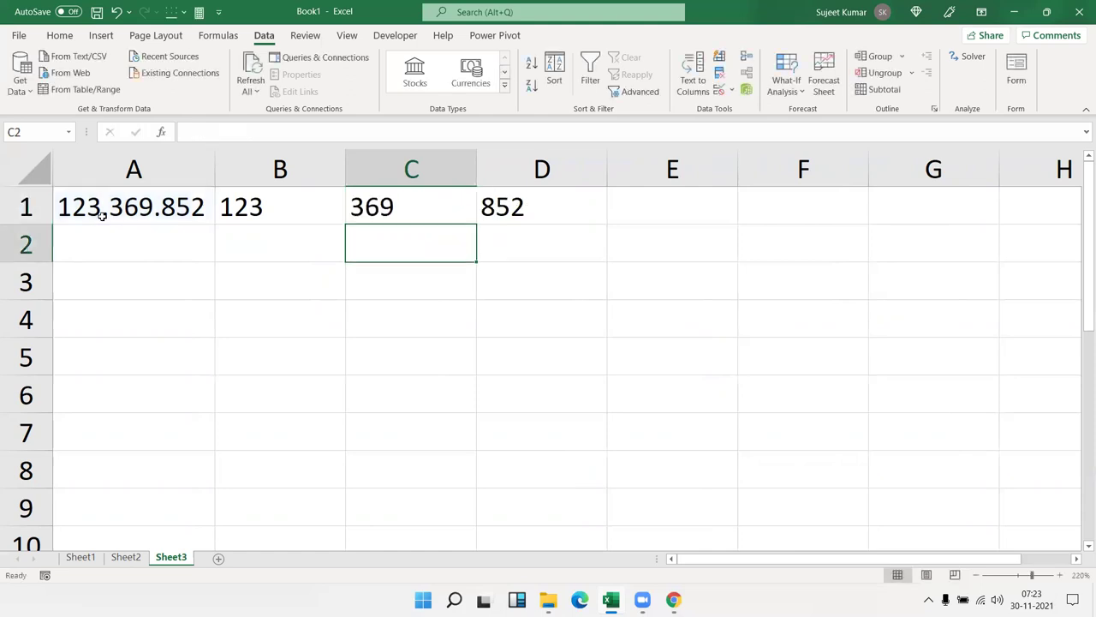
{"action": "key", "text": "Up"}
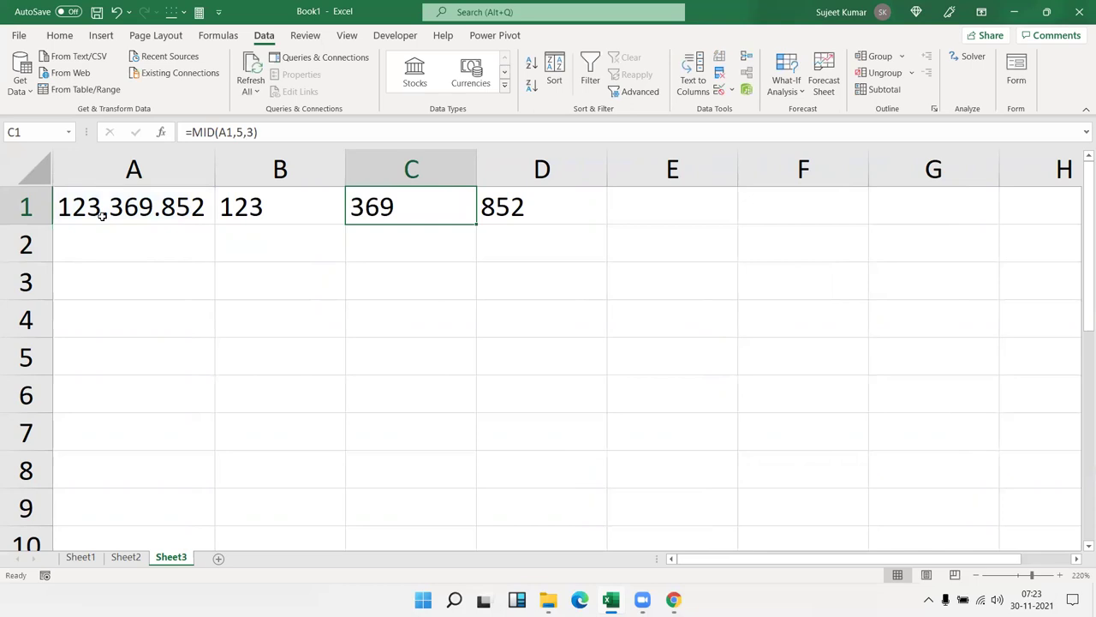
{"action": "key", "text": "Left"}
{"action": "key", "text": "Left"}
{"action": "key", "text": "Right"}
{"action": "key", "text": "Right"}
{"action": "key", "text": "Down"}
{"action": "key", "text": "Left"}
{"action": "key", "text": "Left"}
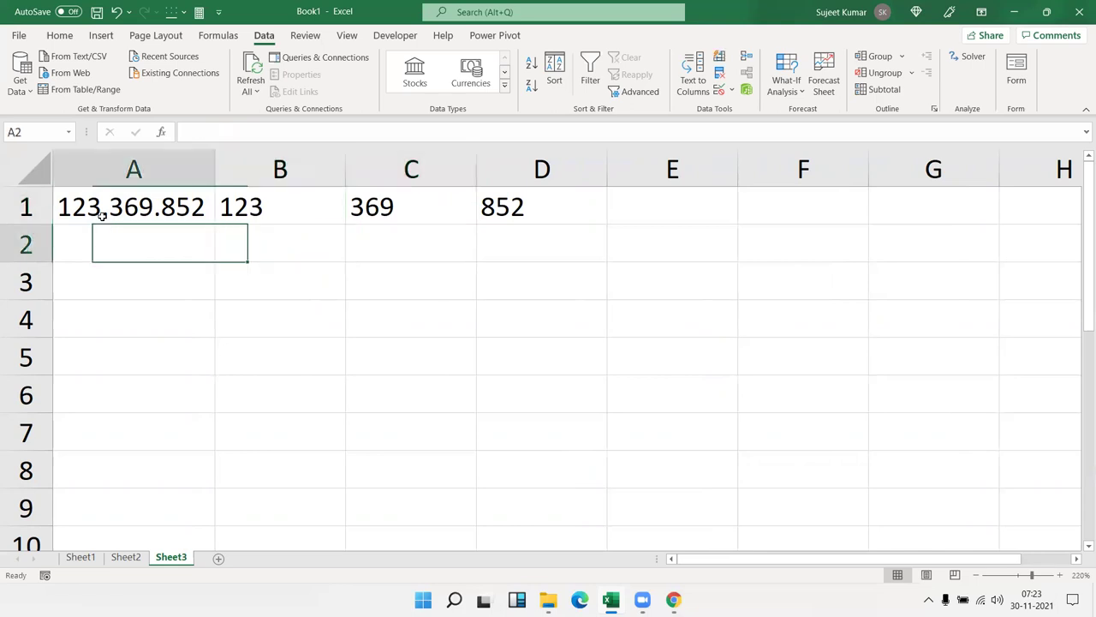
{"action": "key", "text": "Down"}
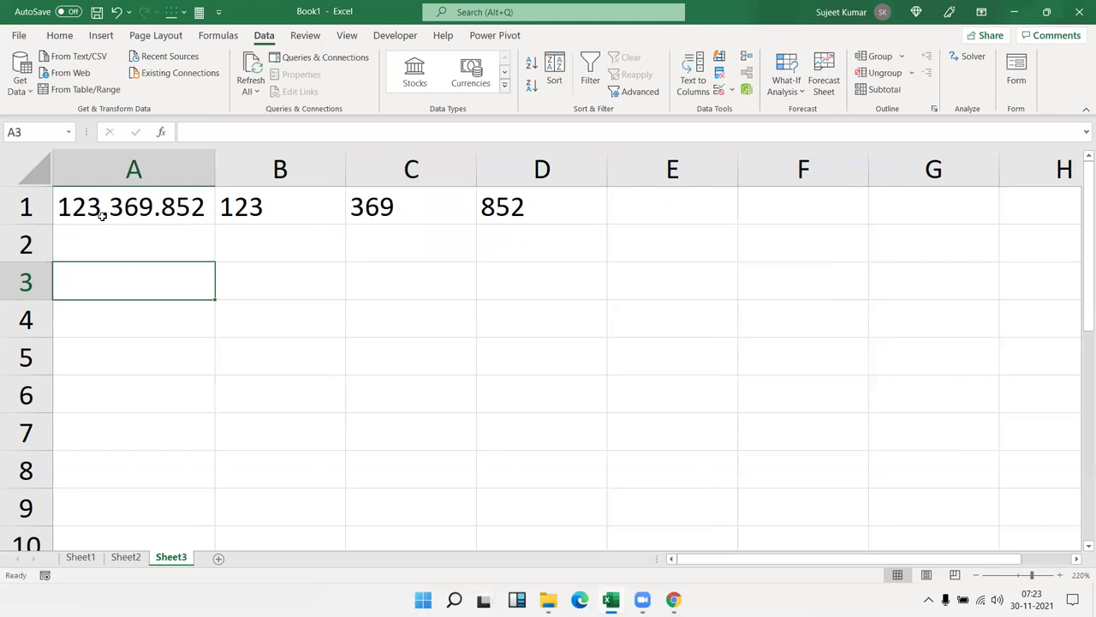
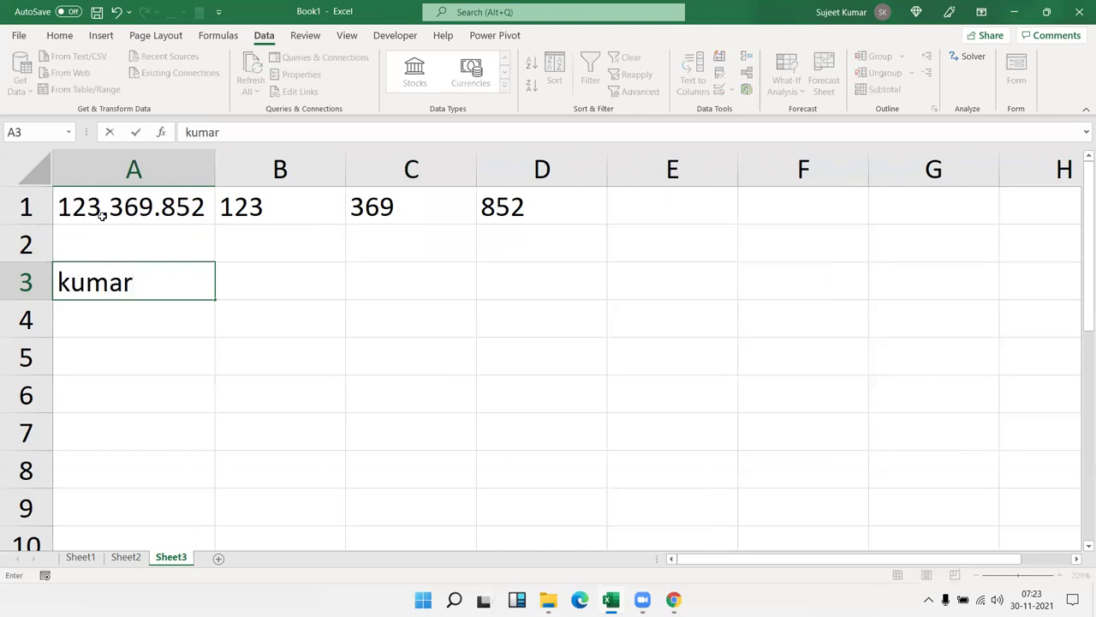
- Enter a sample e-mail address in A3
{"action": "key", "text": "Return"}
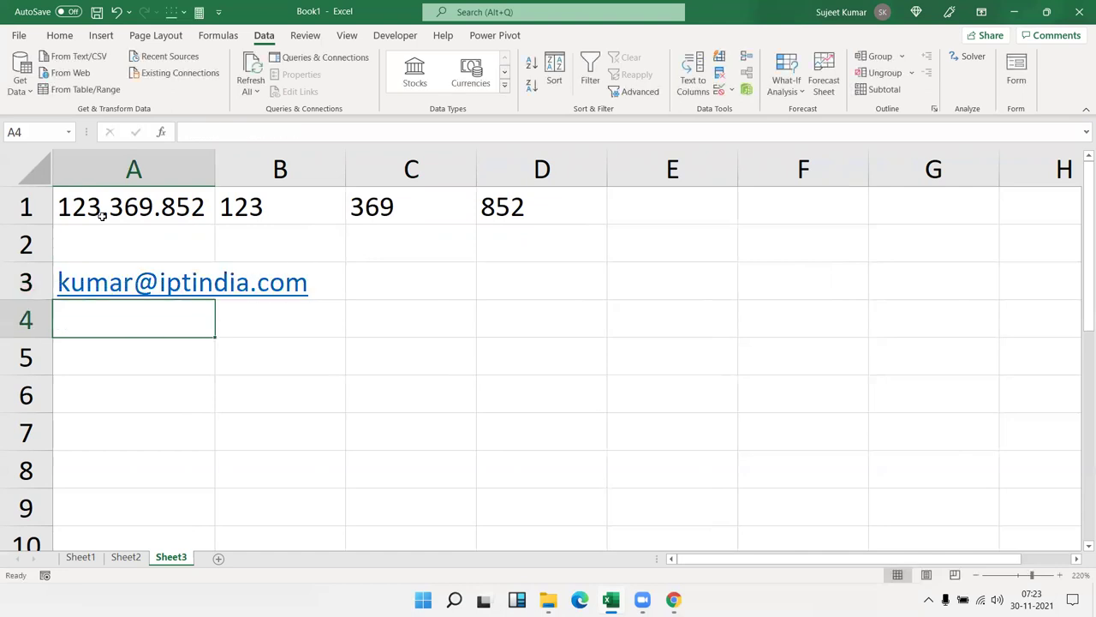
{"action": "key", "text": "Up"}
{"action": "key", "text": "Right"}
{"action": "key", "text": "Down"}
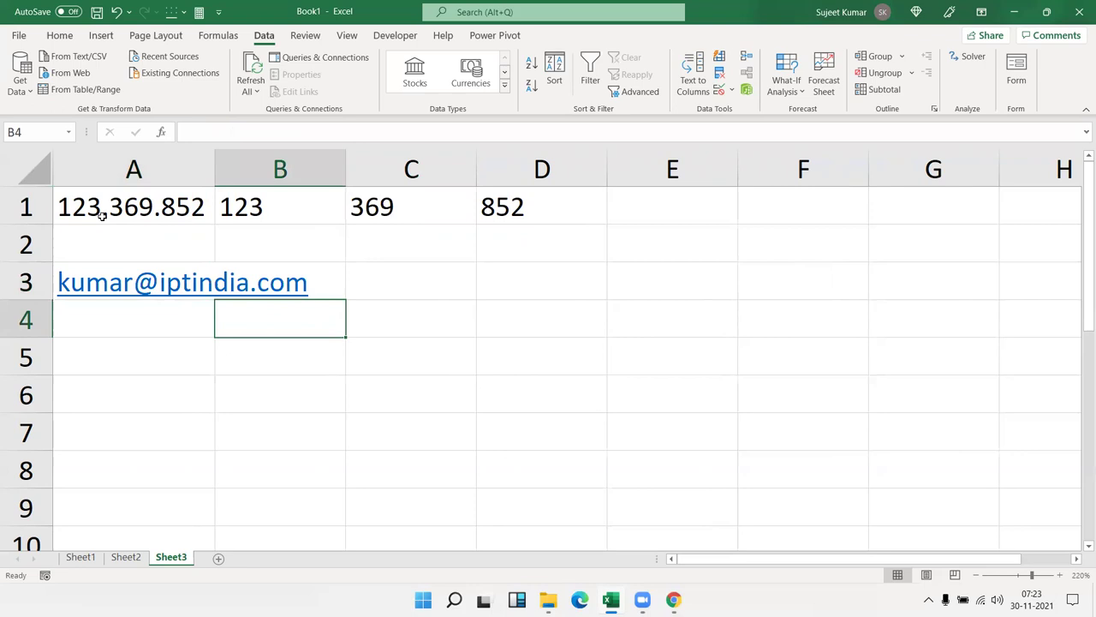
{"action": "key", "text": "Right"}
{"action": "key", "text": "Up"}
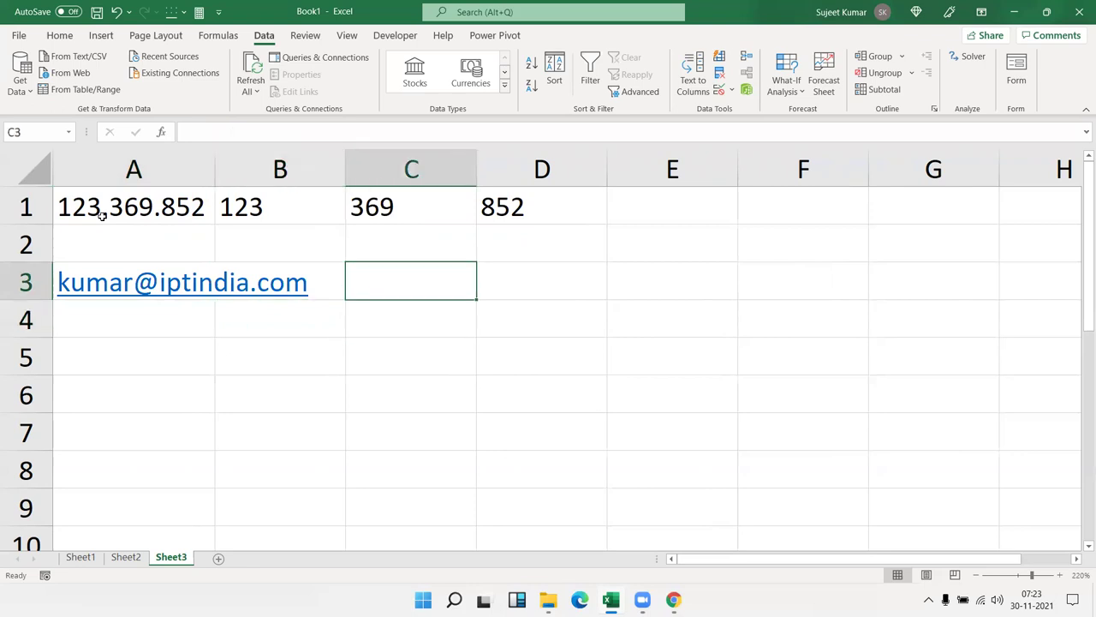
{"action": "key", "text": "Up"}
- Add the headings ID in C2 and Site in D2
{"action": "type", "text": "ID"}
{"action": "key", "text": "Tab"}
{"action": "type", "text": "Si"}
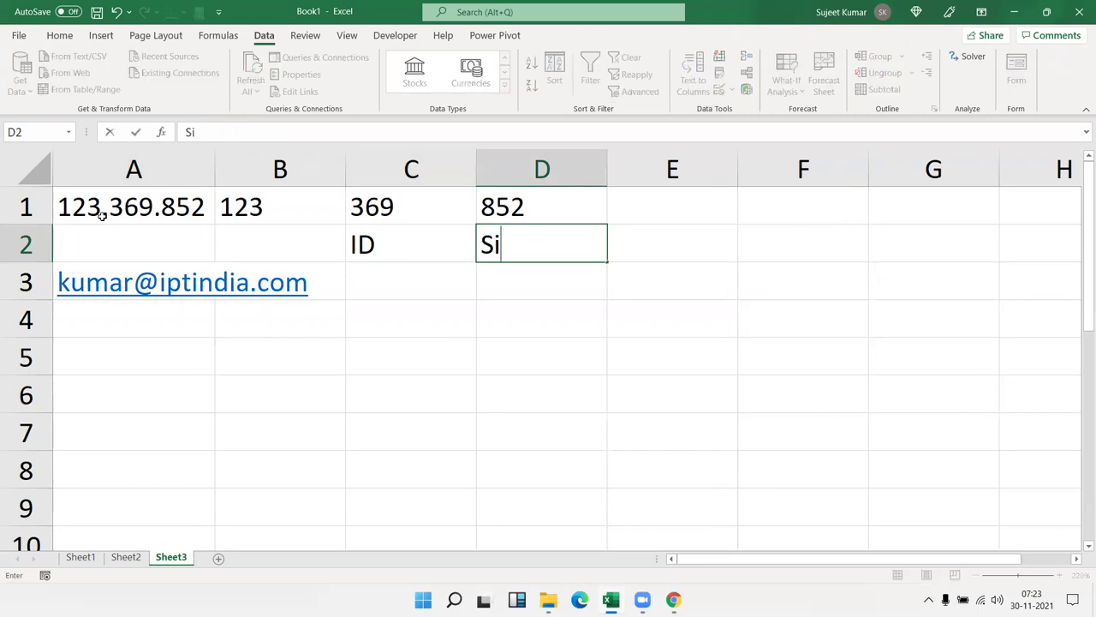
{"action": "type", "text": "te"}
{"action": "key", "text": "Return"}
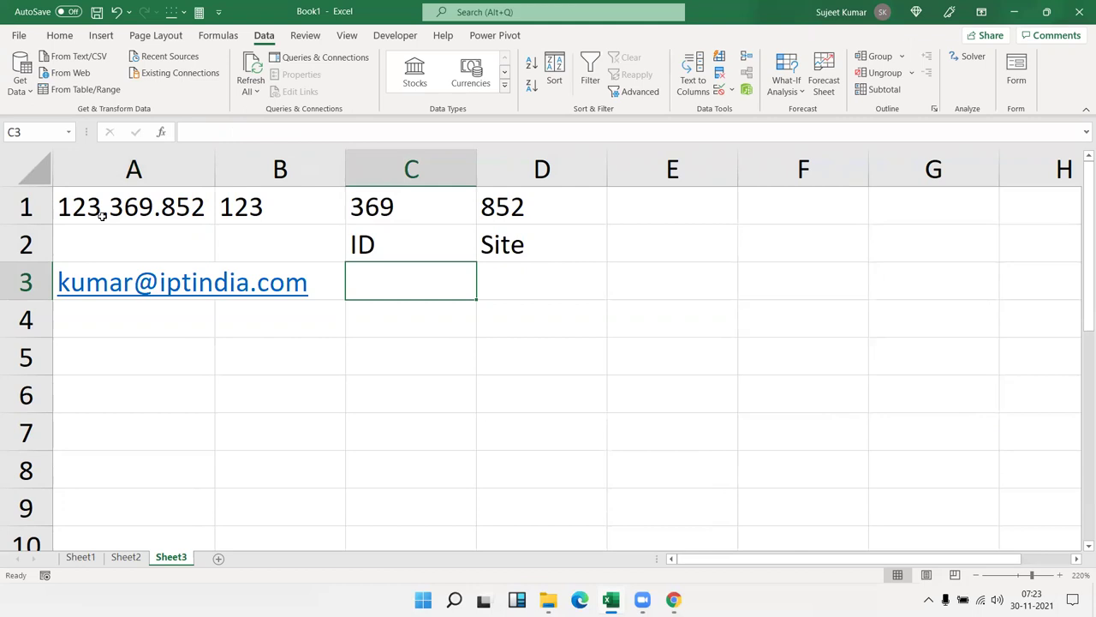
- Enter =LEFT(A3,5) in C3 to pull the e-mail's first five characters
{"action": "type", "text": "="}
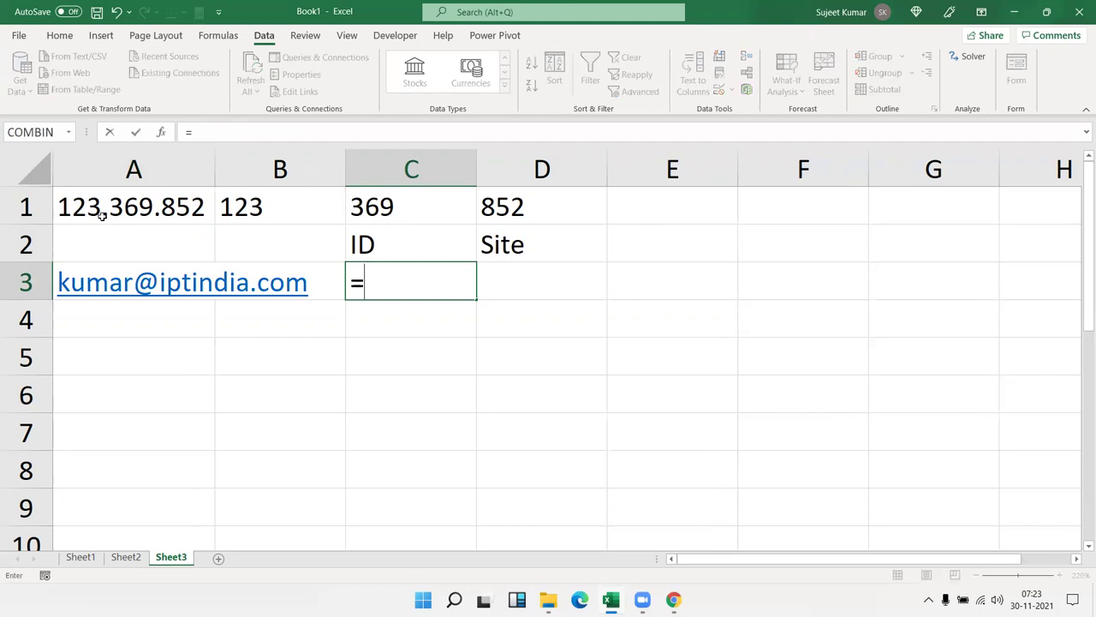
{"action": "type", "text": "le"}
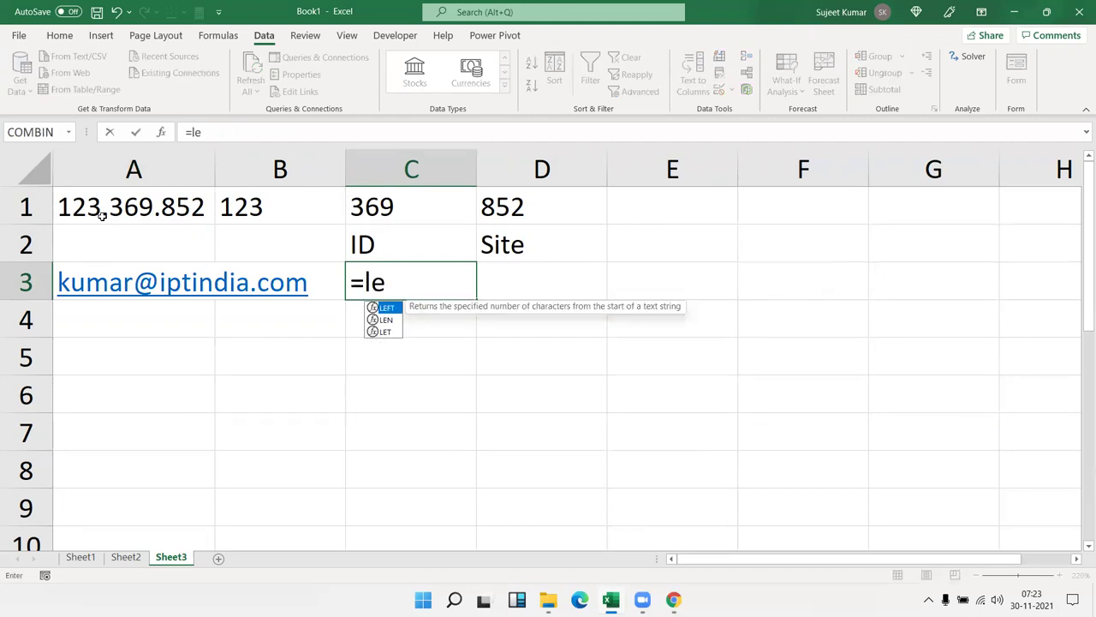
{"action": "key", "text": "Tab"}
{"action": "key", "text": "Left"}
{"action": "key", "text": "Left"}
{"action": "type", "text": ",5"}
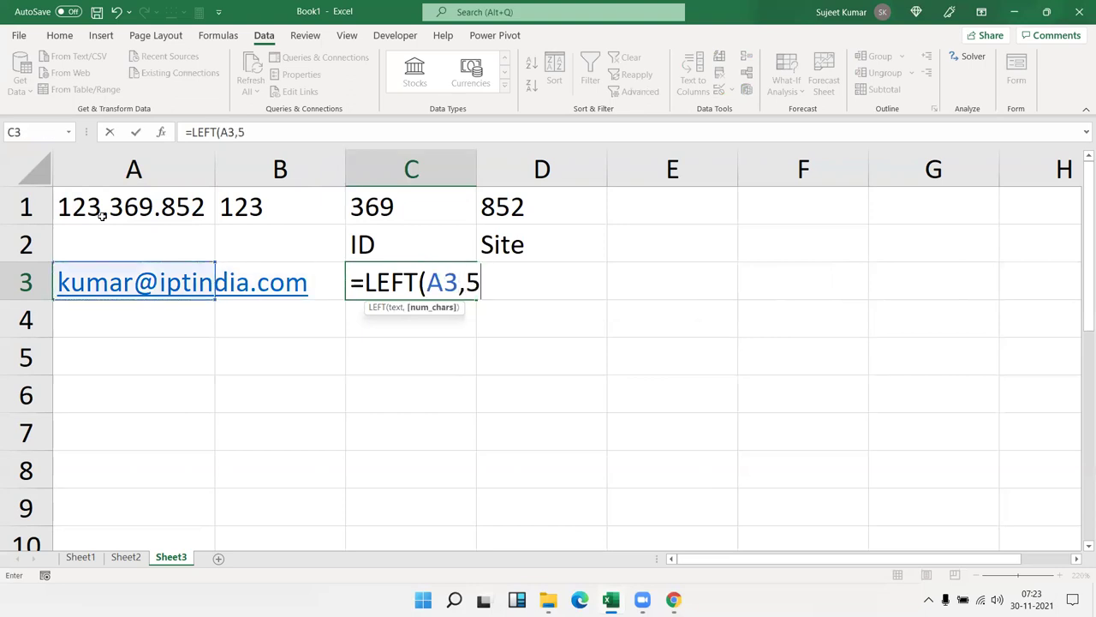
{"action": "key", "text": "Return"}
{"action": "key", "text": "Up"}
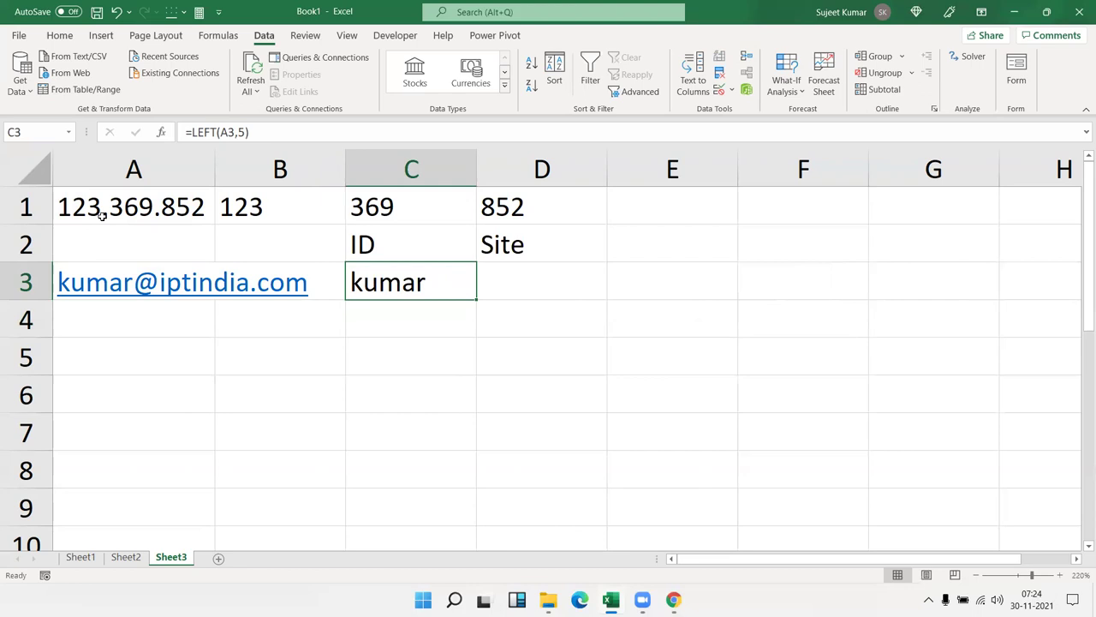
{"action": "key", "text": "Down"}
{"action": "type", "text": "="}
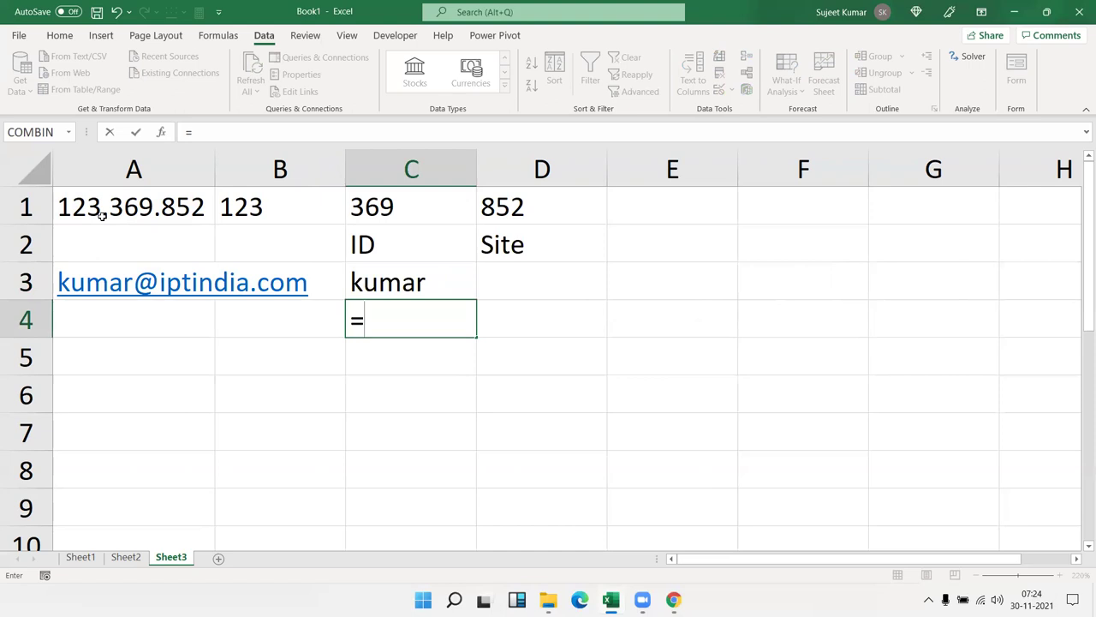
{"action": "type", "text": "find"}
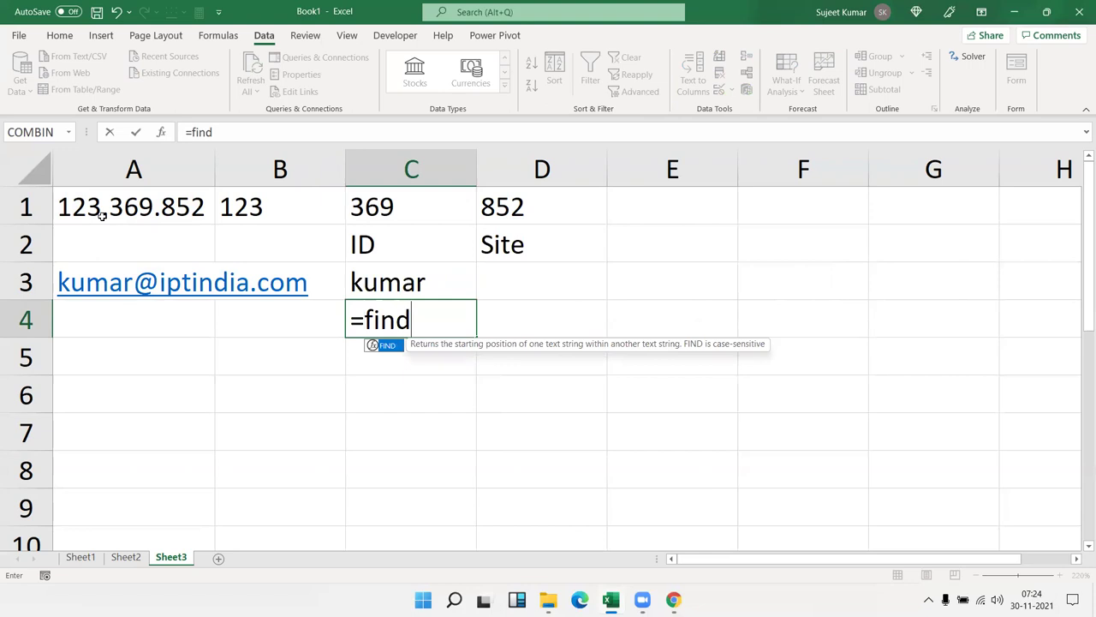
- Complete =FIND("@",A3,1) in C4, returning the @ position 6
{"action": "key", "text": "Tab"}
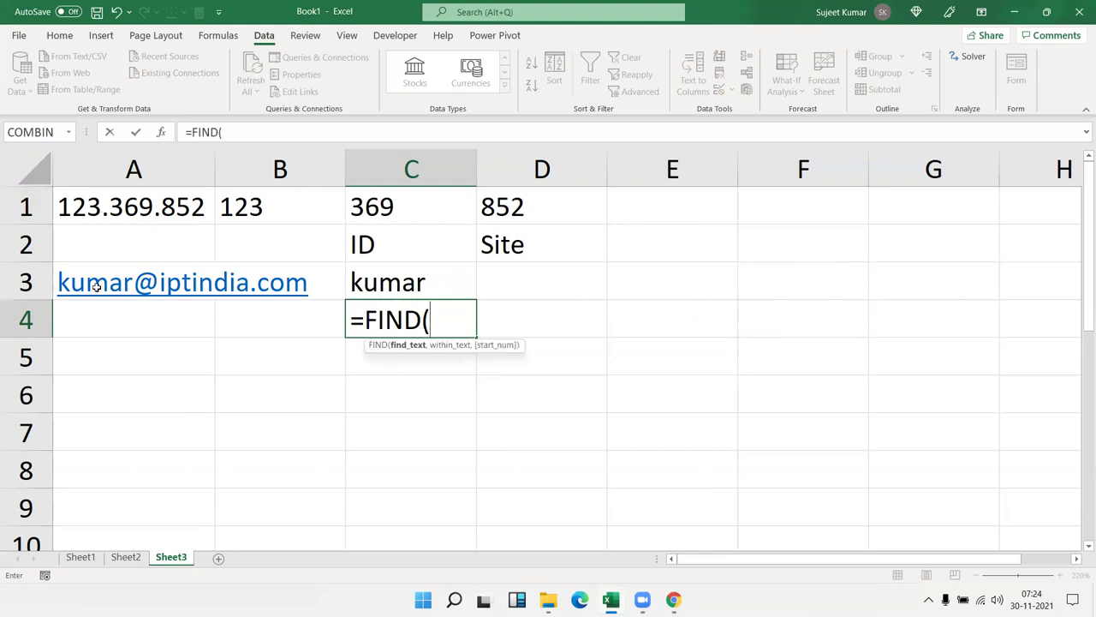
{"action": "type", "text": "\""}
{"action": "type", "text": "@\","}
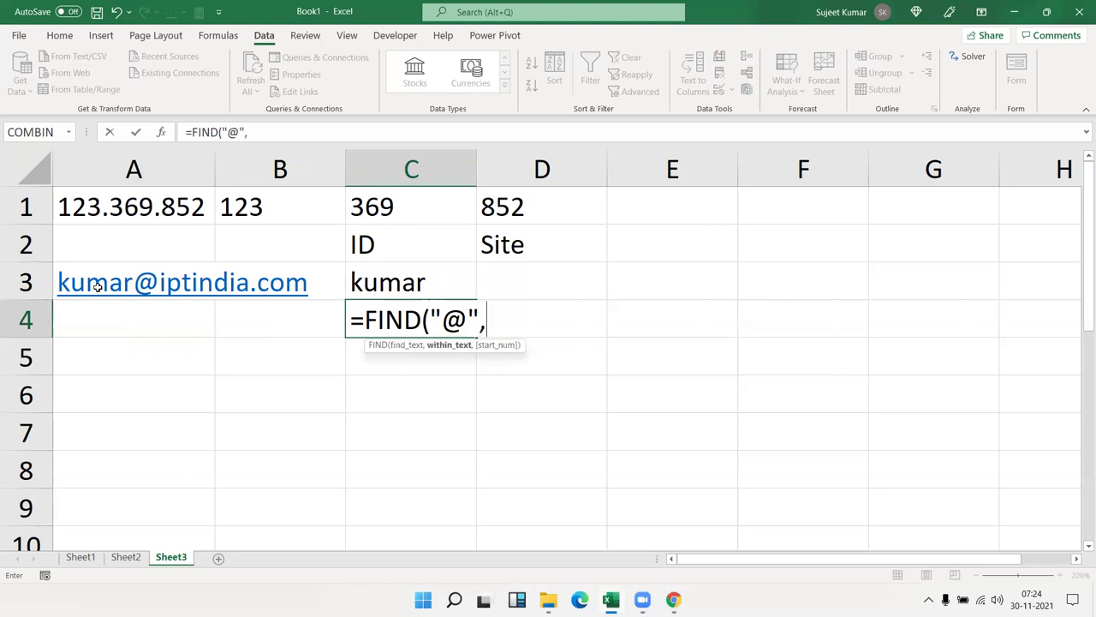
{"action": "left_click", "coordinate": [98, 287]}
{"action": "type", "text": ","}
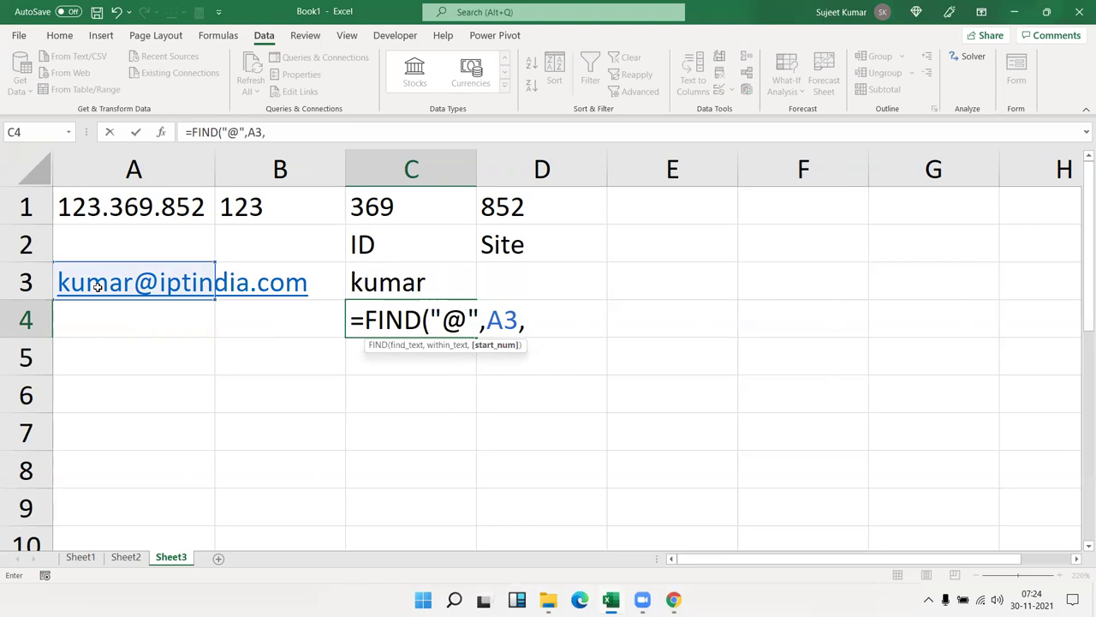
{"action": "type", "text": "1"}
{"action": "key", "text": "Return"}
{"action": "key", "text": "Up"}
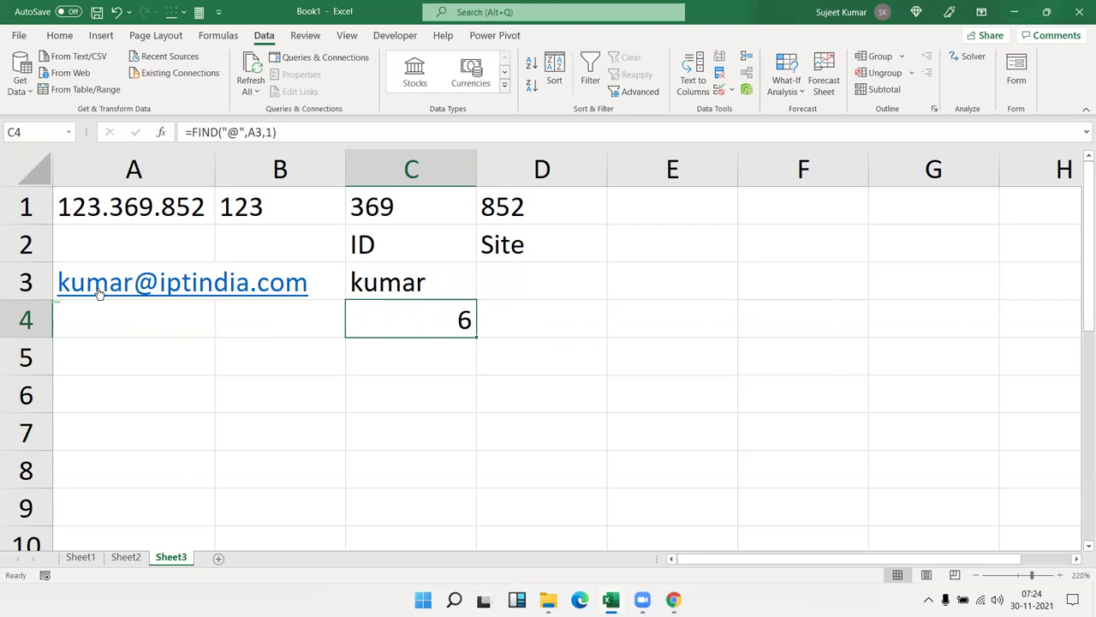
- Change C3's formula to =LEFT(A3,C4-1) so it returns the user name before the @
{"action": "double_click", "coordinate": [391, 282]}
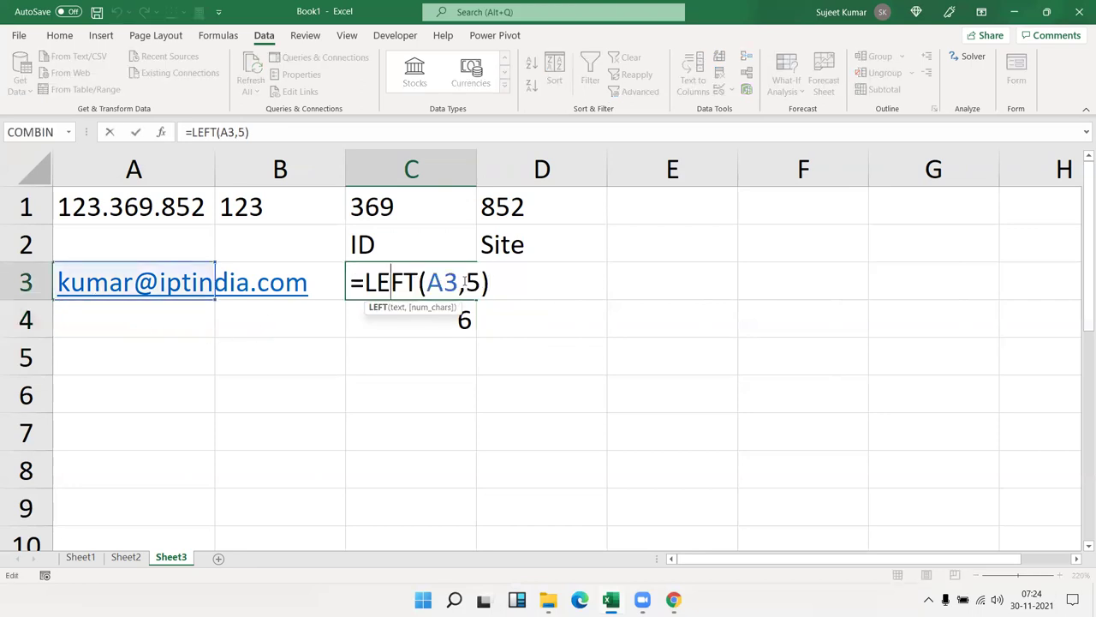
{"action": "double_click", "coordinate": [472, 283]}
{"action": "key", "text": "Delete"}
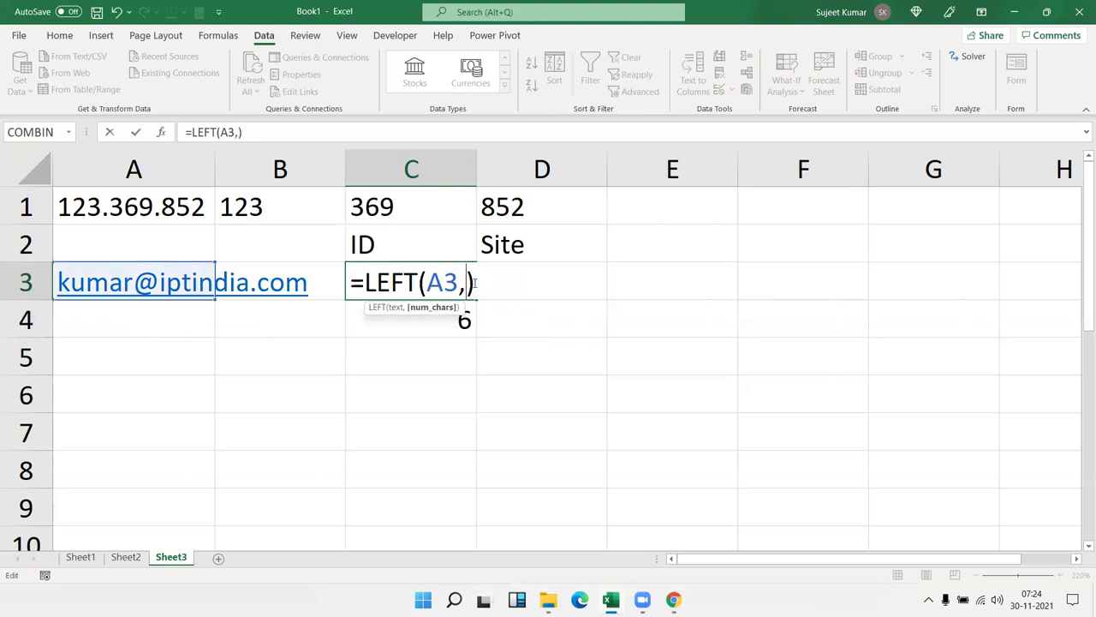
{"action": "left_click", "coordinate": [465, 322]}
{"action": "type", "text": "-1"}
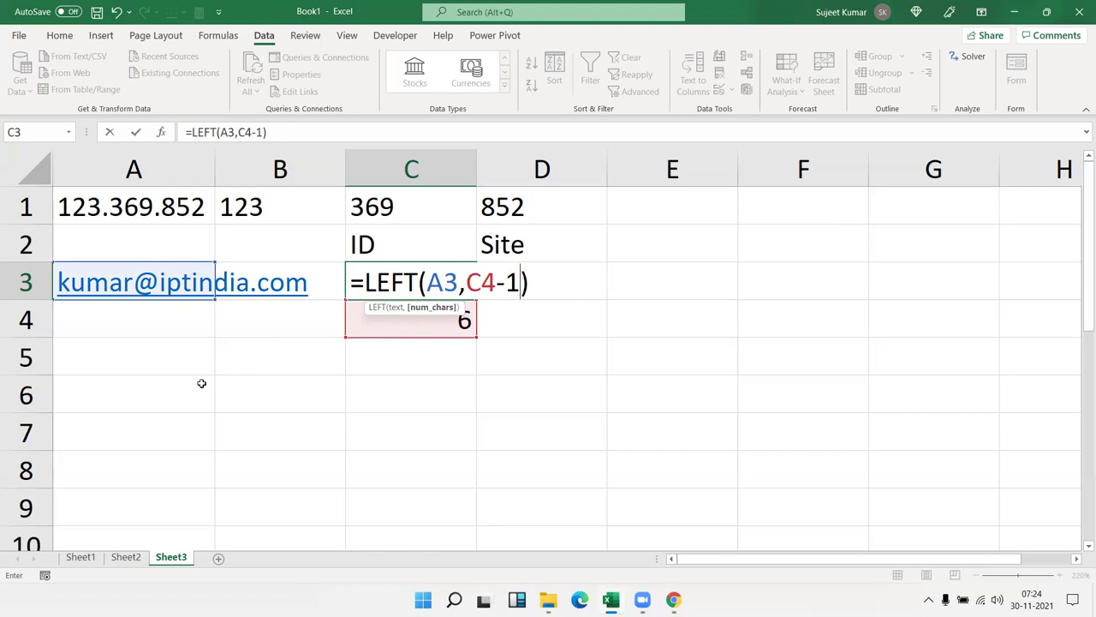
{"action": "key", "text": "ctrl+Return"}
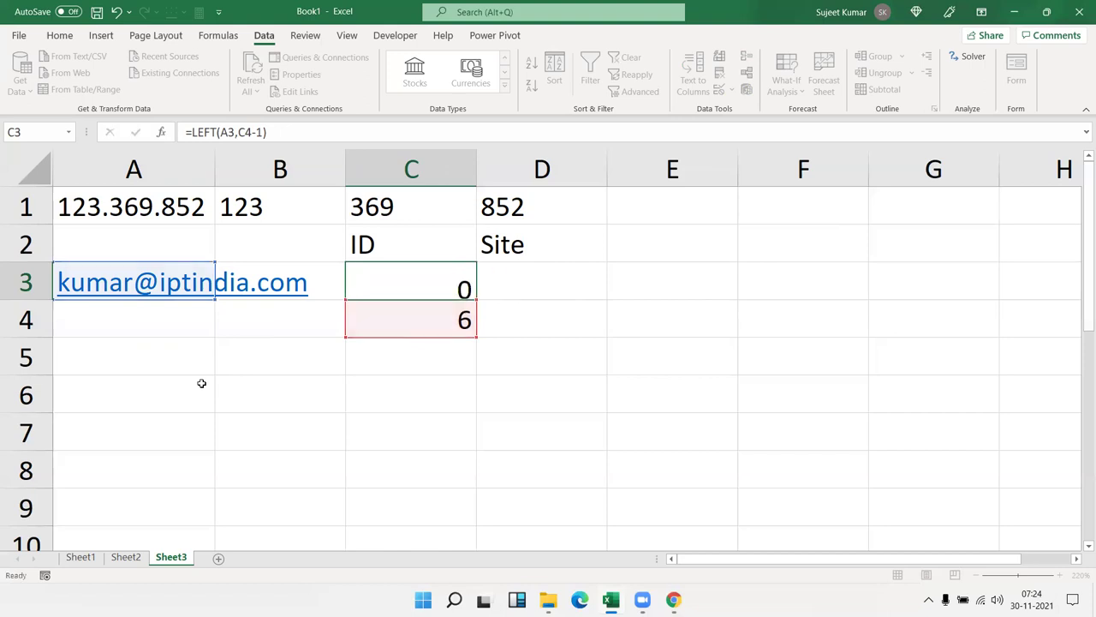
{"action": "key", "text": "Return"}
{"action": "key", "text": "Up"}
{"action": "key", "text": "Right"}
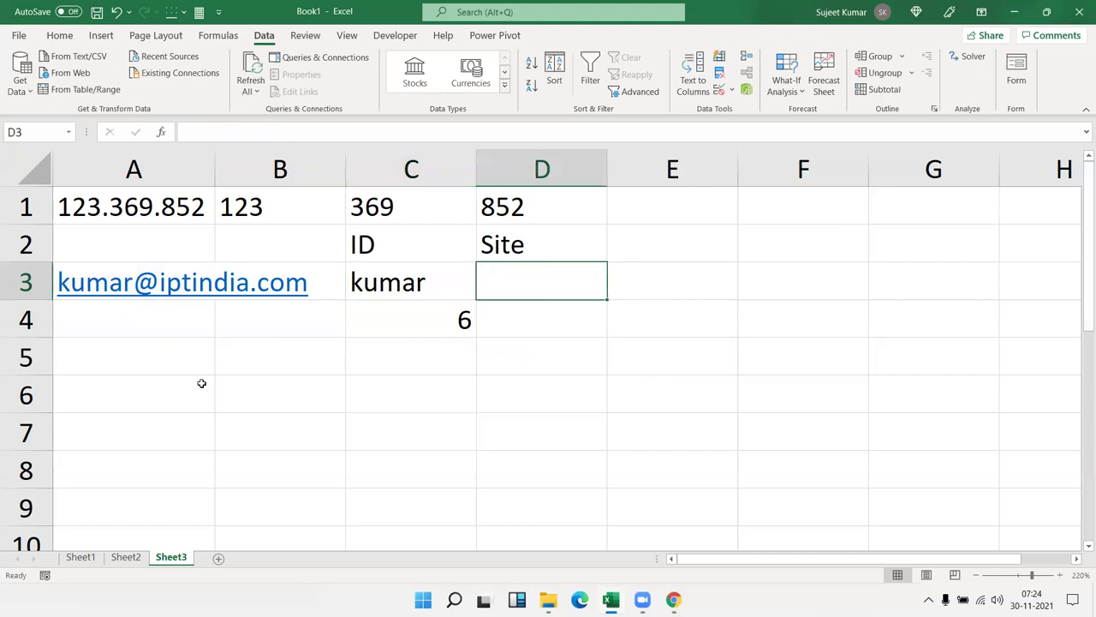
- Enter =RIGHT(A3,LEN(A3)-C4) in D3 and accept the correction, returning iptindia.com
{"action": "type", "text": "=r"}
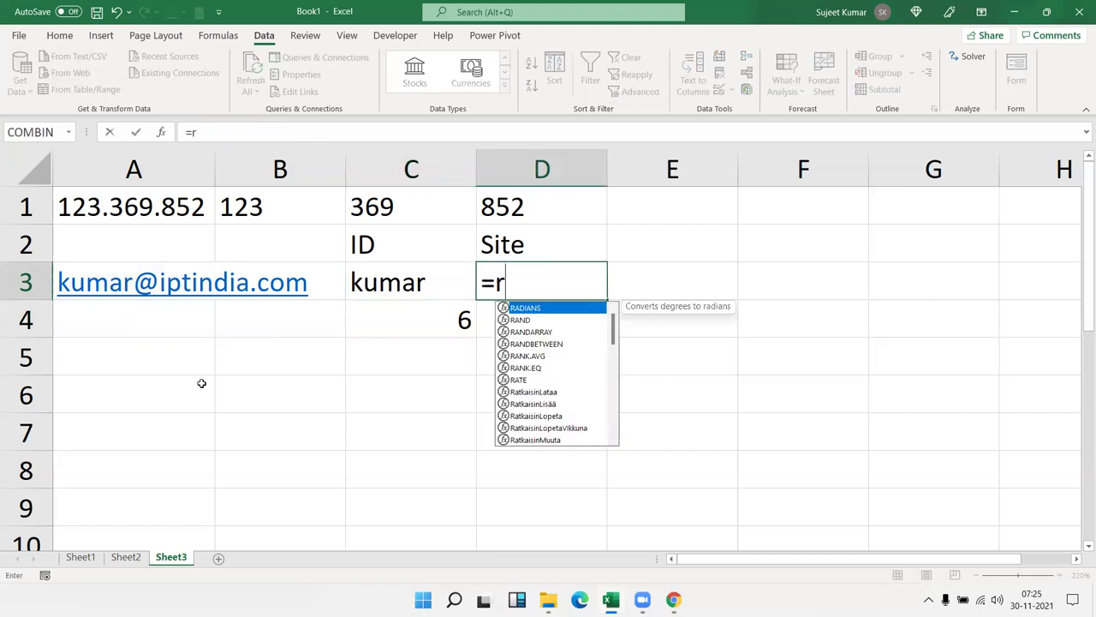
{"action": "type", "text": "i"}
{"action": "key", "text": "Tab"}
{"action": "key", "text": "Left"}
{"action": "key", "text": "Left"}
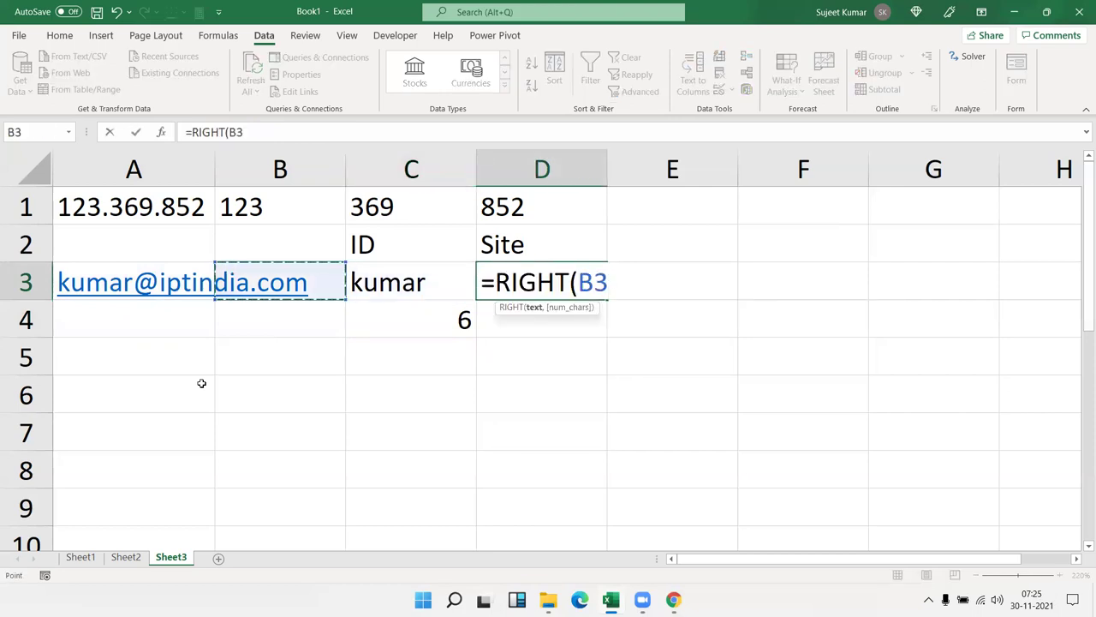
{"action": "key", "text": "Left"}
{"action": "type", "text": ","}
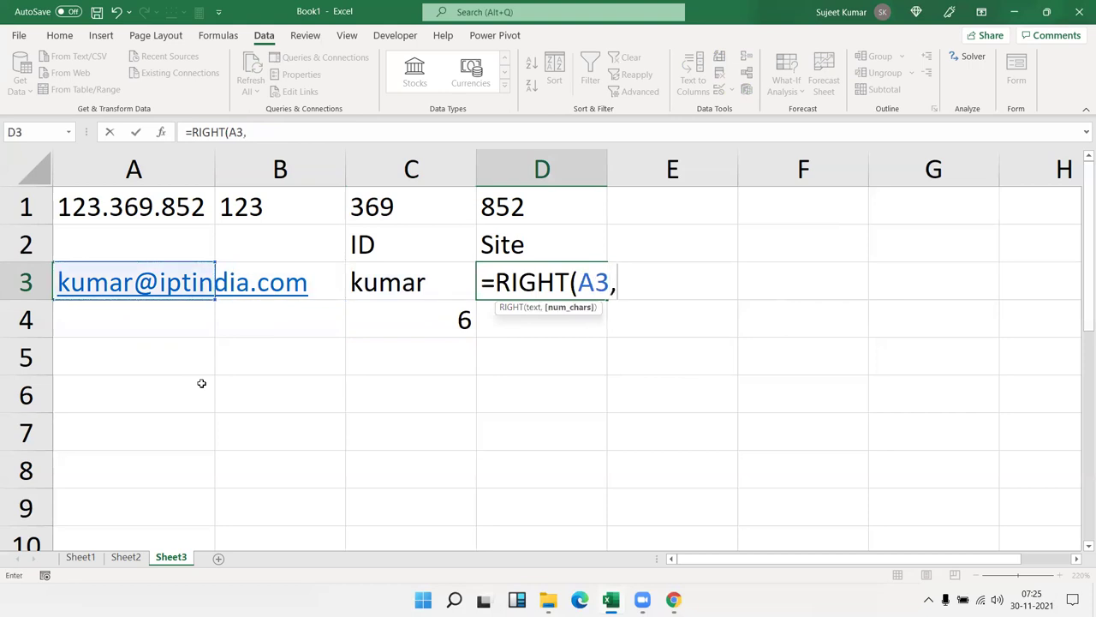
{"action": "type", "text": "le"}
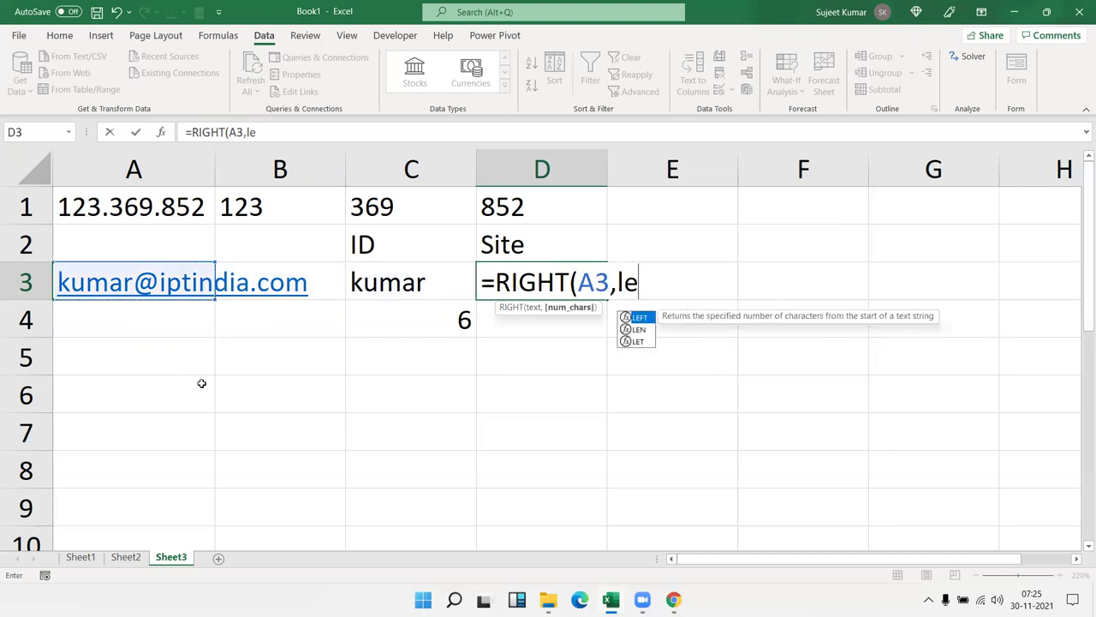
{"action": "type", "text": "n"}
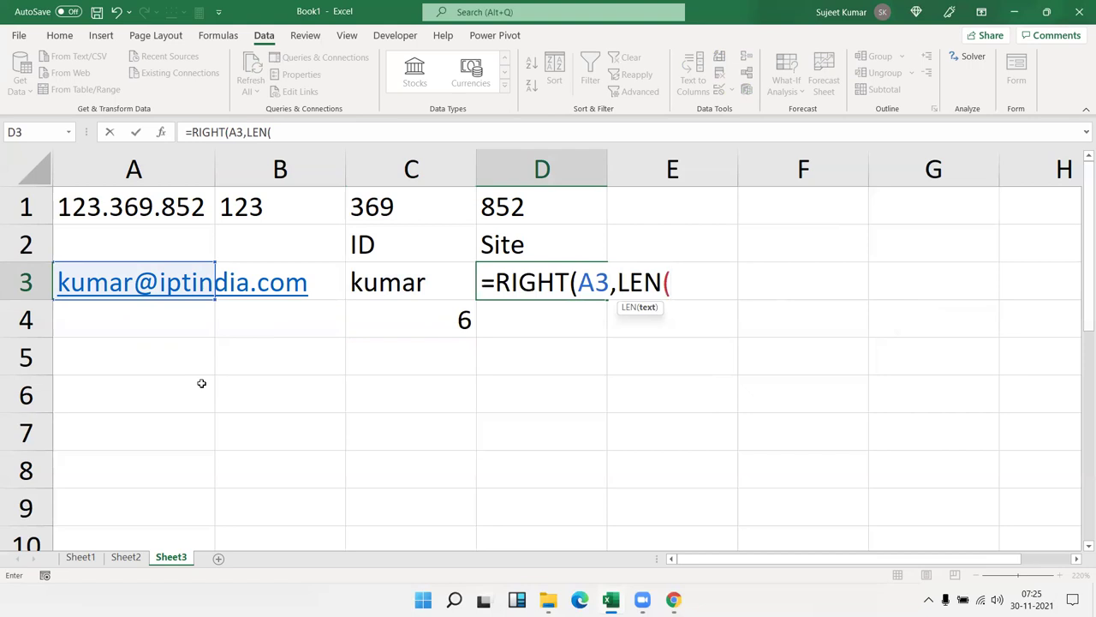
{"action": "left_click", "coordinate": [173, 288]}
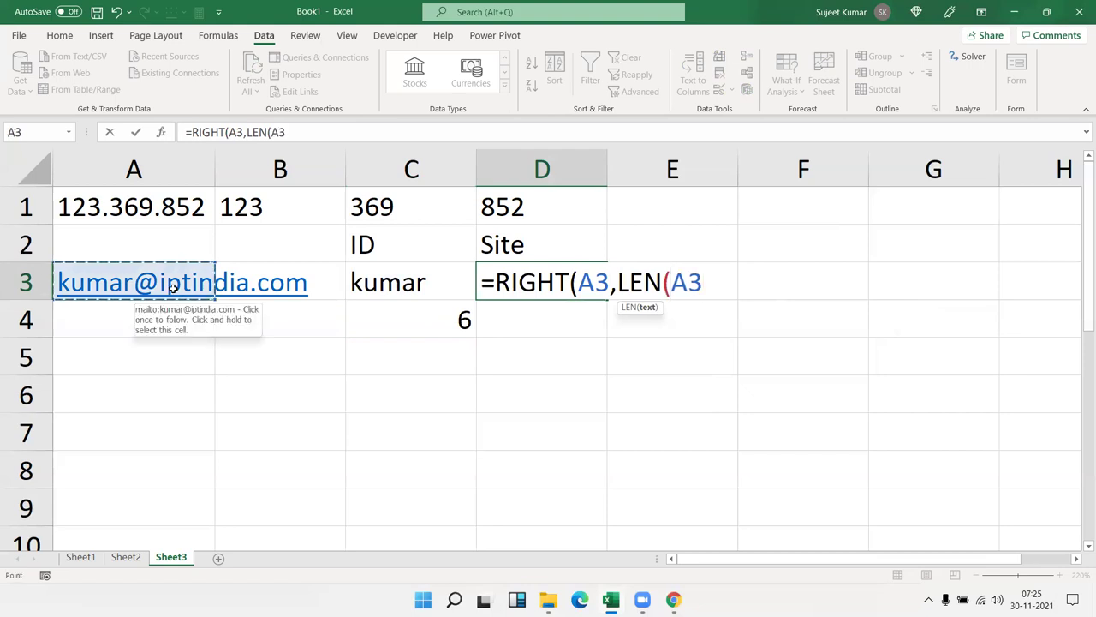
{"action": "type", "text": ")"}
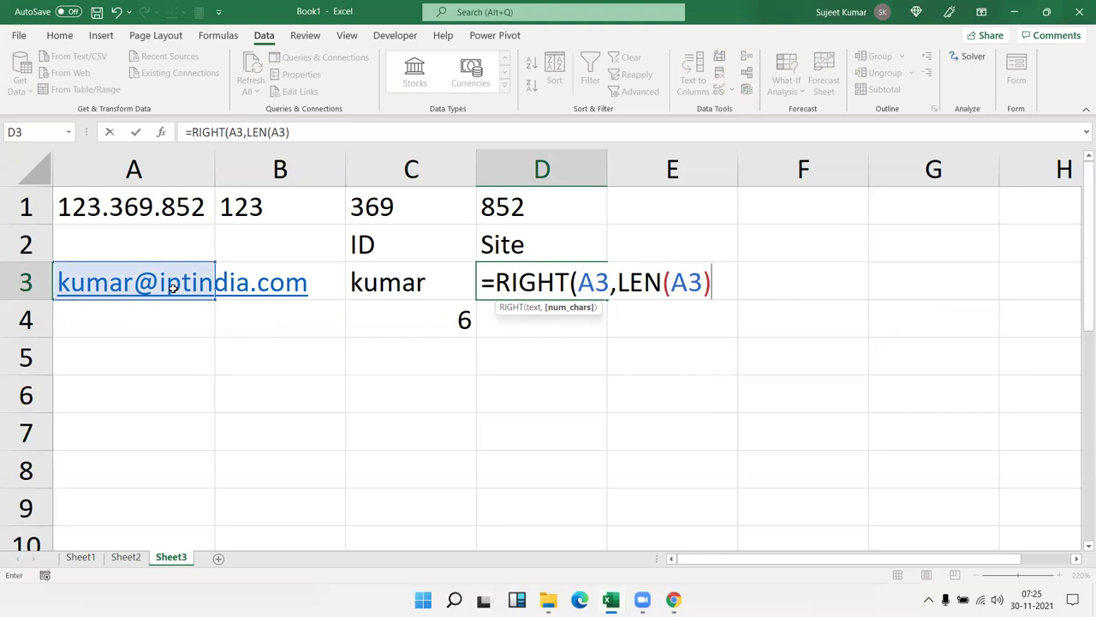
{"action": "type", "text": "-"}
{"action": "left_click", "coordinate": [436, 325]}
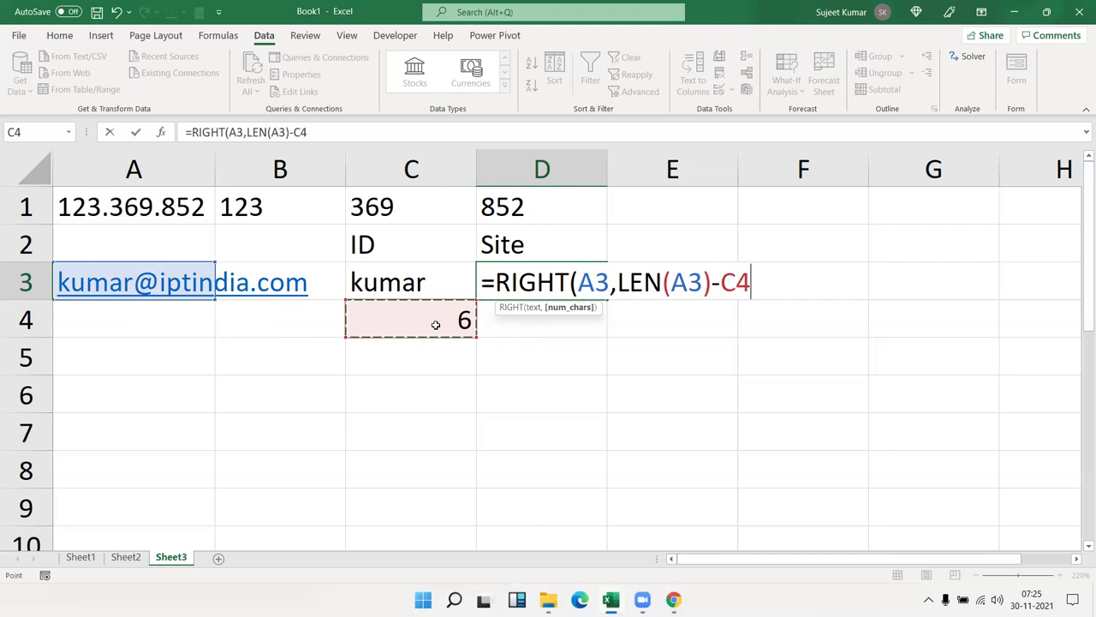
{"action": "key", "text": "Return"}
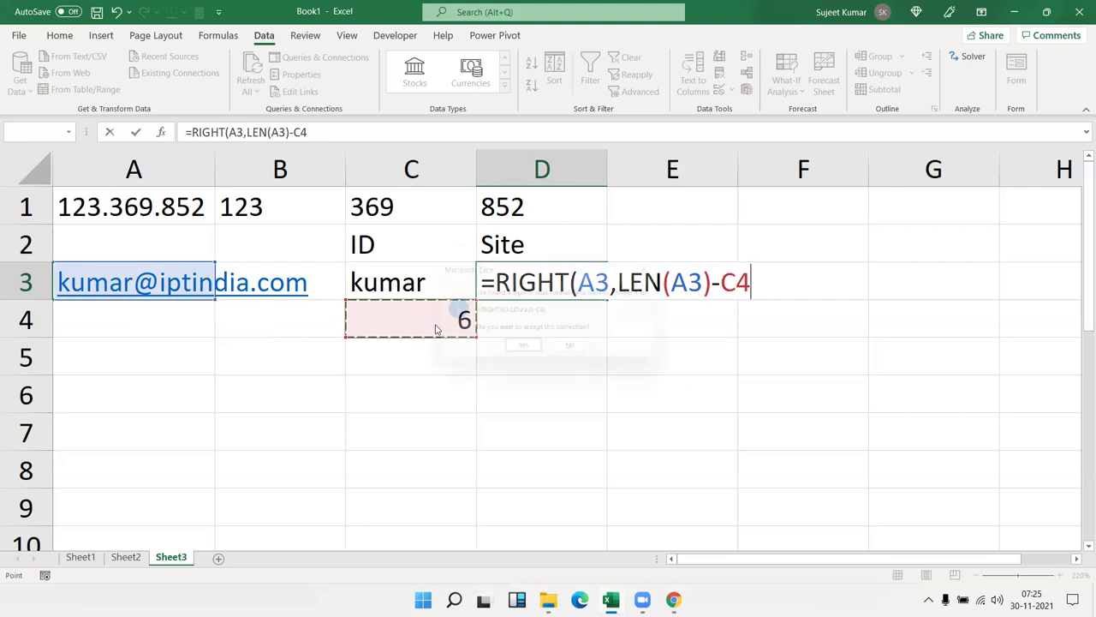
{"action": "key", "text": "Return"}
{"action": "key", "text": "Up"}
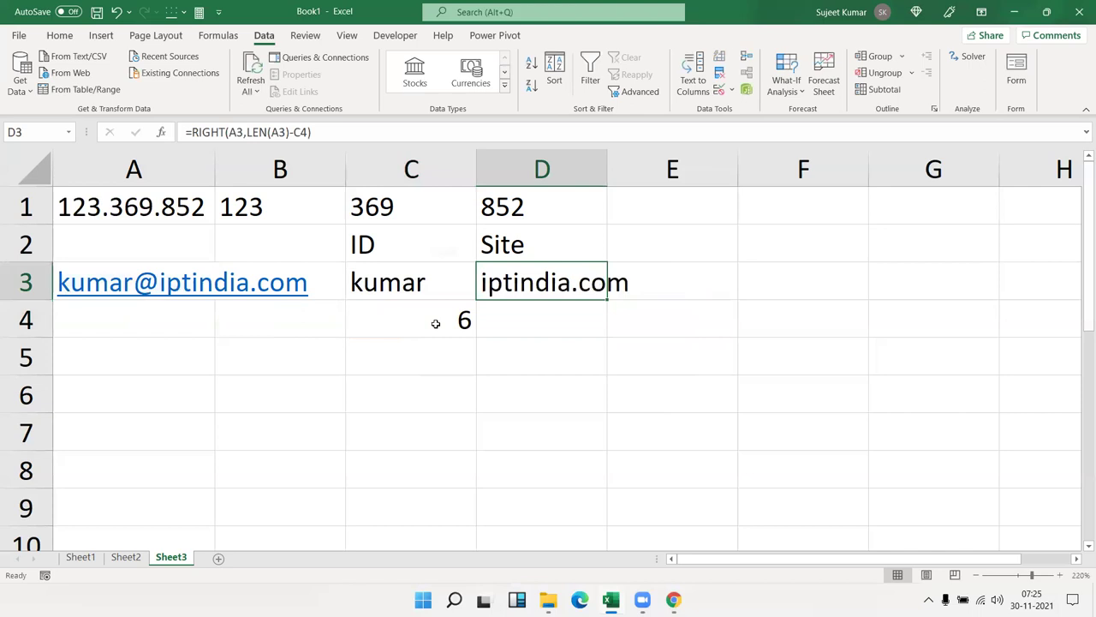
{"action": "left_click", "coordinate": [451, 332]}
- Copy FIND("@",A3,1) from C4 and paste it into C3's formula in place of C4
{"action": "double_click", "coordinate": [440, 321]}
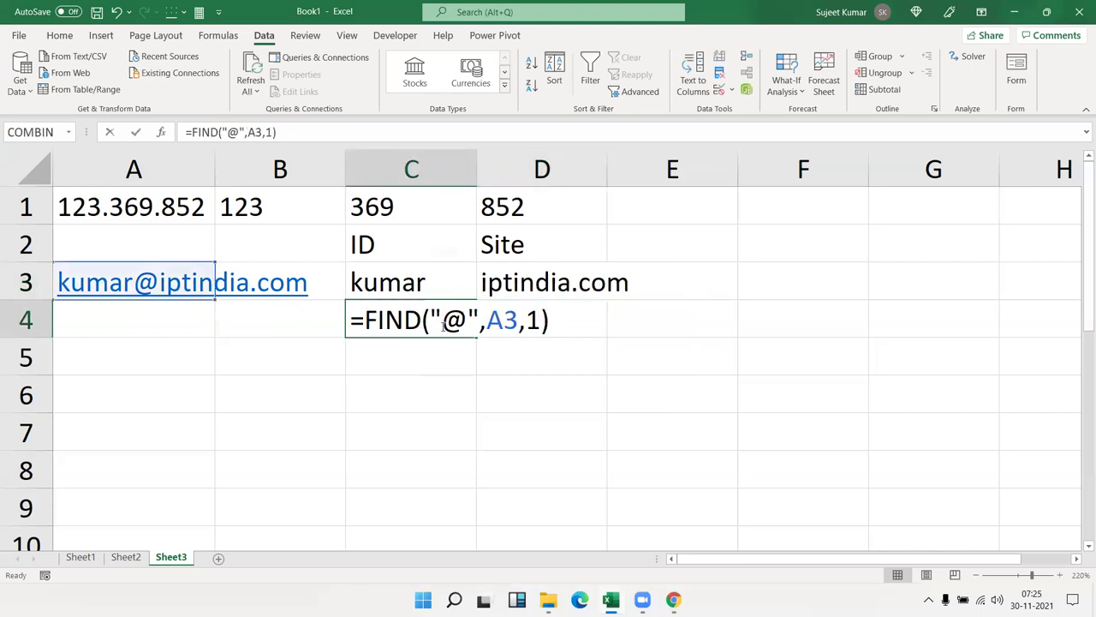
{"action": "left_click_drag", "start_coordinate": [364, 321], "coordinate": [550, 321]}
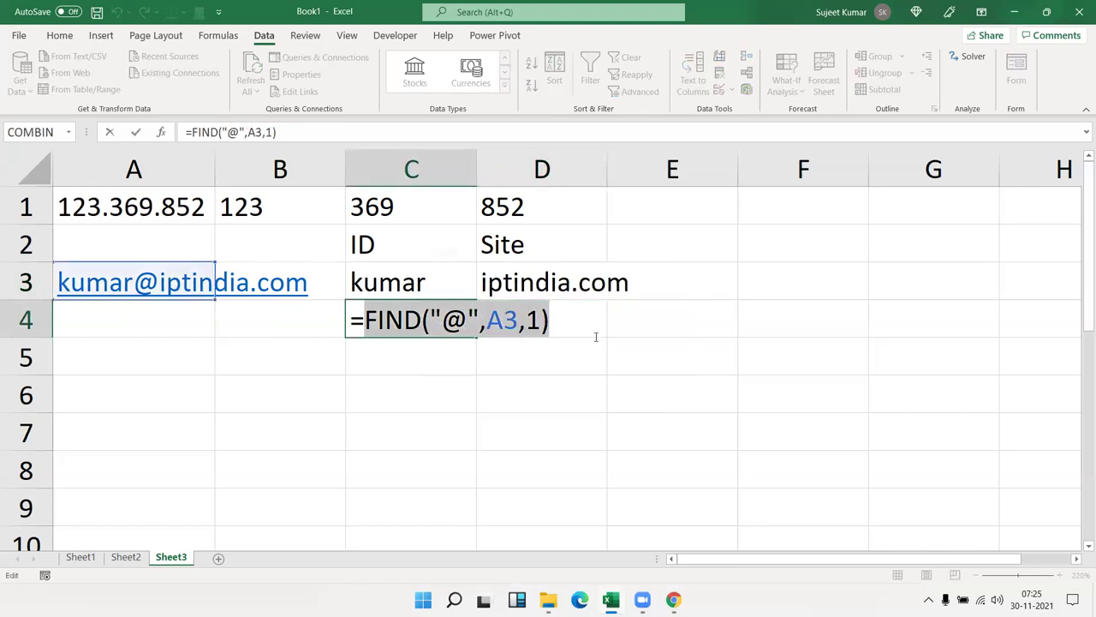
{"action": "key", "text": "Escape"}
{"action": "double_click", "coordinate": [409, 270]}
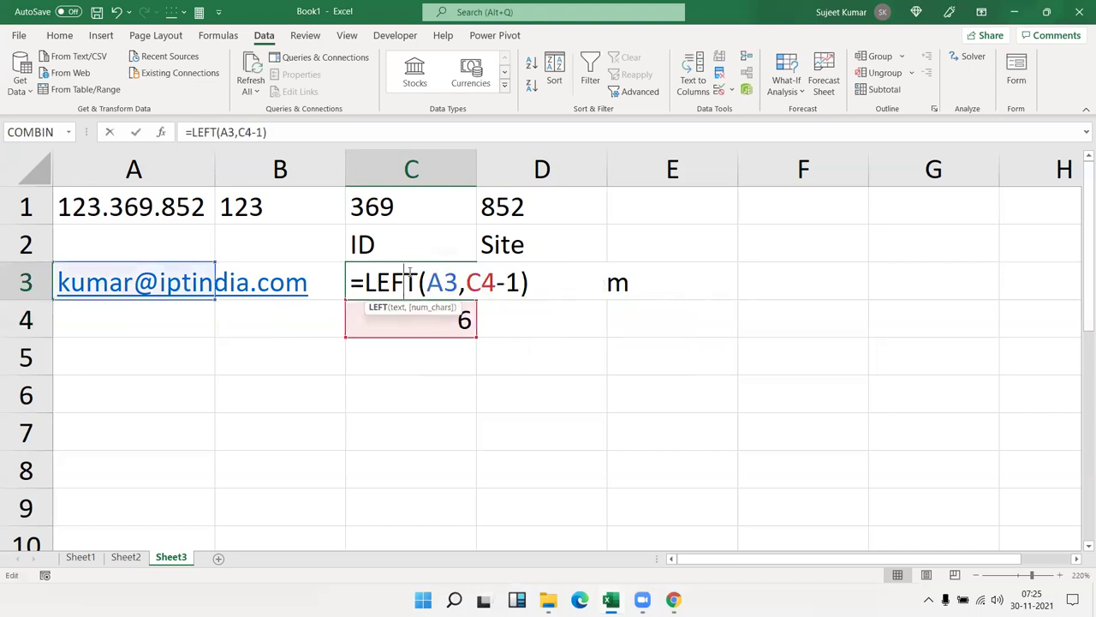
{"action": "double_click", "coordinate": [474, 282]}
{"action": "key", "text": "ctrl+v"}
{"action": "key", "text": "Return"}
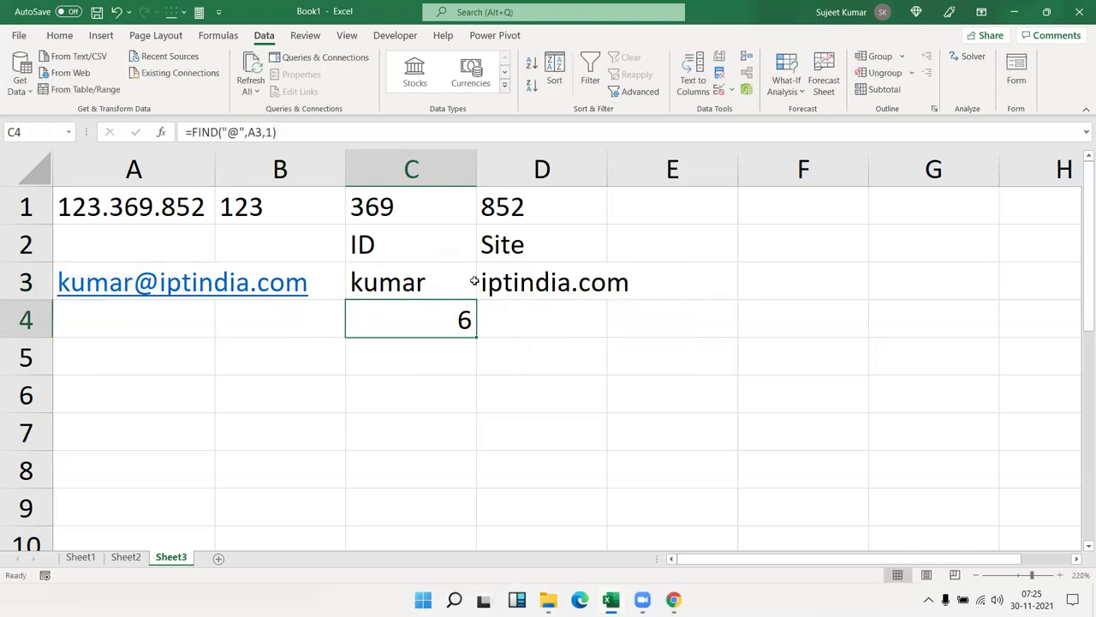
- Replace the C4 reference in D3's formula with the FIND expression, then move to A5
{"action": "left_click", "coordinate": [476, 283]}
{"action": "double_click", "coordinate": [514, 281]}
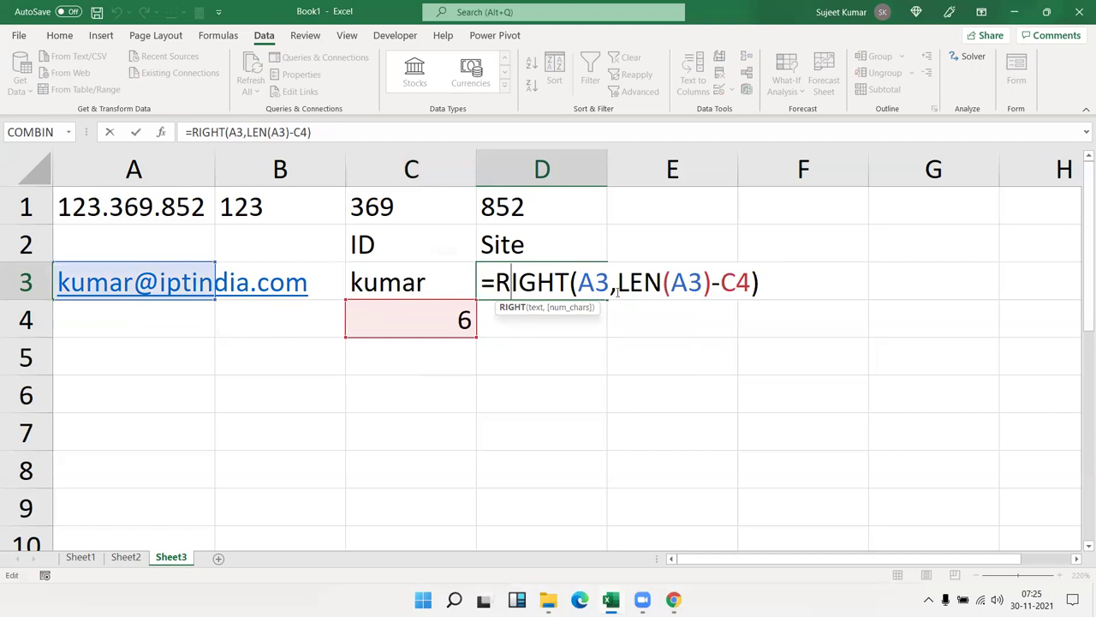
{"action": "double_click", "coordinate": [730, 283]}
{"action": "key", "text": "ctrl+v"}
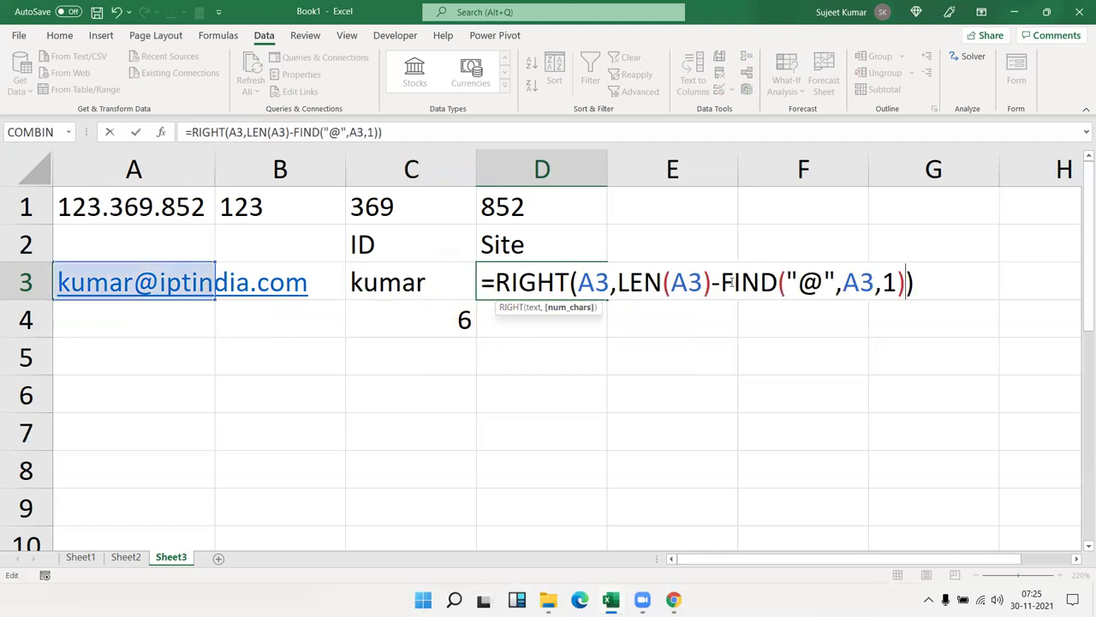
{"action": "key", "text": "Return"}
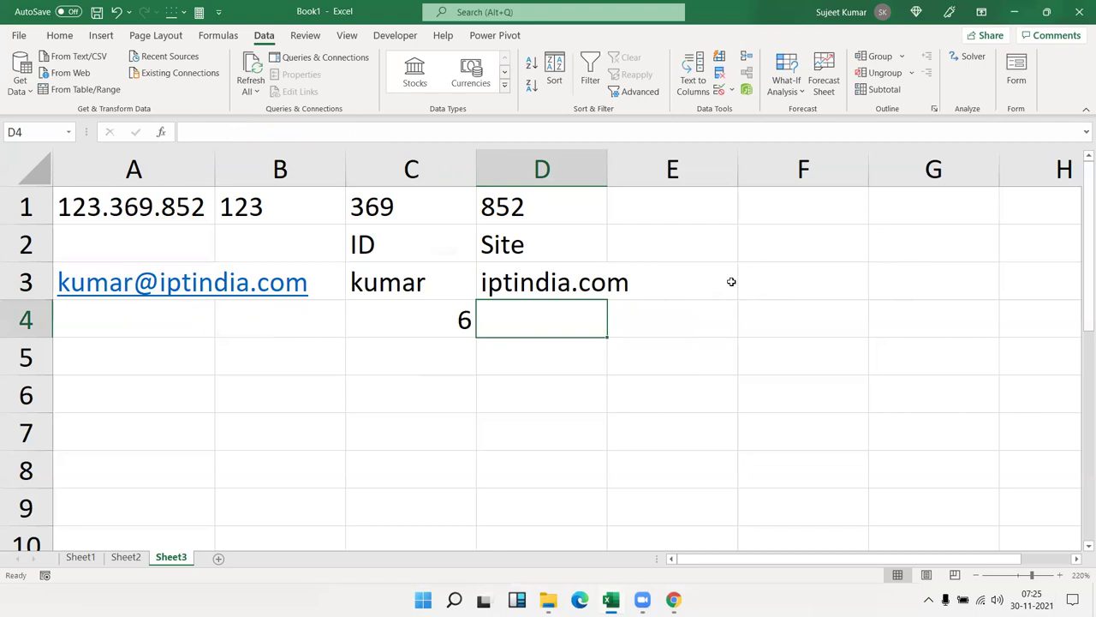
{"action": "key", "text": "Down"}
{"action": "key", "text": "Up"}
{"action": "key", "text": "Down"}
{"action": "key", "text": "Up"}
{"action": "key", "text": "Up"}
{"action": "key", "text": "Left"}
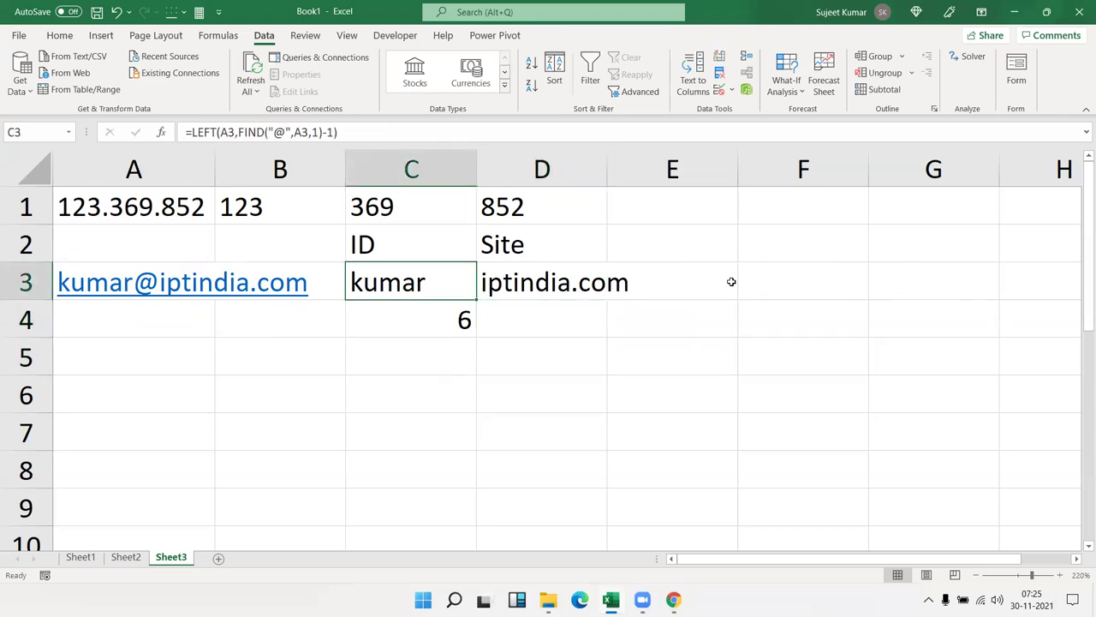
{"action": "key", "text": "Left"}
{"action": "key", "text": "Left"}
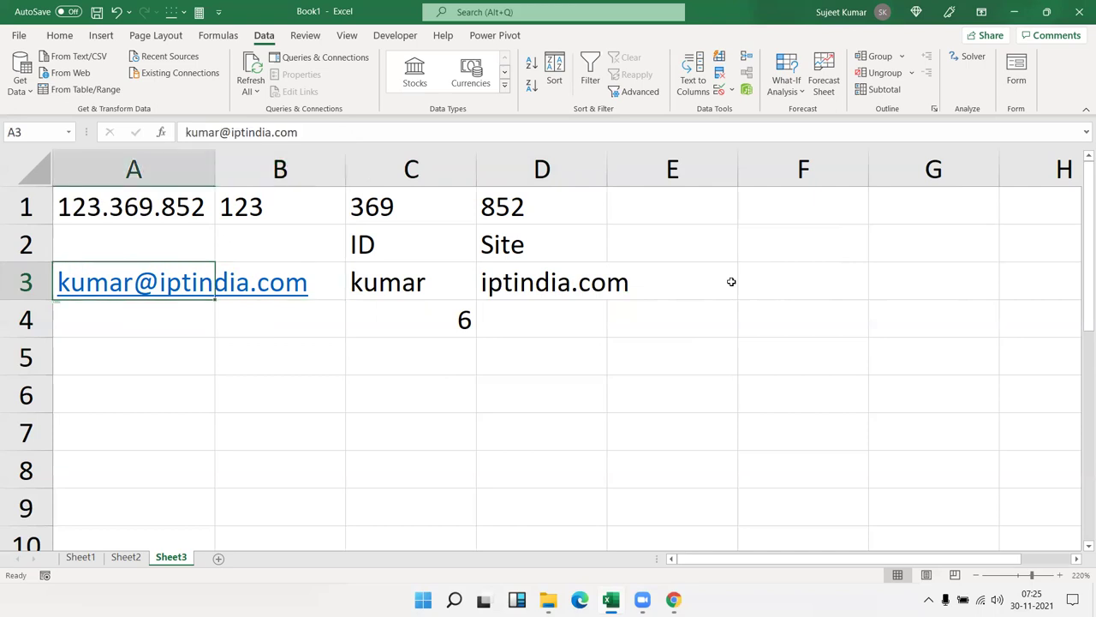
{"action": "key", "text": "Down"}
{"action": "key", "text": "Down"}
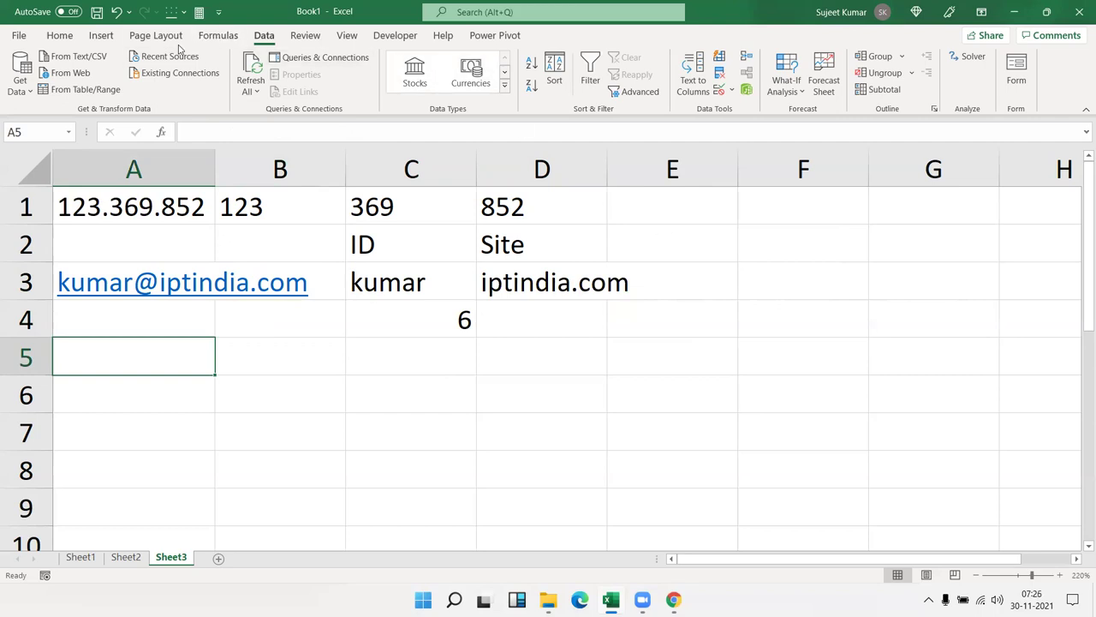
- Insert ARRAYTOTEXT from Formulas > Text into A5 with A1 as the Array
{"action": "left_click", "coordinate": [214, 35]}
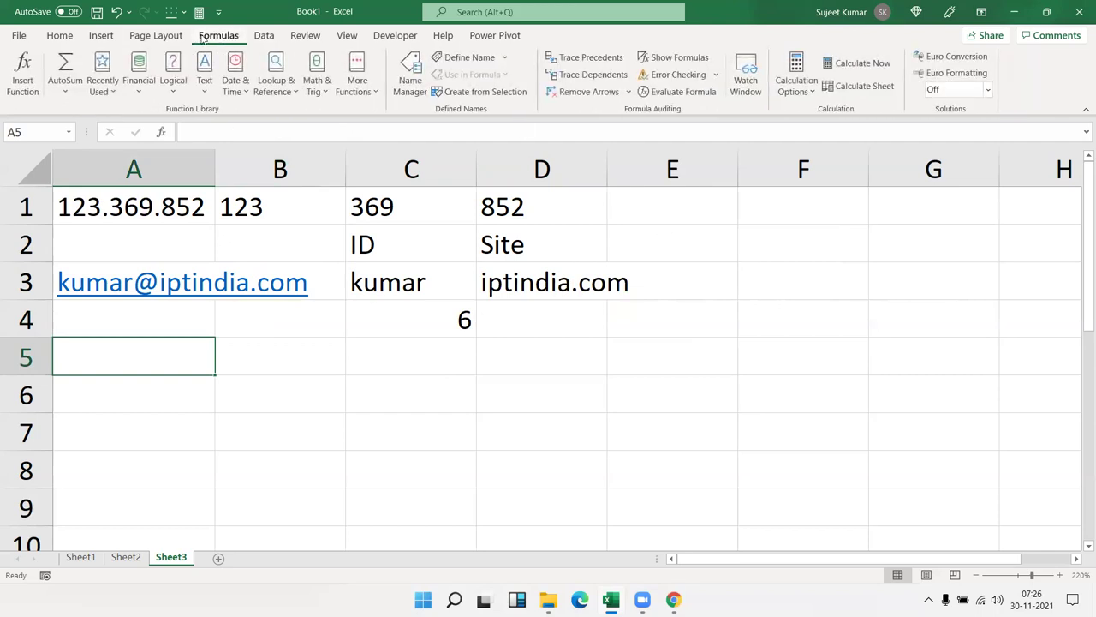
{"action": "left_click", "coordinate": [205, 86]}
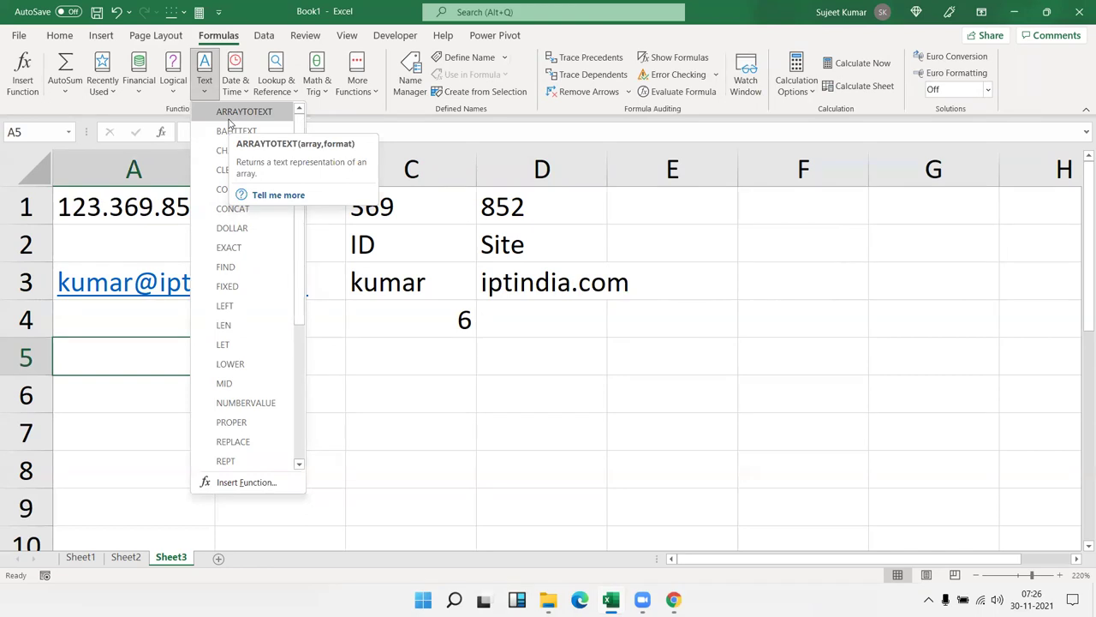
{"action": "left_click", "coordinate": [229, 120]}
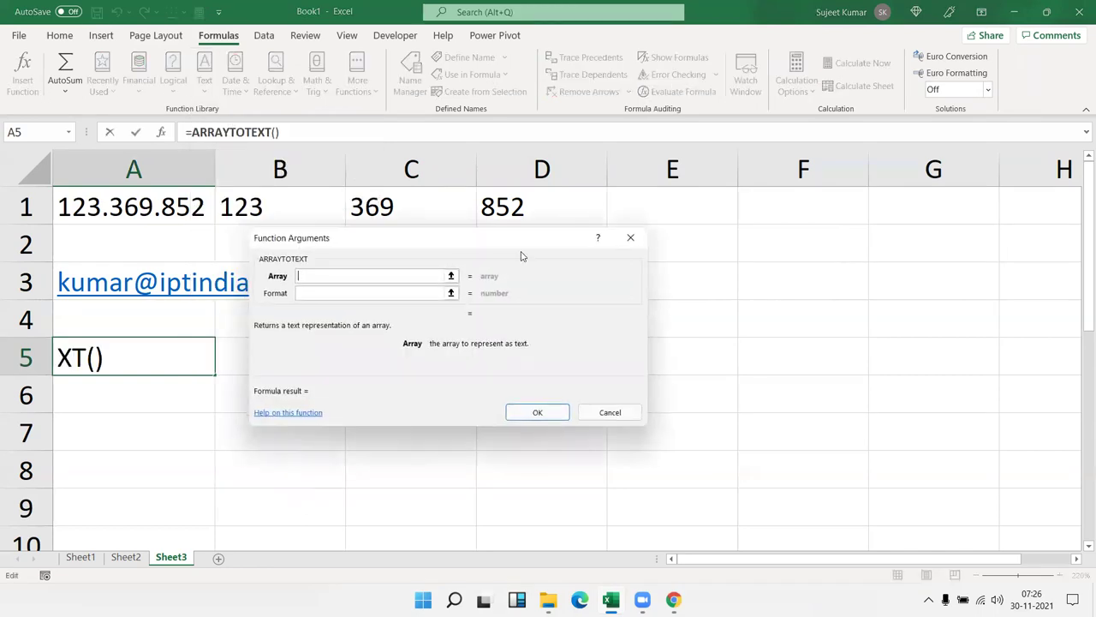
{"action": "left_click_drag", "start_coordinate": [521, 255], "coordinate": [848, 244]}
{"action": "left_click", "coordinate": [209, 219]}
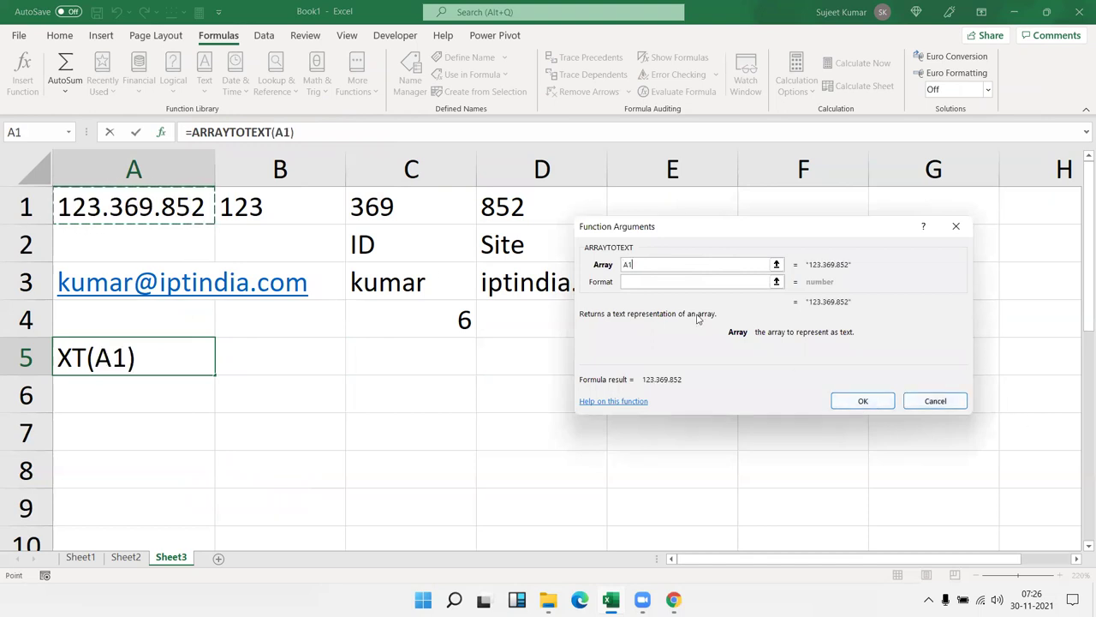
- Leave the Format argument empty and confirm =ARRAYTOTEXT(A1) in A5
{"action": "left_click", "coordinate": [688, 282]}
{"action": "type", "text": "-"}
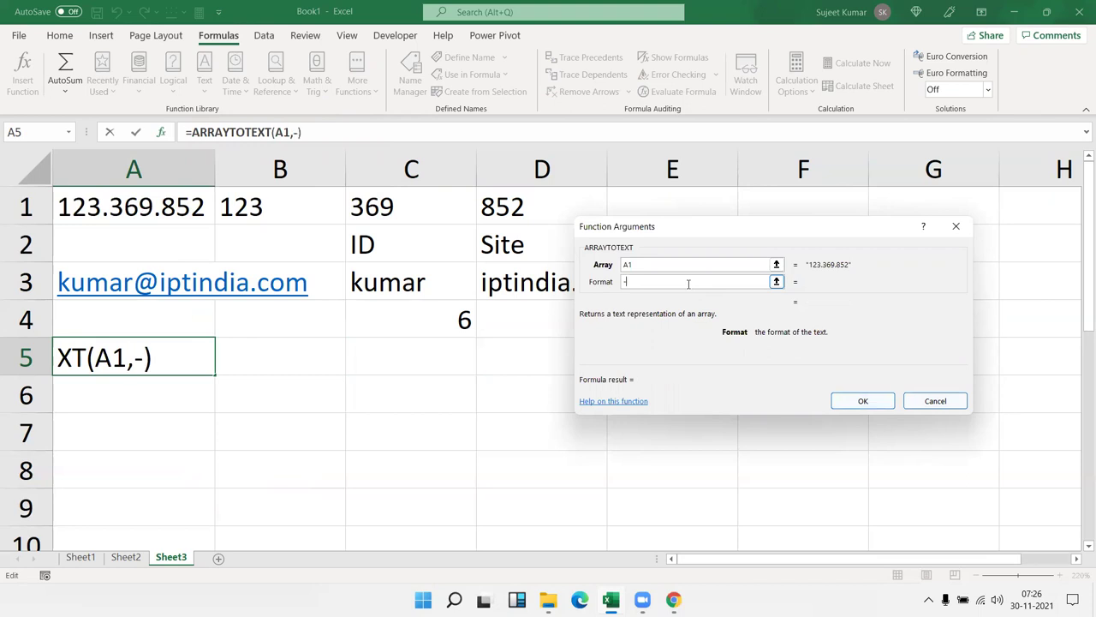
{"action": "key", "text": "BackSpace"}
{"action": "type", "text": "\""}
{"action": "type", "text": "DD"}
{"action": "key", "text": "BackSpace"}
{"action": "key", "text": "BackSpace"}
{"action": "type", "text": "dd"}
{"action": "key", "text": "BackSpace"}
{"action": "key", "text": "BackSpace"}
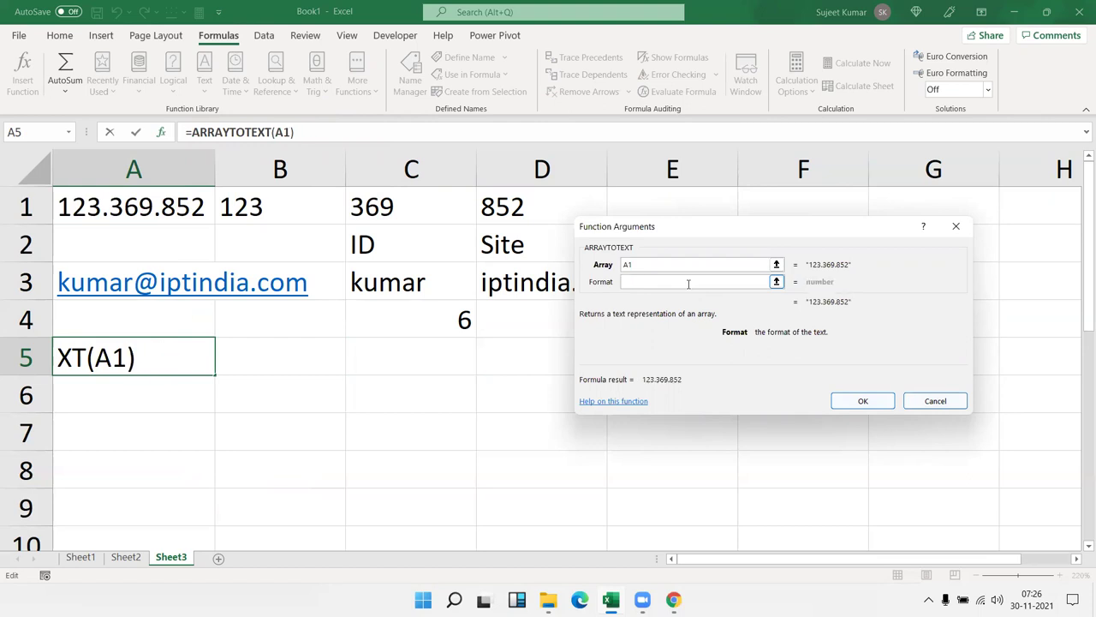
{"action": "type", "text": "@"}
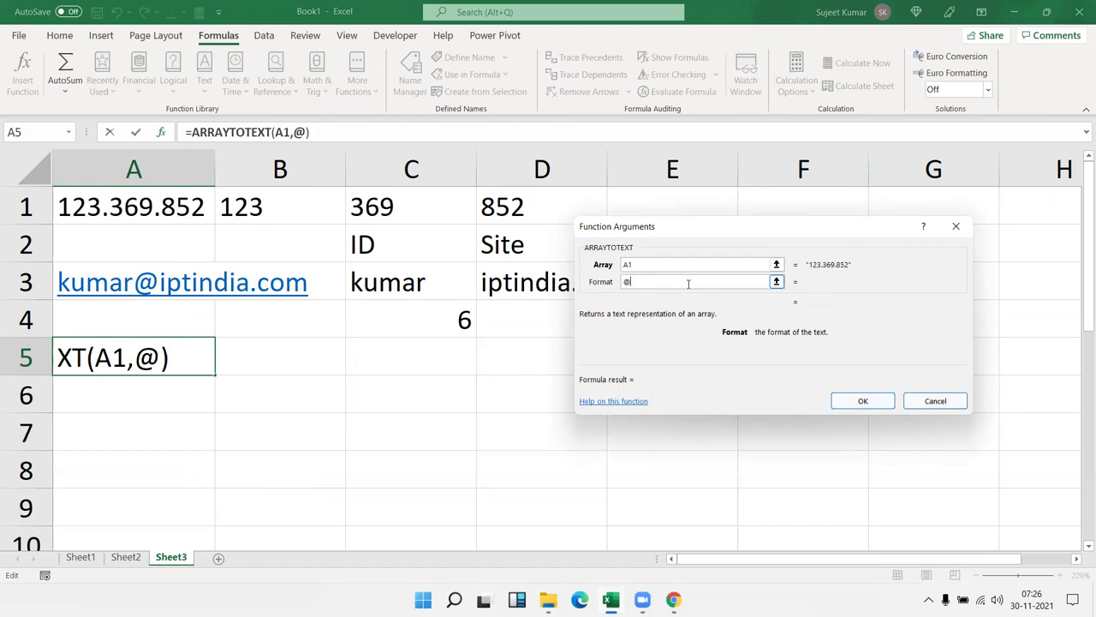
{"action": "key", "text": "BackSpace"}
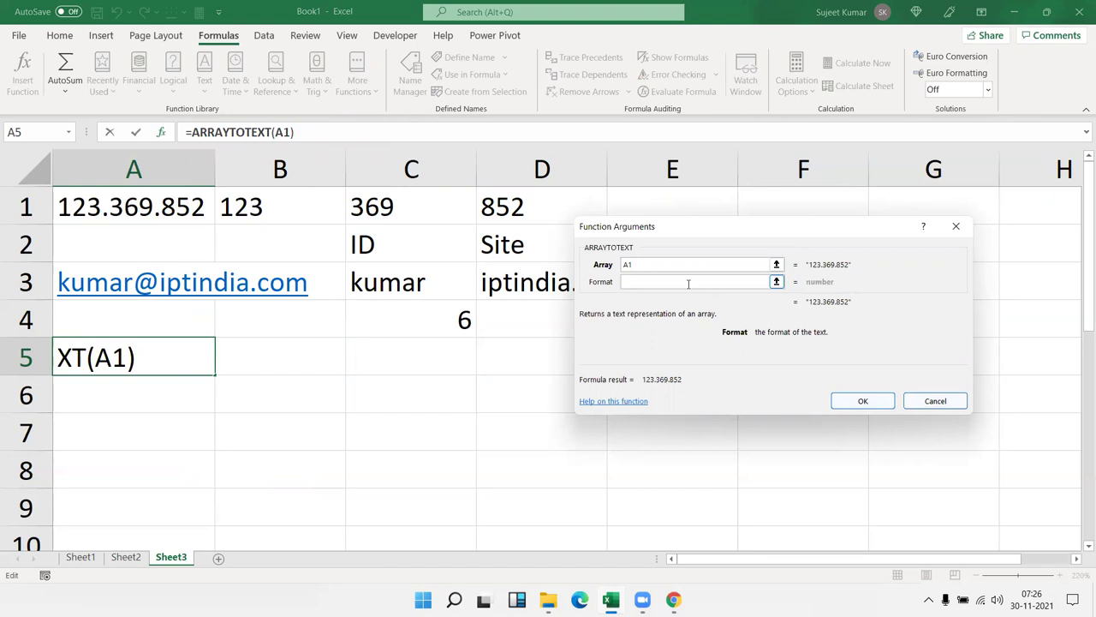
{"action": "left_click", "coordinate": [846, 403]}
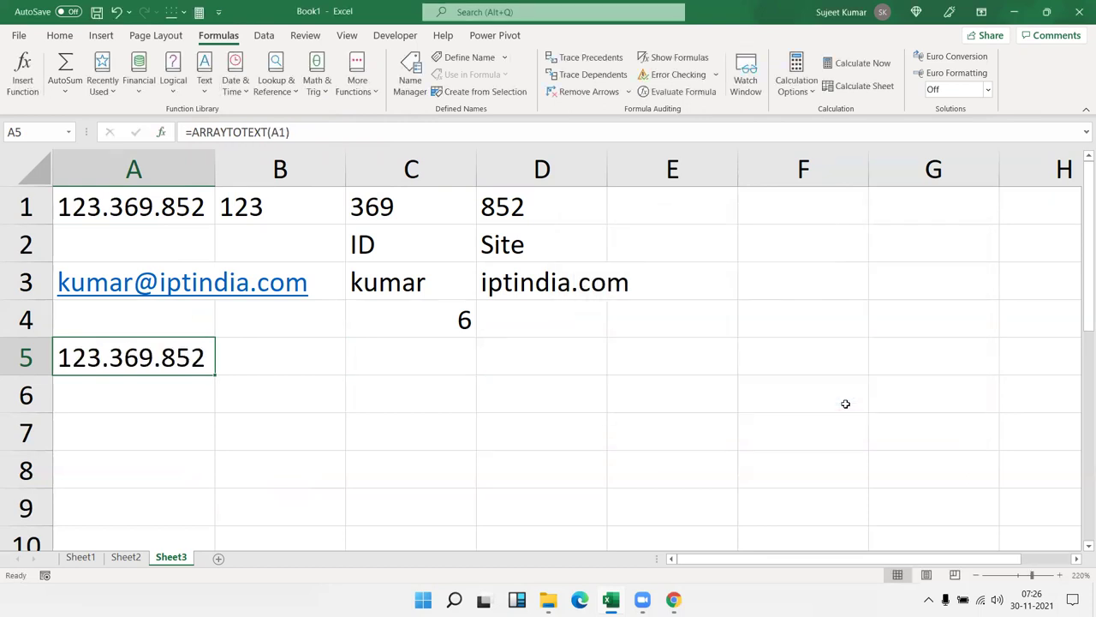
- Open the online help for ARRAYTOTEXT from A5's function arguments
{"action": "double_click", "coordinate": [198, 366]}
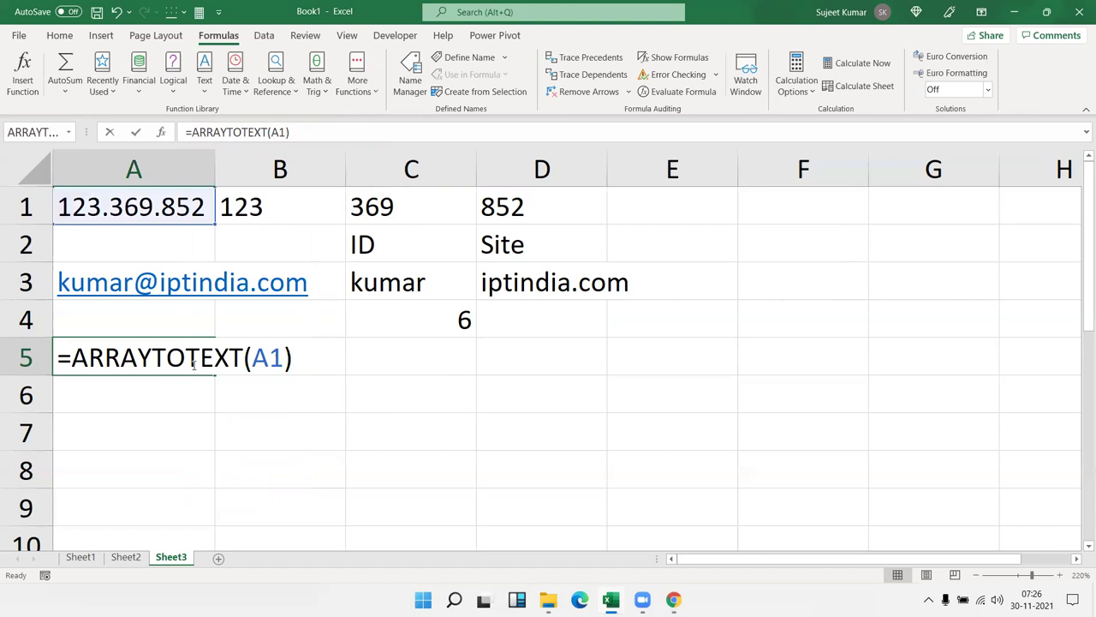
{"action": "left_click", "coordinate": [164, 132]}
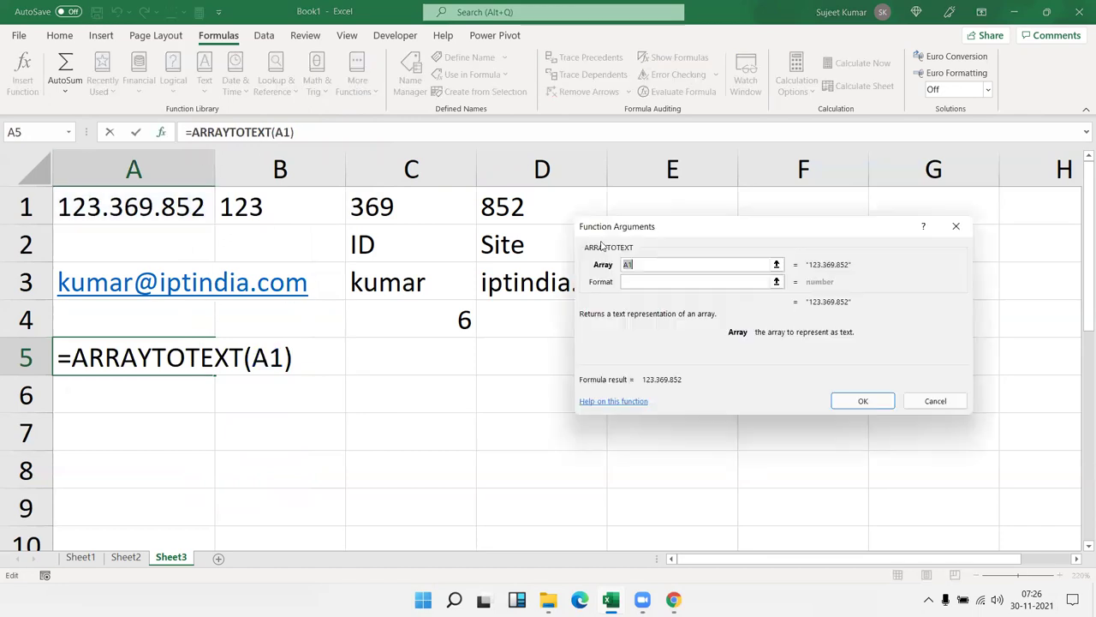
{"action": "left_click", "coordinate": [619, 410]}
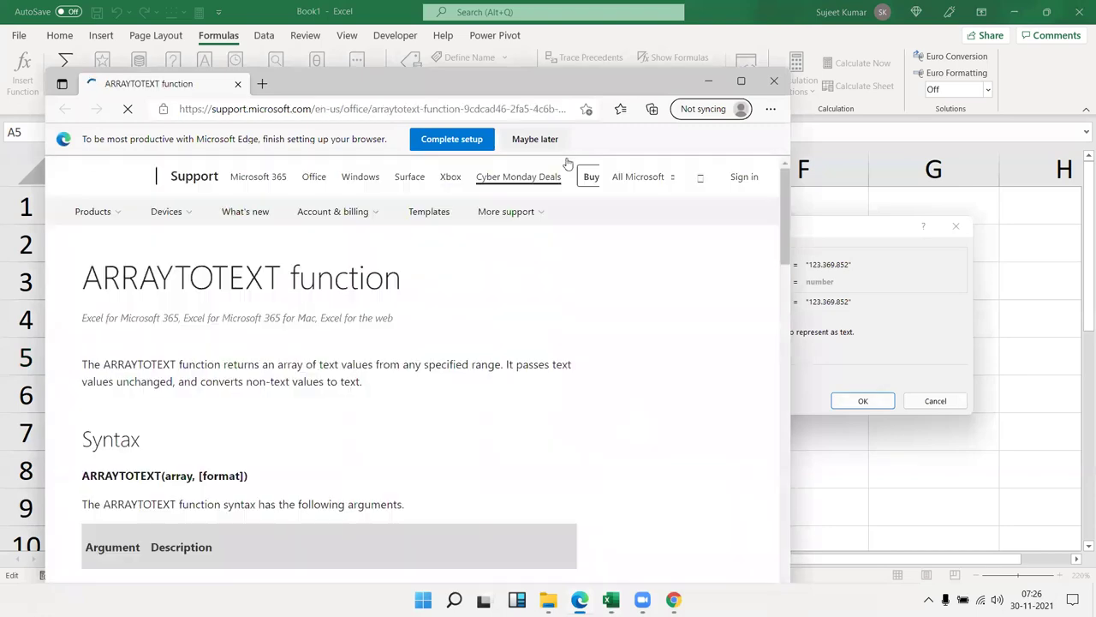
- Read the help page's array argument description and examples, then return to Excel
{"action": "scroll", "coordinate": [465, 394], "scroll_direction": "down", "scroll_amount": 5}
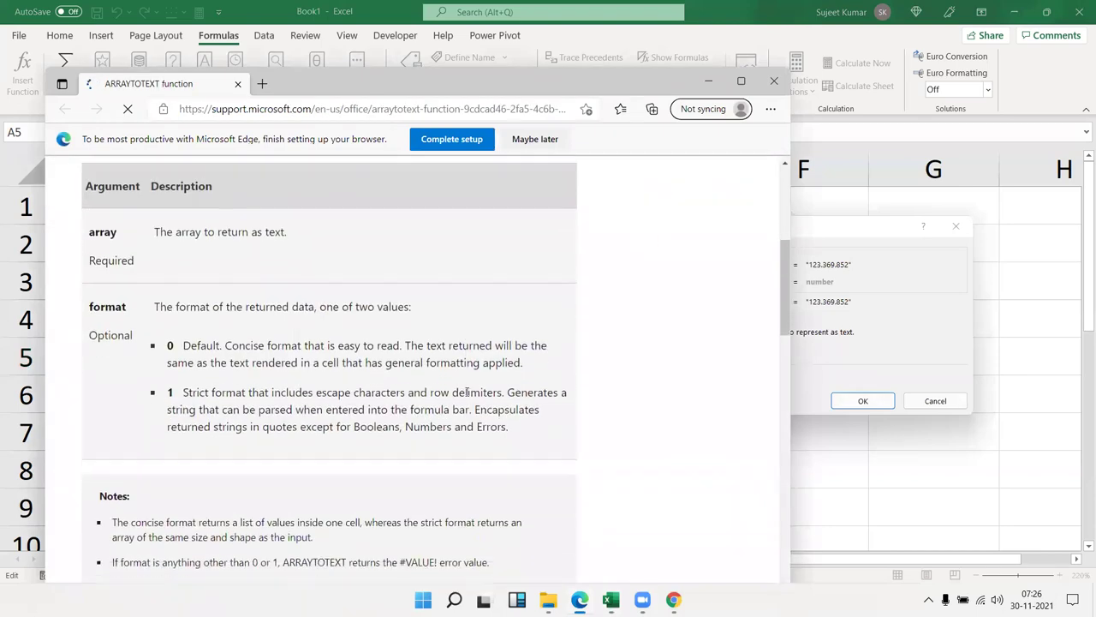
{"action": "triple_click", "coordinate": [201, 237]}
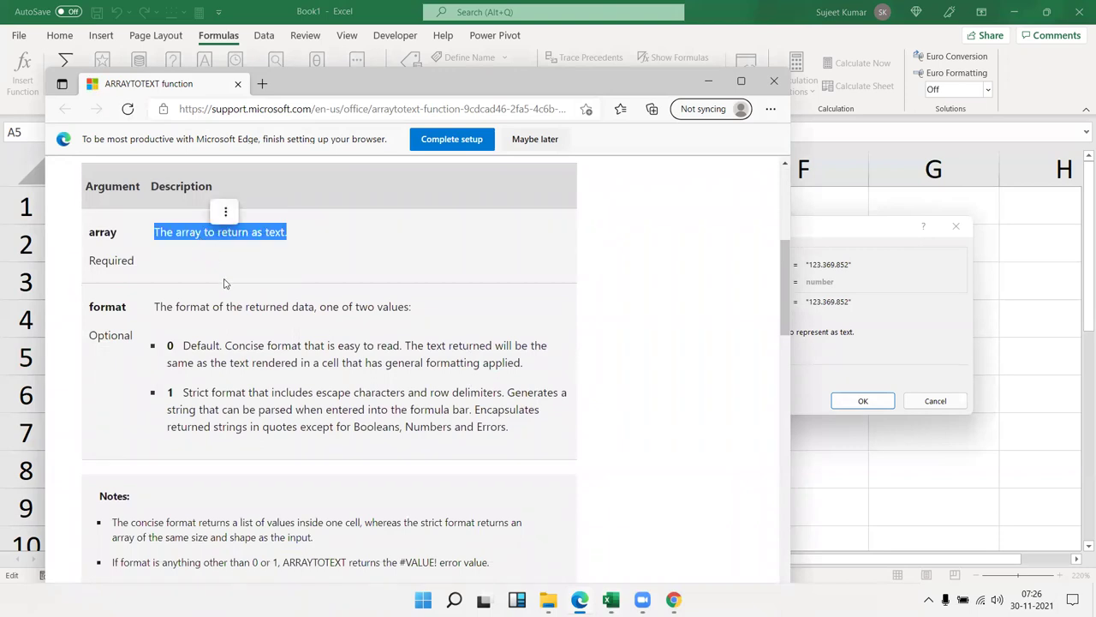
{"action": "scroll", "coordinate": [178, 344], "scroll_direction": "up", "scroll_amount": 5}
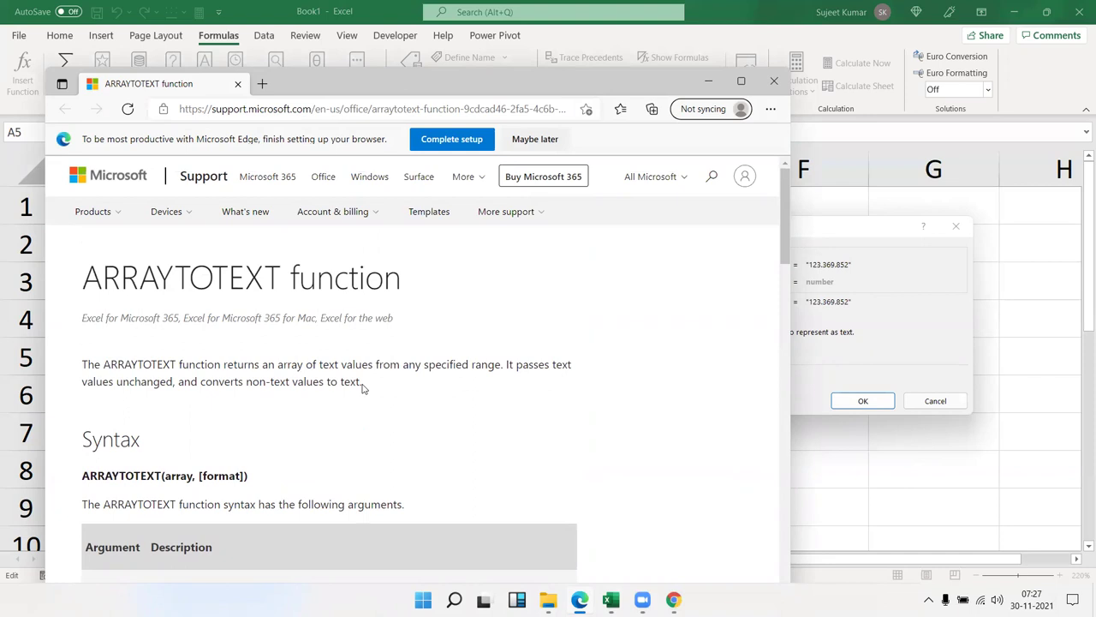
{"action": "scroll", "coordinate": [362, 388], "scroll_direction": "down", "scroll_amount": 10}
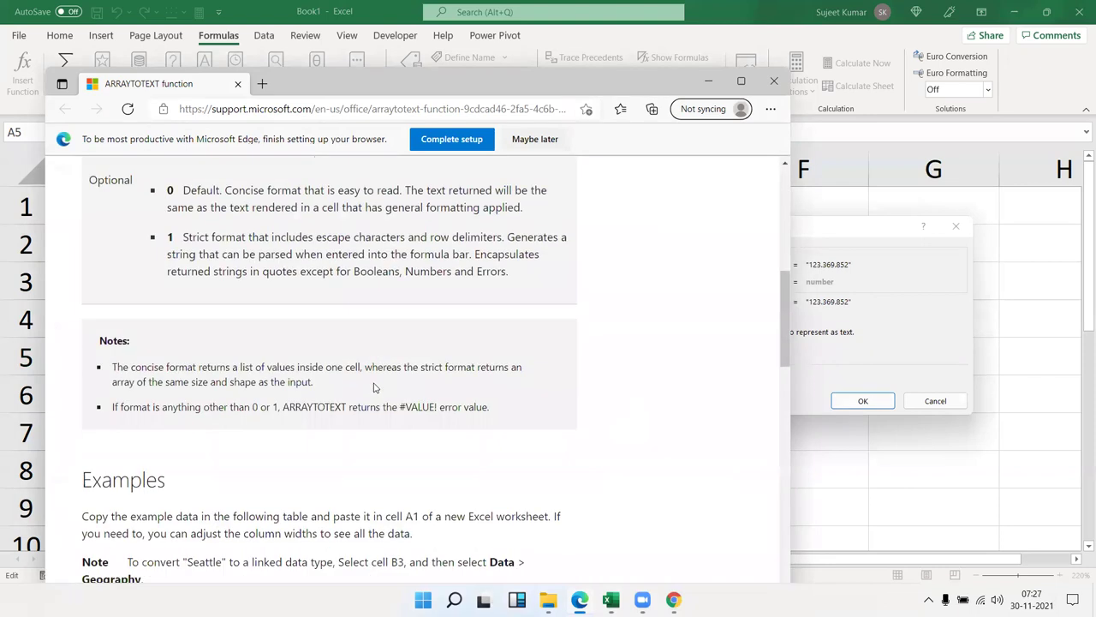
{"action": "scroll", "coordinate": [373, 388], "scroll_direction": "down", "scroll_amount": 3}
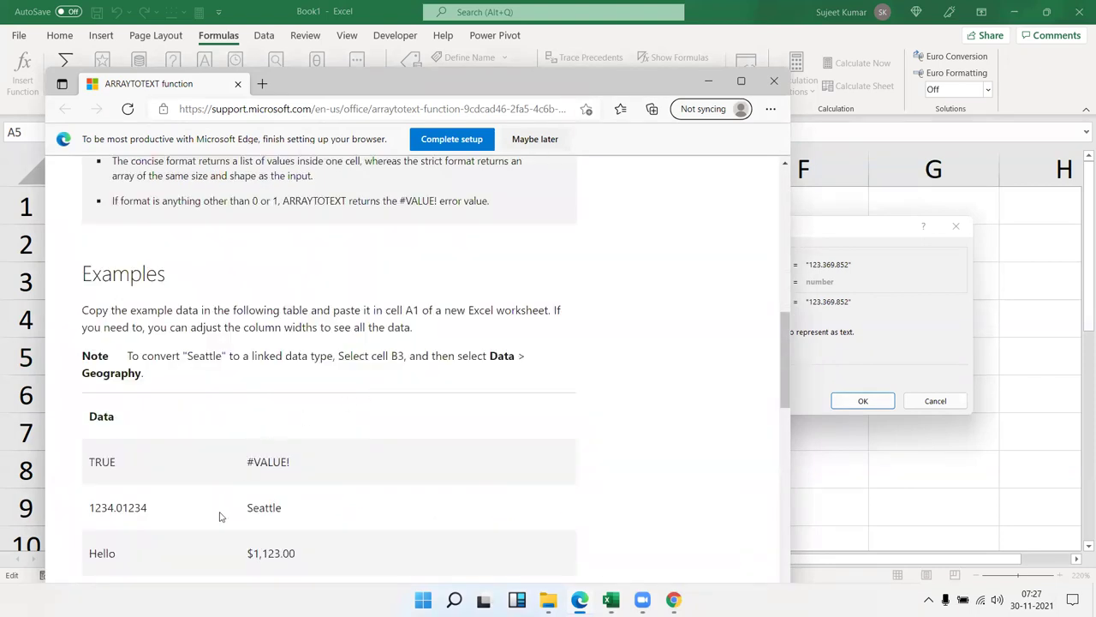
{"action": "left_click_drag", "start_coordinate": [786, 356], "coordinate": [781, 374]}
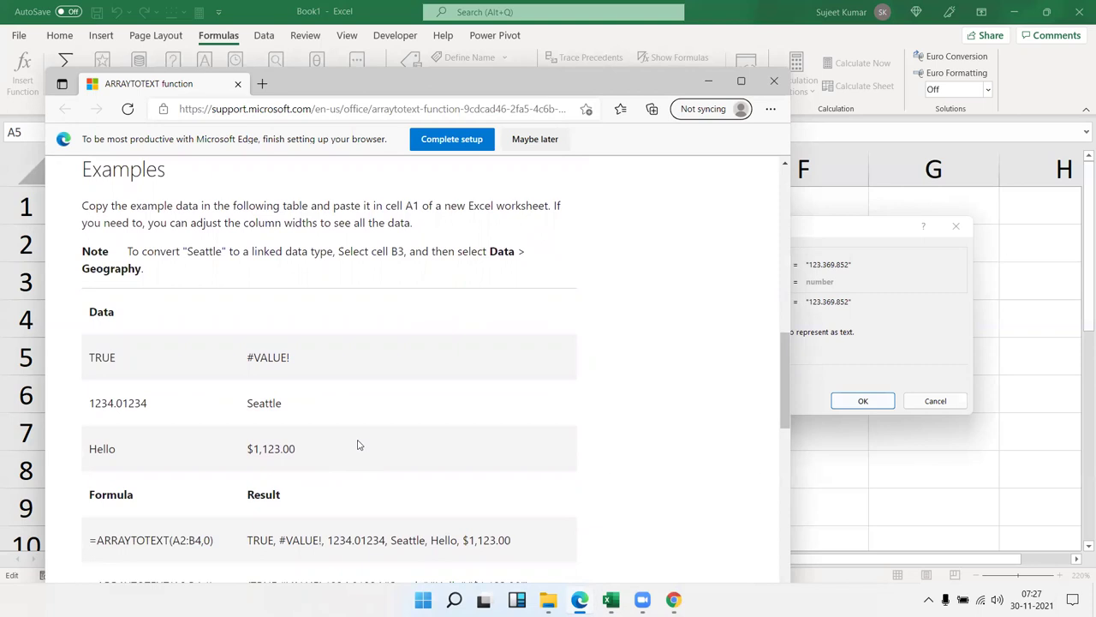
{"action": "key", "text": "alt+Tab"}
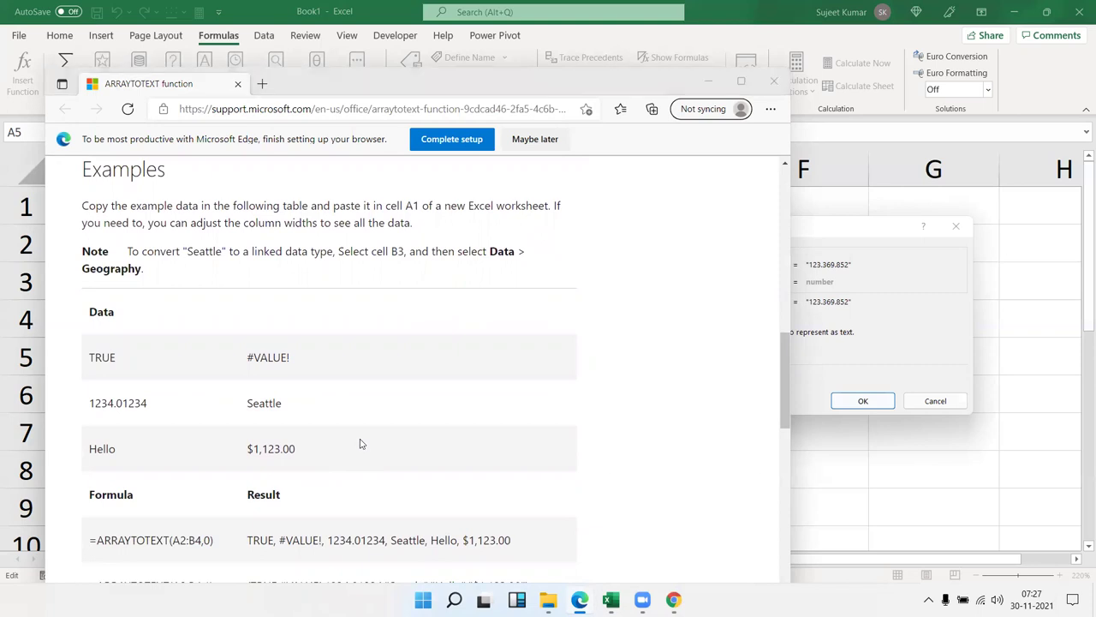
{"action": "left_click", "coordinate": [934, 414]}
- Enter the names Puja, Mohan and Kavita in A5:A7
{"action": "left_click", "coordinate": [934, 413]}
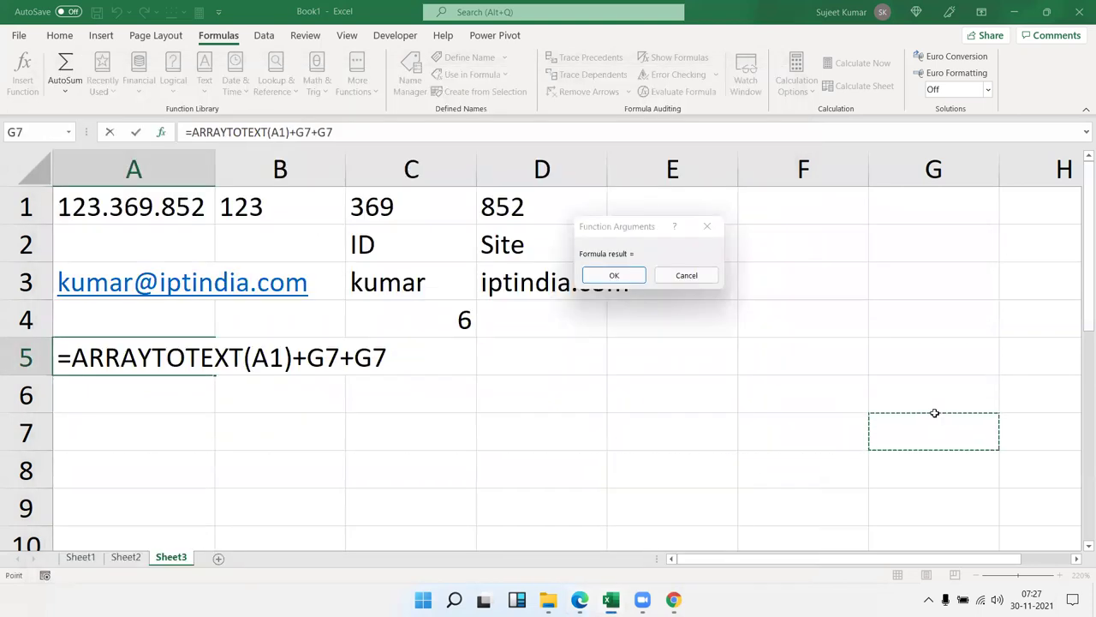
{"action": "key", "text": "Escape"}
{"action": "key", "text": "Delete"}
{"action": "type", "text": "P"}
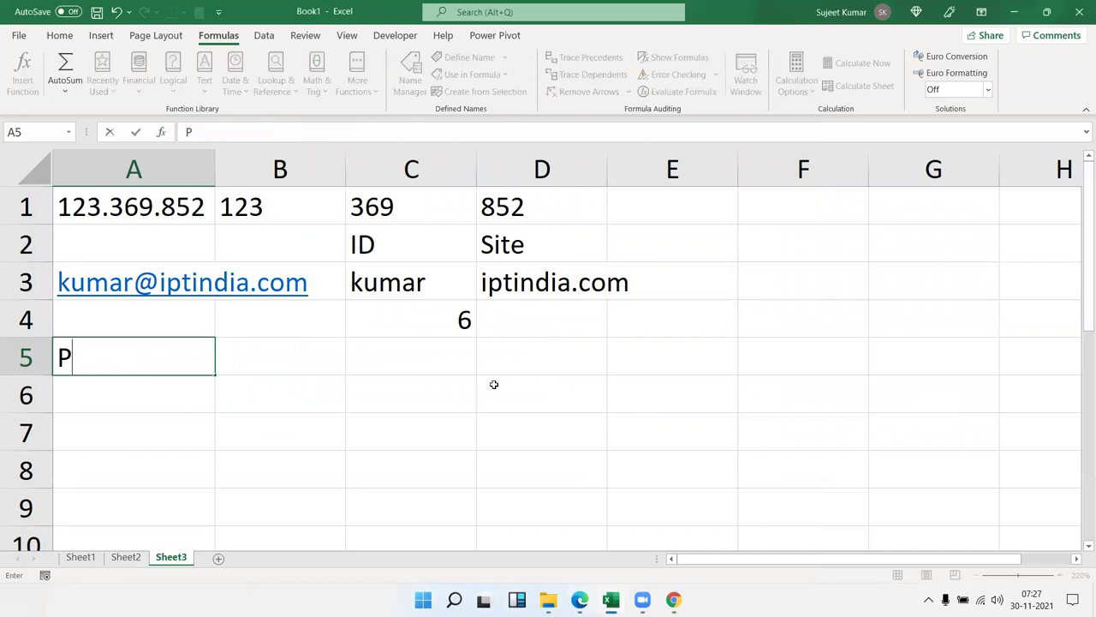
{"action": "type", "text": "uja"}
{"action": "key", "text": "Return"}
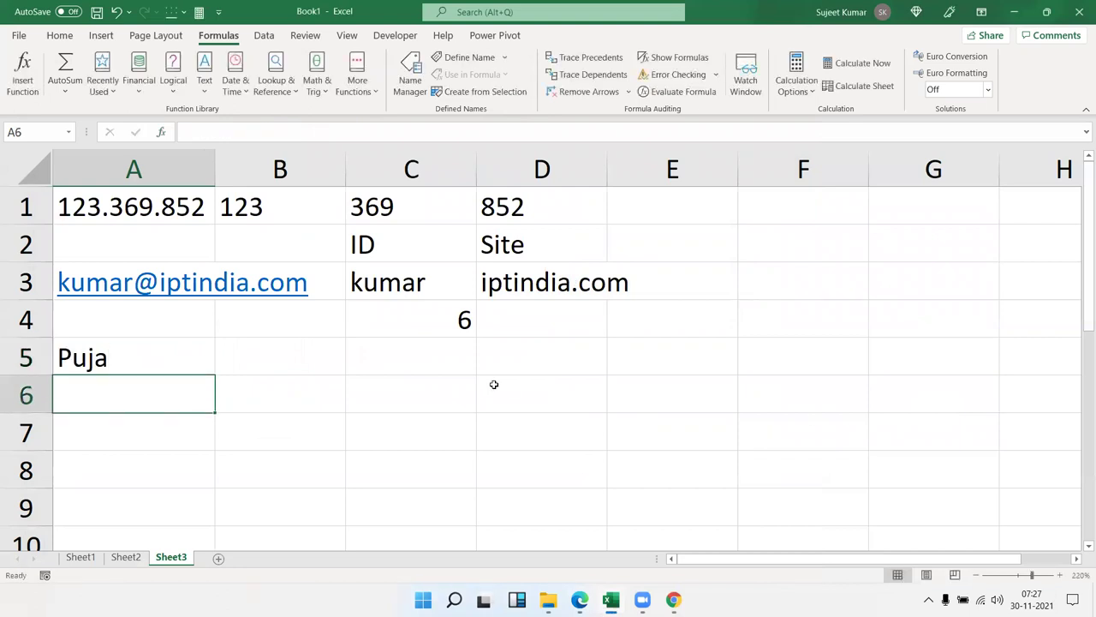
{"action": "type", "text": "Mohan"}
{"action": "key", "text": "Return"}
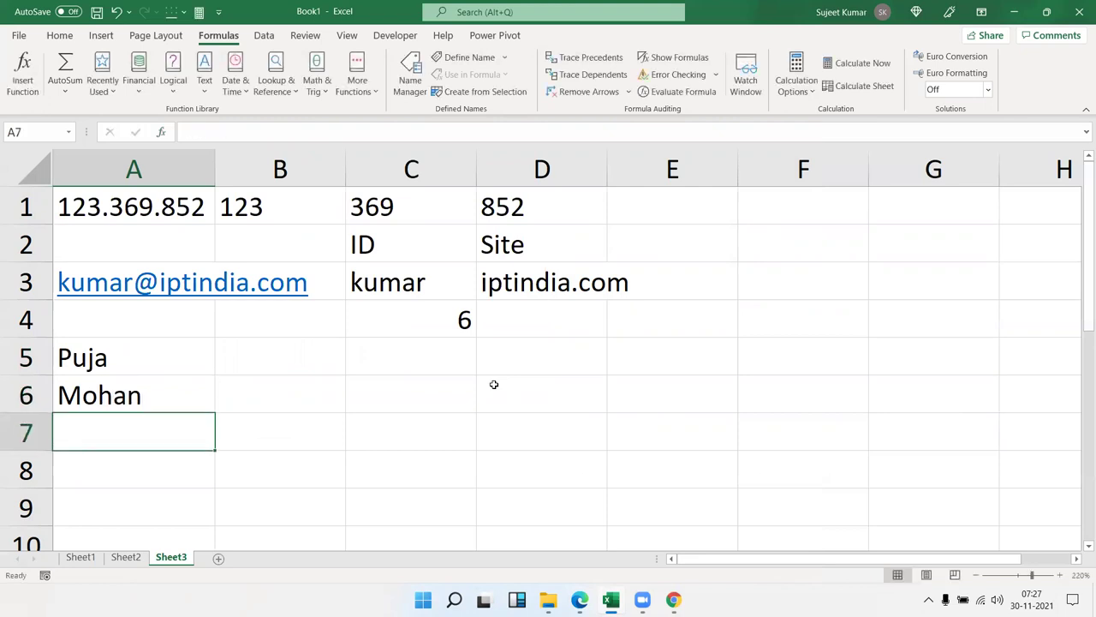
{"action": "type", "text": "Kavita"}
{"action": "key", "text": "Up"}
{"action": "key", "text": "Up"}
- Enter the scores 85, 36 and 32 in B5:B7
{"action": "key", "text": "Right"}
{"action": "type", "text": "85"}
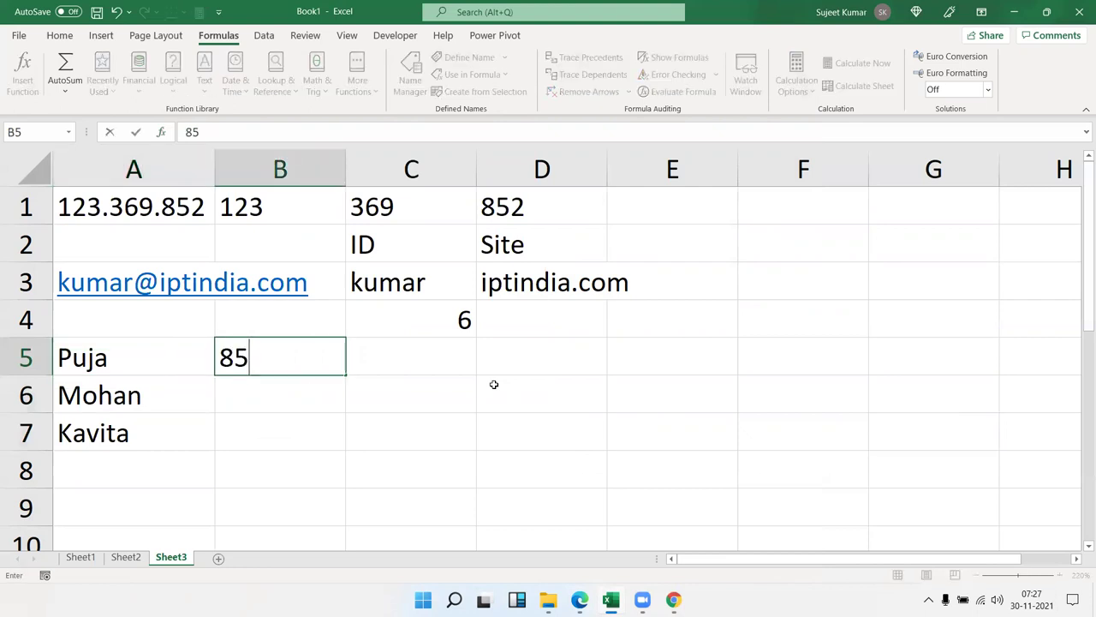
{"action": "key", "text": "Return"}
{"action": "type", "text": "36"}
{"action": "key", "text": "Return"}
{"action": "type", "text": "32"}
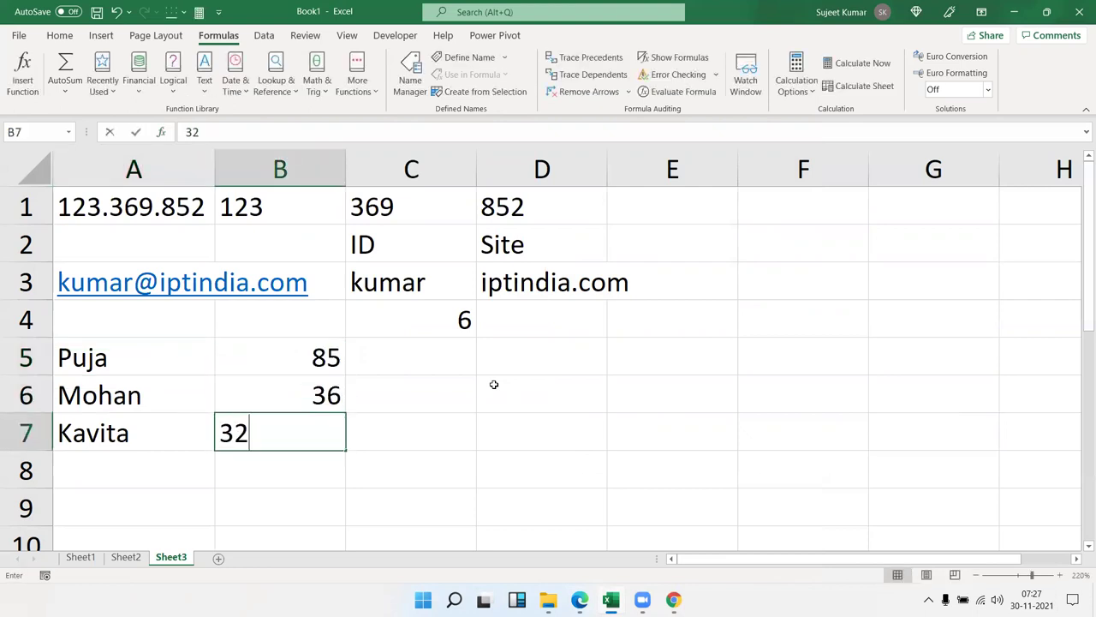
{"action": "key", "text": "Return"}
- Enter =ARRAYTOTEXT(A5:B7,0) in C8 for a concise listing of the table
{"action": "left_click", "coordinate": [443, 453]}
{"action": "type", "text": "=arr"}
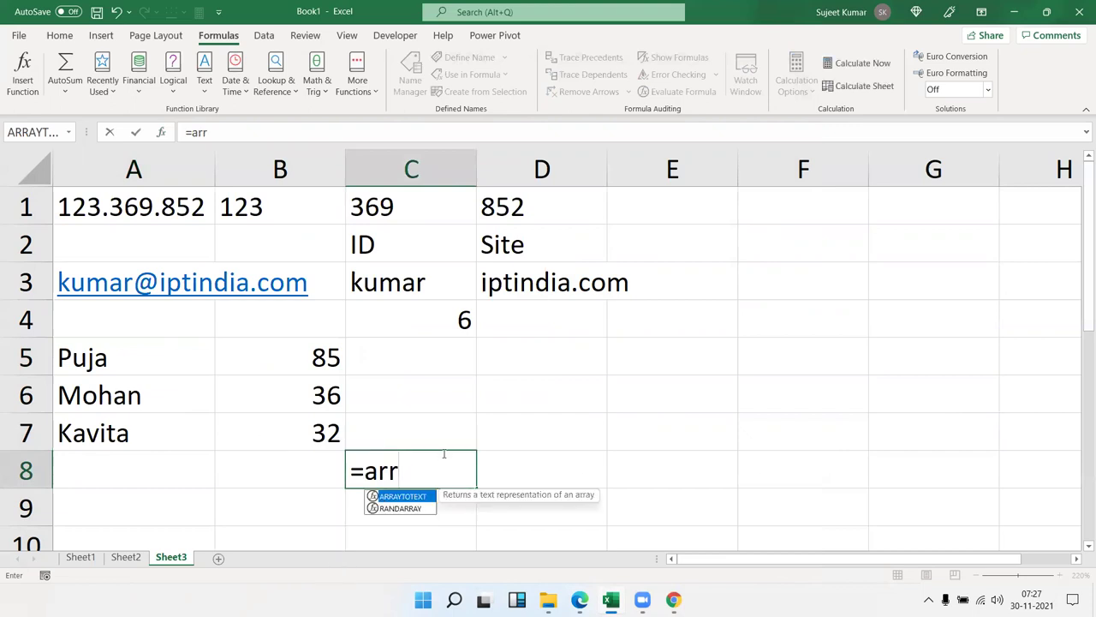
{"action": "key", "text": "Tab"}
{"action": "key", "text": "Left"}
{"action": "key", "text": "Left"}
{"action": "key", "text": "Up"}
{"action": "key", "text": "Up"}
{"action": "key", "text": "Up"}
{"action": "key", "text": "Up"}
{"action": "key", "text": "Down"}
{"action": "key", "text": "shift+Right"}
{"action": "key", "text": "shift+Down"}
{"action": "key", "text": "shift+Down"}
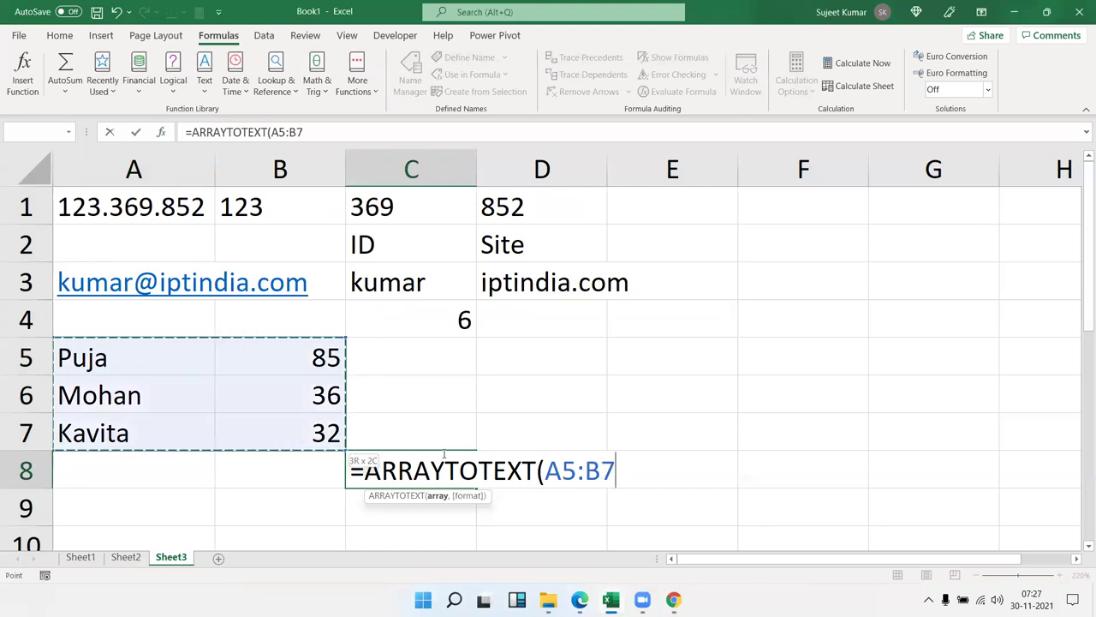
{"action": "type", "text": ",\",\""}
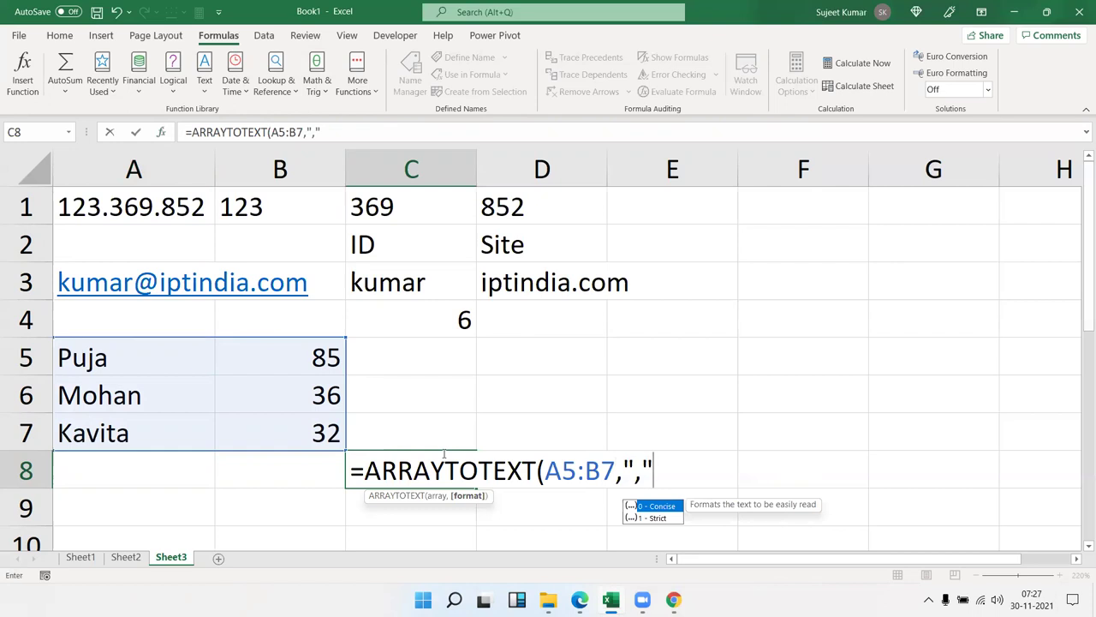
{"action": "key", "text": "Down"}
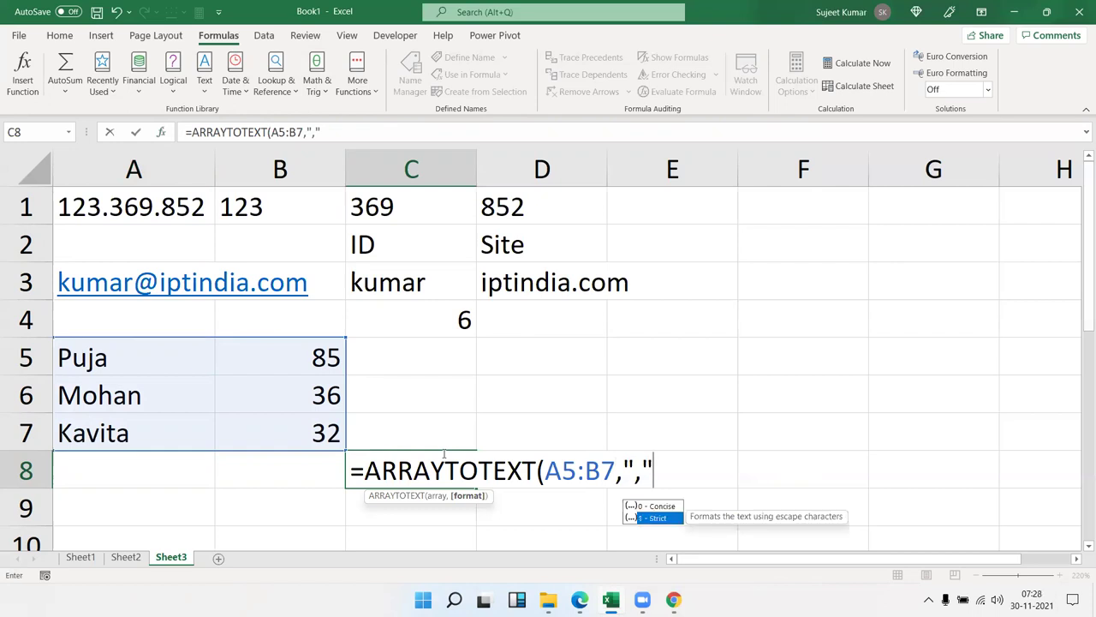
{"action": "key", "text": "Up"}
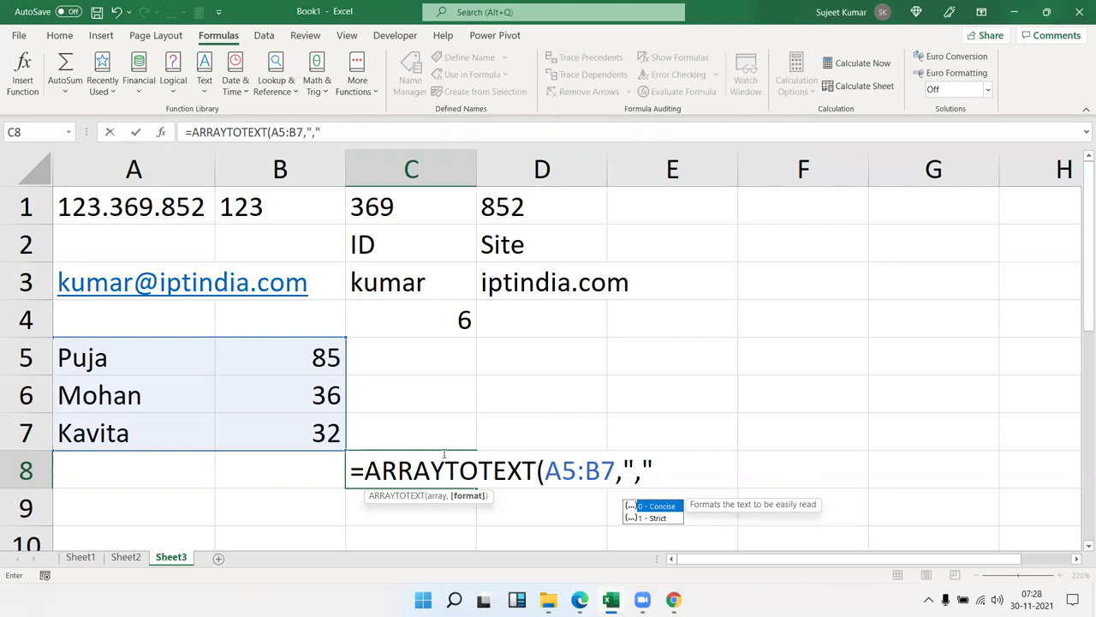
{"action": "key", "text": "Tab"}
{"action": "key", "text": "Return"}
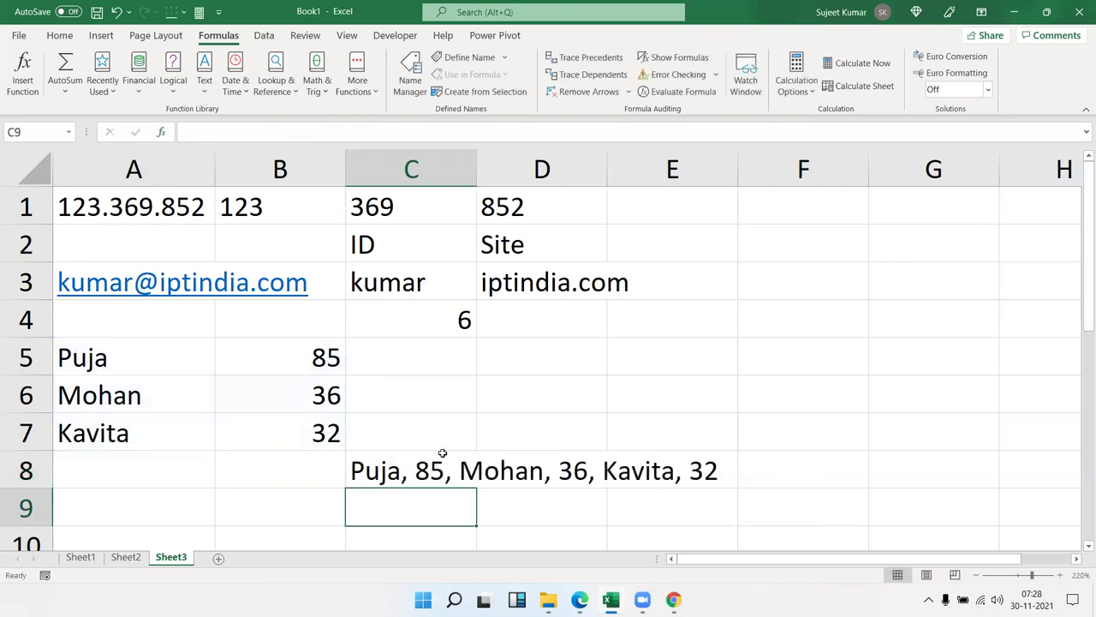
- Change C8's format argument from 0 to 1 to show the strict result
{"action": "left_click", "coordinate": [442, 452]}
{"action": "key", "text": "F2"}
{"action": "key", "text": "Left"}
{"action": "key", "text": "BackSpace"}
{"action": "type", "text": "1"}
{"action": "key", "text": "Return"}
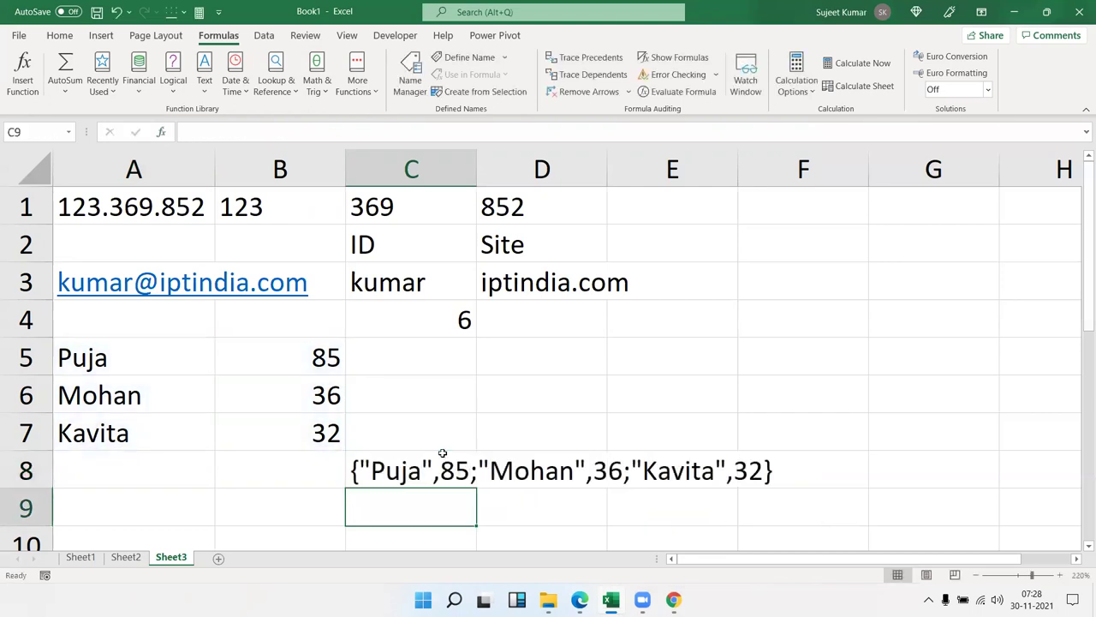
- Revert C8's format argument to 0 to compare with the concise listing
{"action": "left_click", "coordinate": [442, 454]}
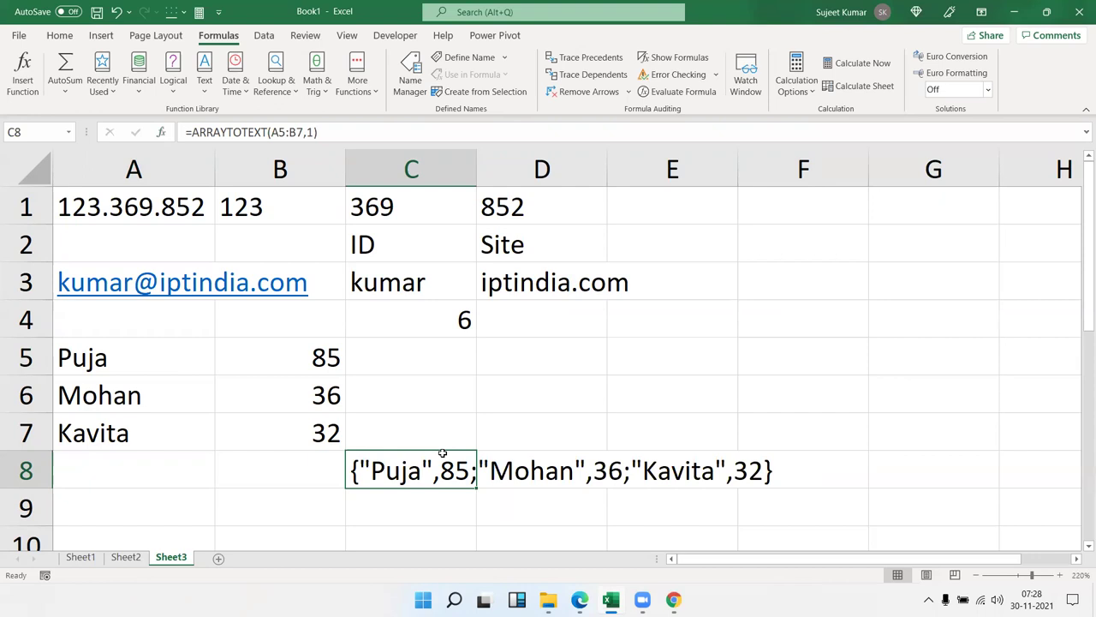
{"action": "double_click", "coordinate": [443, 453]}
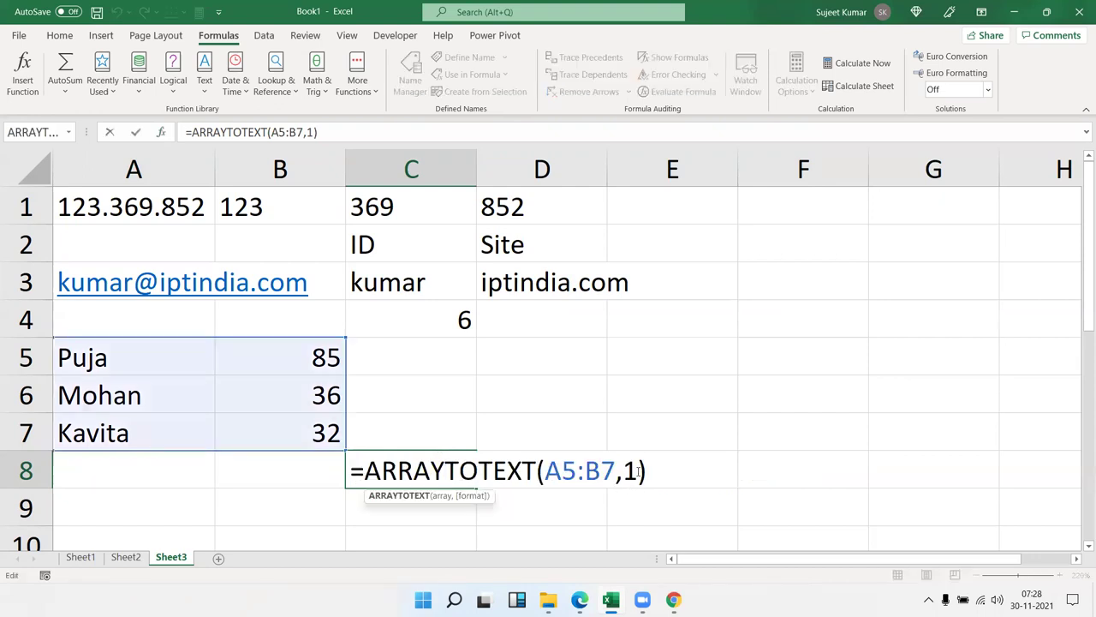
{"action": "double_click", "coordinate": [631, 470]}
{"action": "type", "text": "0"}
{"action": "key", "text": "Return"}
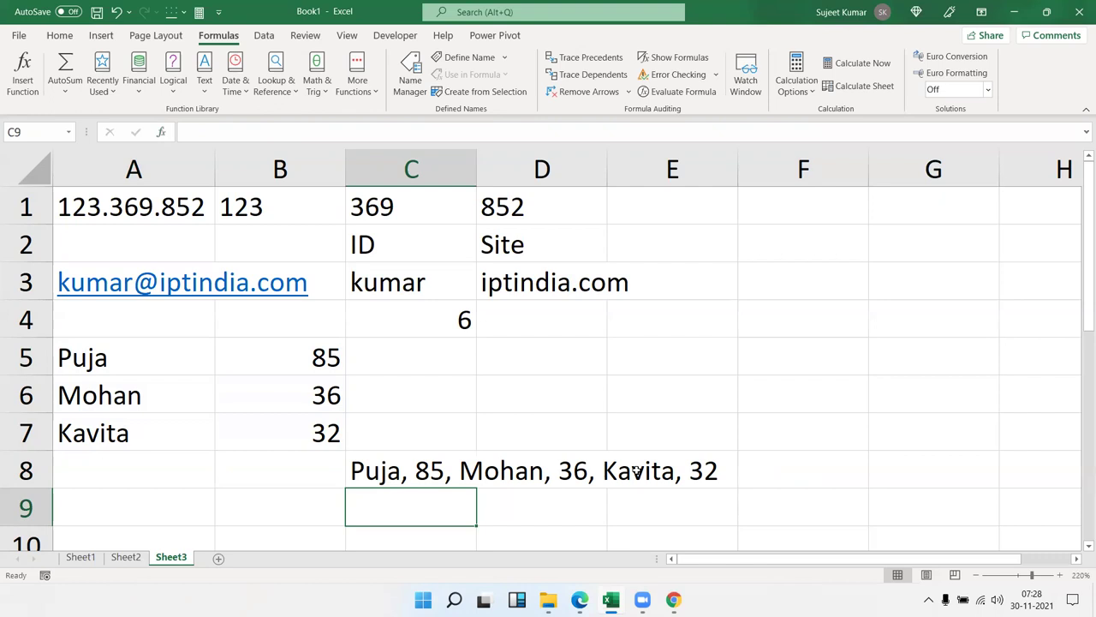
- Switch C8's format argument back to 1 for the final strict-format result
{"action": "key", "text": "Up"}
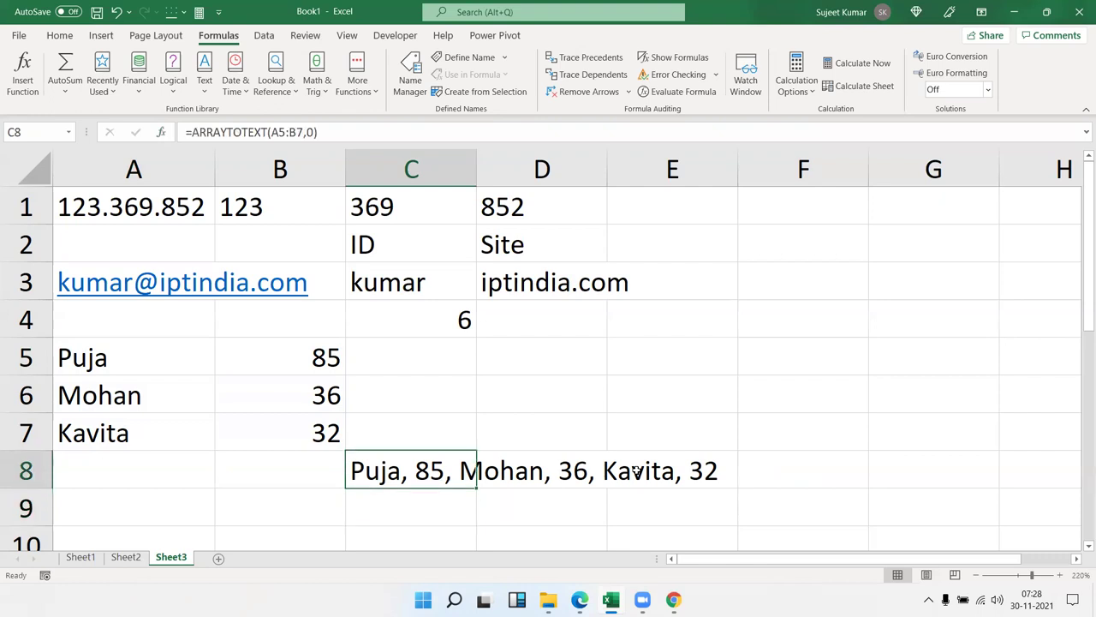
{"action": "key", "text": "F2"}
{"action": "key", "text": "Left"}
{"action": "key", "text": "BackSpace"}
{"action": "type", "text": "1"}
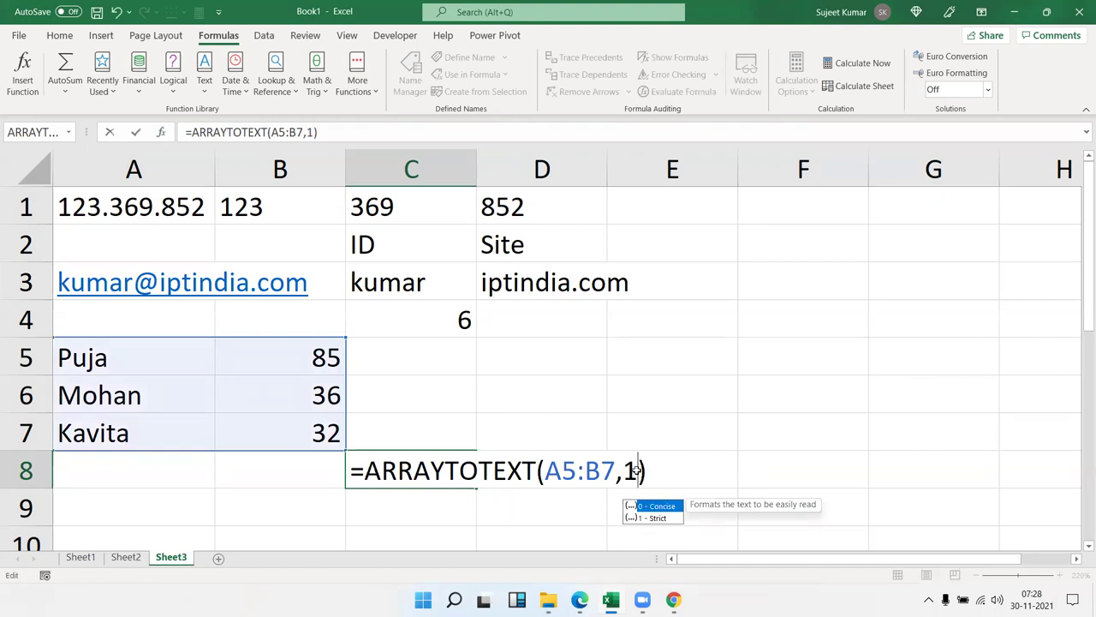
{"action": "key", "text": "Return"}
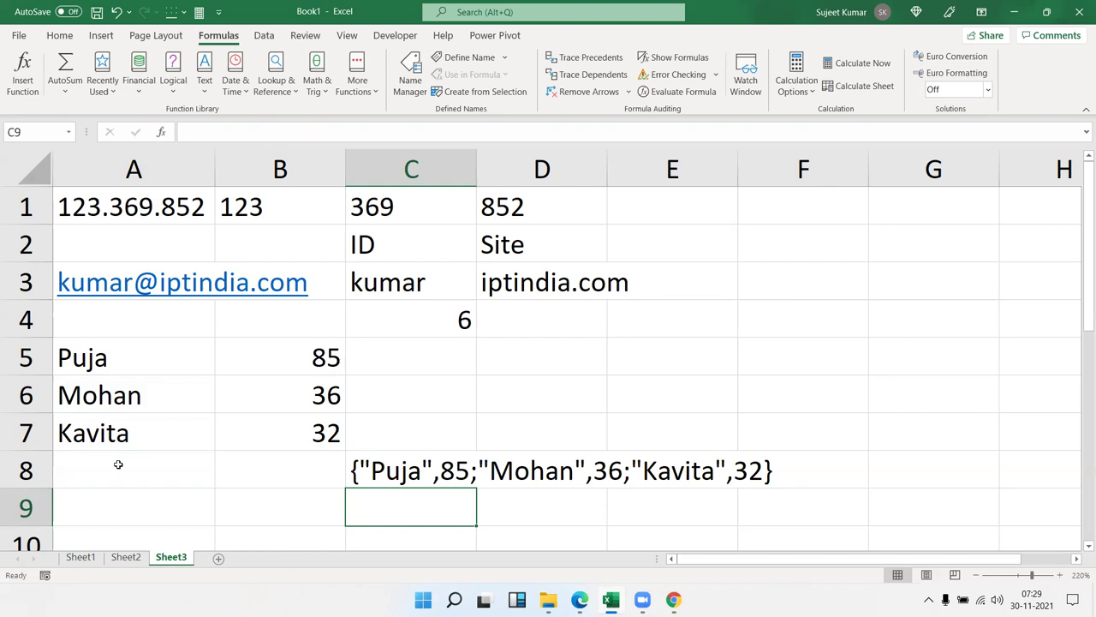
- Enter the number 154 in A9
{"action": "left_click", "coordinate": [126, 500]}
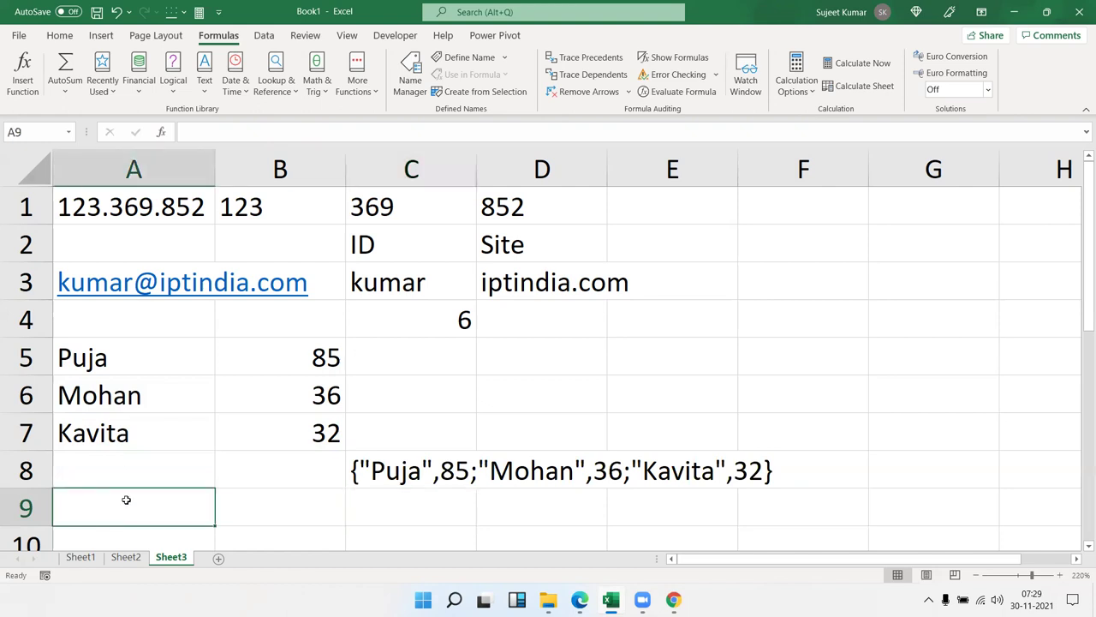
{"action": "scroll", "coordinate": [126, 500], "scroll_direction": "down", "scroll_amount": 2}
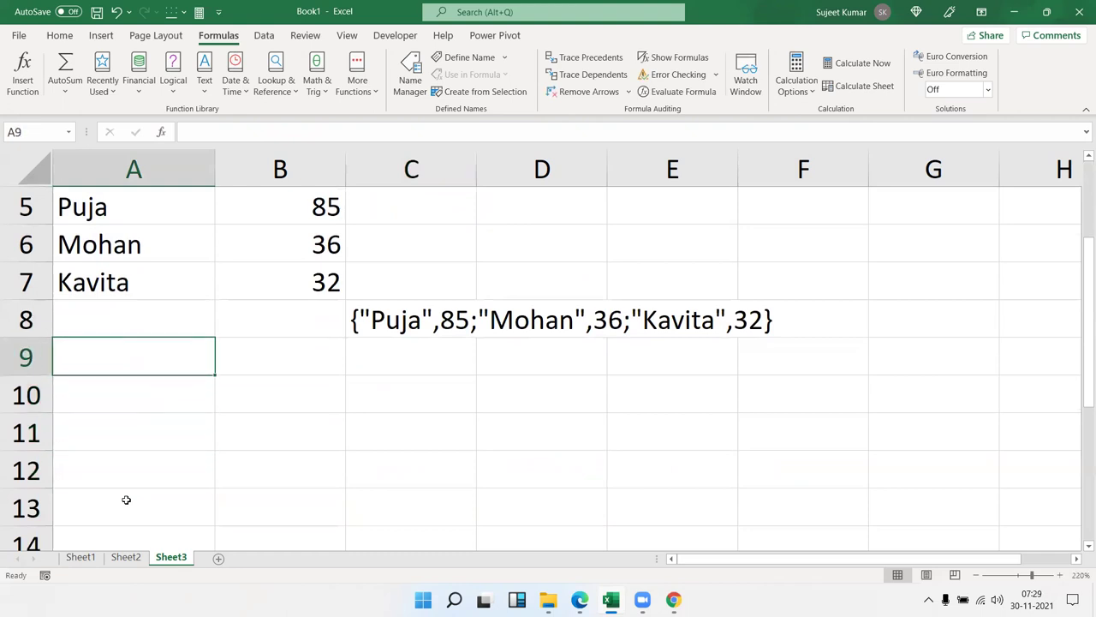
{"action": "left_click", "coordinate": [204, 81]}
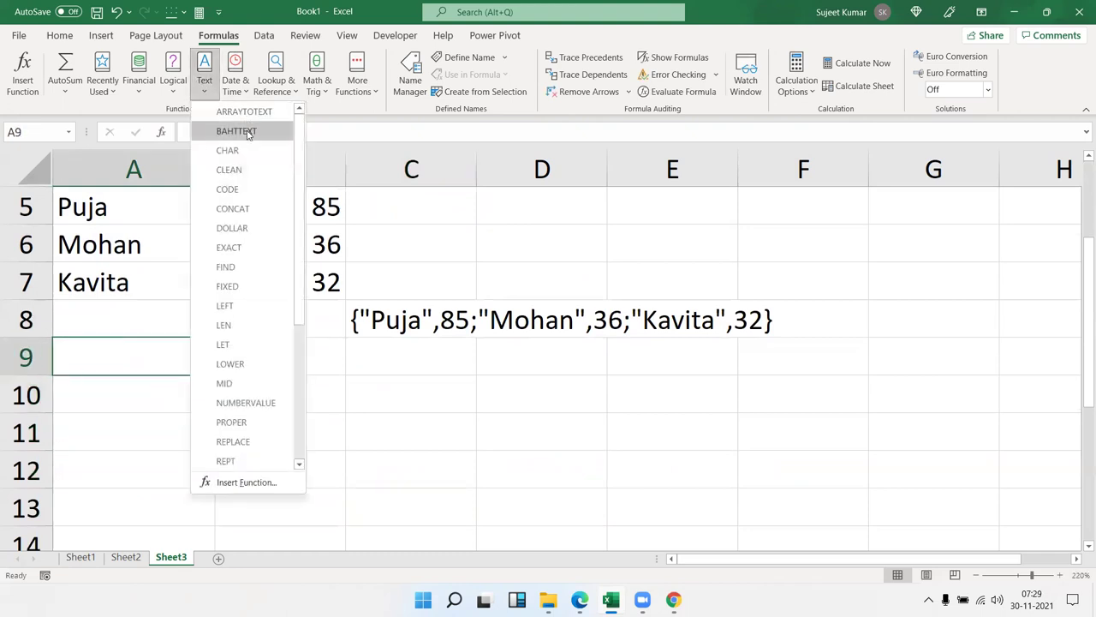
{"action": "left_click", "coordinate": [127, 361]}
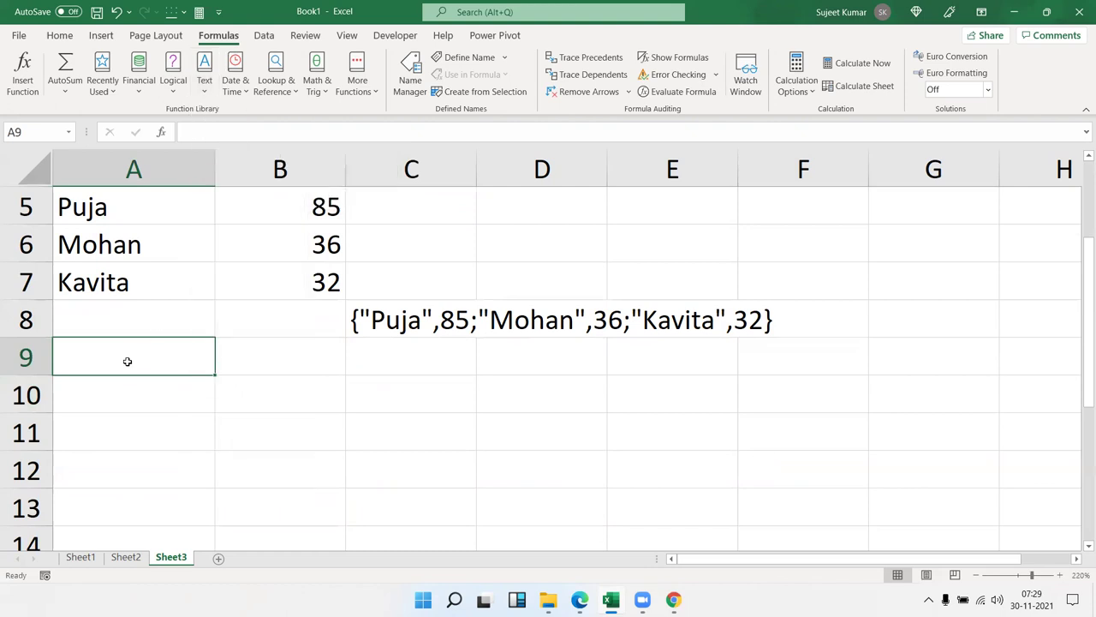
{"action": "type", "text": "154"}
{"action": "key", "text": "Return"}
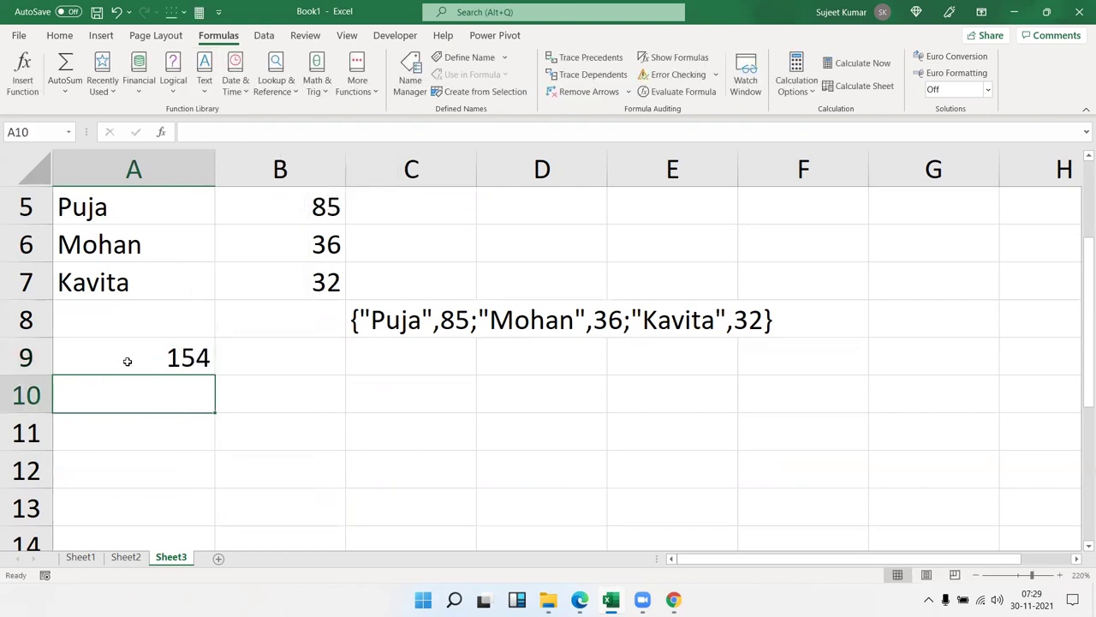
- Enter =BAHTTEXT(A9) in B9 and copy the resulting Thai baht text
{"action": "key", "text": "Up"}
{"action": "key", "text": "Right"}
{"action": "type", "text": "=bat"}
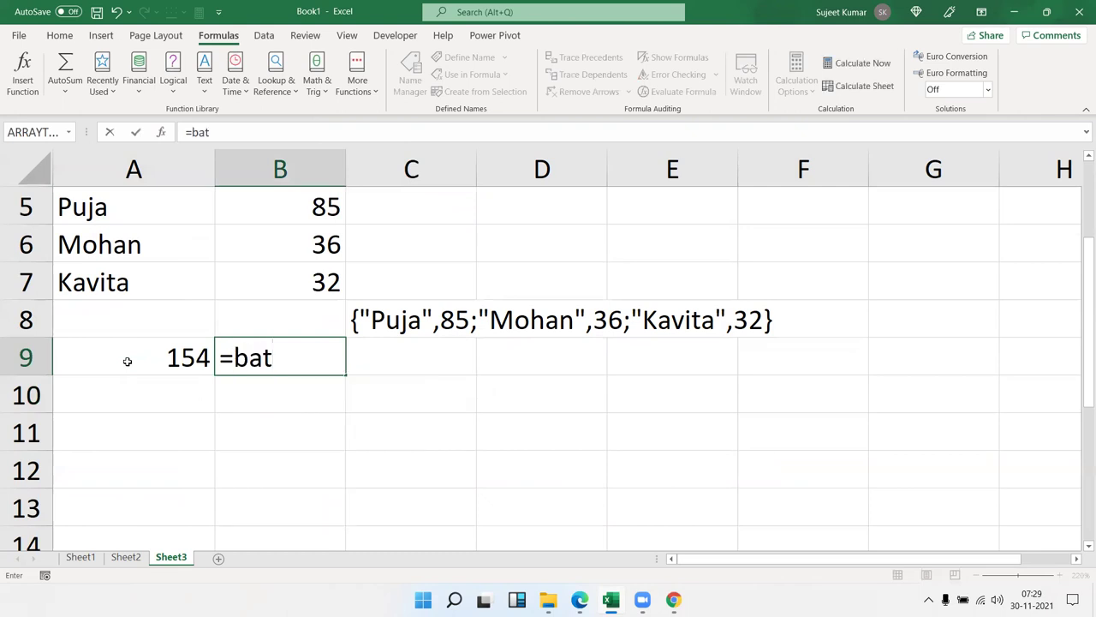
{"action": "key", "text": "BackSpace"}
{"action": "key", "text": "Tab"}
{"action": "left_click", "coordinate": [127, 360]}
{"action": "key", "text": "Return"}
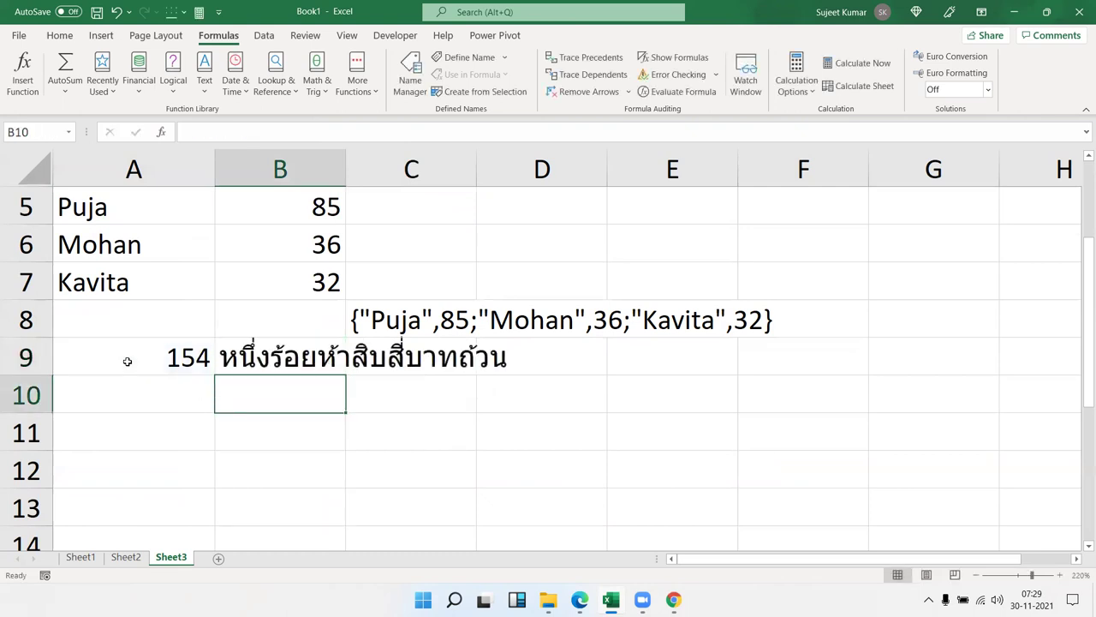
{"action": "key", "text": "Up"}
{"action": "key", "text": "ctrl"}
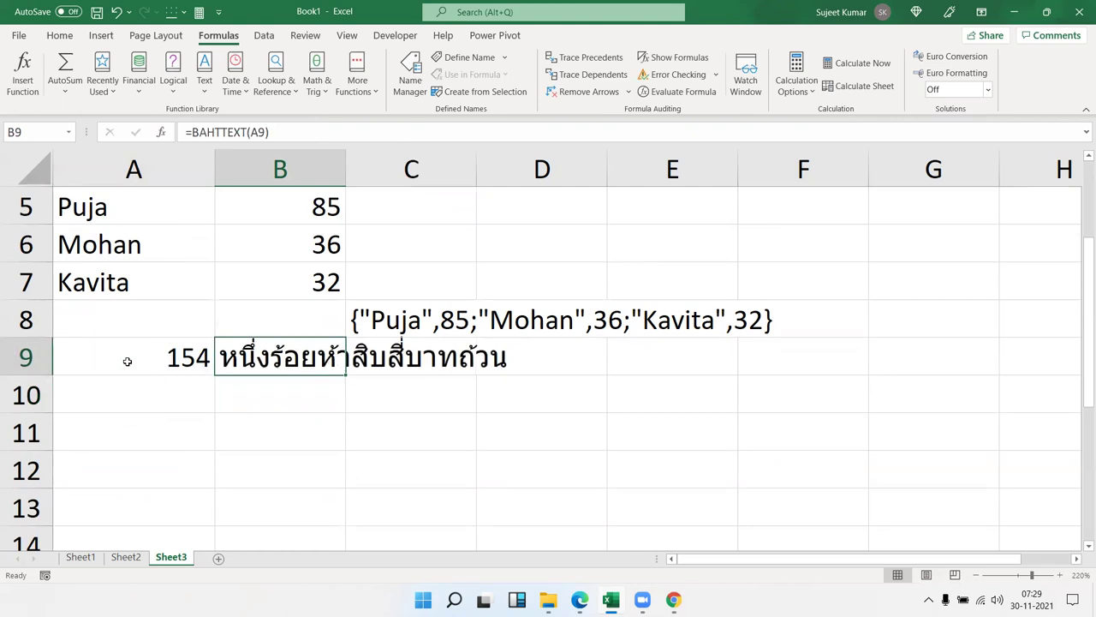
{"action": "key", "text": "ctrl+c"}
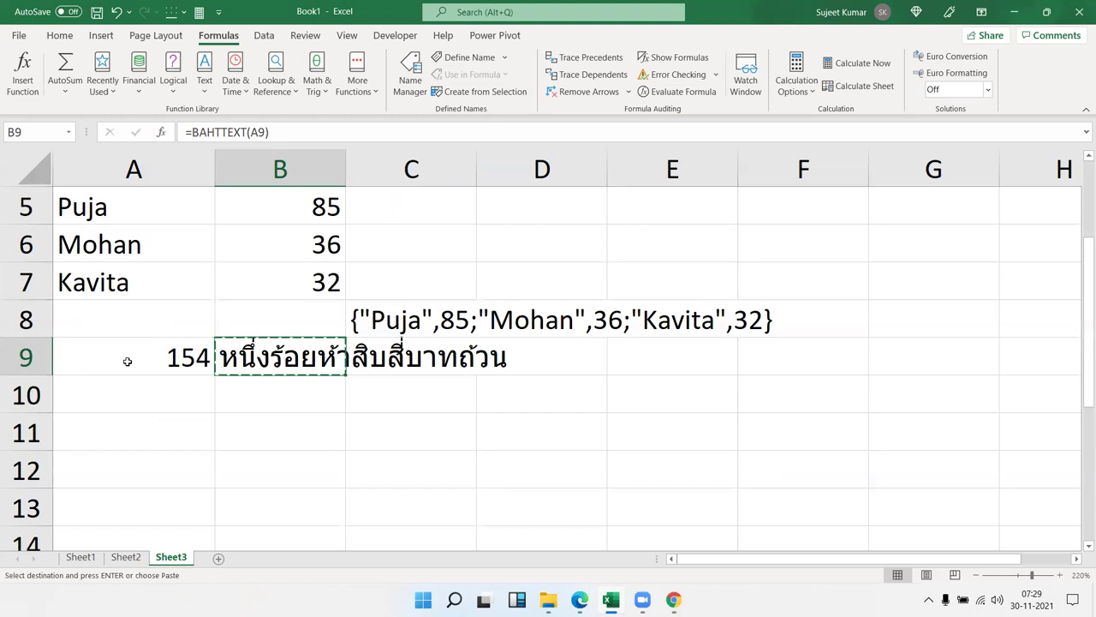
{"action": "key", "text": "alt+Tab"}
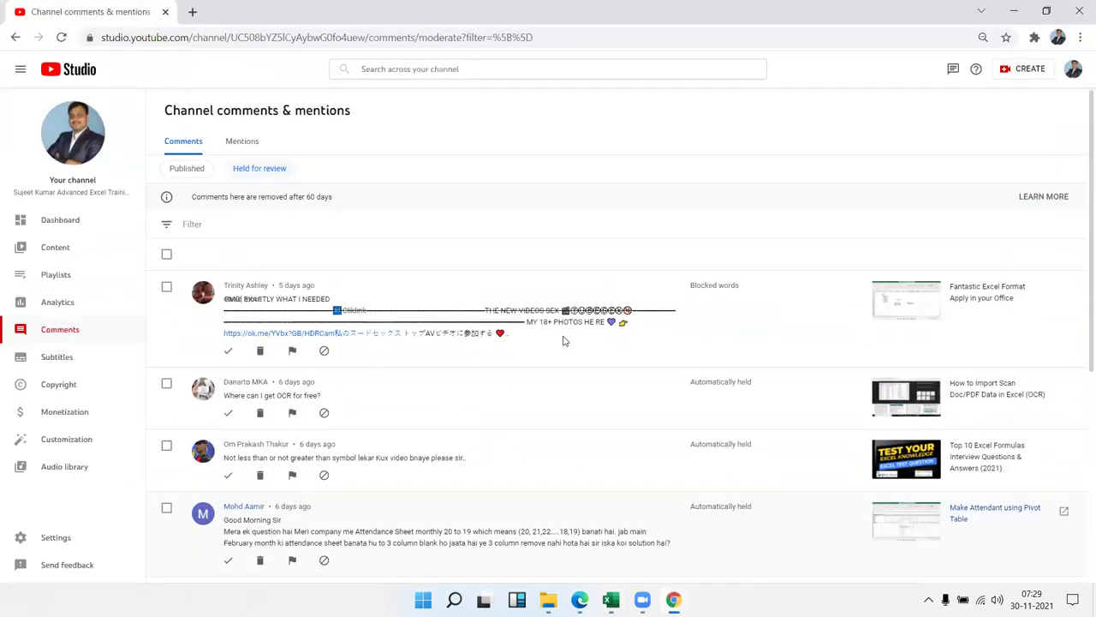
- Open Google Translate from the google.com apps grid in a new tab
{"action": "left_click", "coordinate": [194, 11]}
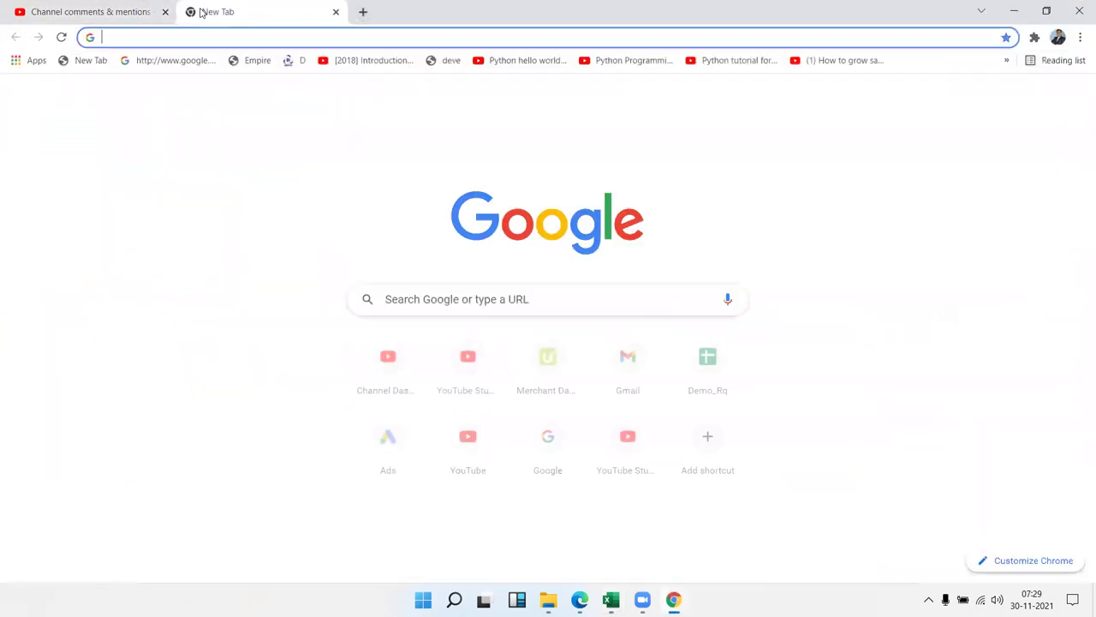
{"action": "type", "text": "goo"}
{"action": "key", "text": "Return"}
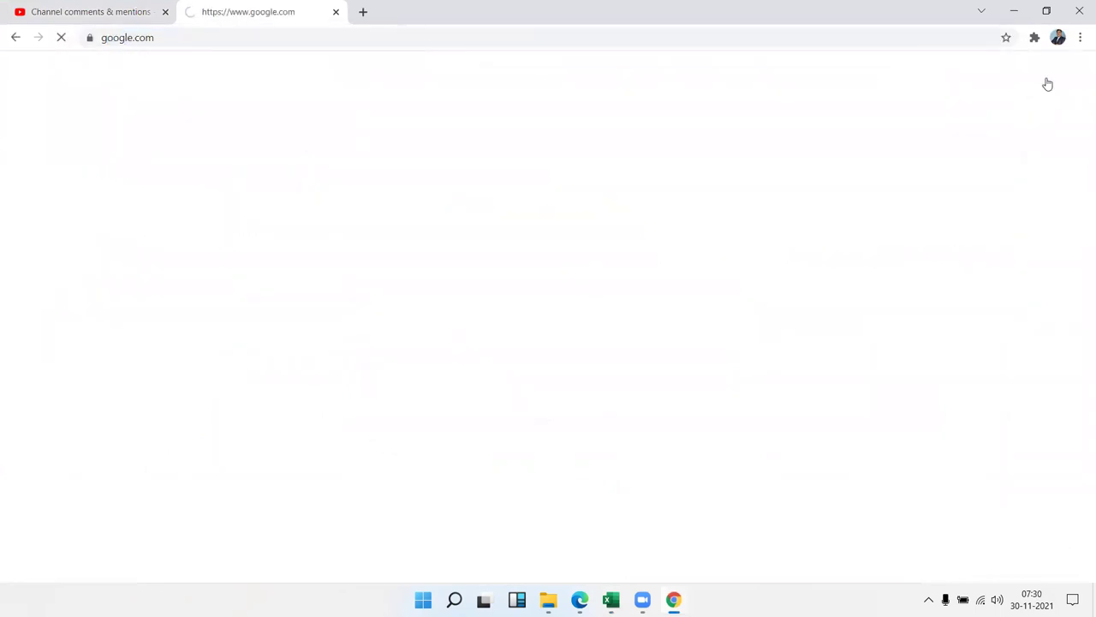
{"action": "left_click", "coordinate": [1039, 74]}
{"action": "scroll", "coordinate": [935, 298], "scroll_direction": "down", "scroll_amount": 5}
{"action": "scroll", "coordinate": [934, 248], "scroll_direction": "up", "scroll_amount": 5}
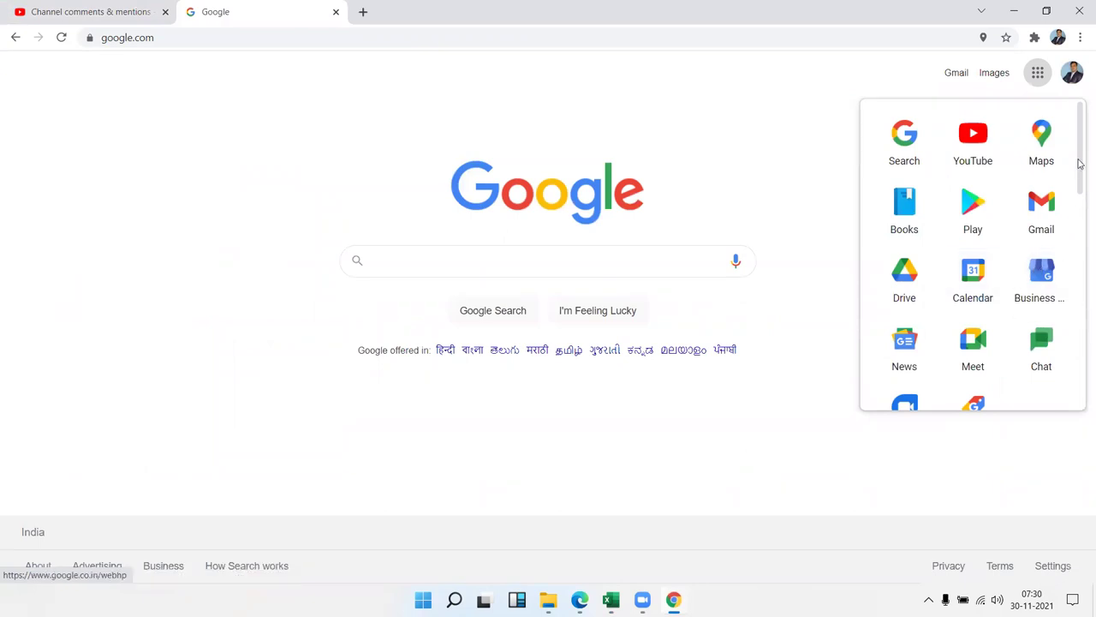
{"action": "left_click_drag", "start_coordinate": [1079, 176], "coordinate": [1072, 226]}
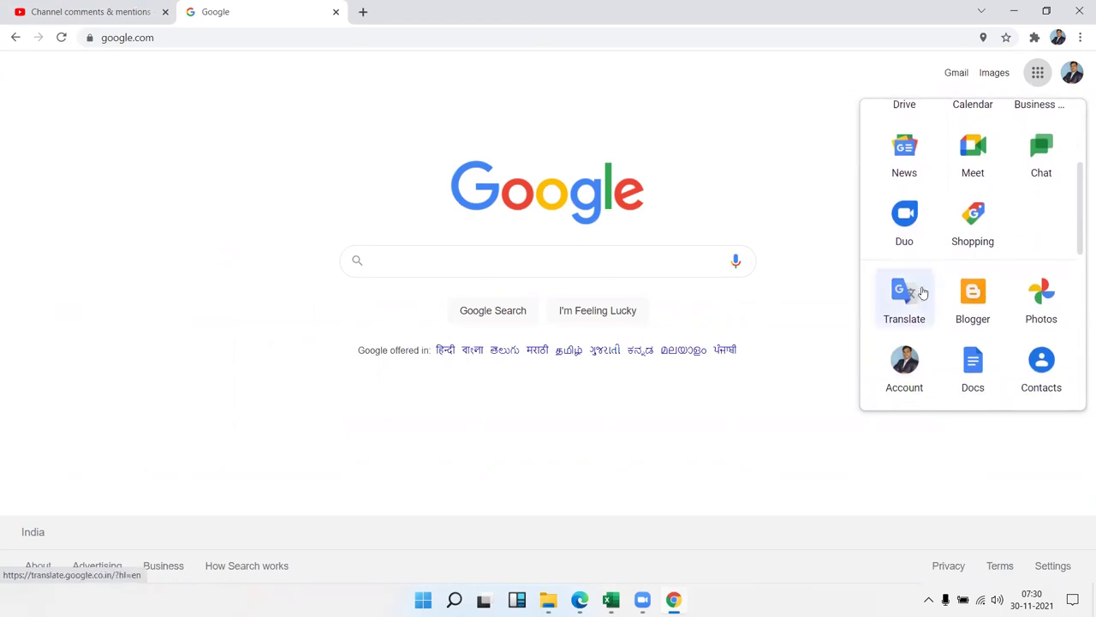
{"action": "left_click", "coordinate": [911, 293]}
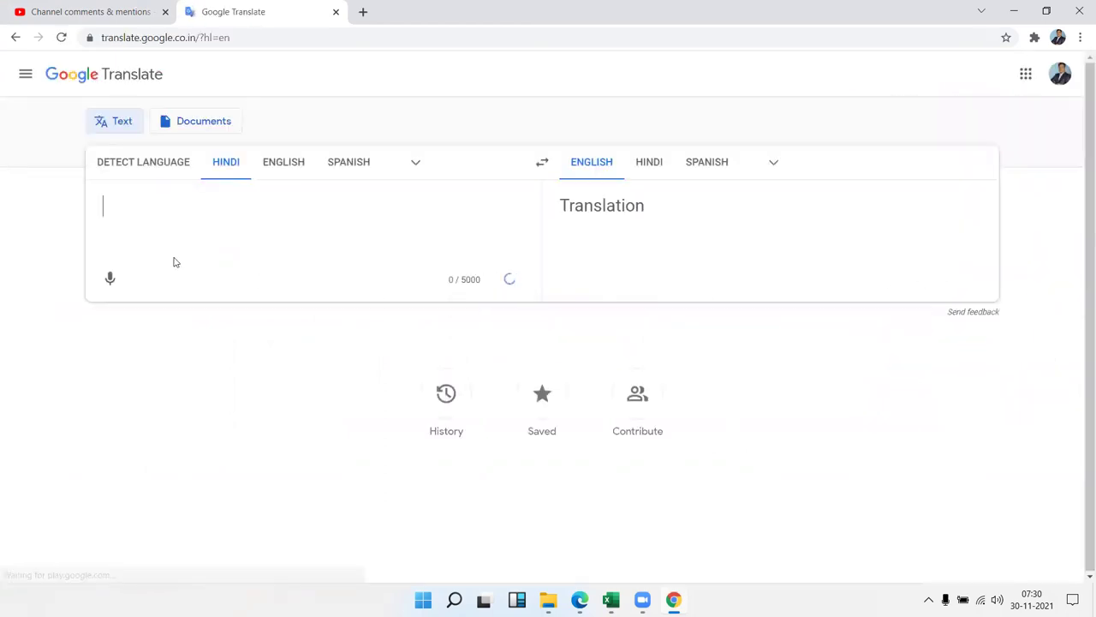
- Paste the Thai text and detect its language, giving "one hundred and fifty four baht"
{"action": "key", "text": "ctrl+v"}
{"action": "left_click", "coordinate": [151, 172]}
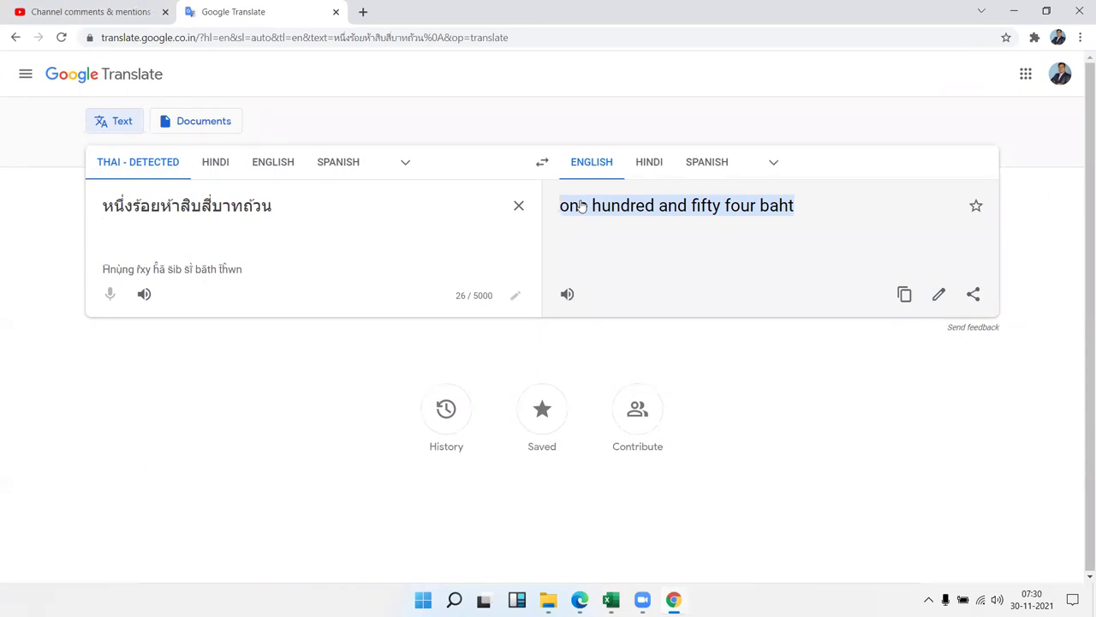
{"action": "key", "text": "alt+Tab"}
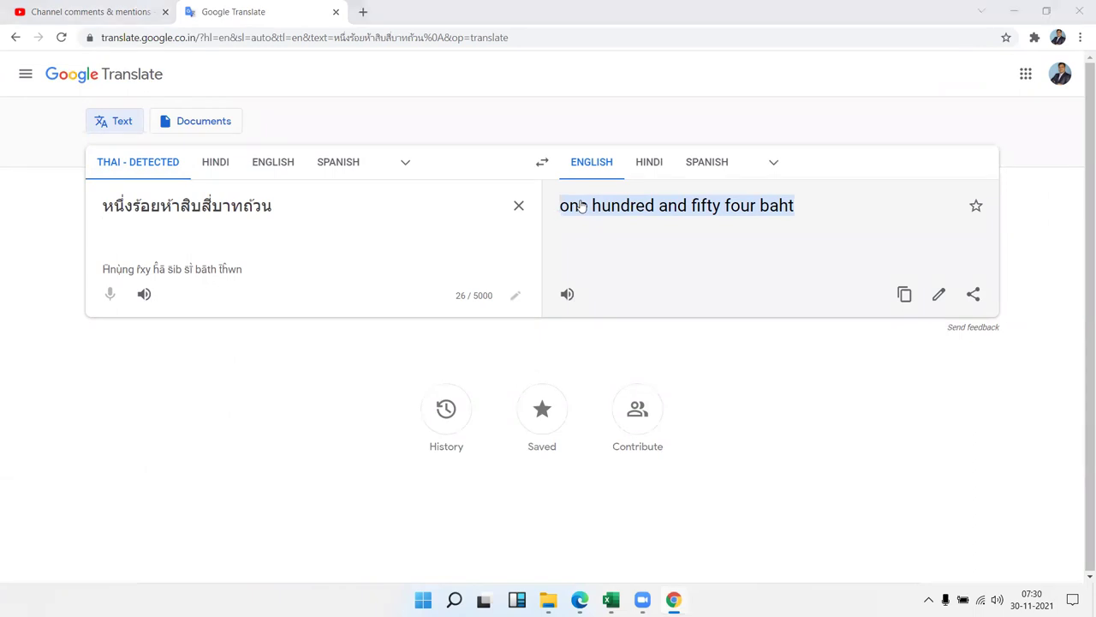
- Clear B9's copy marquee, dismiss the Text functions list, and move to empty rows near A12
{"action": "key", "text": "Escape"}
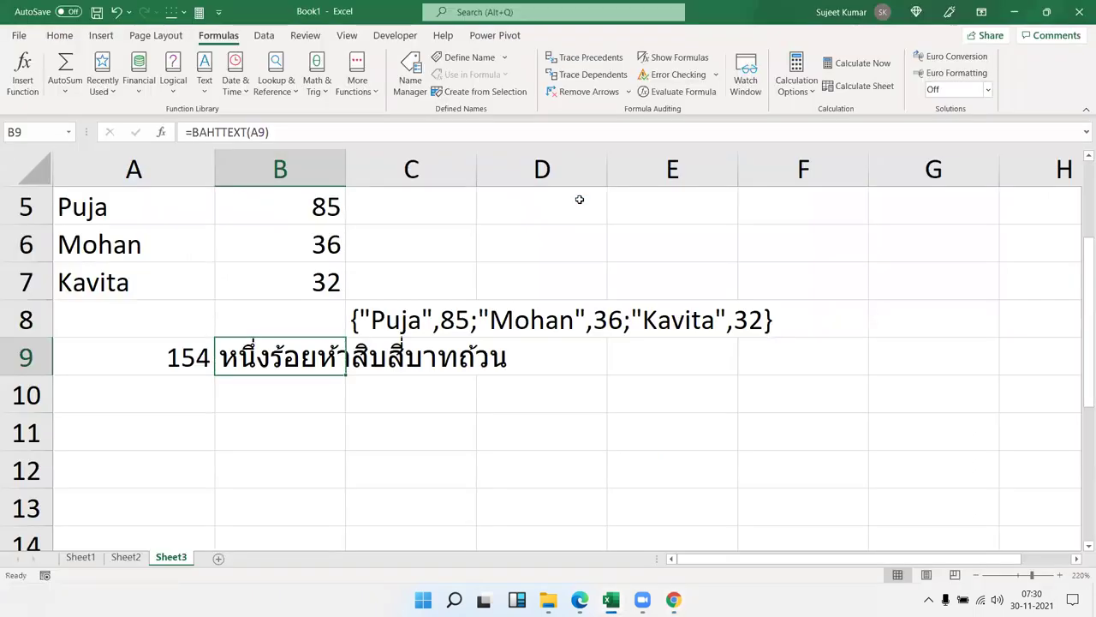
{"action": "key", "text": "Down"}
{"action": "key", "text": "Left"}
{"action": "key", "text": "Down"}
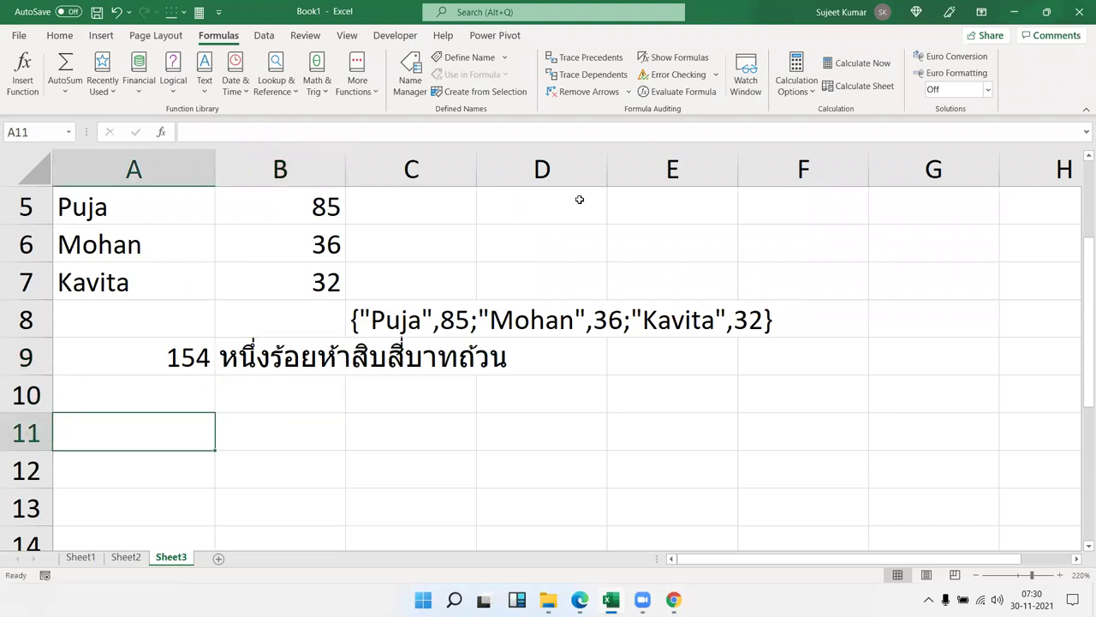
{"action": "left_click", "coordinate": [205, 84]}
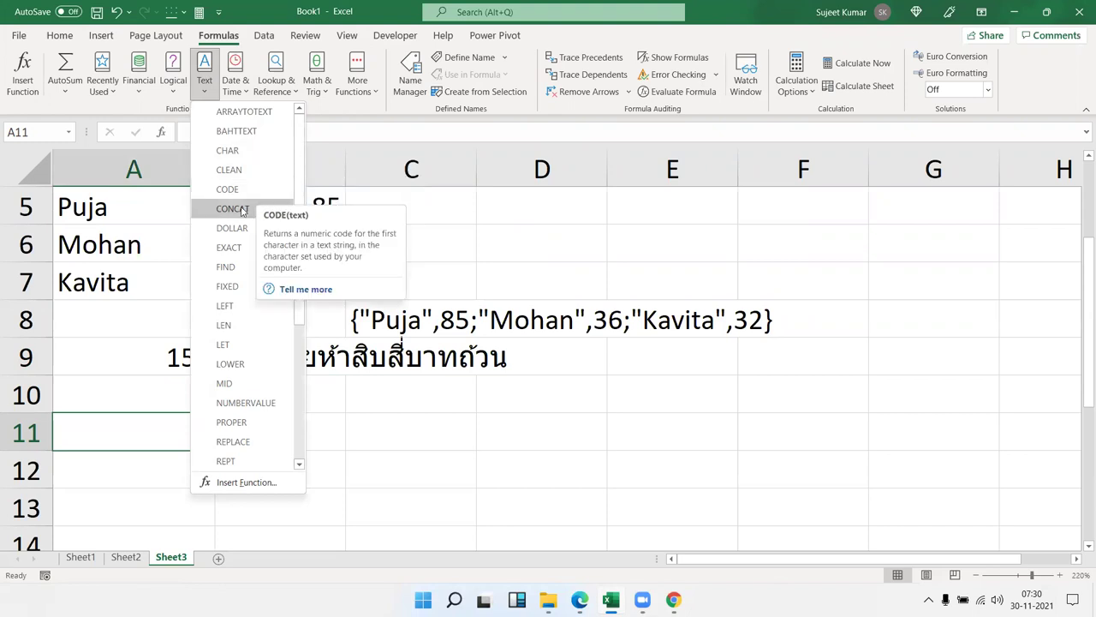
{"action": "left_click", "coordinate": [135, 497]}
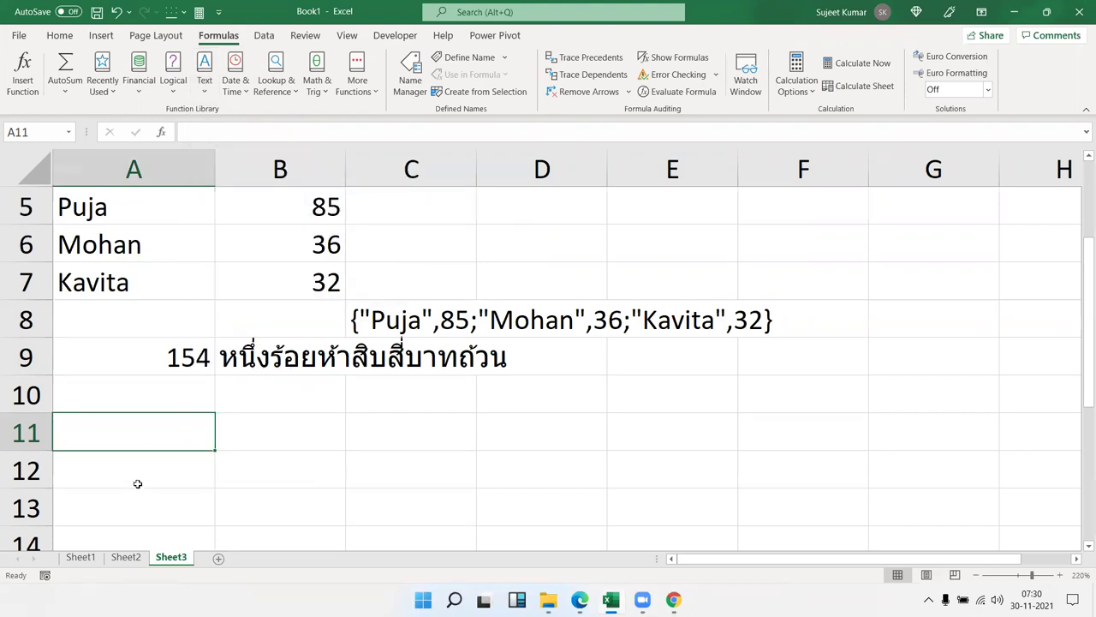
{"action": "key", "text": "Down"}
{"action": "key", "text": "Down"}
{"action": "key", "text": "Down"}
{"action": "key", "text": "Down"}
{"action": "key", "text": "Down"}
{"action": "key", "text": "Down"}
{"action": "key", "text": "Down"}
{"action": "key", "text": "Up"}
{"action": "key", "text": "Up"}
{"action": "key", "text": "Up"}
{"action": "key", "text": "Up"}
{"action": "key", "text": "Up"}
{"action": "key", "text": "Up"}
{"action": "key", "text": "Up"}
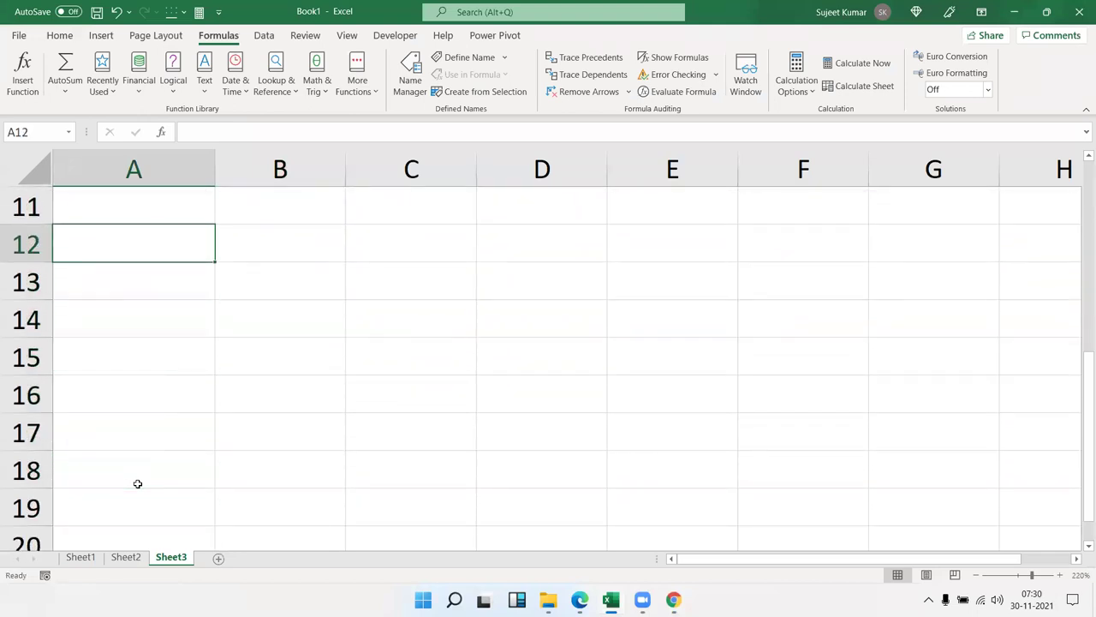
- Type Puja in A12 and auto-fill the name series down to A17
{"action": "type", "text": "Puja"}
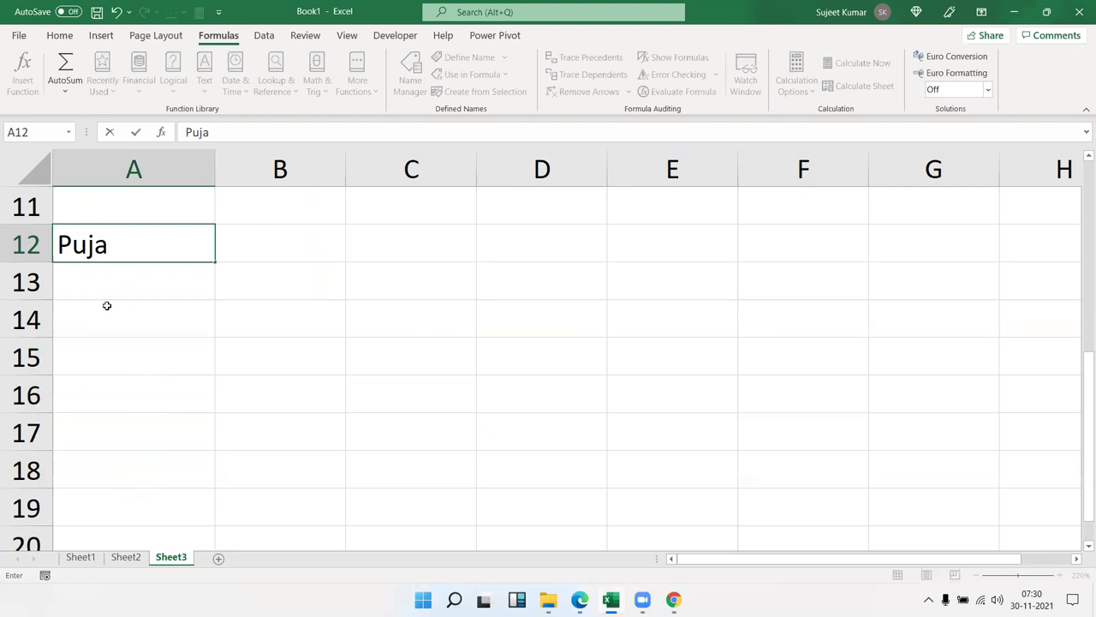
{"action": "left_click", "coordinate": [106, 305]}
{"action": "key", "text": "Up"}
{"action": "key", "text": "Up"}
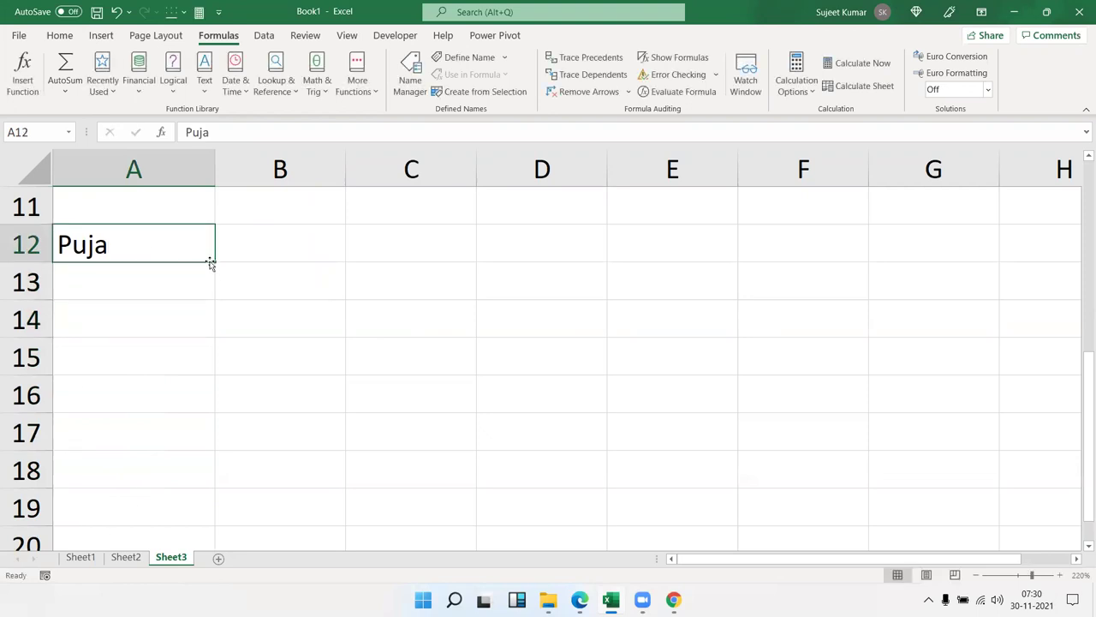
{"action": "left_click_drag", "start_coordinate": [210, 263], "coordinate": [196, 449]}
- Enter =ARRAYTOTEXT(A12:A17) in B18 to list the six names comma-separated
{"action": "left_click", "coordinate": [299, 455]}
{"action": "type", "text": "="}
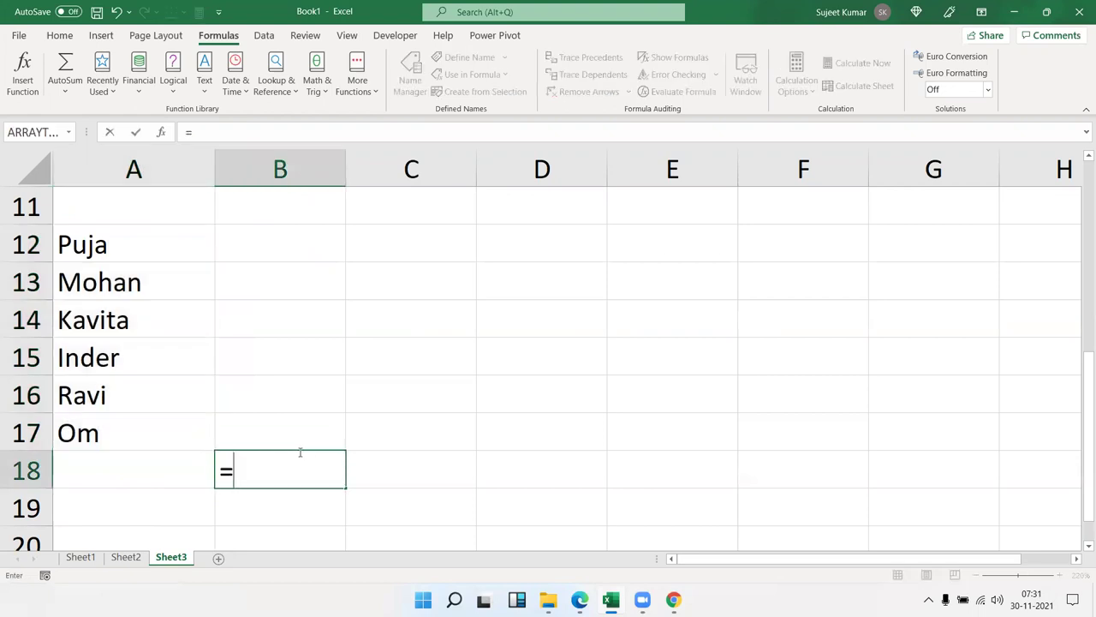
{"action": "type", "text": "ar"}
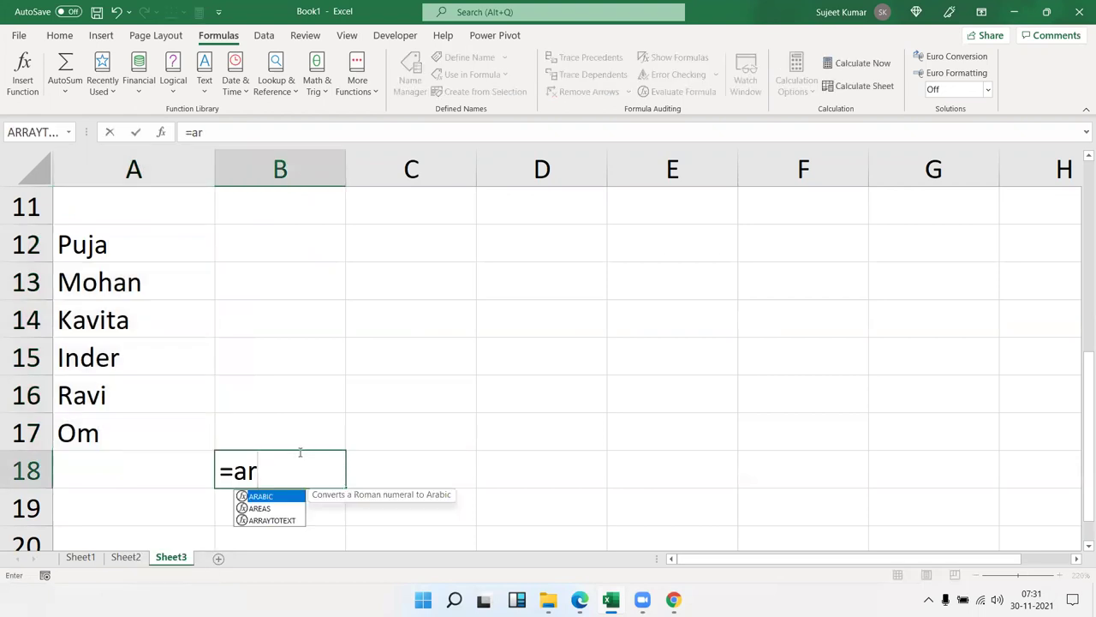
{"action": "key", "text": "Down"}
{"action": "key", "text": "Down"}
{"action": "key", "text": "Tab"}
{"action": "key", "text": "Left"}
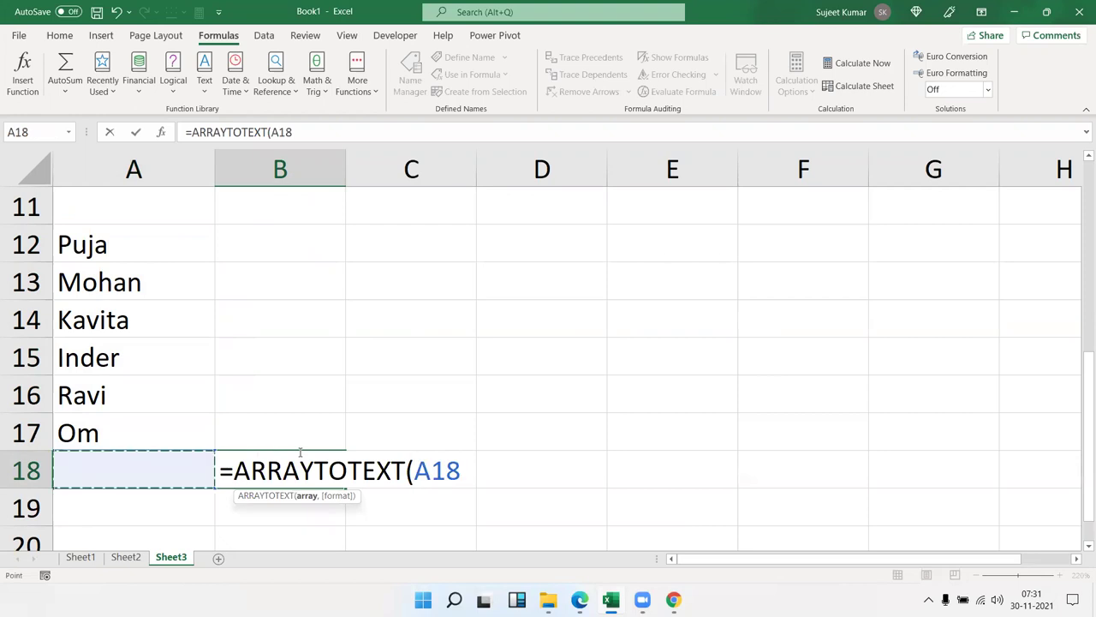
{"action": "key", "text": "Up"}
{"action": "key", "text": "ctrl+shift+Up"}
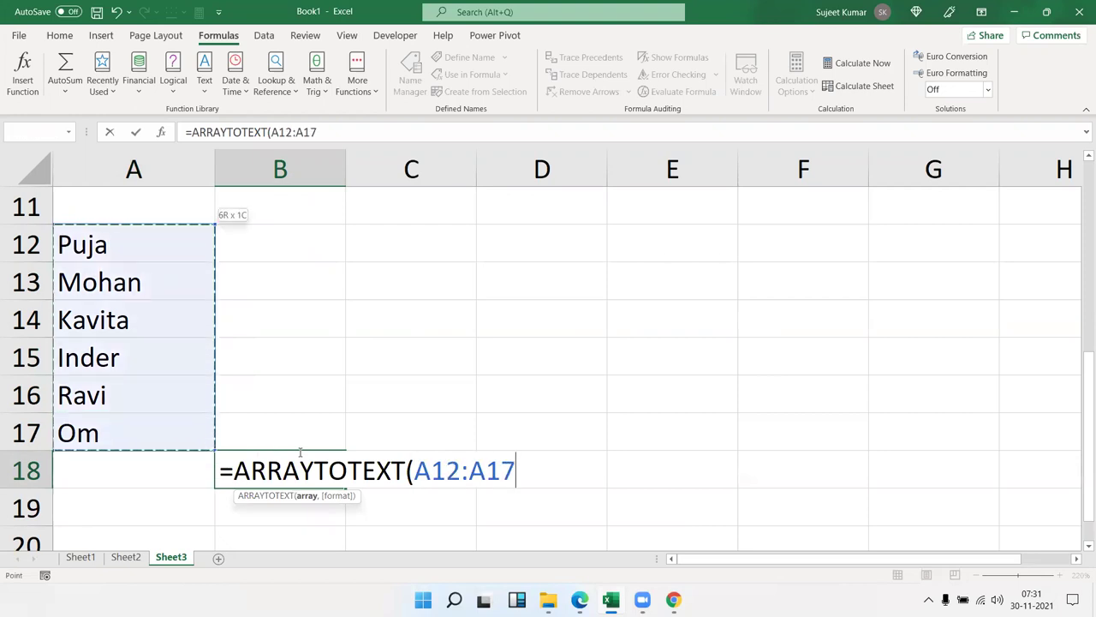
{"action": "key", "text": "Return"}
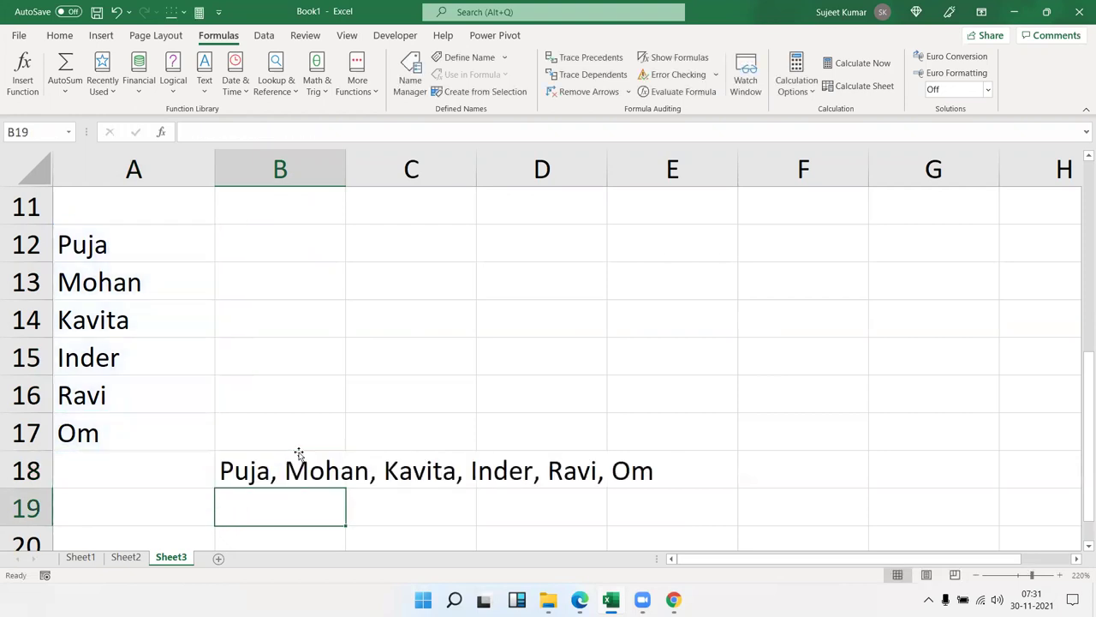
{"action": "left_click", "coordinate": [298, 453]}
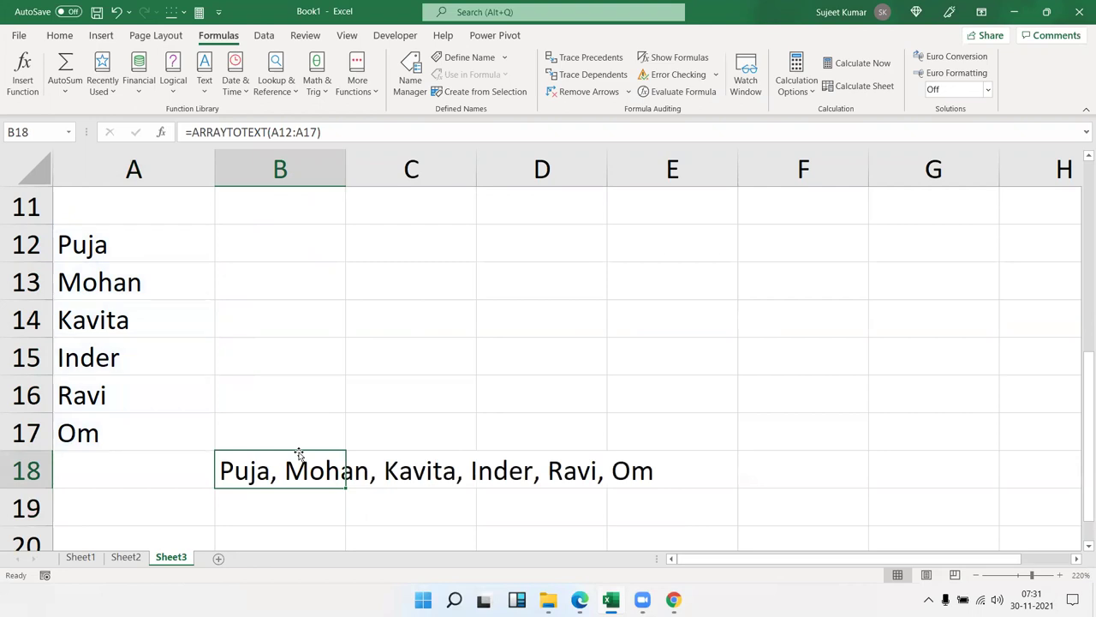
- Start a CONCAT formula over A12:A17 in B12, then cancel it
{"action": "key", "text": "Up"}
{"action": "key", "text": "Up"}
{"action": "key", "text": "Up"}
{"action": "key", "text": "Up"}
{"action": "type", "text": "="}
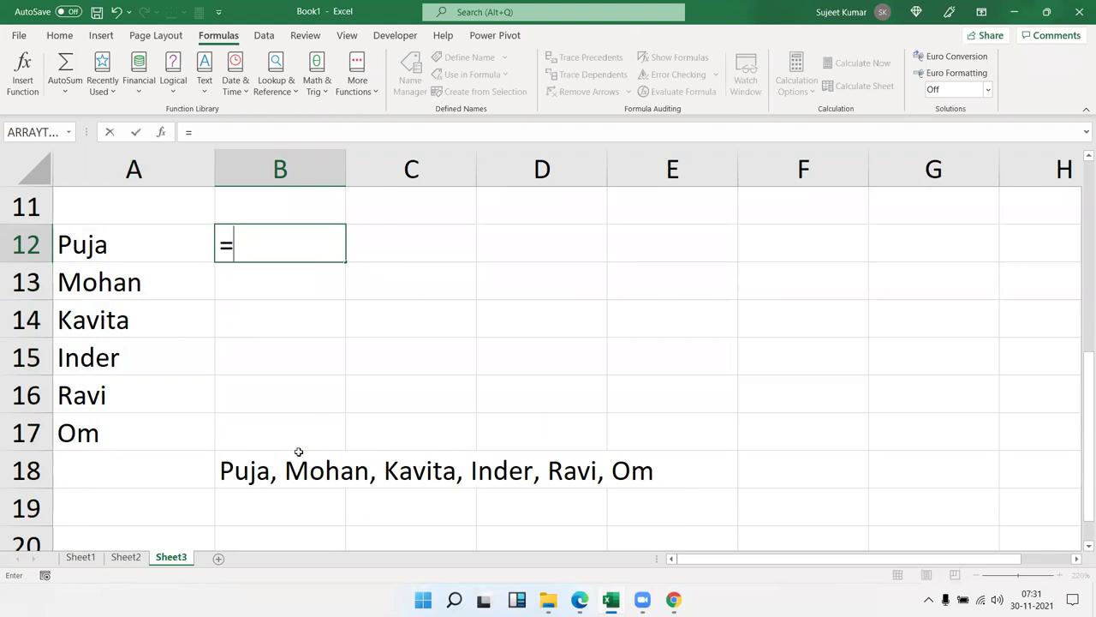
{"action": "type", "text": "con"}
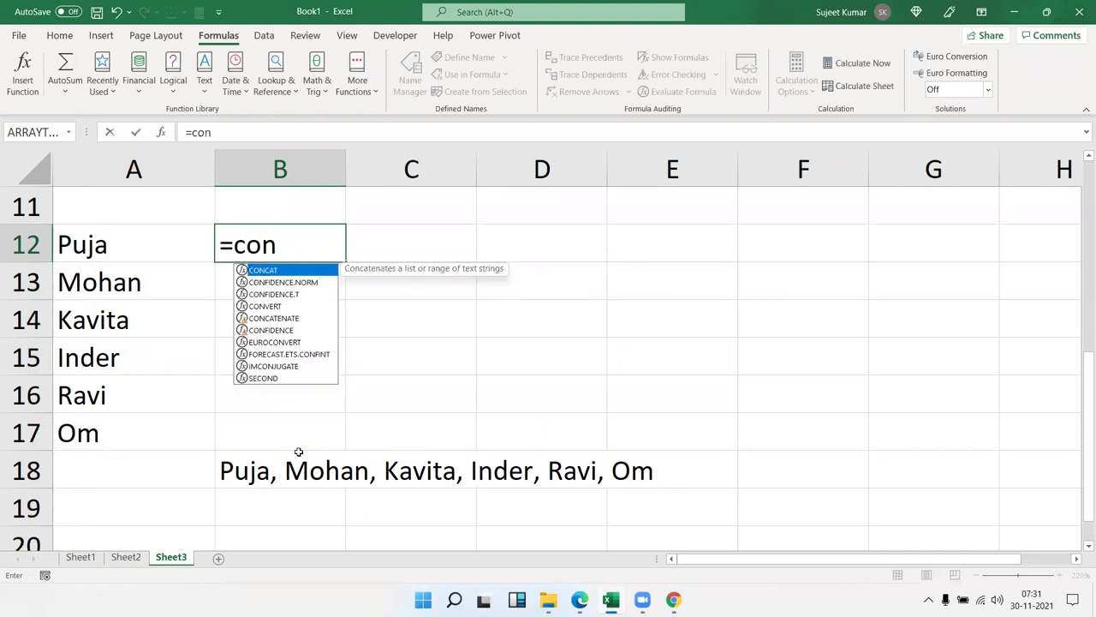
{"action": "key", "text": "Tab"}
{"action": "key", "text": "Left"}
{"action": "key", "text": "ctrl+shift+Down"}
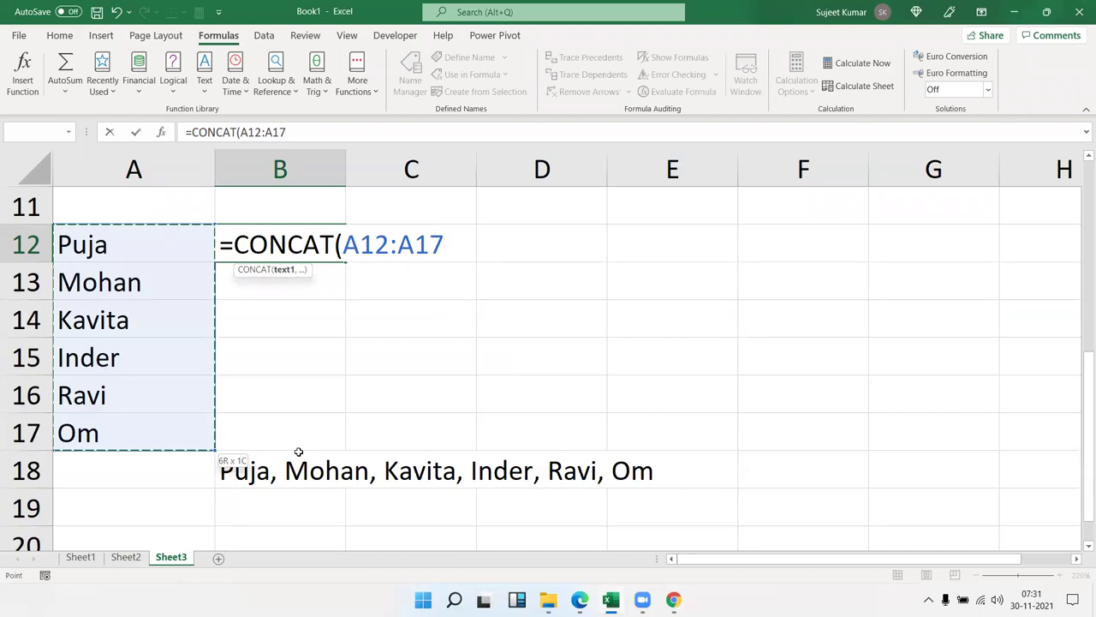
{"action": "key", "text": "Escape"}
{"action": "key", "text": "Down"}
{"action": "key", "text": "Down"}
{"action": "key", "text": "Down"}
{"action": "key", "text": "Down"}
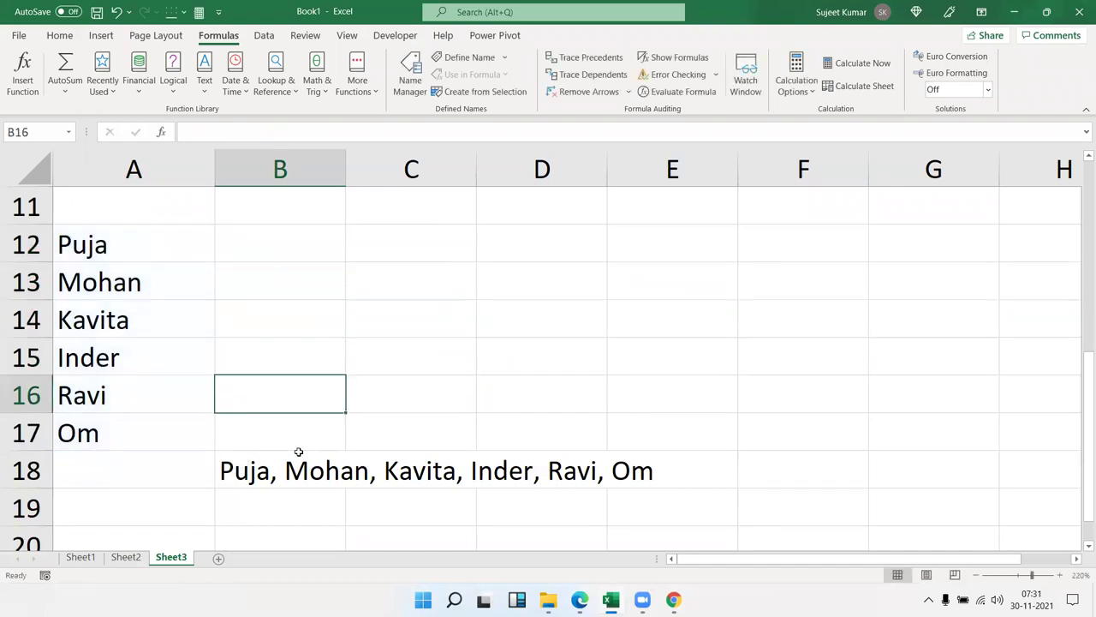
{"action": "key", "text": "Down"}
{"action": "key", "text": "Down"}
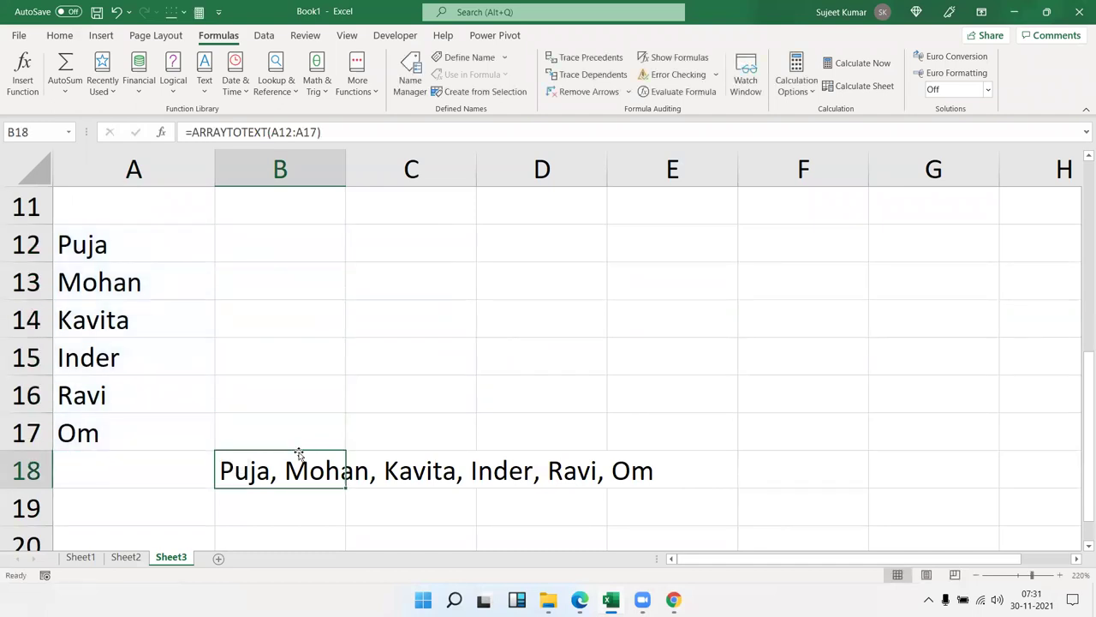
{"action": "key", "text": "Up"}
{"action": "key", "text": "Up"}
{"action": "key", "text": "Up"}
{"action": "key", "text": "Up"}
- Enter =CONCAT(A12:A17) in B12, producing PujaMohanKavitaInderRaviOm
{"action": "type", "text": "=con"}
{"action": "key", "text": "Tab"}
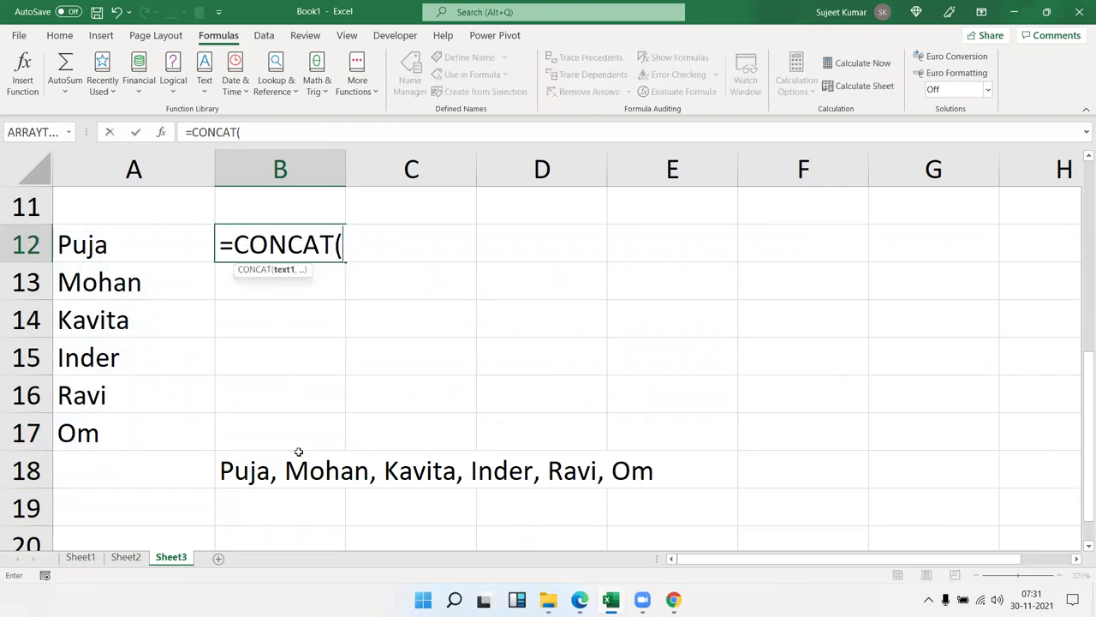
{"action": "key", "text": "Left"}
{"action": "key", "text": "ctrl+shift+Down"}
{"action": "key", "text": "Return"}
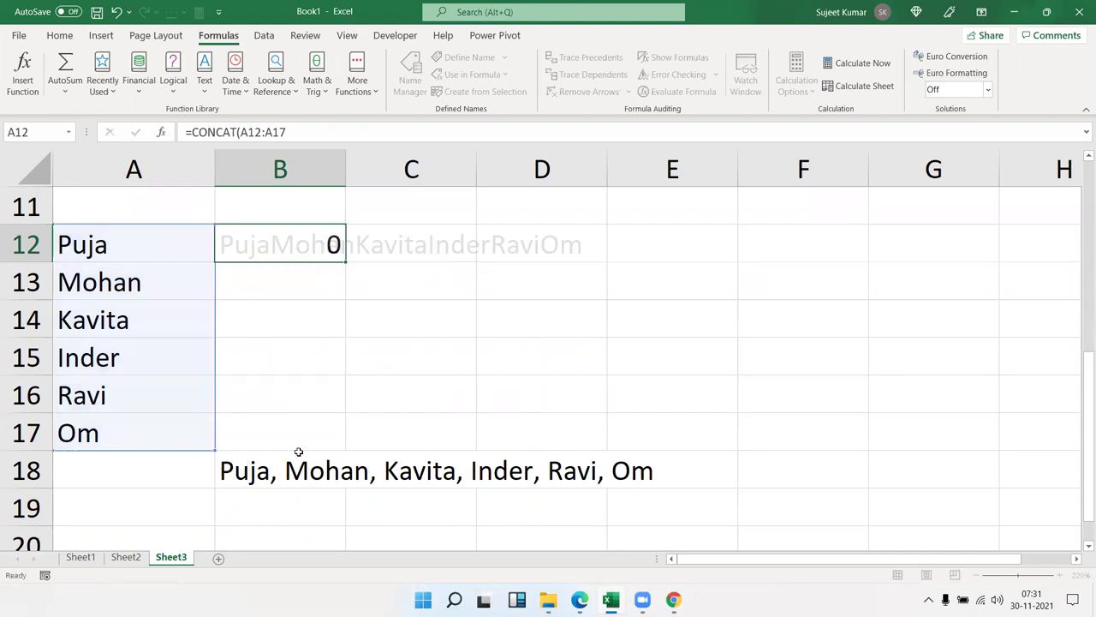
{"action": "key", "text": "Up"}
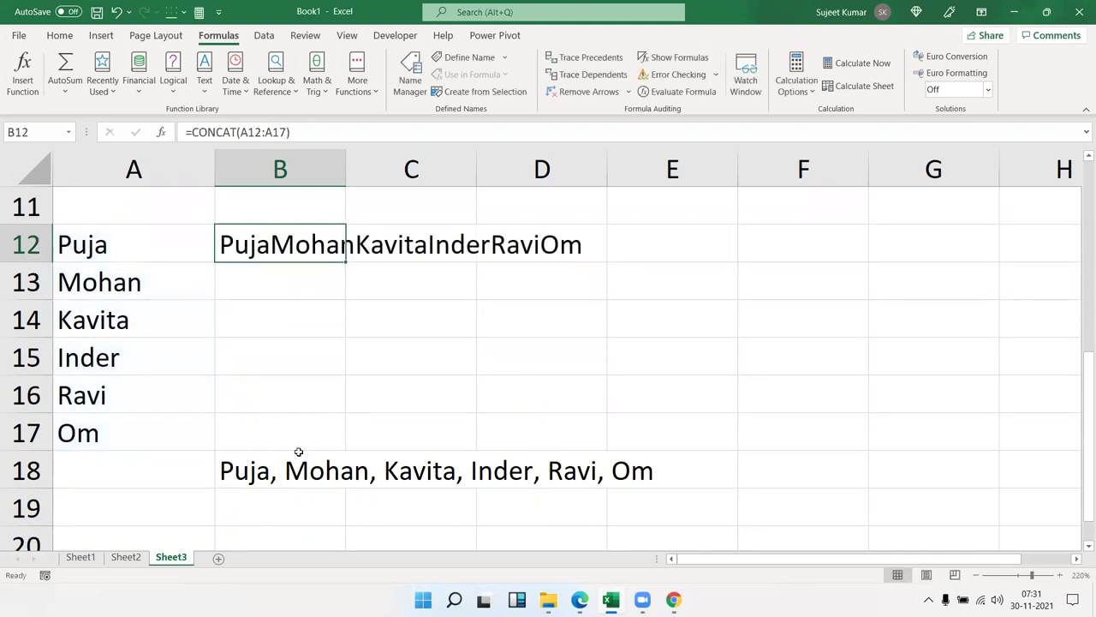
{"action": "key", "text": "Down"}
- Enter =TEXTJOIN("-",TRUE,A12:A17) in B13, giving Puja-Mohan-Kavita-Inder-Ravi-Om
{"action": "type", "text": "="}
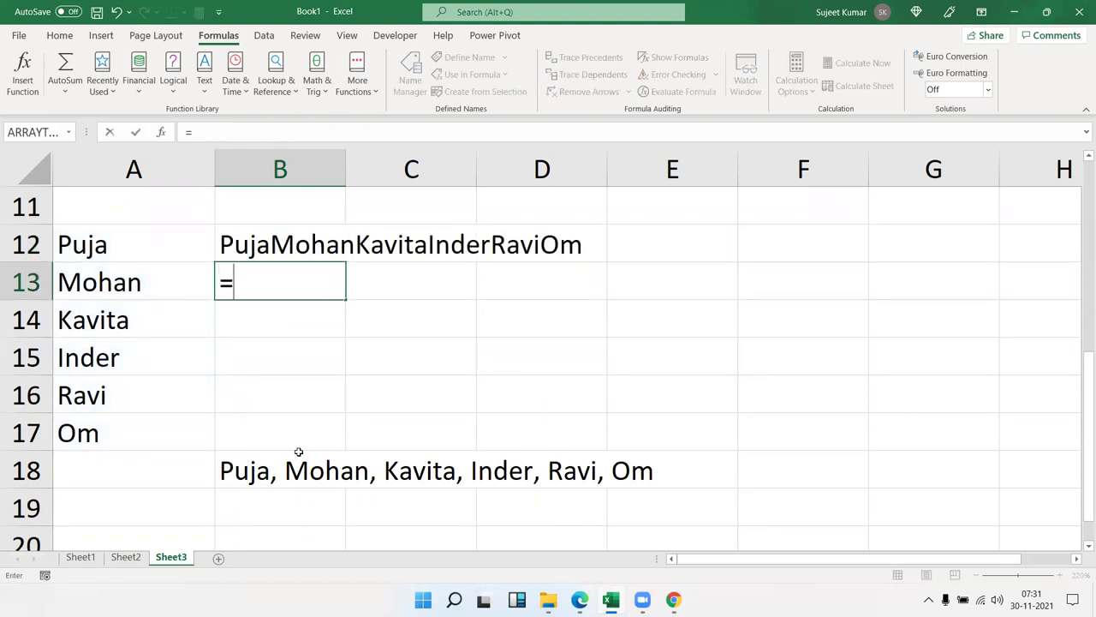
{"action": "type", "text": "te"}
{"action": "key", "text": "Tab"}
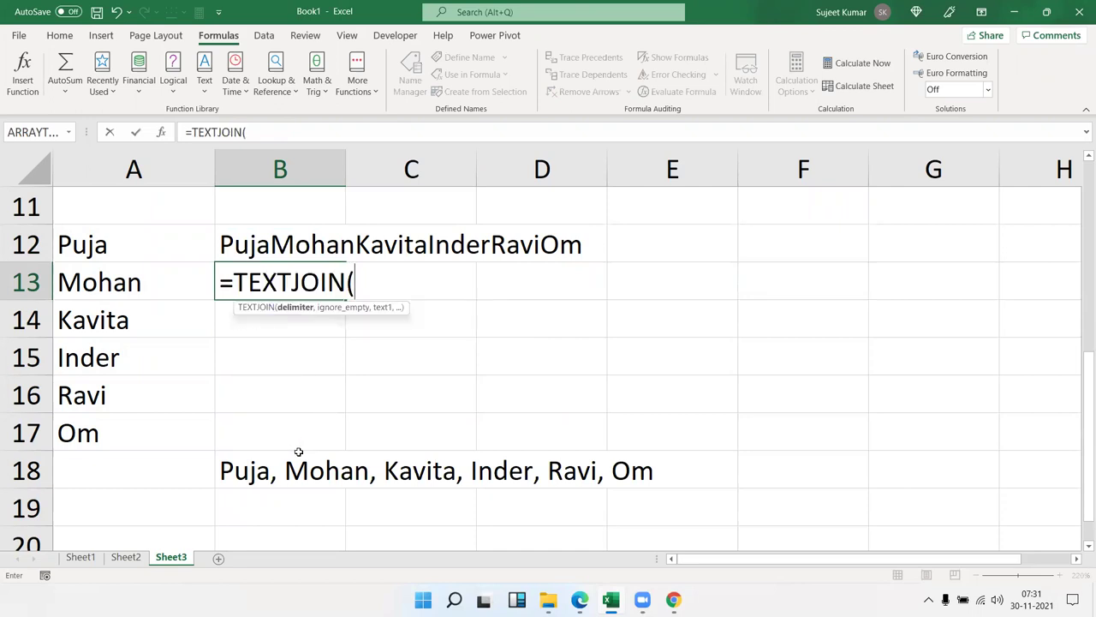
{"action": "type", "text": ","}
{"action": "type", "text": "\""}
{"action": "type", "text": "-"}
{"action": "type", "text": "\""}
{"action": "type", "text": ","}
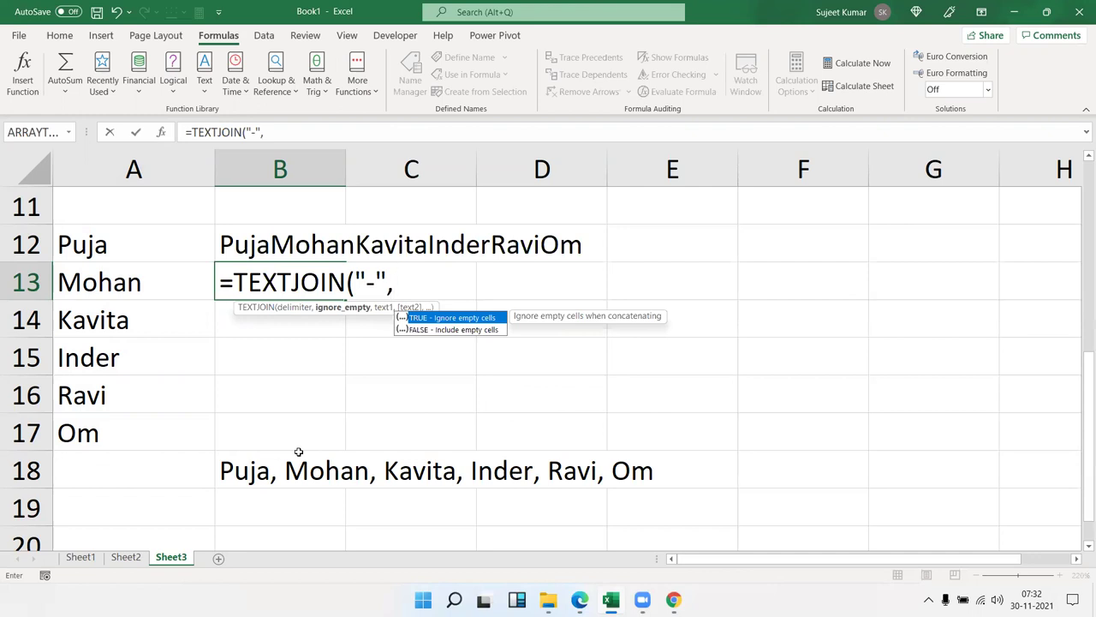
{"action": "key", "text": "Tab"}
{"action": "type", "text": ","}
{"action": "key", "text": "Left"}
{"action": "key", "text": "Up"}
{"action": "key", "text": "ctrl+shift+Down"}
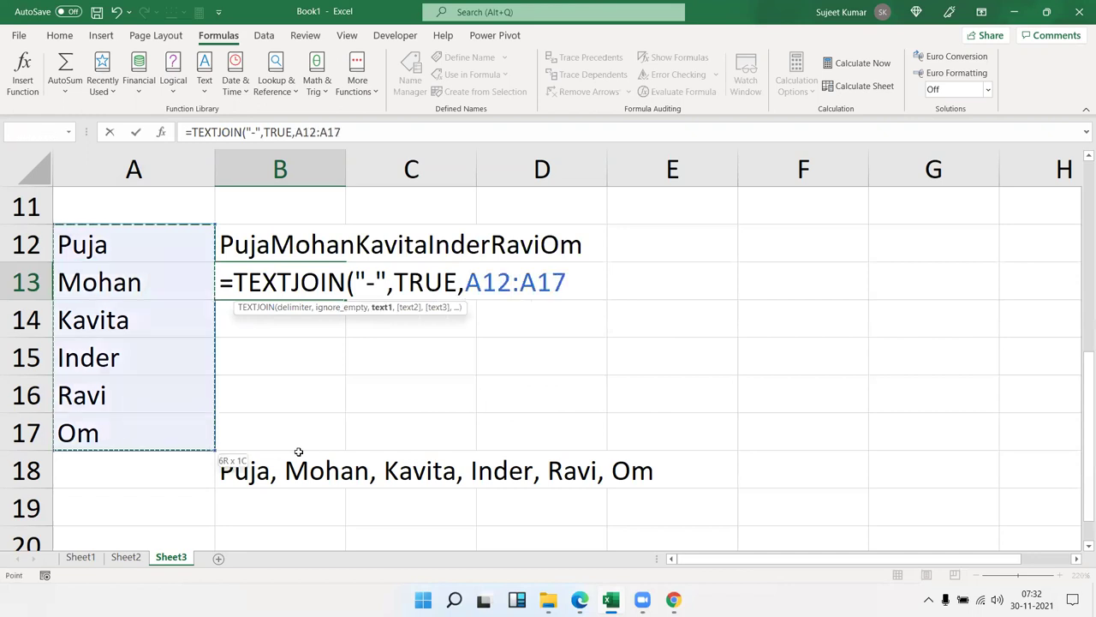
{"action": "key", "text": "Return"}
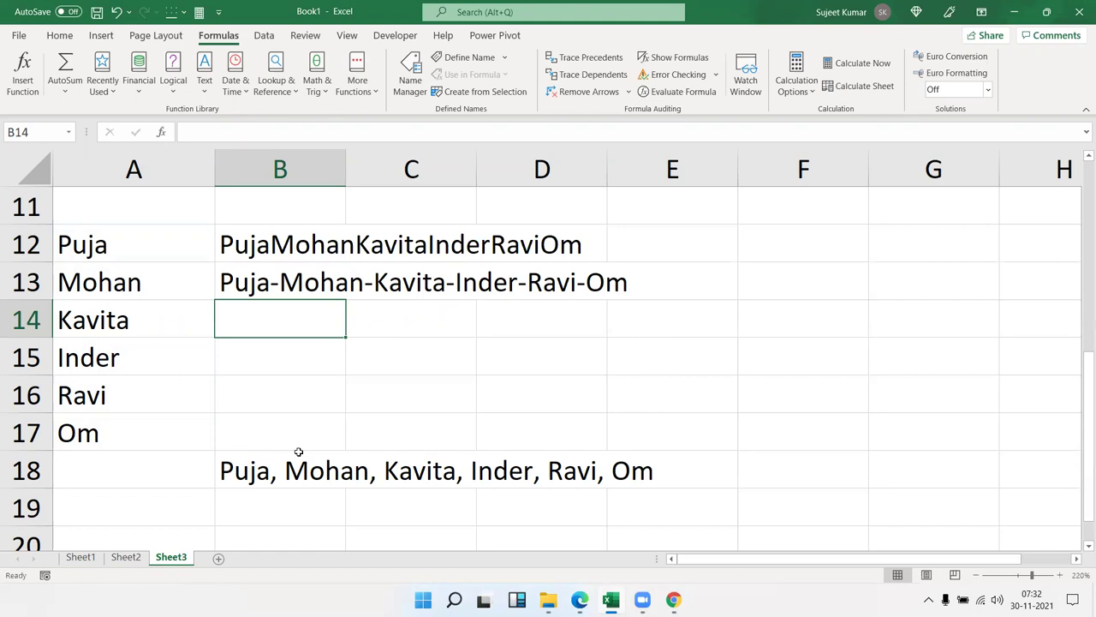
{"action": "key", "text": "Up"}
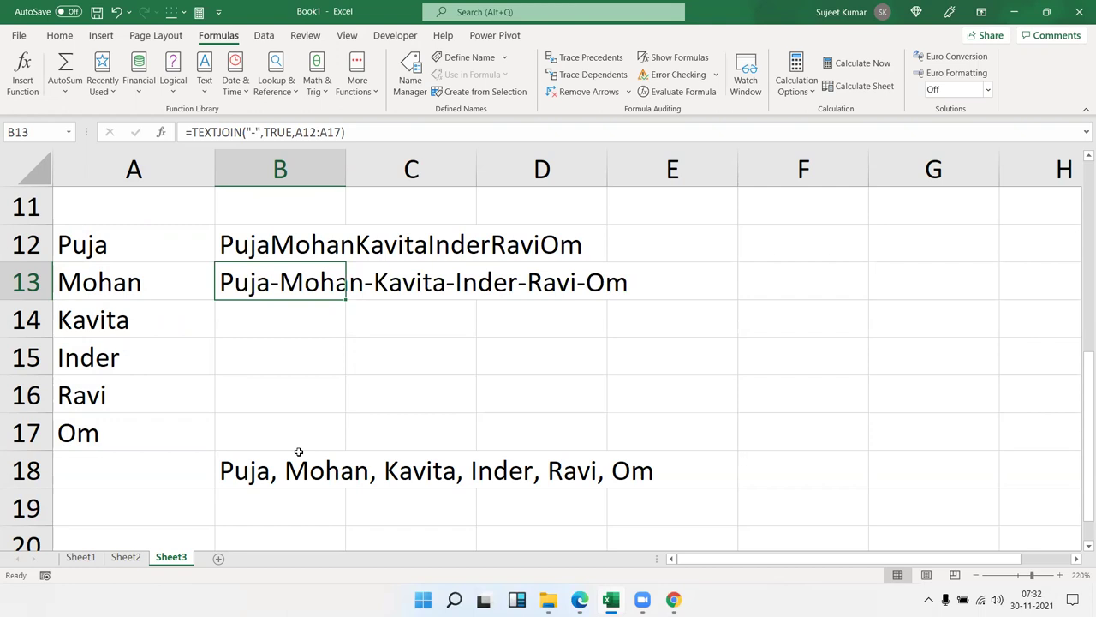
- Clear the name from A15 and set B13's TEXTJOIN ignore-empty argument to FALSE
{"action": "key", "text": "Down"}
{"action": "key", "text": "Down"}
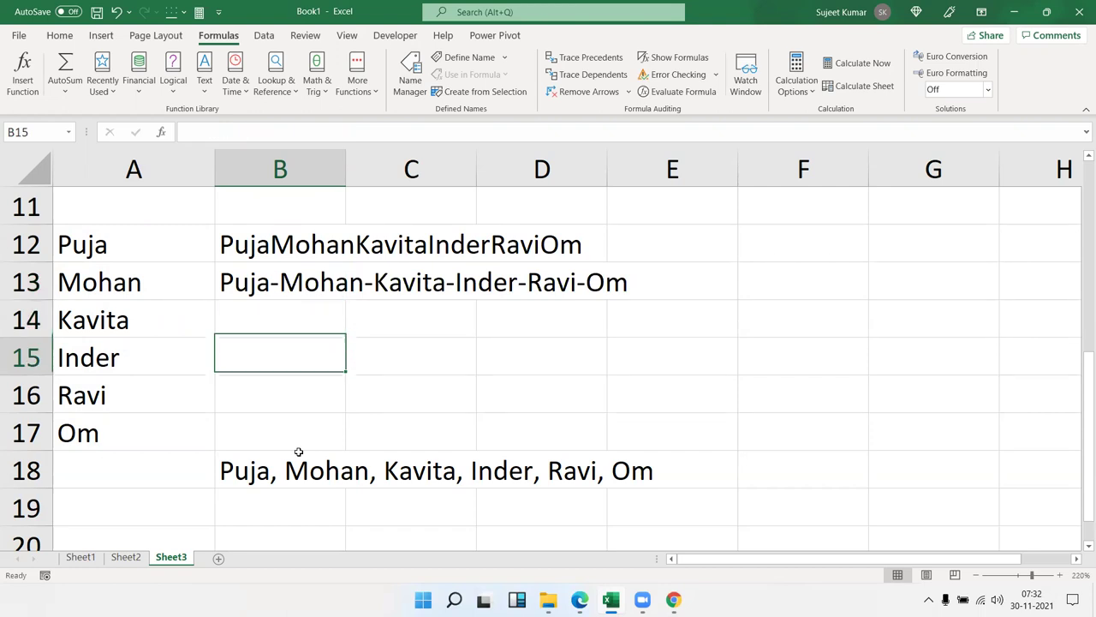
{"action": "key", "text": "Left"}
{"action": "key", "text": "Delete"}
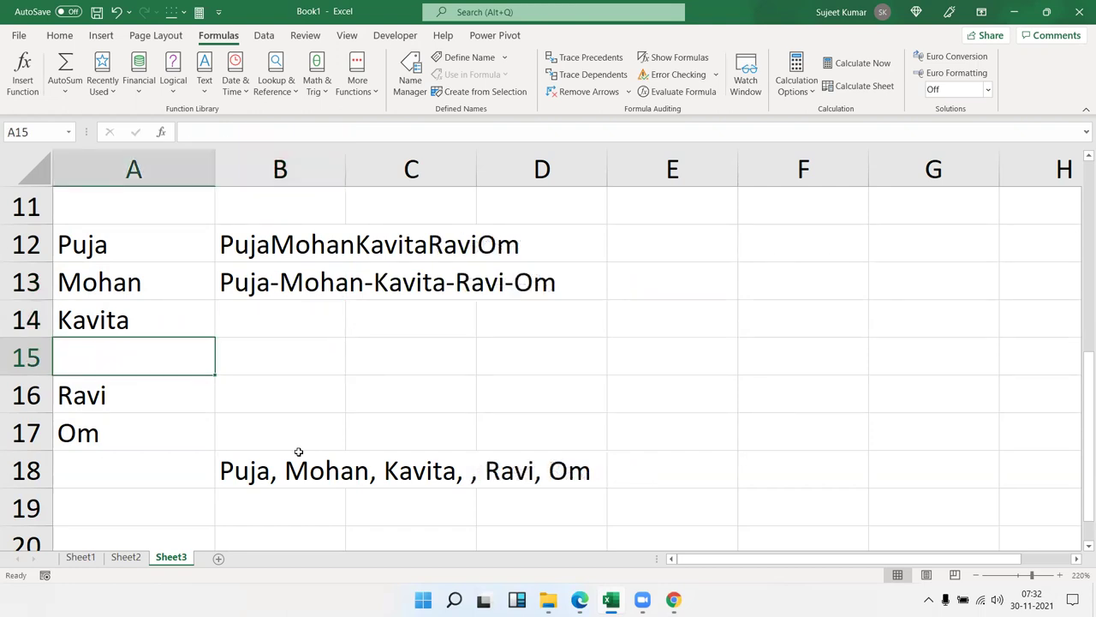
{"action": "left_click", "coordinate": [470, 290]}
{"action": "double_click", "coordinate": [260, 289]}
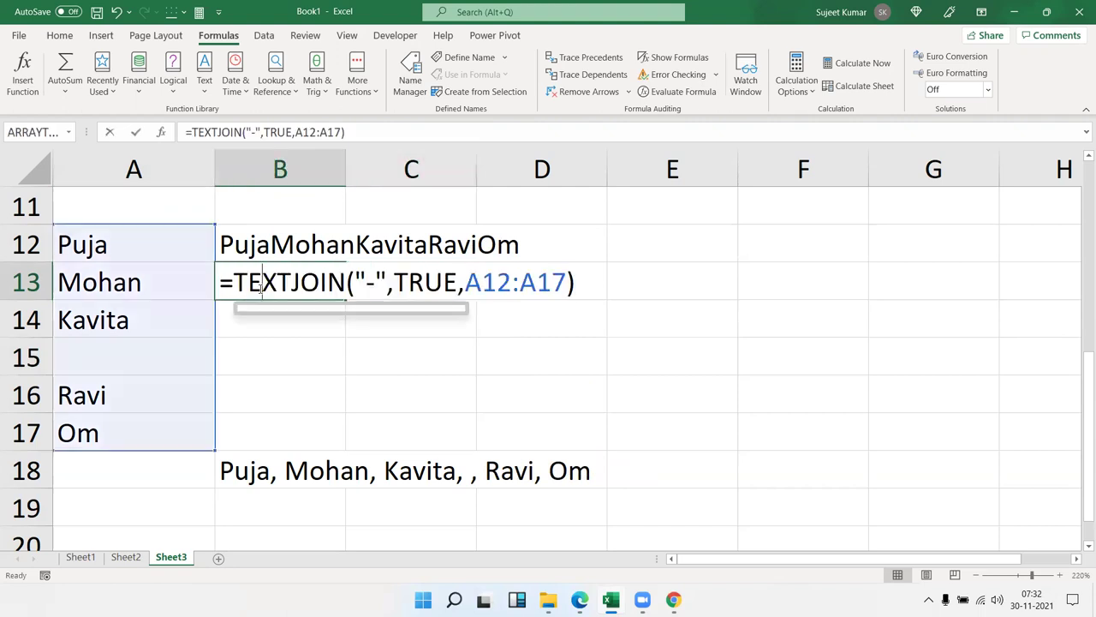
{"action": "double_click", "coordinate": [402, 282]}
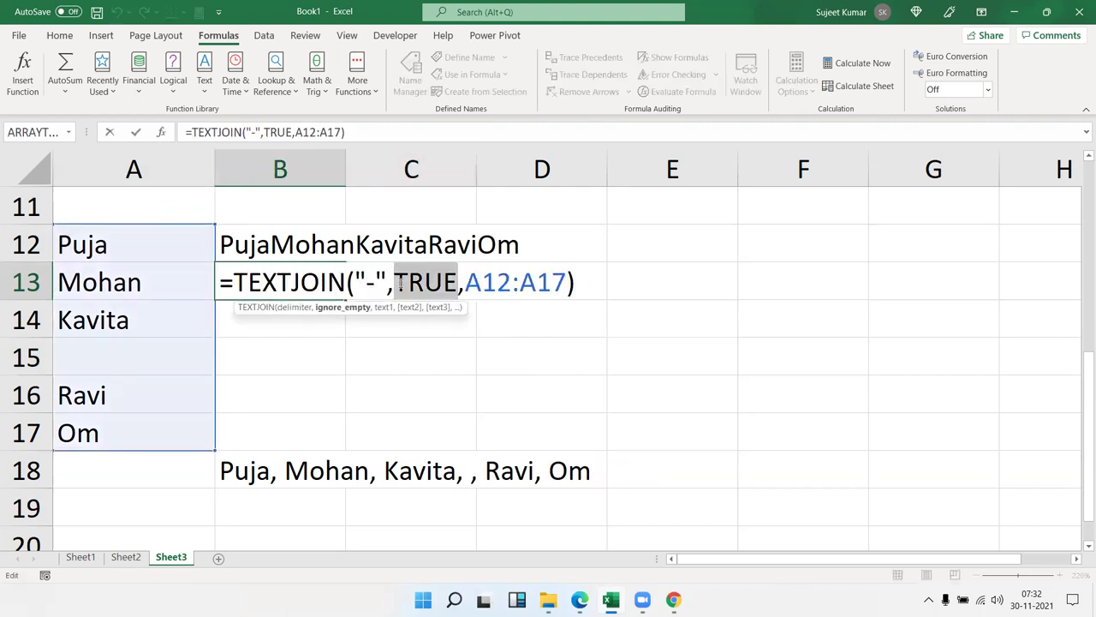
{"action": "type", "text": "fal"}
{"action": "key", "text": "Down"}
{"action": "key", "text": "Tab"}
{"action": "key", "text": "Return"}
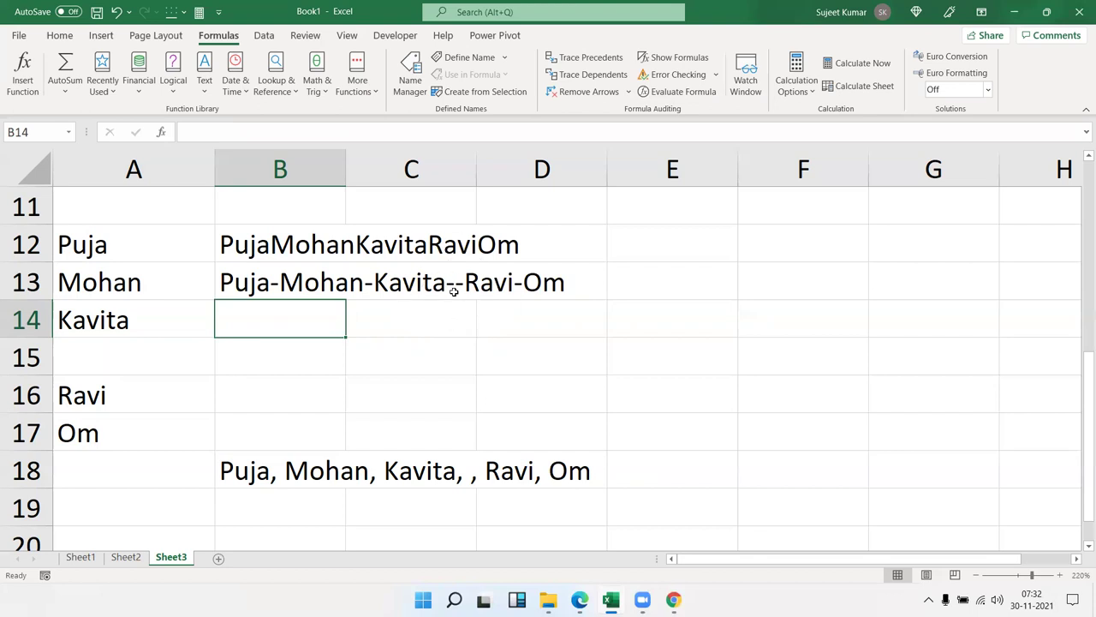
- Type a sample name into the blank A15, then delete it again
{"action": "left_click", "coordinate": [105, 356]}
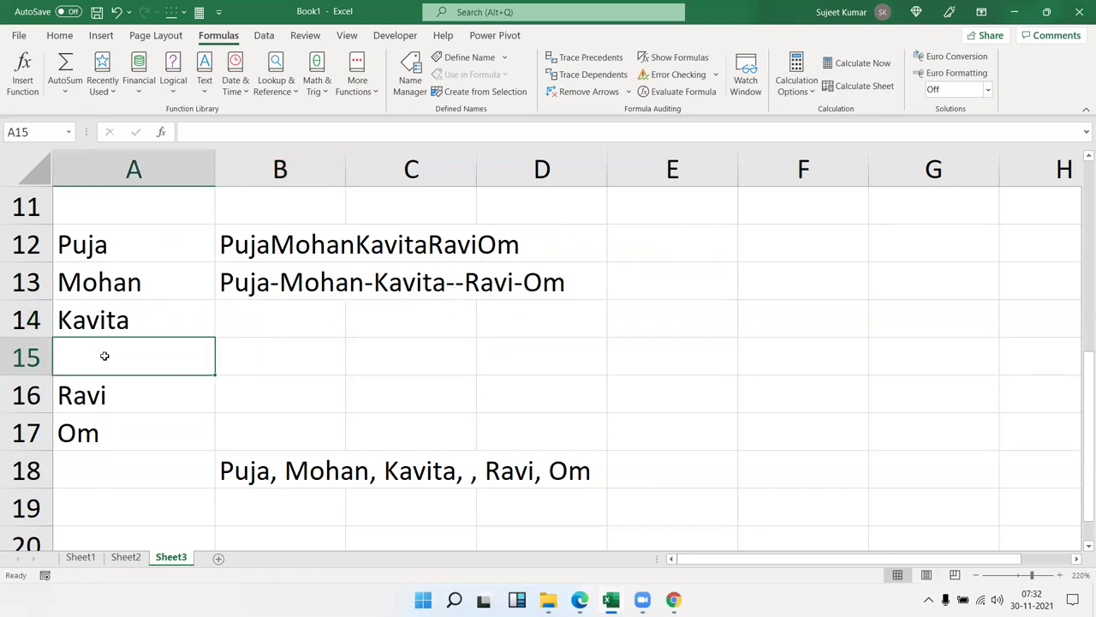
{"action": "type", "text": "Puja"}
{"action": "key", "text": "Return"}
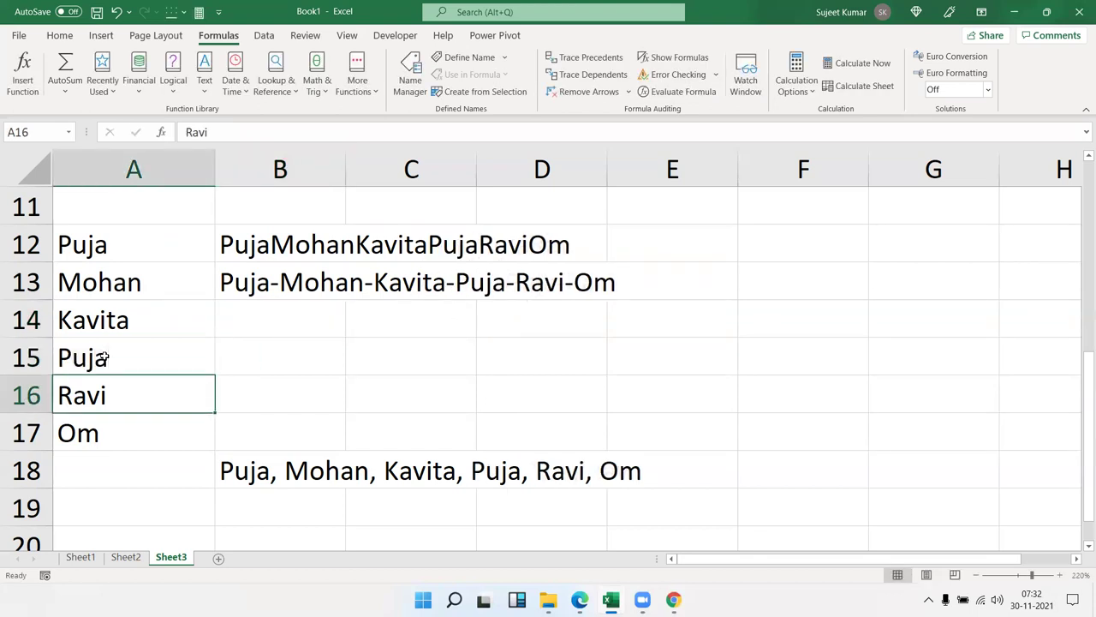
{"action": "left_click", "coordinate": [102, 358]}
{"action": "key", "text": "Delete"}
- Delete the FALSE argument from B13's TEXTJOIN formula so it skips the blank A15
{"action": "key", "text": "Up"}
{"action": "key", "text": "Up"}
{"action": "key", "text": "Right"}
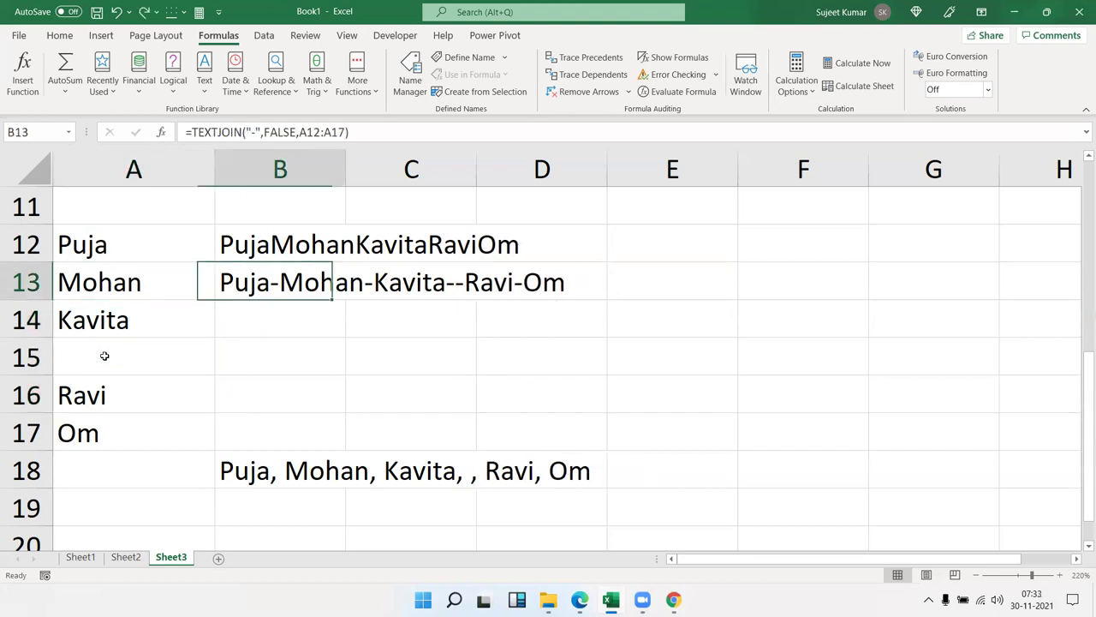
{"action": "key", "text": "F2"}
{"action": "key", "text": "Left"}
{"action": "key", "text": "Left"}
{"action": "key", "text": "Left"}
{"action": "key", "text": "Left"}
{"action": "key", "text": "Left"}
{"action": "key", "text": "Left"}
{"action": "key", "text": "Left"}
{"action": "key", "text": "BackSpace"}
{"action": "key", "text": "BackSpace"}
{"action": "key", "text": "BackSpace"}
{"action": "key", "text": "BackSpace"}
{"action": "key", "text": "BackSpace"}
{"action": "key", "text": "ctrl+Return"}
{"action": "key", "text": "Return"}
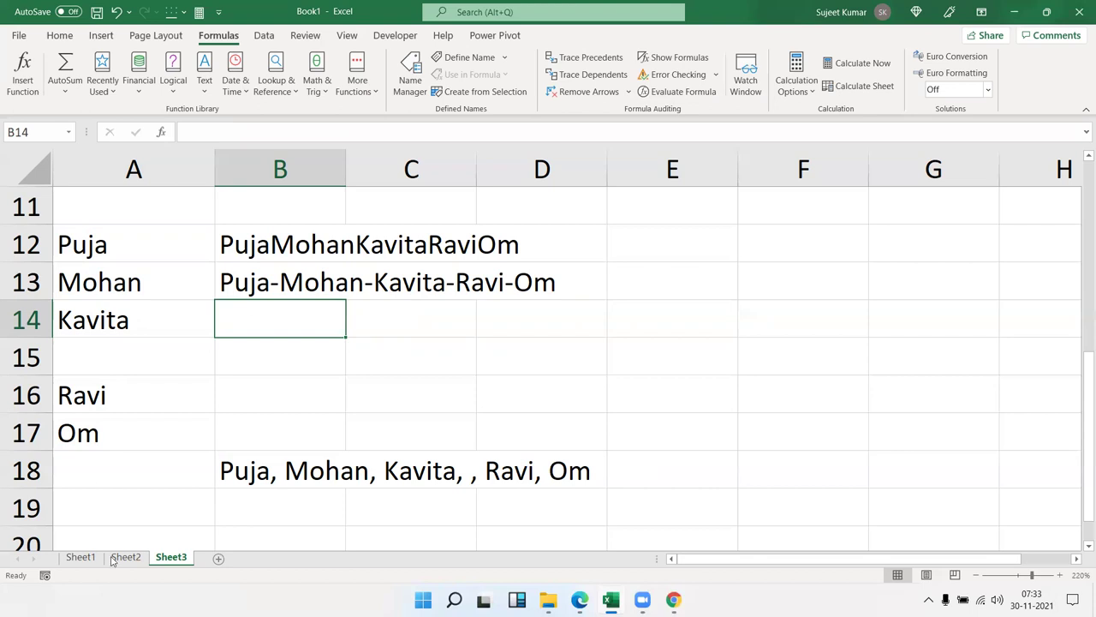
- Browse the Date & Time and Text function lists on the Formulas tab
{"action": "left_click", "coordinate": [120, 514]}
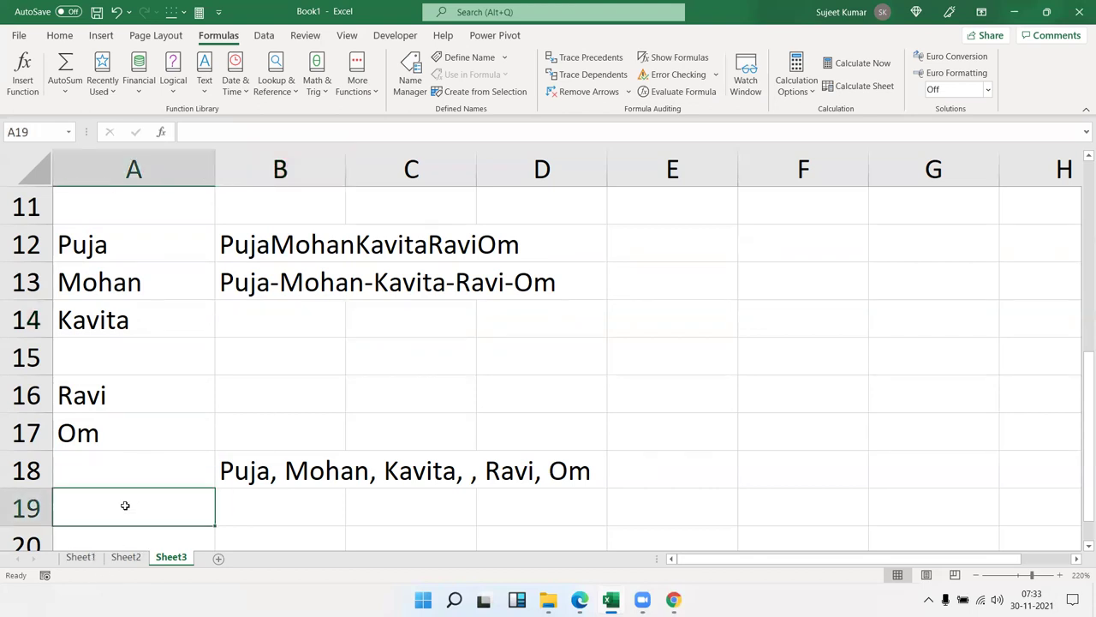
{"action": "left_click", "coordinate": [235, 86]}
{"action": "left_click", "coordinate": [204, 86]}
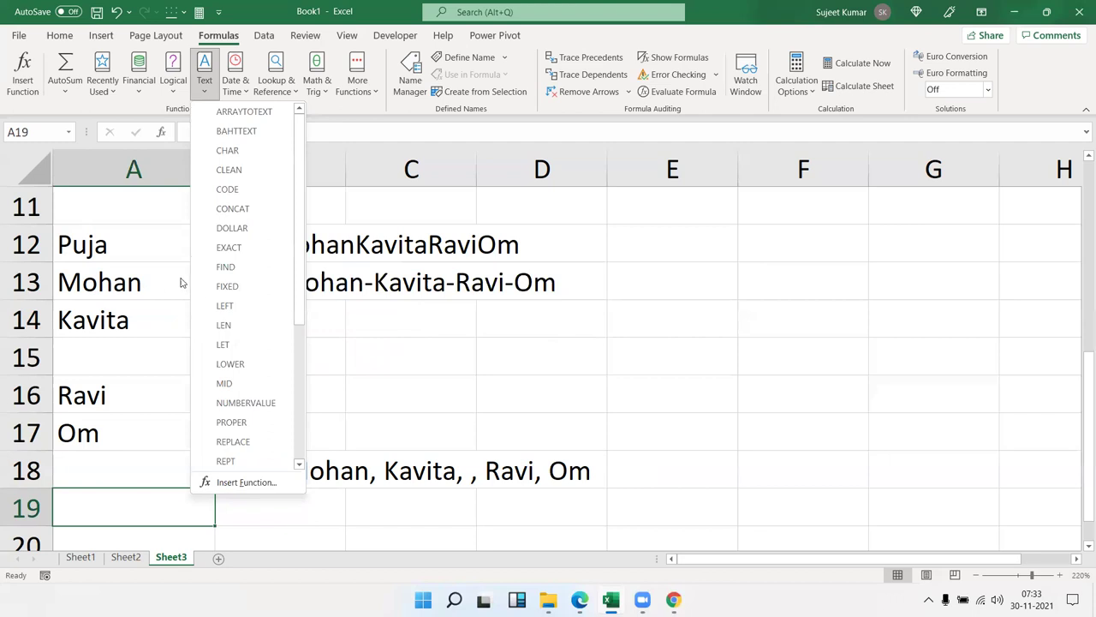
{"action": "left_click", "coordinate": [624, 372]}
{"action": "scroll", "coordinate": [622, 369], "scroll_direction": "down", "scroll_amount": 3}
{"action": "scroll", "coordinate": [617, 371], "scroll_direction": "down", "scroll_amount": 2}
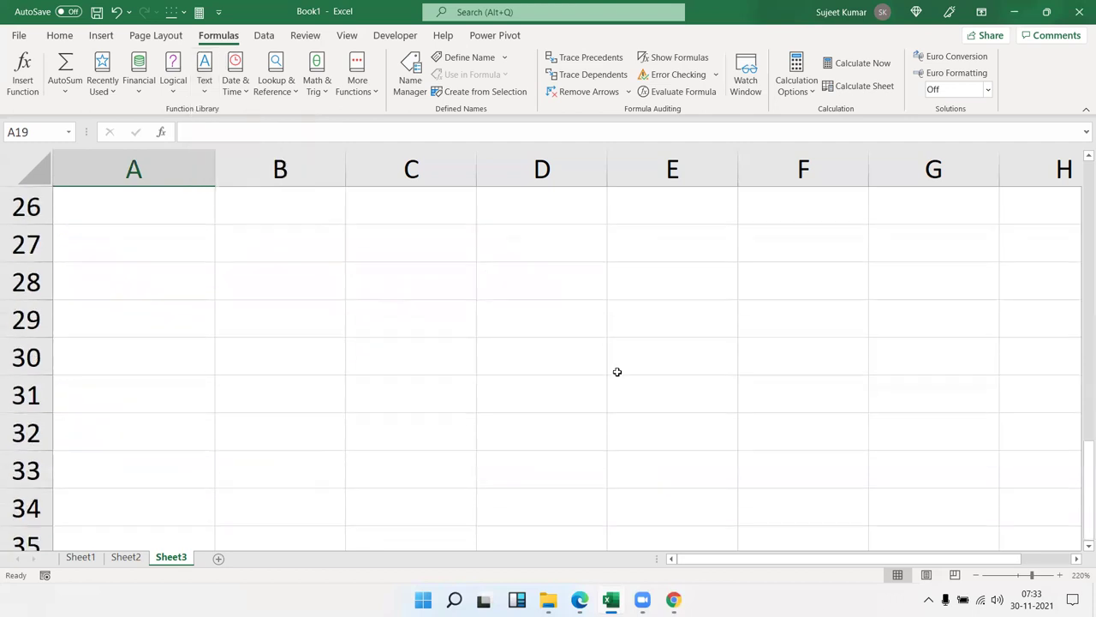
{"action": "scroll", "coordinate": [616, 372], "scroll_direction": "up", "scroll_amount": 5}
- Enter 15423 in A20, show it as a date, then revert to General format
{"action": "key", "text": "Down"}
{"action": "key", "text": "Down"}
{"action": "key", "text": "Down"}
{"action": "key", "text": "Up"}
{"action": "key", "text": "Up"}
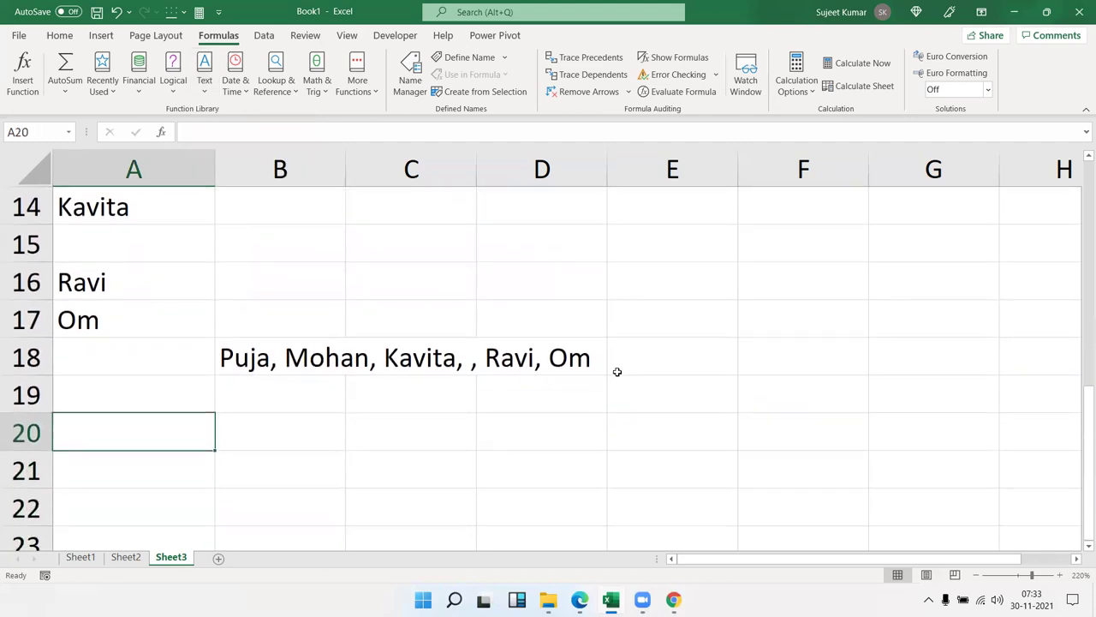
{"action": "type", "text": "1542"}
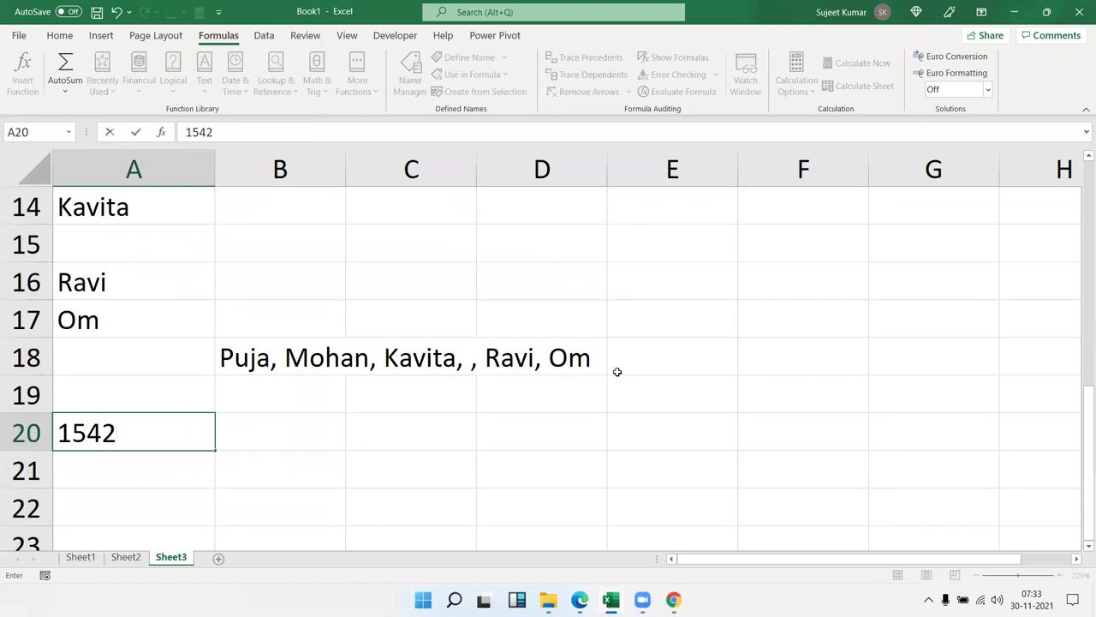
{"action": "type", "text": "3"}
{"action": "key", "text": "Return"}
{"action": "key", "text": "Up"}
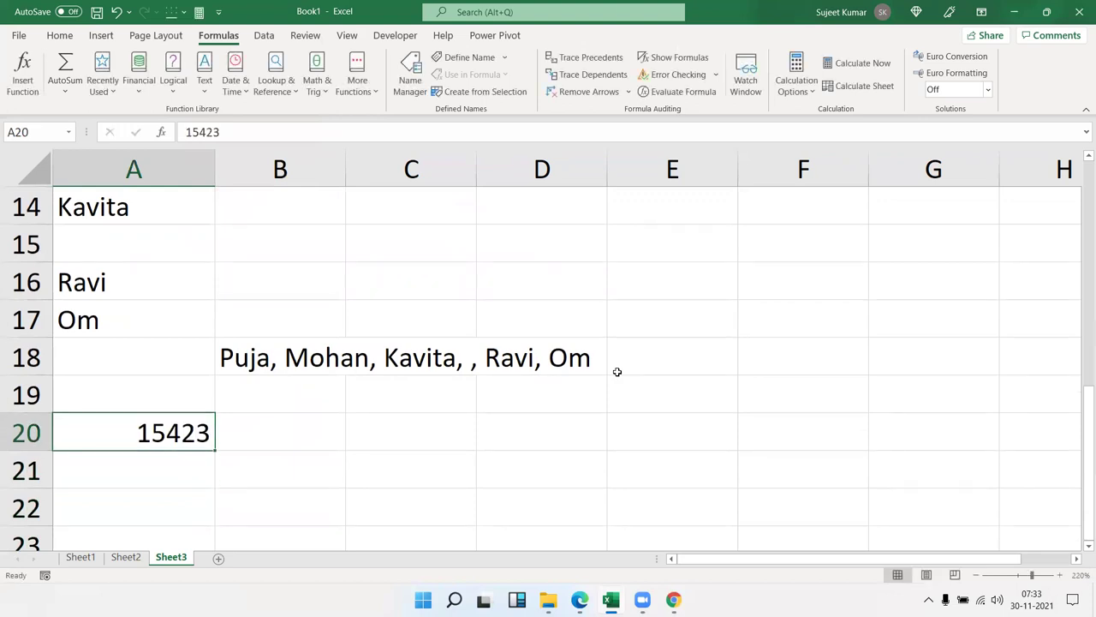
{"action": "key", "text": "ctrl+shift+3"}
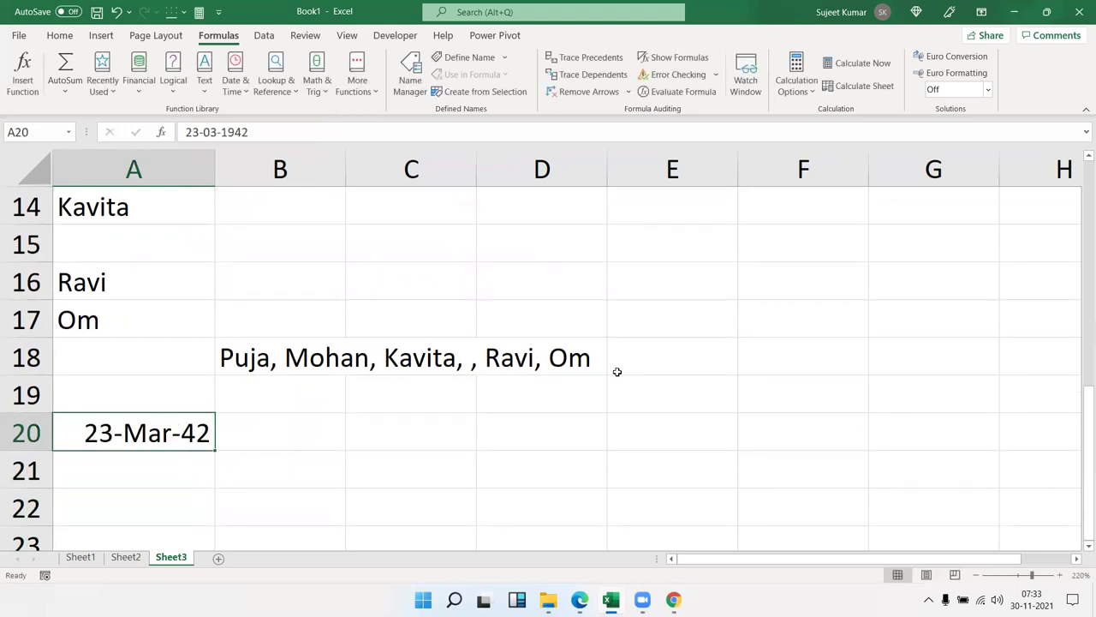
{"action": "key", "text": "ctrl+shift+grave"}
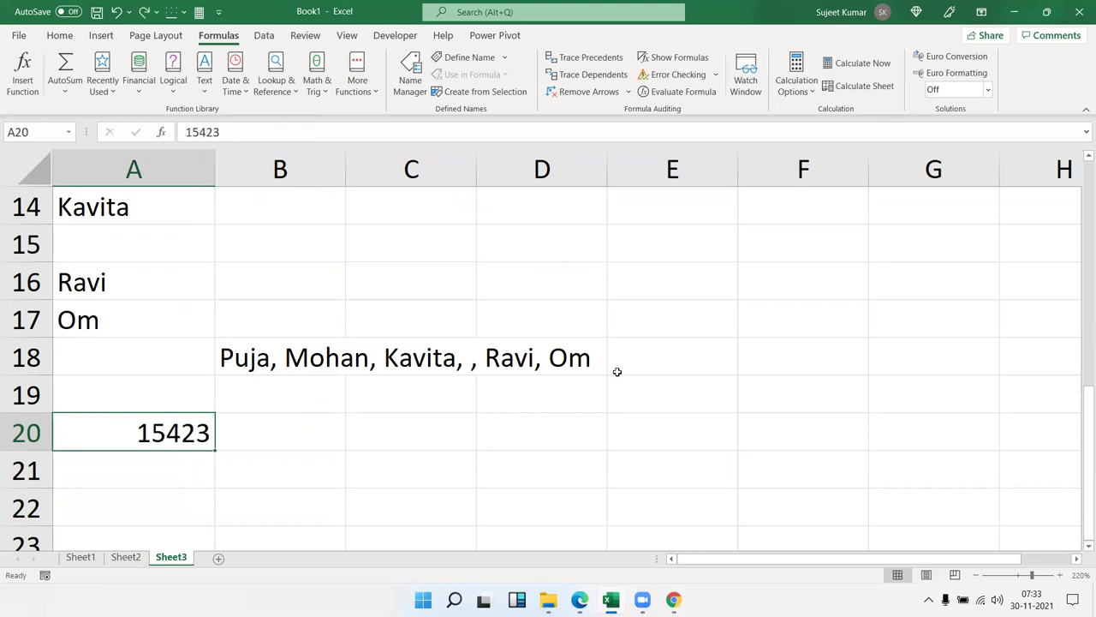
- Enter =DOLLAR(A20) in B20 to get the currency text ₹ 15,423.00
{"action": "key", "text": "Right"}
{"action": "type", "text": "="}
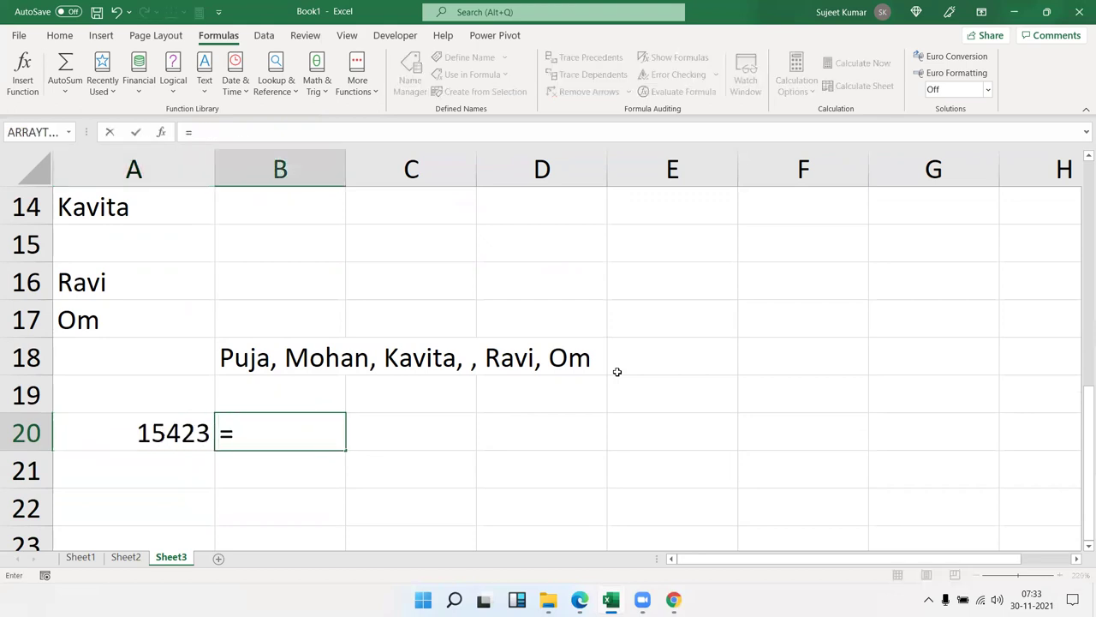
{"action": "type", "text": "d"}
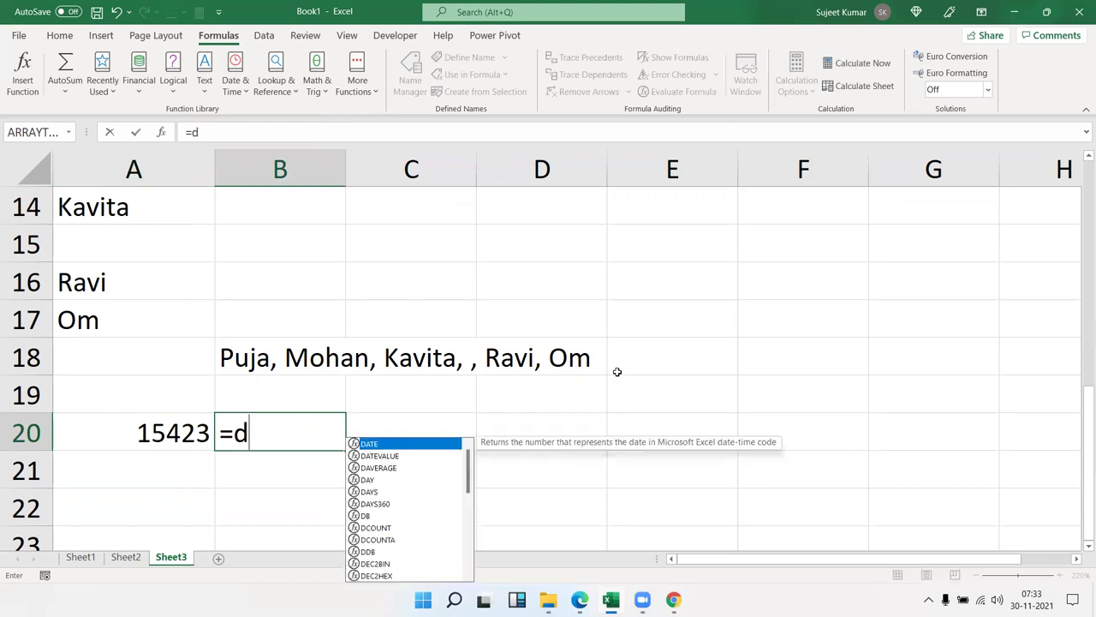
{"action": "type", "text": "ol"}
{"action": "key", "text": "Tab"}
{"action": "key", "text": "Left"}
{"action": "key", "text": "Return"}
{"action": "key", "text": "Up"}
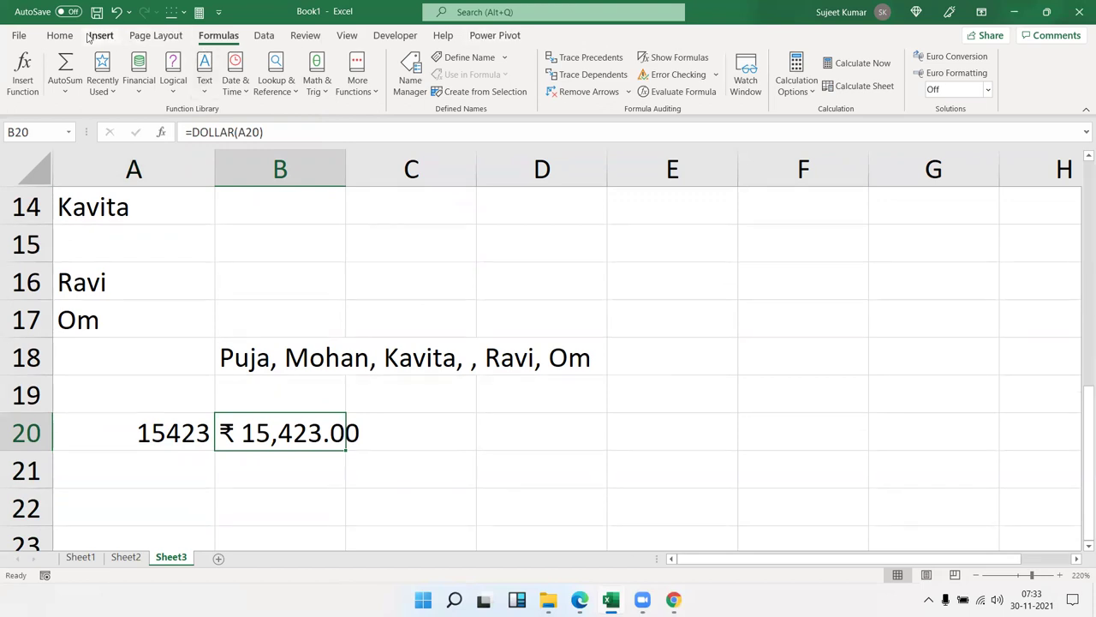
- Try the Accounting and Percentage number formats on B20 from the Home ribbon
{"action": "left_click", "coordinate": [60, 36]}
{"action": "left_click", "coordinate": [492, 88]}
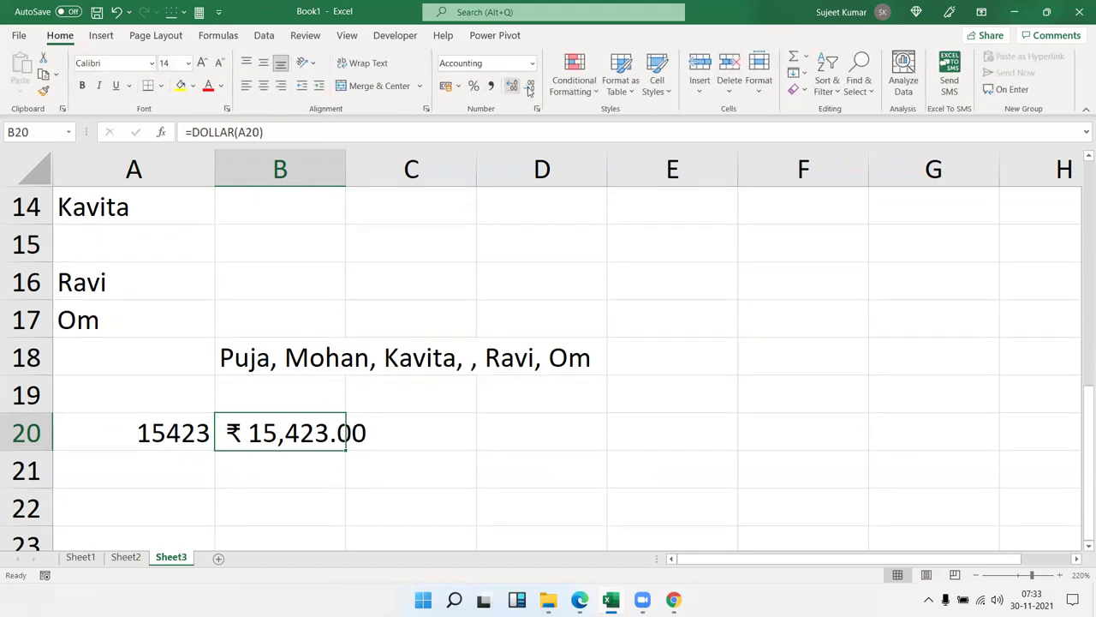
{"action": "left_click", "coordinate": [473, 85]}
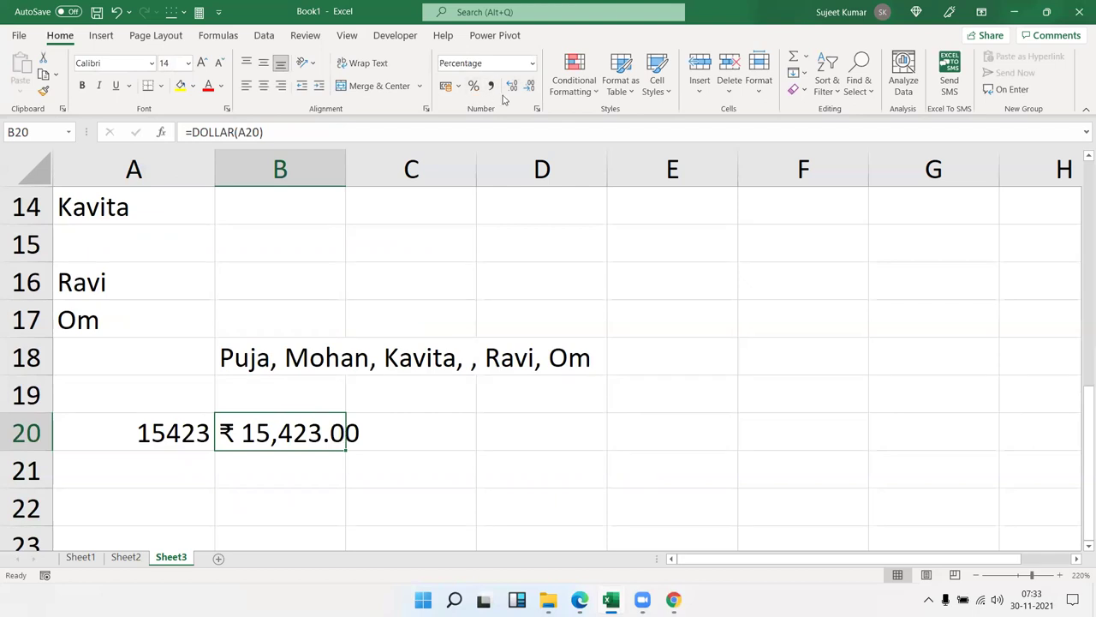
{"action": "left_click", "coordinate": [256, 463]}
- Enter =FIXED(A20) in B21, giving the text 15,423.00 without a currency symbol
{"action": "type", "text": "=fi"}
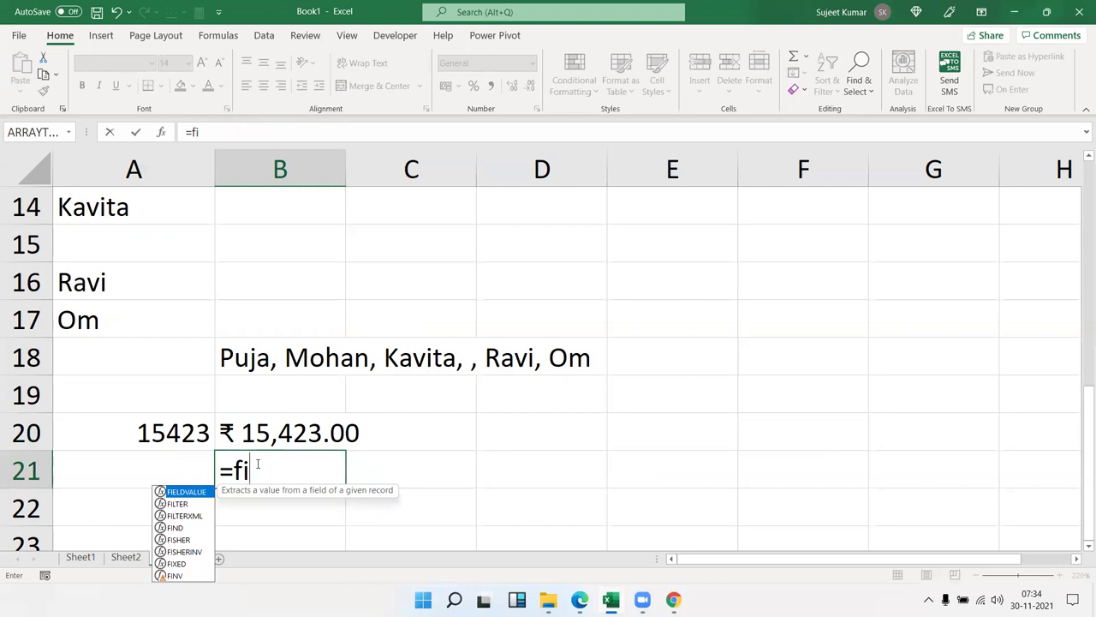
{"action": "key", "text": "Down"}
{"action": "key", "text": "Down"}
{"action": "key", "text": "Down"}
{"action": "key", "text": "Down"}
{"action": "key", "text": "Down"}
{"action": "key", "text": "Down"}
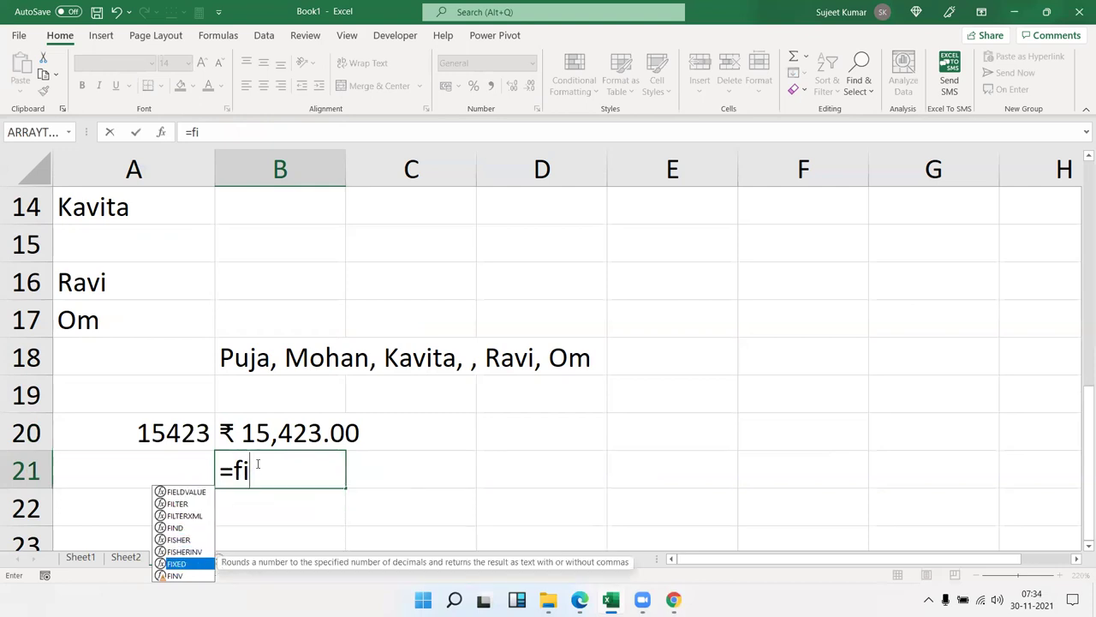
{"action": "key", "text": "Tab"}
{"action": "key", "text": "Left"}
{"action": "key", "text": "Up"}
{"action": "key", "text": "Return"}
{"action": "left_click", "coordinate": [256, 465]}
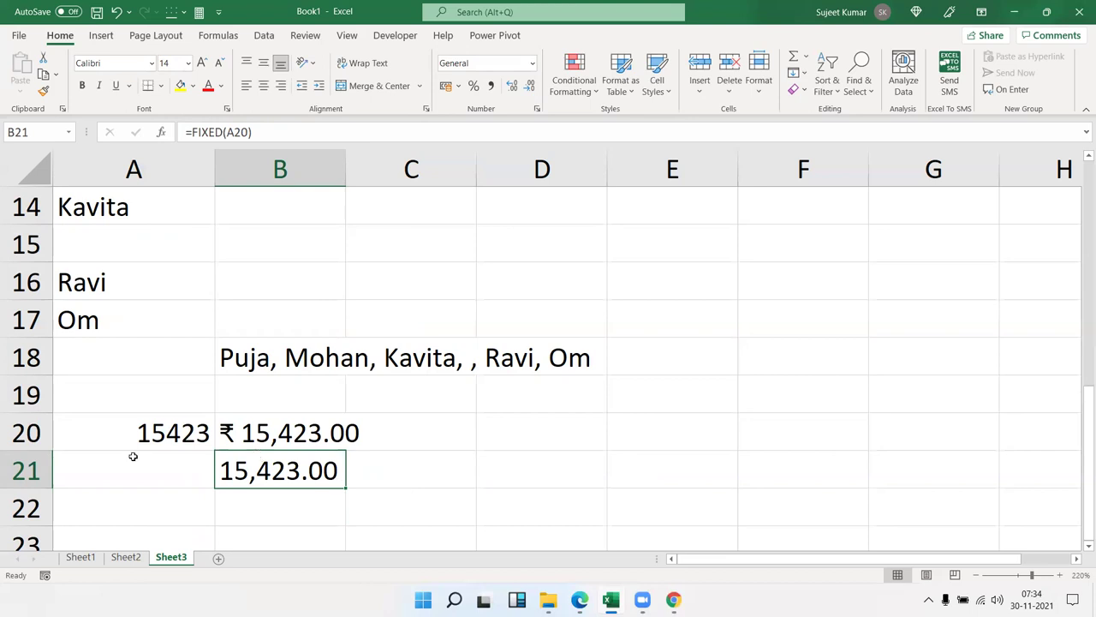
{"action": "left_click", "coordinate": [111, 509]}
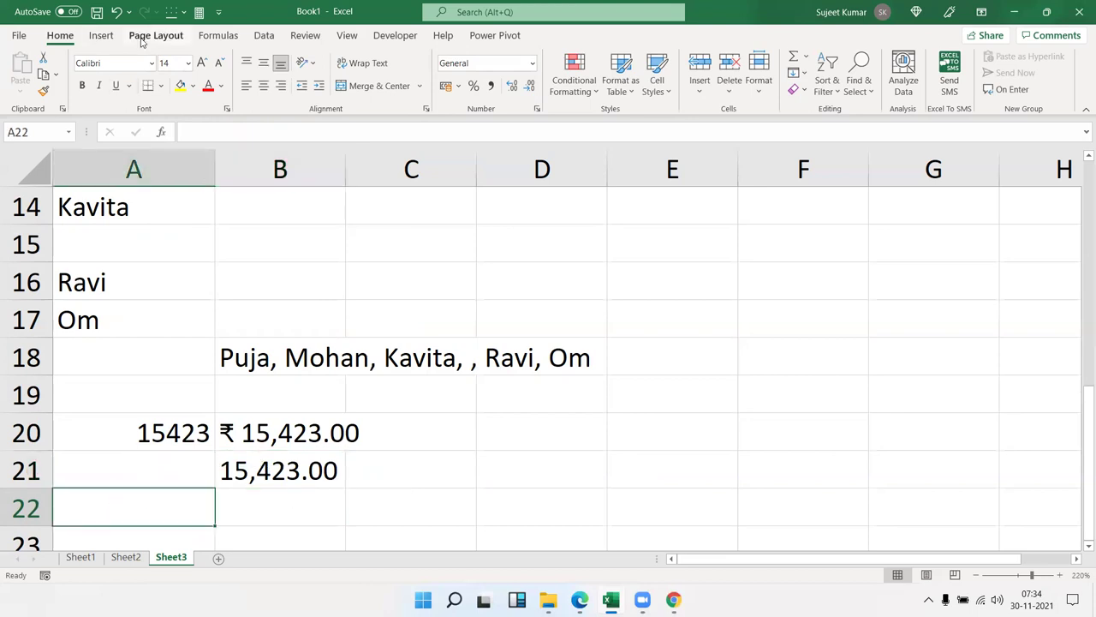
- Review the Formulas > Text function list without choosing, then scroll down the sheet
{"action": "left_click", "coordinate": [226, 43]}
{"action": "left_click", "coordinate": [210, 85]}
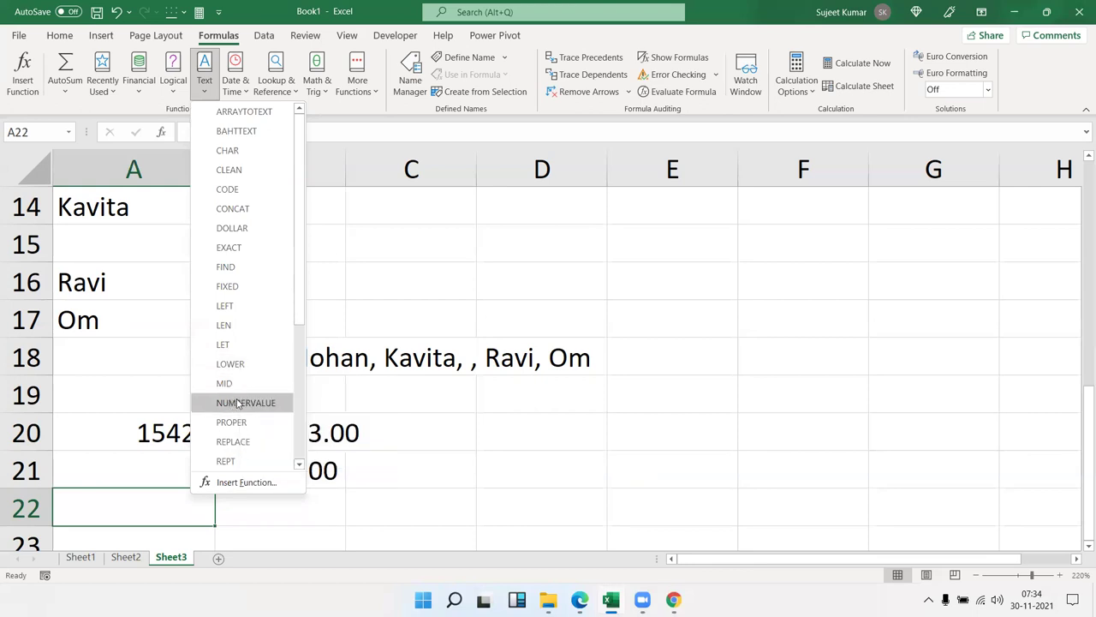
{"action": "left_click", "coordinate": [537, 385]}
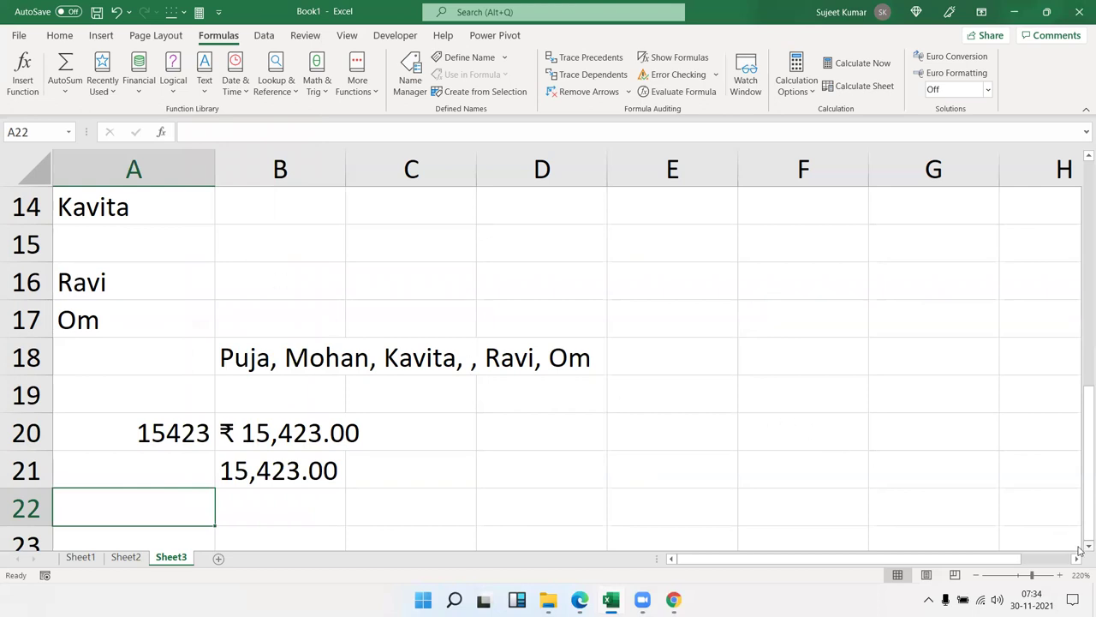
{"action": "scroll", "coordinate": [578, 424], "scroll_direction": "down", "scroll_amount": 2}
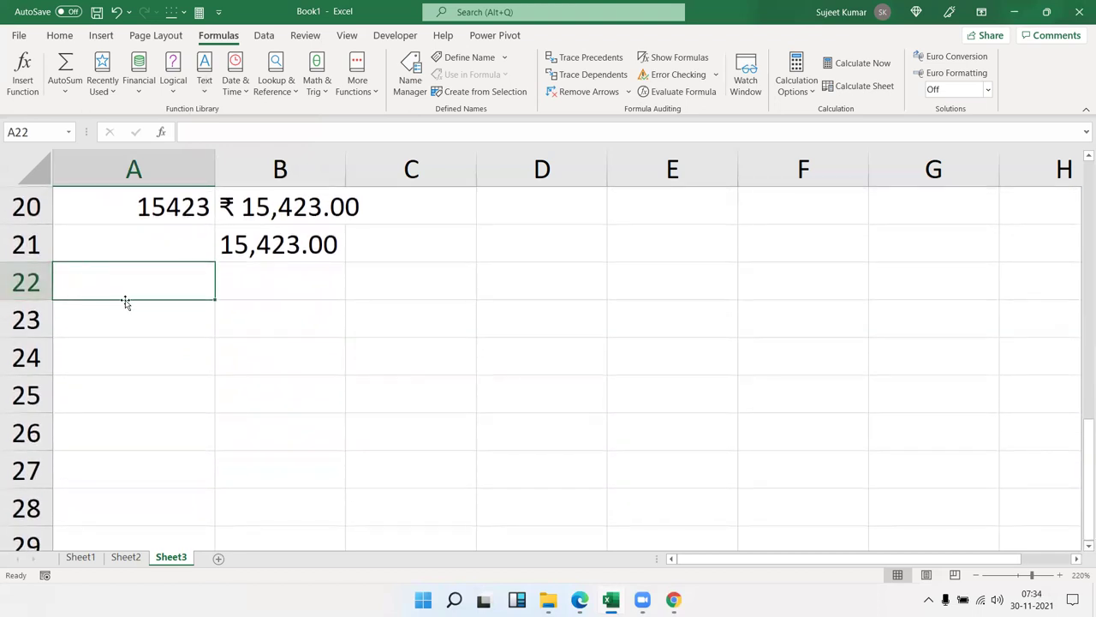
- Enter a lowercase sample name in A23 and apply =LOWER(A23) in B23
{"action": "left_click", "coordinate": [128, 307]}
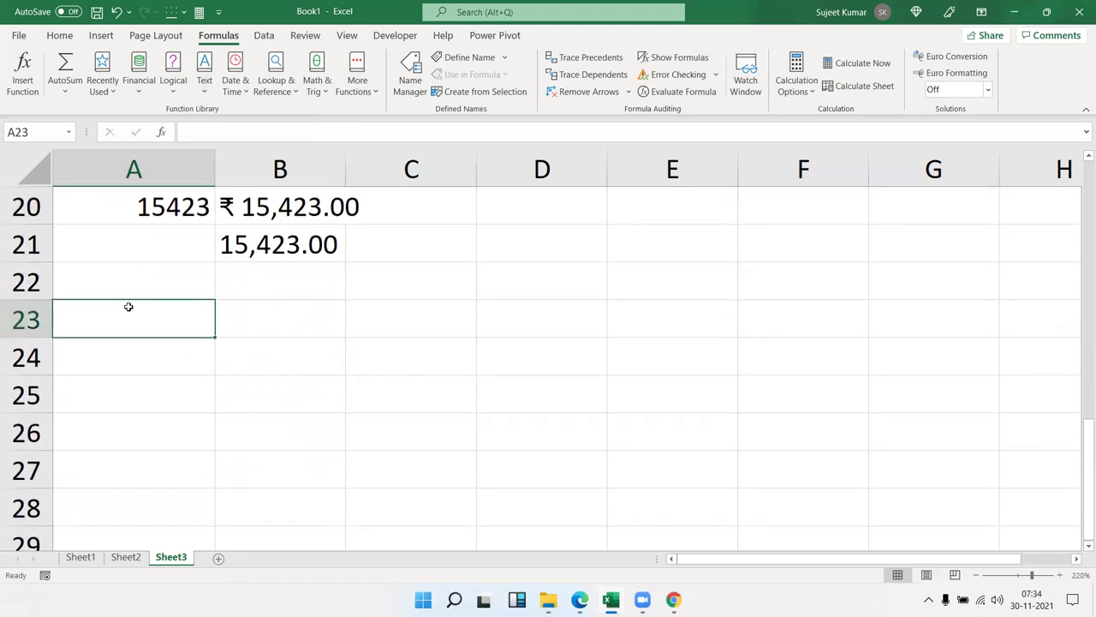
{"action": "type", "text": "sujeet"}
{"action": "key", "text": "Tab"}
{"action": "key", "text": "F2"}
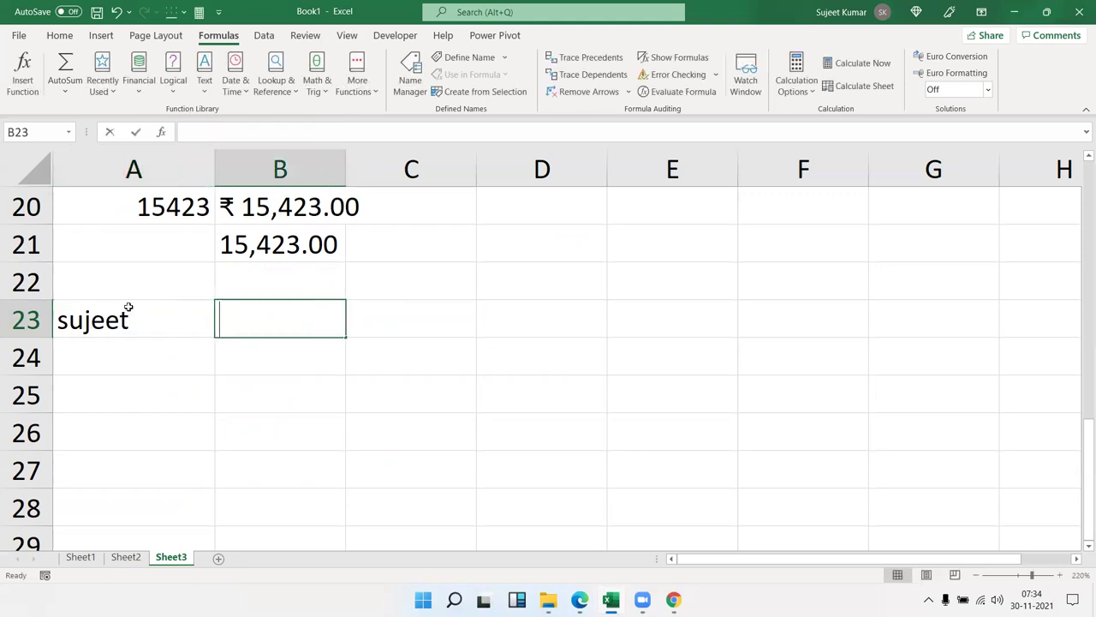
{"action": "type", "text": "=low"}
{"action": "key", "text": "Tab"}
{"action": "left_click", "coordinate": [129, 307]}
{"action": "key", "text": "Return"}
- Retype the name in capitals in A23 and replace B23 with =UPPER(A23)
{"action": "left_click", "coordinate": [128, 307]}
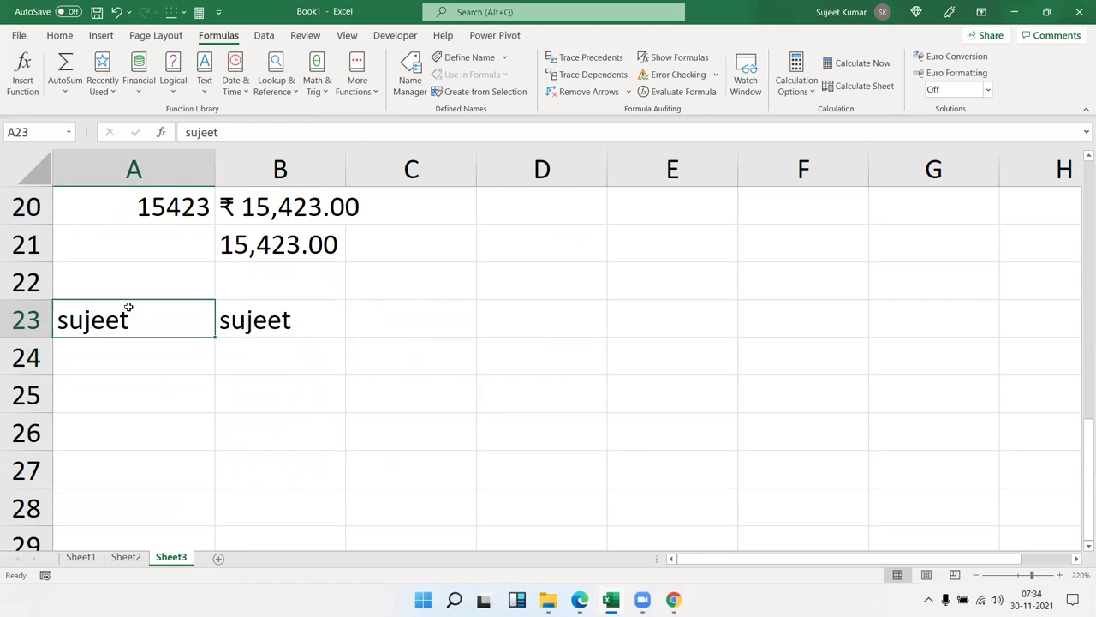
{"action": "type", "text": "SUJEET"}
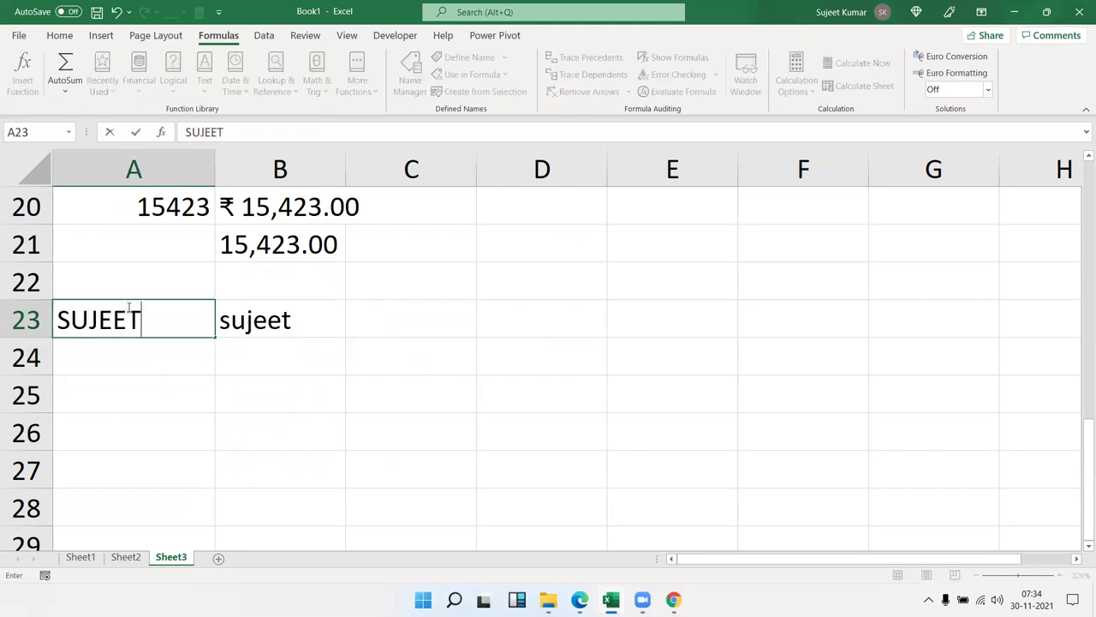
{"action": "key", "text": "Return"}
{"action": "left_click", "coordinate": [128, 307]}
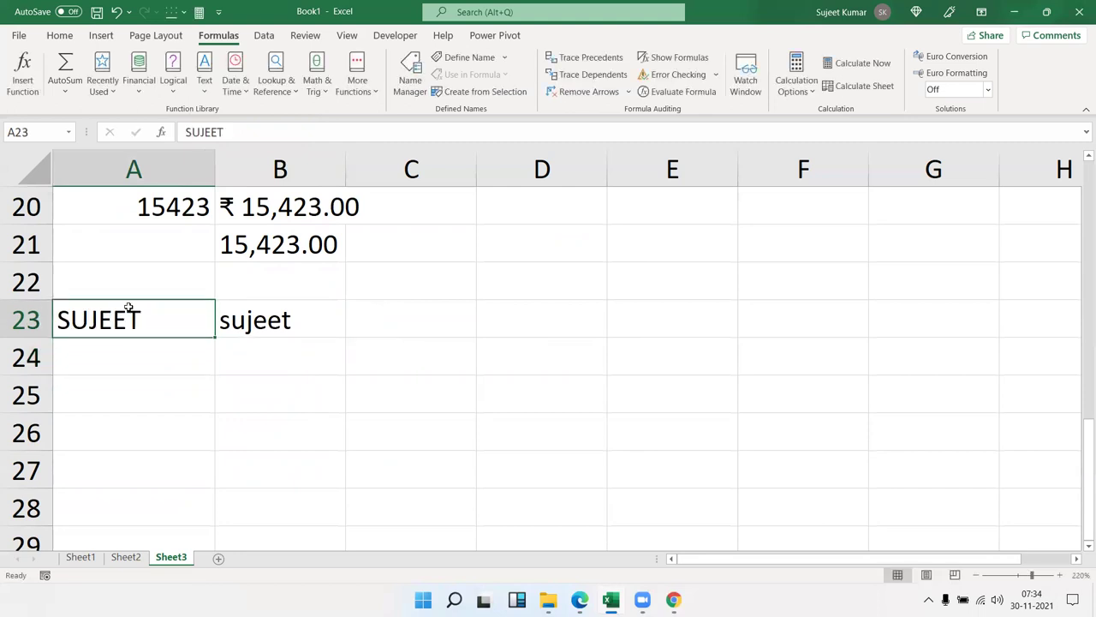
{"action": "key", "text": "Right"}
{"action": "type", "text": "="}
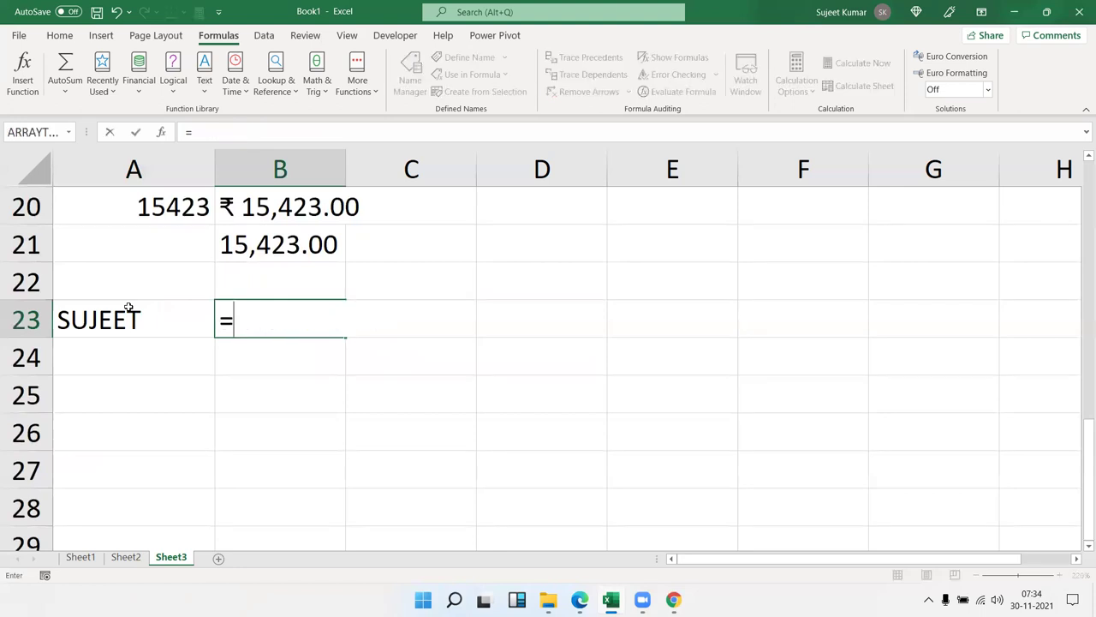
{"action": "type", "text": "up"}
{"action": "key", "text": "Tab"}
{"action": "left_click", "coordinate": [128, 307]}
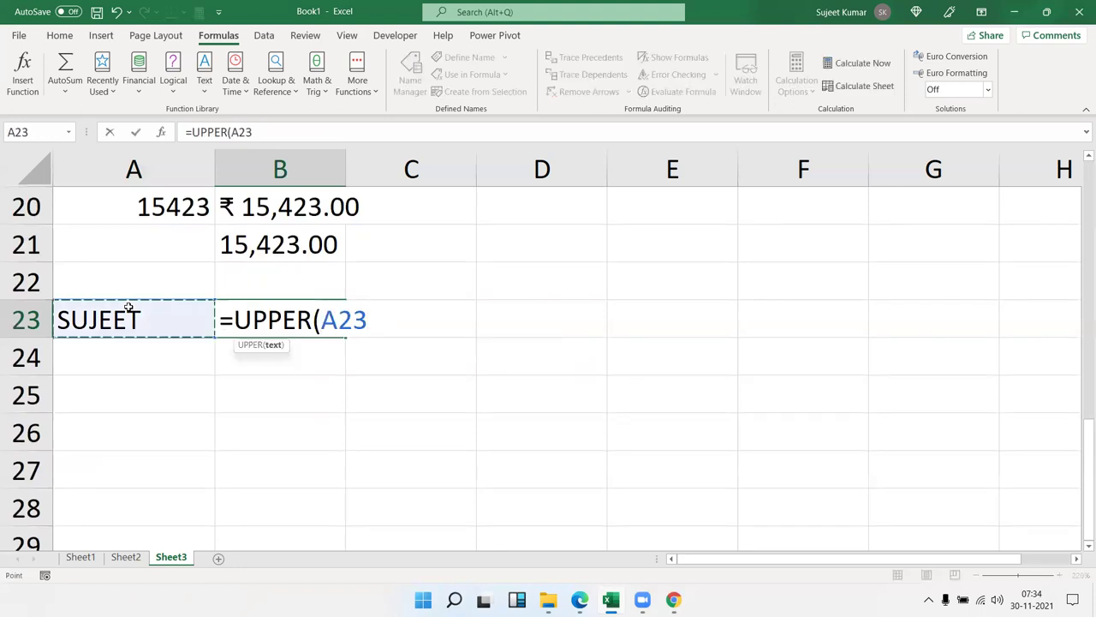
{"action": "key", "text": "Return"}
{"action": "key", "text": "Up"}
- Replace B23 with =PROPER(A23) to show the name in proper case
{"action": "type", "text": "=prio"}
{"action": "key", "text": "BackSpace"}
{"action": "key", "text": "BackSpace"}
{"action": "type", "text": "o"}
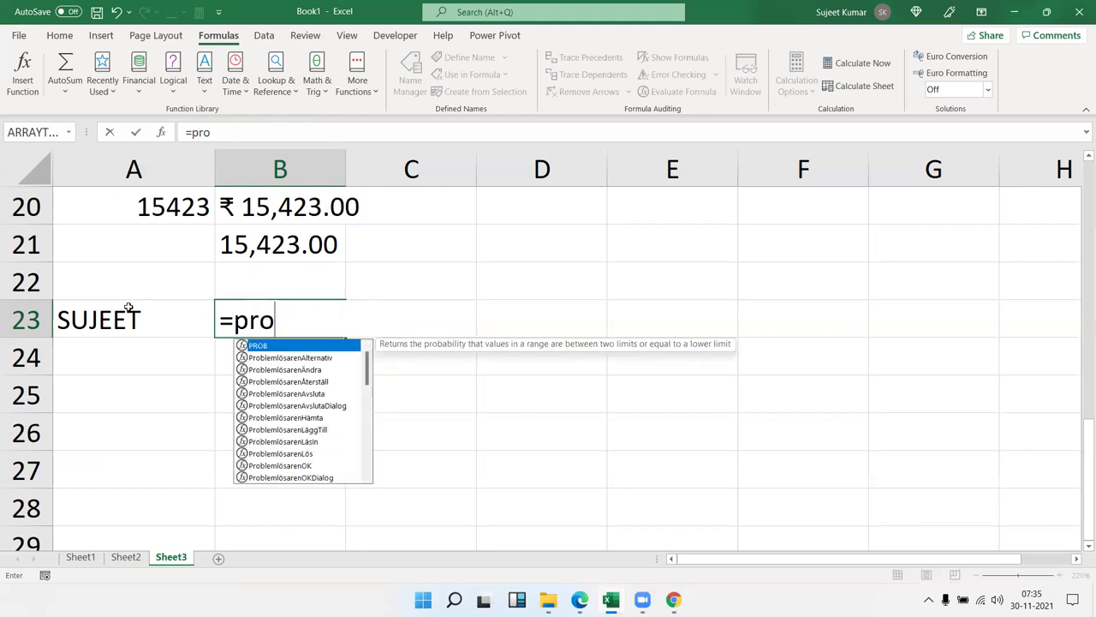
{"action": "type", "text": "p"}
{"action": "key", "text": "Tab"}
{"action": "left_click", "coordinate": [128, 308]}
{"action": "key", "text": "Return"}
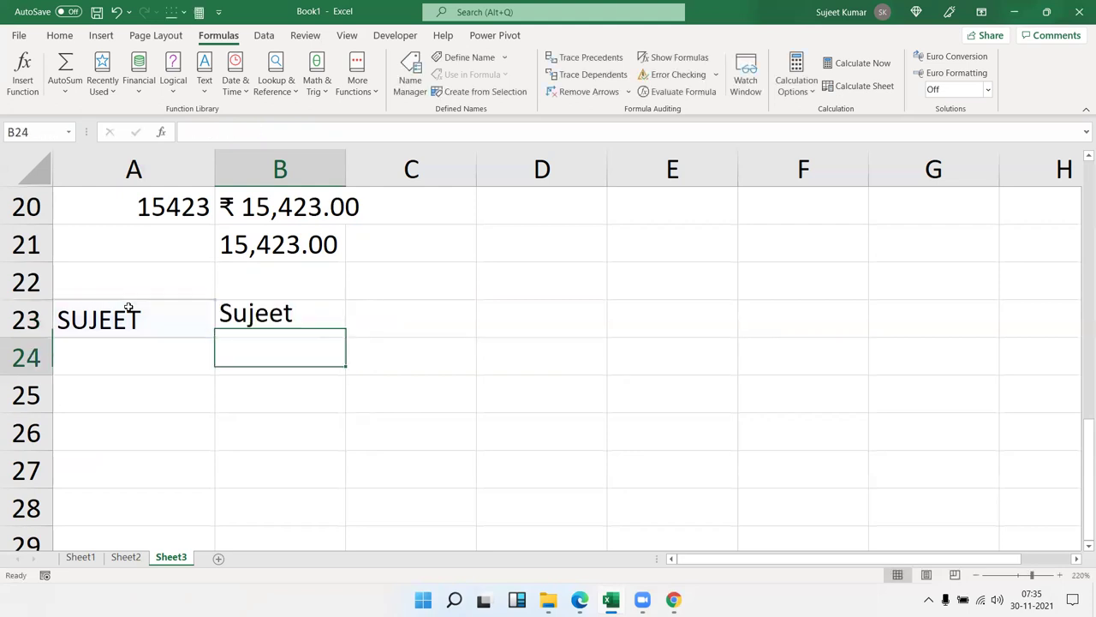
{"action": "key", "text": "Left"}
{"action": "key", "text": "Down"}
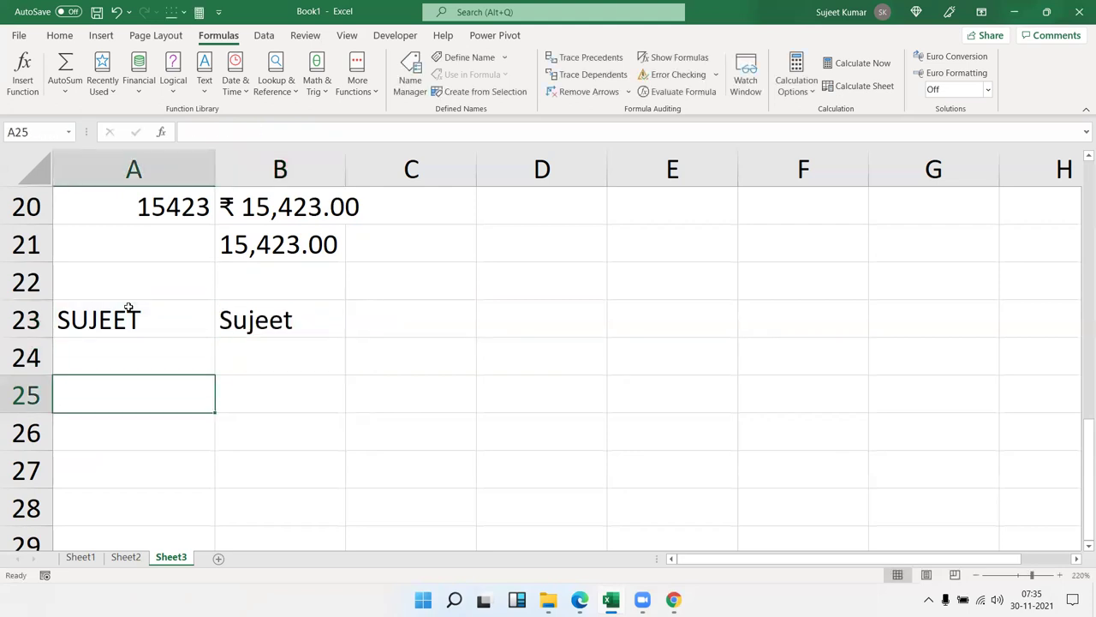
- Enter '134552 as text in A25 and convert it with =VALUE(A25) in B25
{"action": "left_click", "coordinate": [205, 86]}
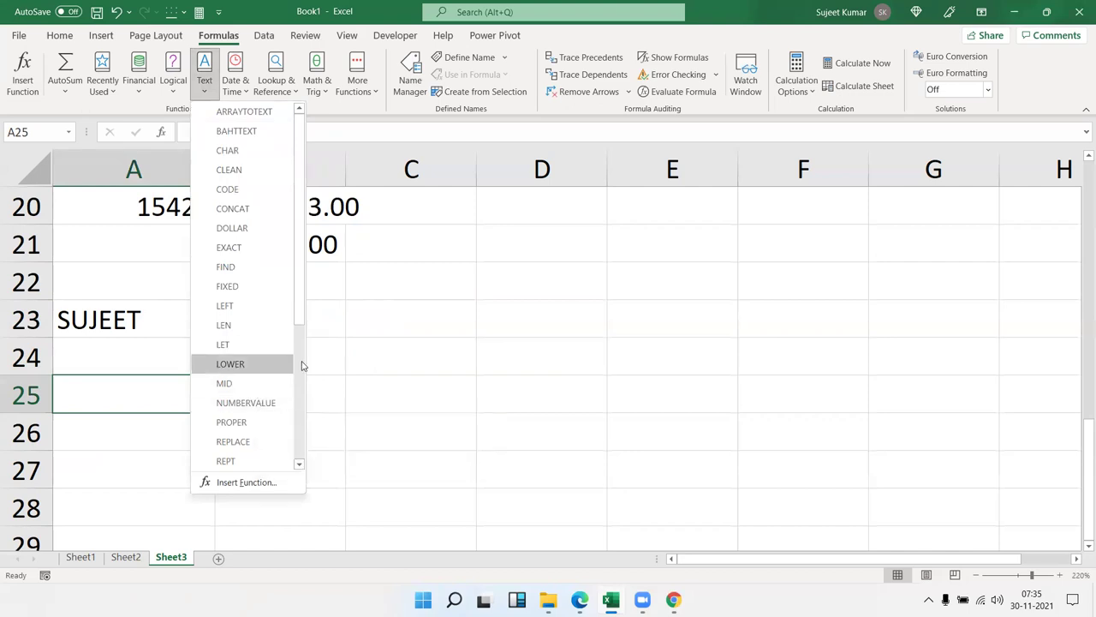
{"action": "left_click", "coordinate": [381, 386]}
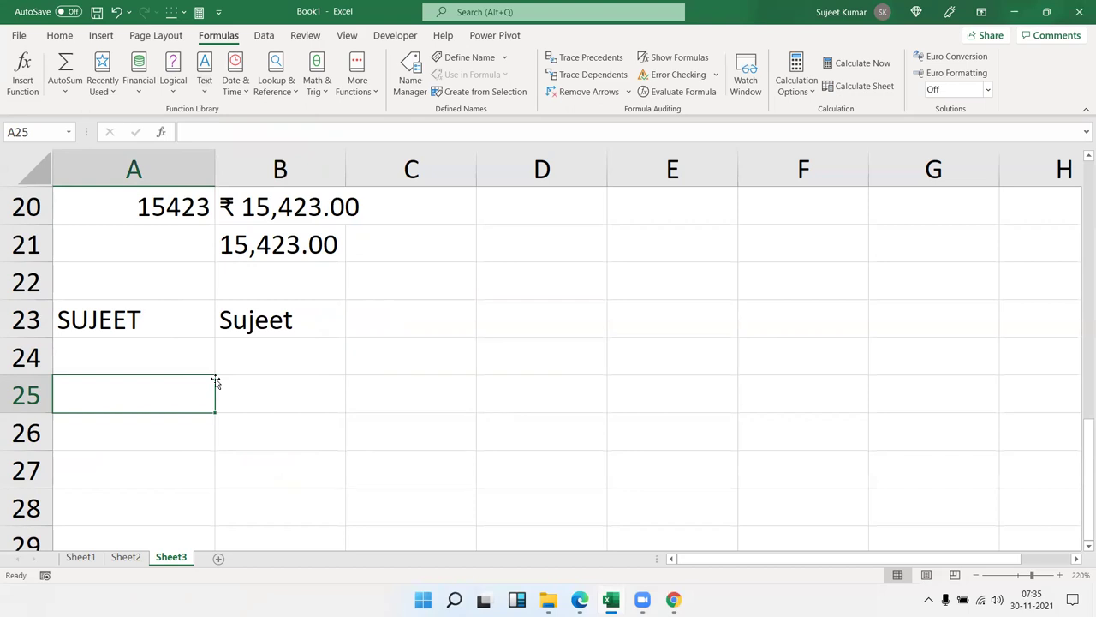
{"action": "type", "text": "'134552"}
{"action": "key", "text": "Return"}
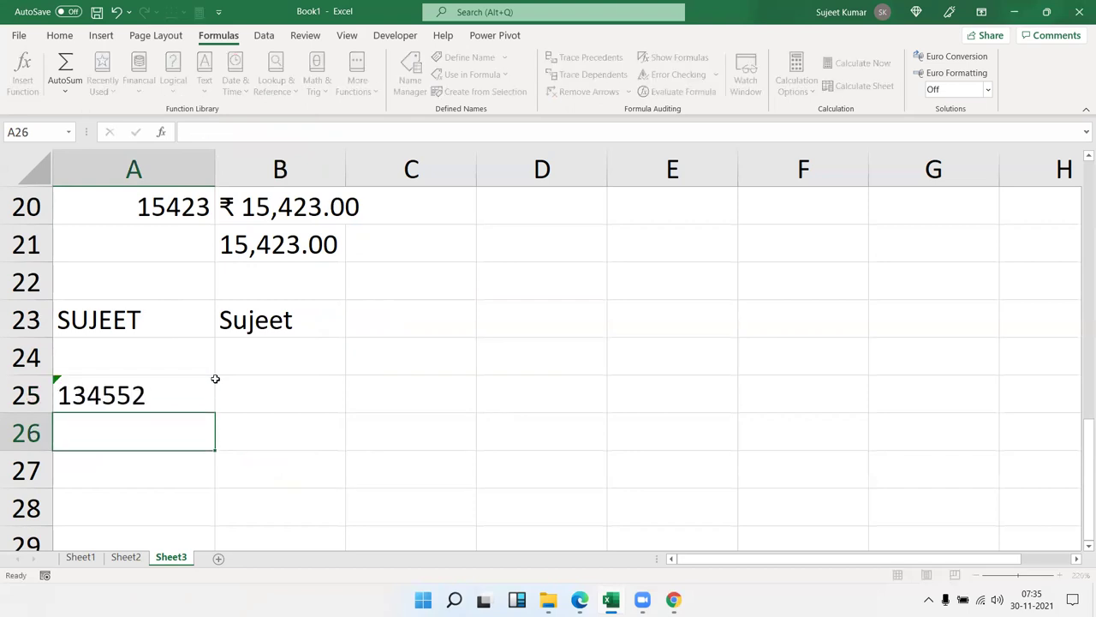
{"action": "left_click", "coordinate": [216, 382]}
{"action": "type", "text": "=v"}
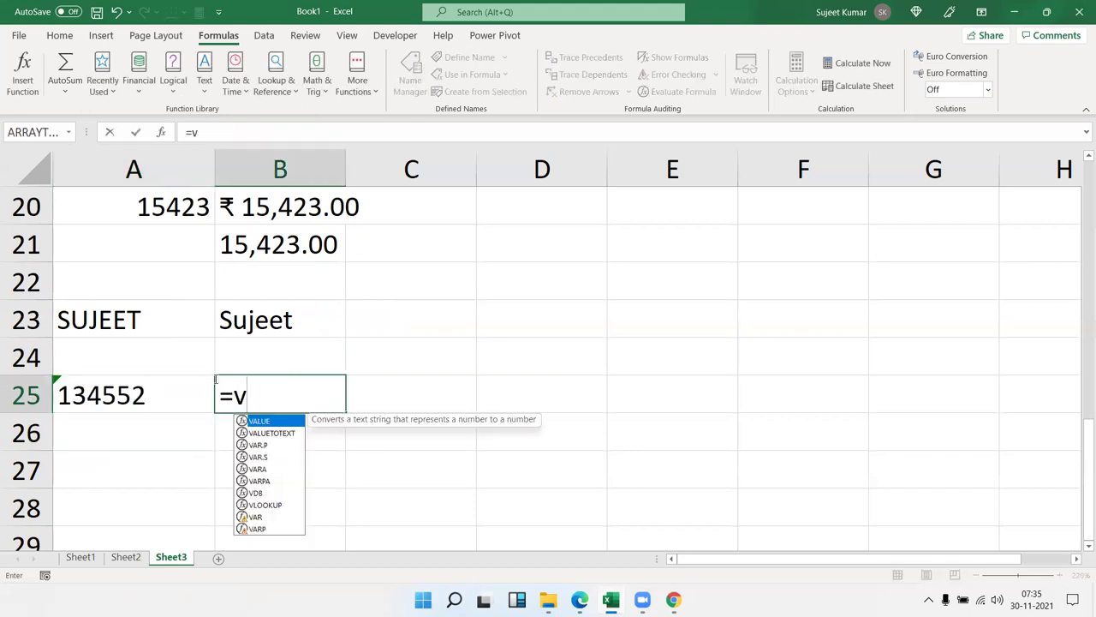
{"action": "key", "text": "Tab"}
{"action": "key", "text": "Left"}
{"action": "key", "text": "Return"}
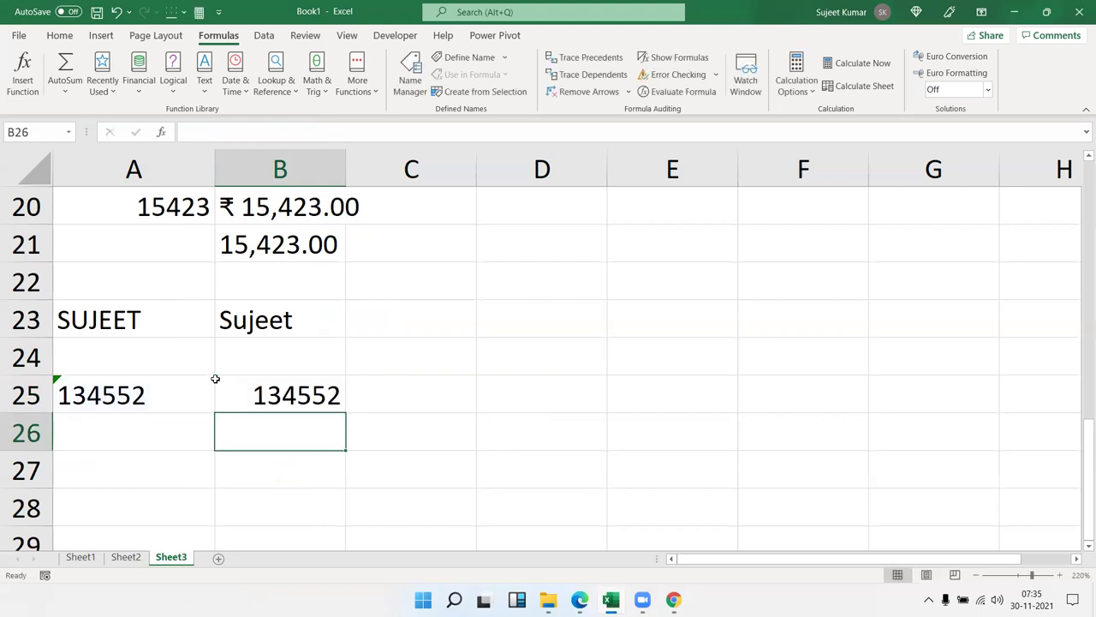
- Convert it again with =NUMBERVALUE(A25) in B26 and compare the two formulas
{"action": "type", "text": "=num"}
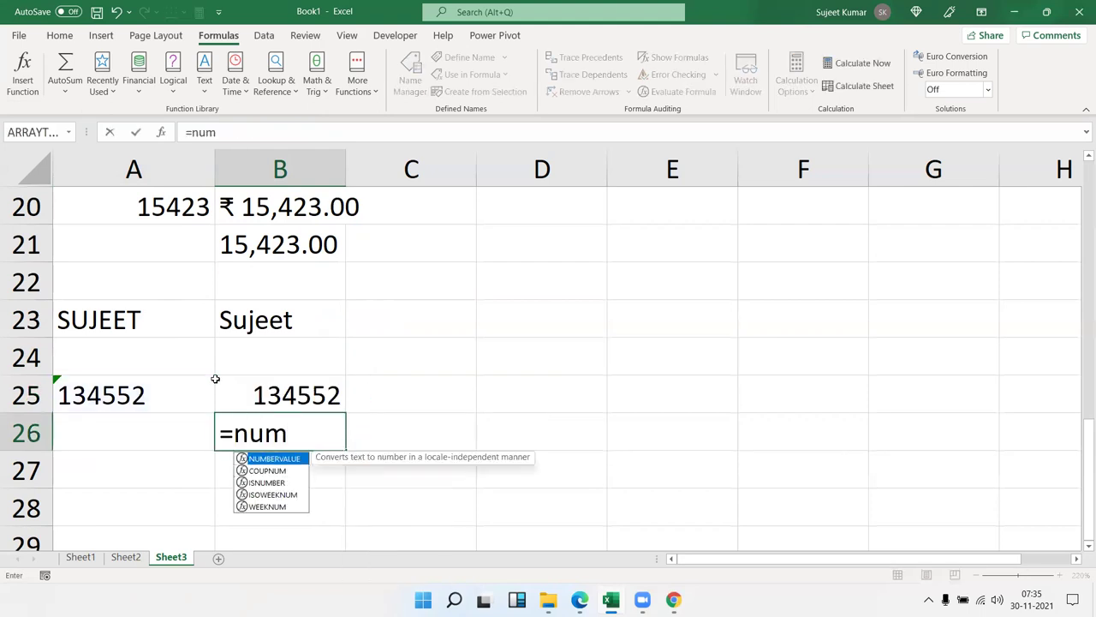
{"action": "key", "text": "Tab"}
{"action": "key", "text": "Left"}
{"action": "key", "text": "Up"}
{"action": "key", "text": "Return"}
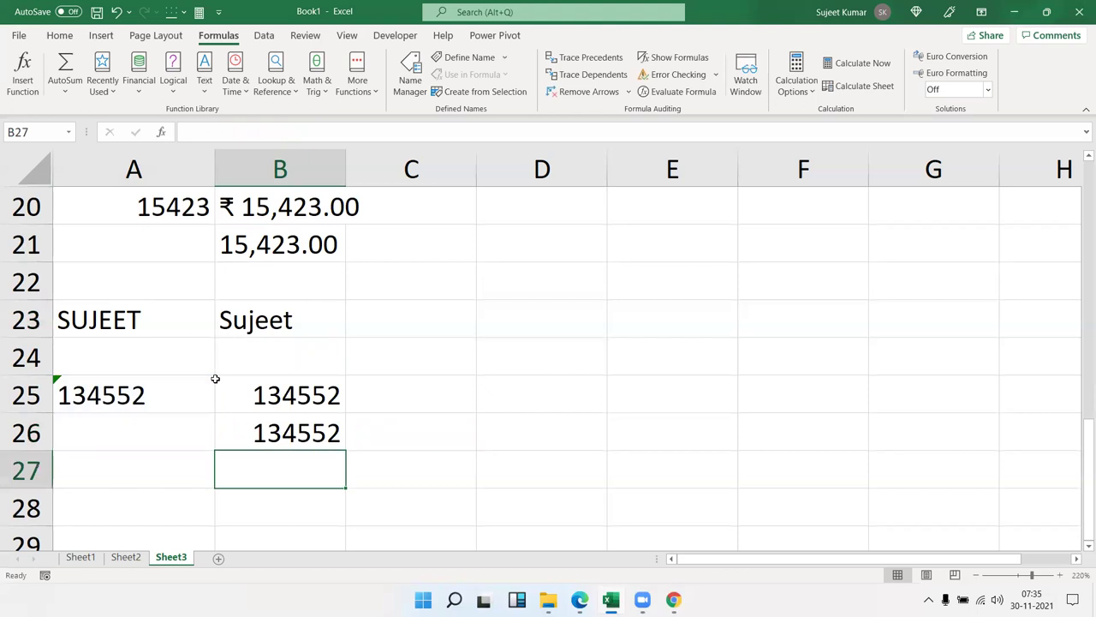
{"action": "key", "text": "Up"}
{"action": "key", "text": "Up"}
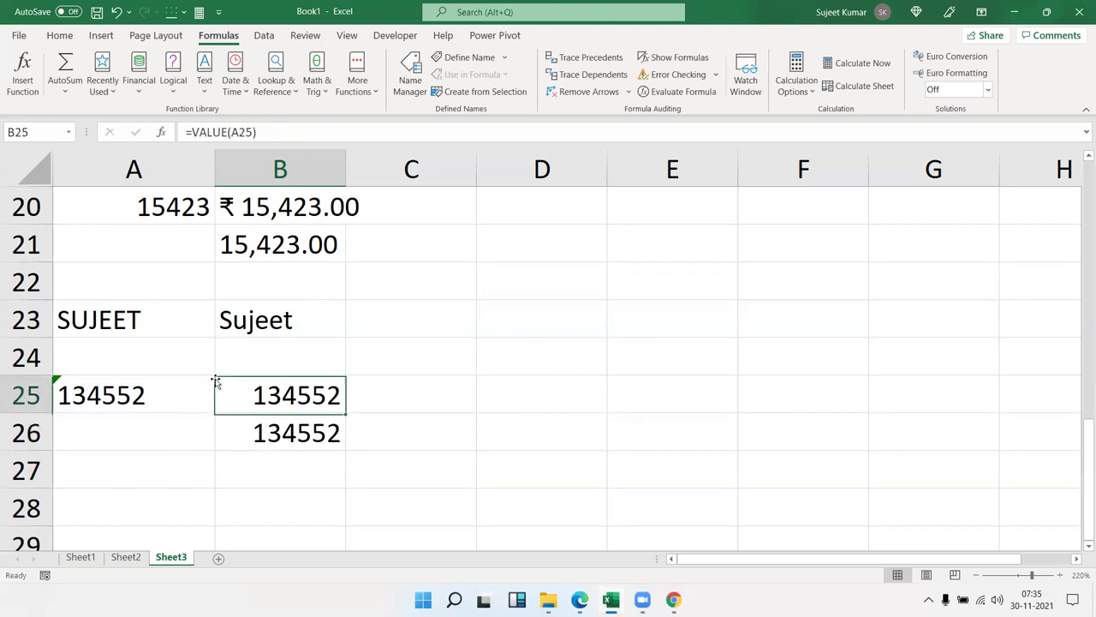
{"action": "key", "text": "Down"}
{"action": "key", "text": "Down"}
{"action": "key", "text": "Up"}
{"action": "key", "text": "Up"}
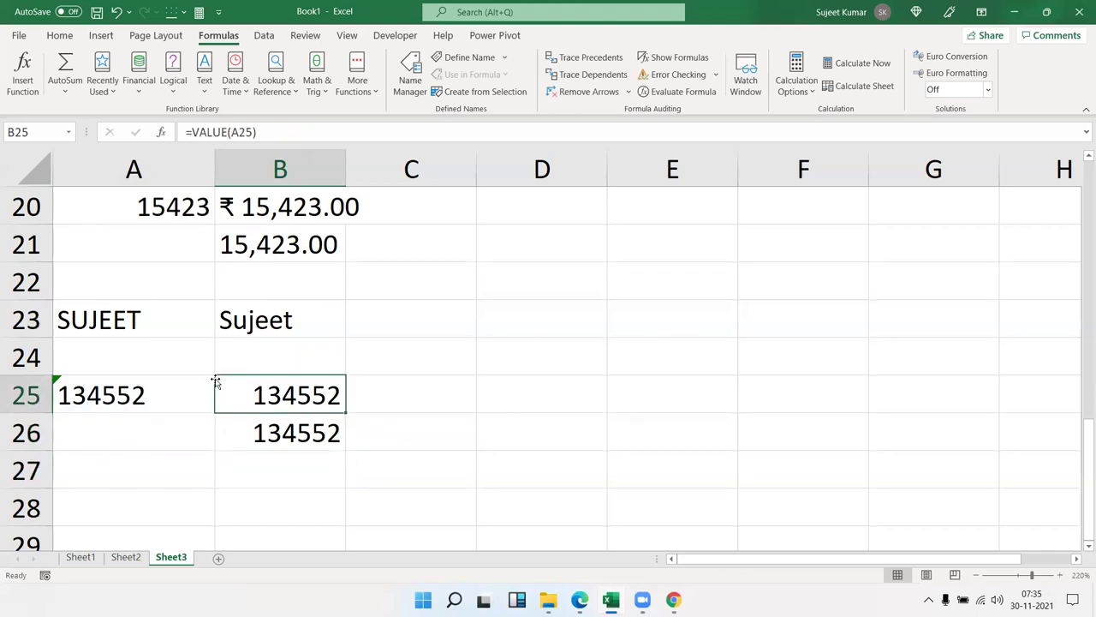
{"action": "key", "text": "Down"}
{"action": "key", "text": "Up"}
{"action": "key", "text": "Right"}
{"action": "key", "text": "Left"}
{"action": "key", "text": "Down"}
{"action": "key", "text": "Down"}
{"action": "key", "text": "Left"}
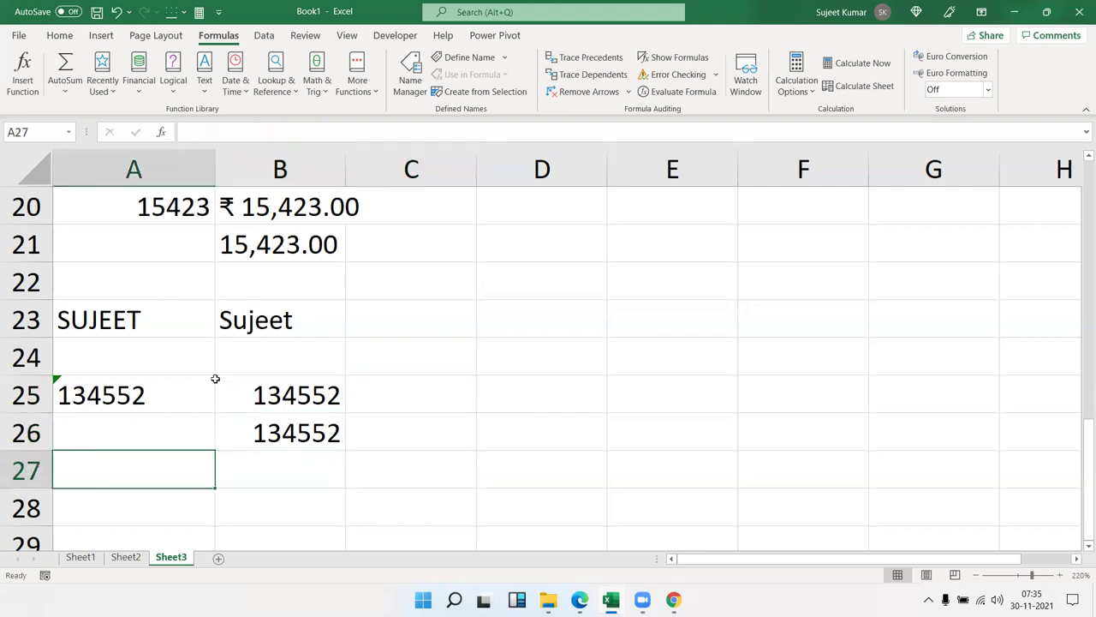
- Browse the Formulas > Text function list twice, scrolling down to the T function
{"action": "left_click", "coordinate": [199, 94]}
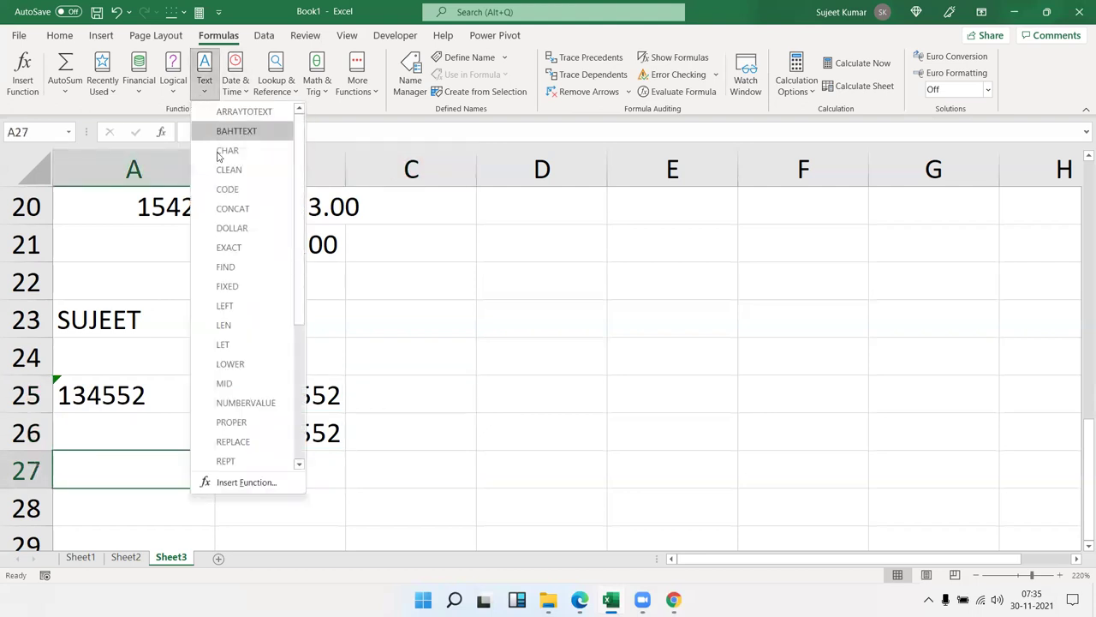
{"action": "left_click_drag", "start_coordinate": [299, 306], "coordinate": [299, 446]}
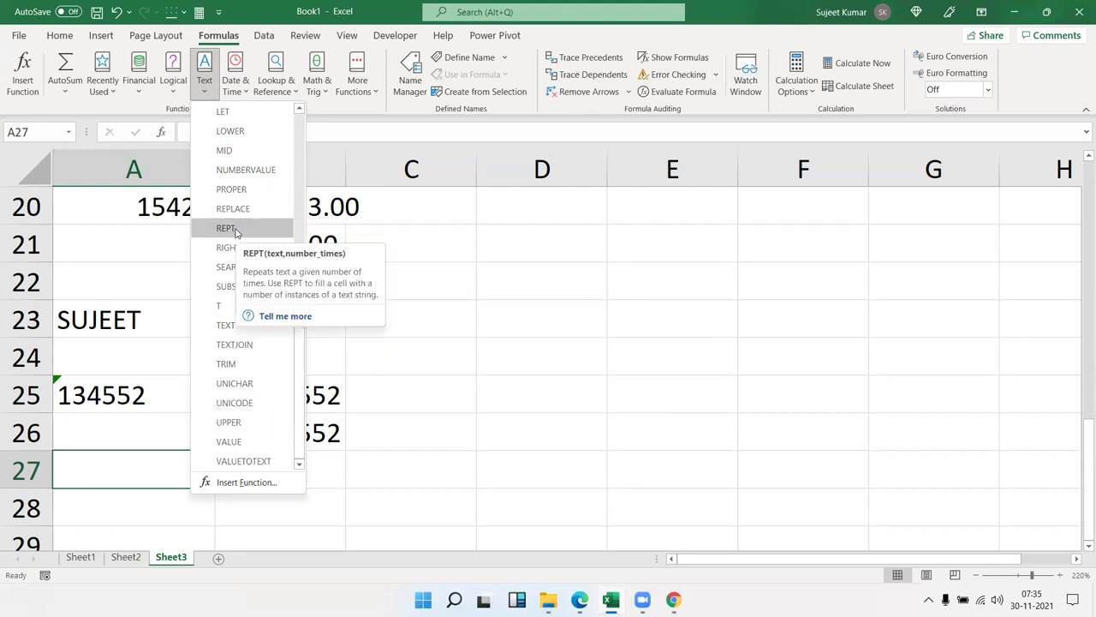
{"action": "key", "text": "Escape"}
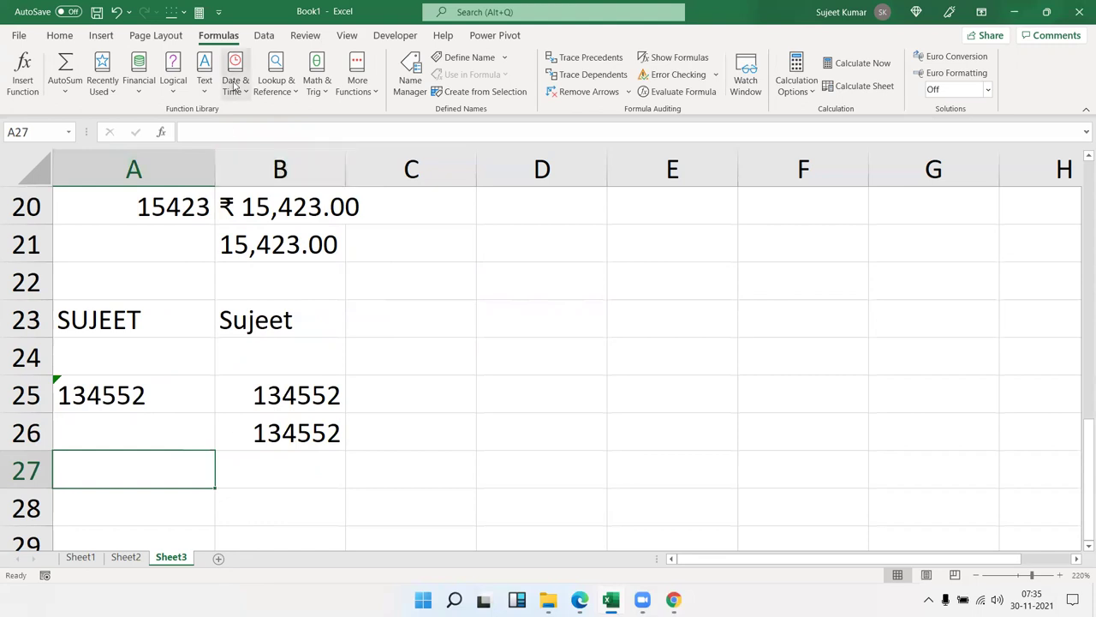
{"action": "left_click", "coordinate": [205, 77]}
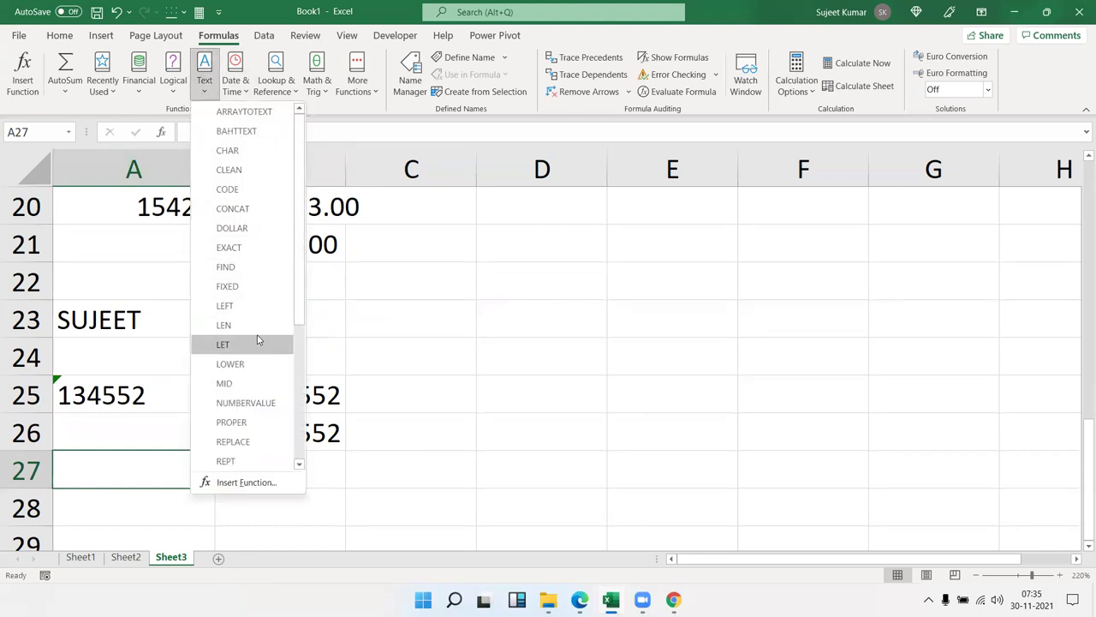
{"action": "left_click_drag", "start_coordinate": [301, 312], "coordinate": [291, 463]}
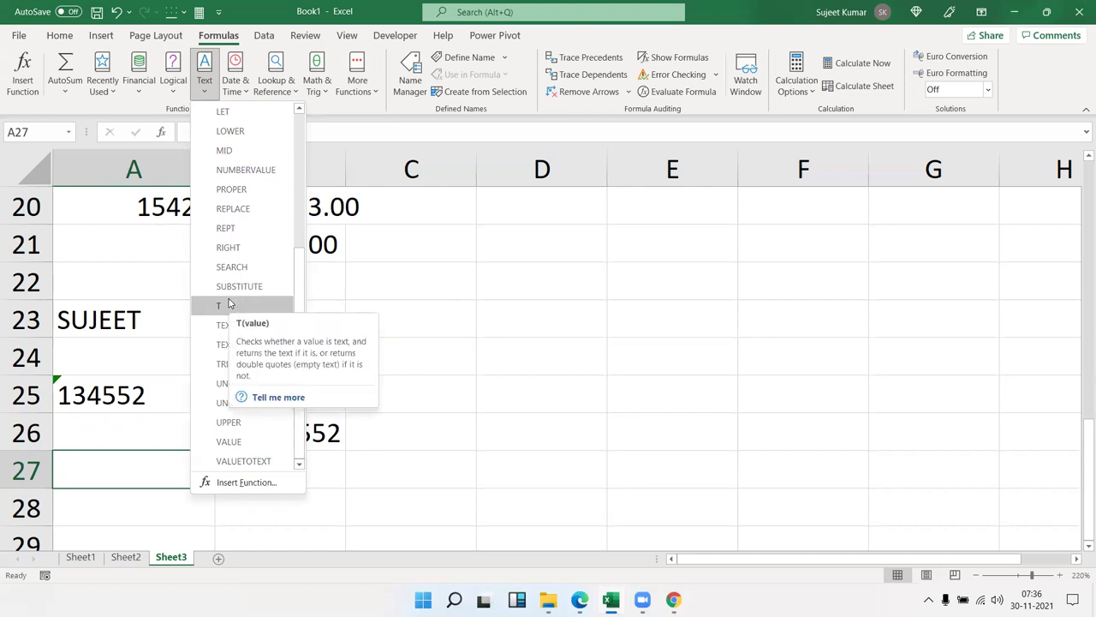
- Enter 852, 265, sad, 265, asd and 5226 in D20:D25
{"action": "left_click", "coordinate": [560, 217]}
{"action": "left_click", "coordinate": [560, 218]}
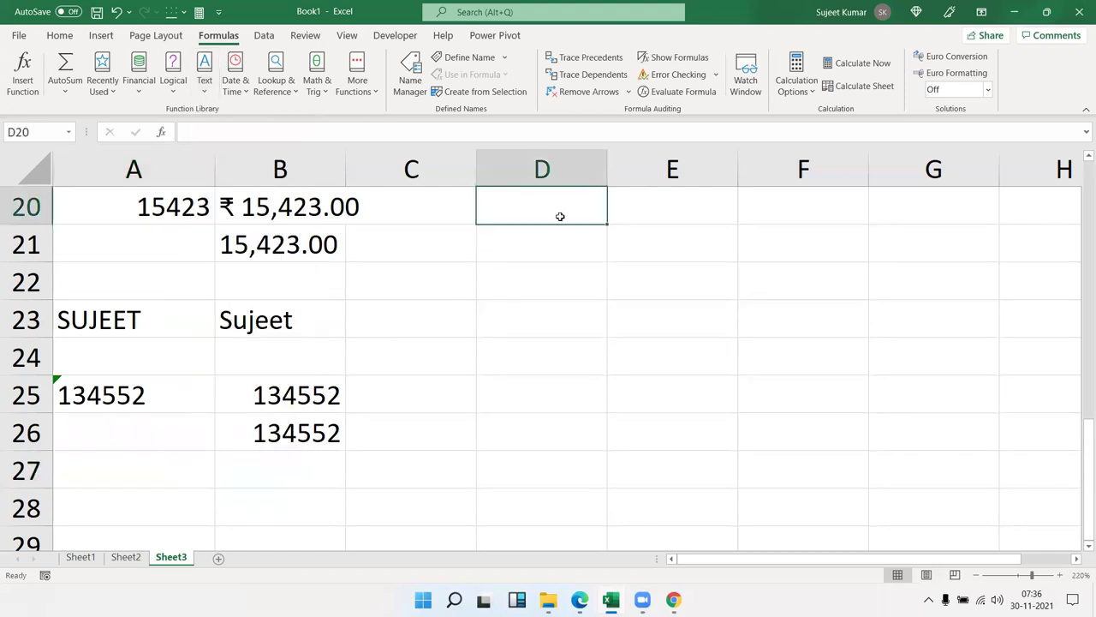
{"action": "type", "text": "852"}
{"action": "key", "text": "Return"}
{"action": "type", "text": "265"}
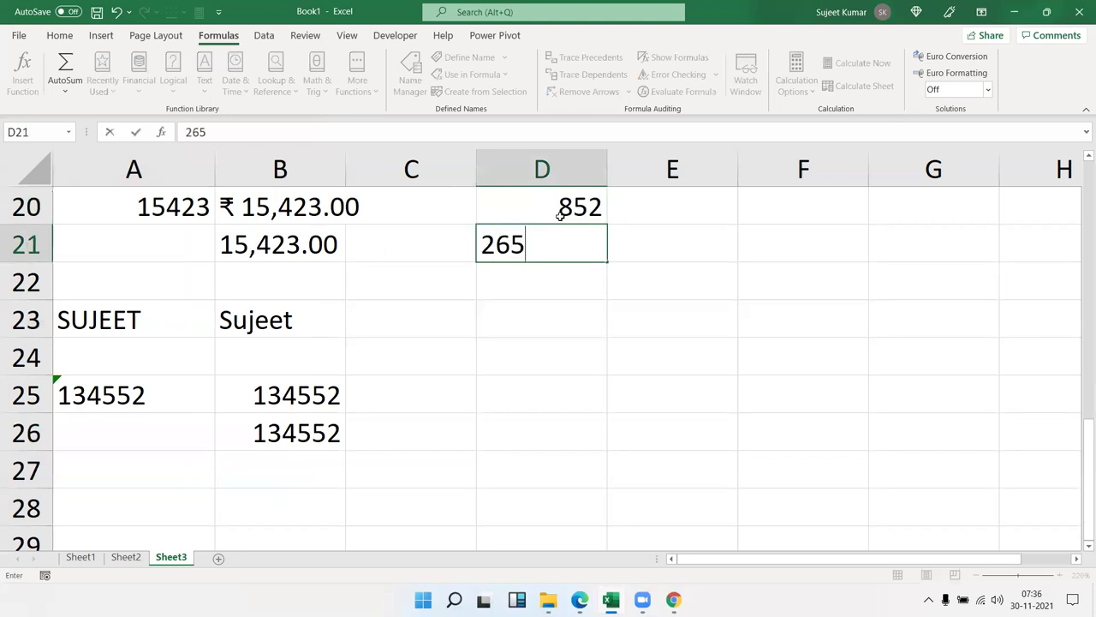
{"action": "key", "text": "Return"}
{"action": "type", "text": "sad"}
{"action": "key", "text": "Return"}
{"action": "type", "text": "265"}
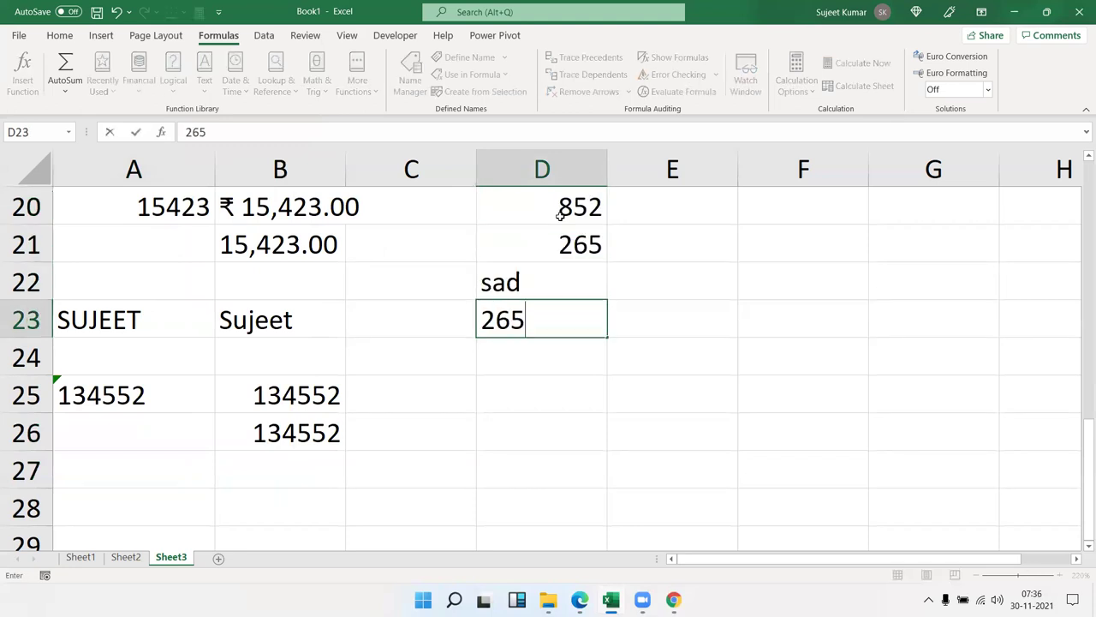
{"action": "key", "text": "Return"}
{"action": "type", "text": "asd"}
{"action": "key", "text": "Return"}
{"action": "type", "text": "5226"}
{"action": "key", "text": "Return"}
{"action": "key", "text": "Up"}
- Put =N(D20) in E20 and fill it down through E25 with Ctrl+D
{"action": "left_click", "coordinate": [559, 216]}
{"action": "key", "text": "Right"}
{"action": "type", "text": "=n"}
{"action": "key", "text": "Tab"}
{"action": "left_click", "coordinate": [559, 216]}
{"action": "key", "text": "Return"}
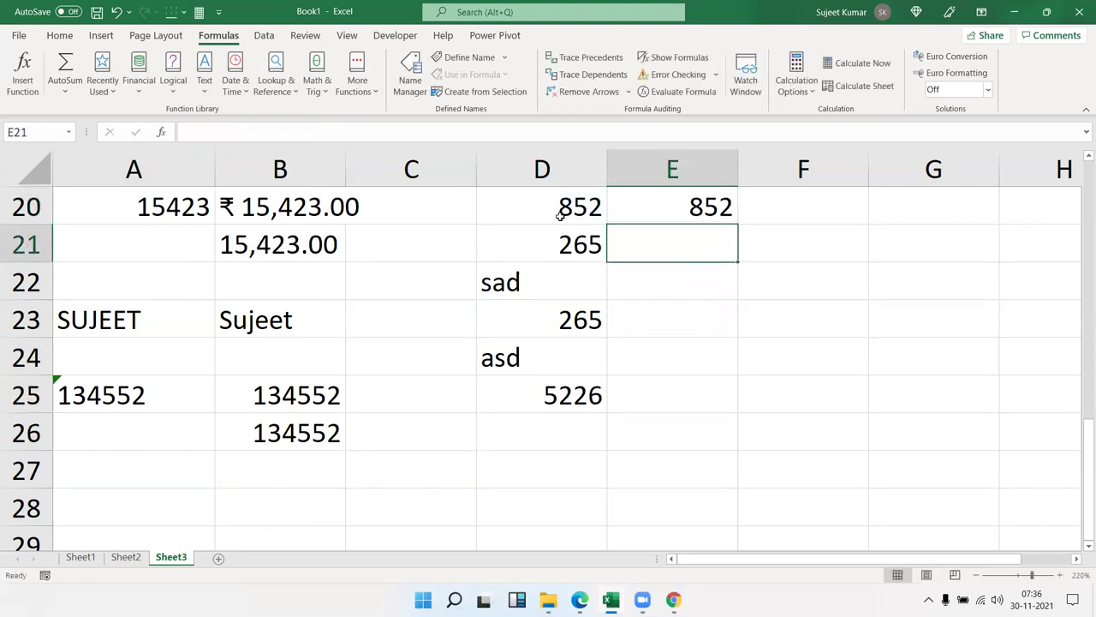
{"action": "key", "text": "Left"}
{"action": "key", "text": "ctrl+Down"}
{"action": "key", "text": "Right"}
{"action": "key", "text": "ctrl+shift+Up"}
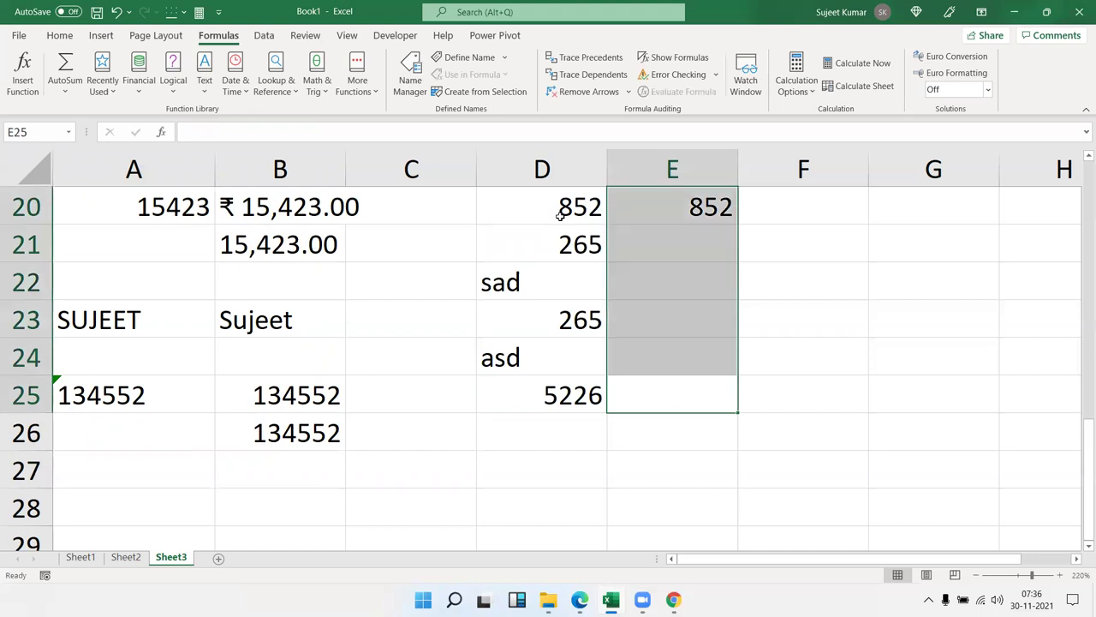
{"action": "key", "text": "ctrl+d"}
{"action": "key", "text": "Up"}
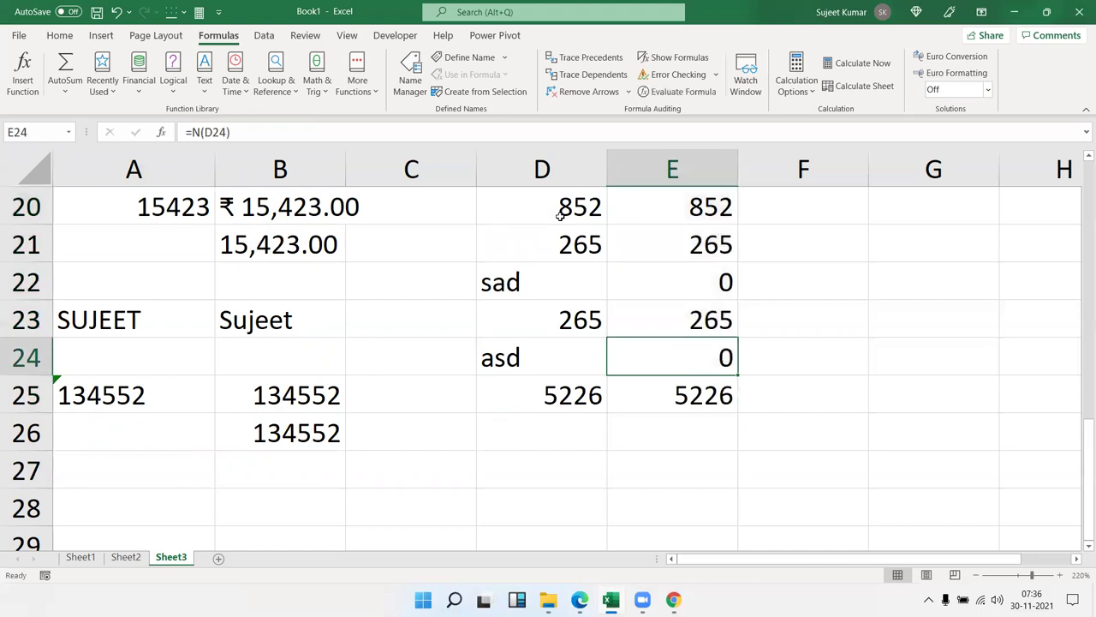
{"action": "key", "text": "ctrl+Up"}
- Put =T(D20) in F20 and fill it down through F25
{"action": "key", "text": "Right"}
{"action": "type", "text": "=t"}
{"action": "key", "text": "Tab"}
{"action": "key", "text": "Left"}
{"action": "key", "text": "Left"}
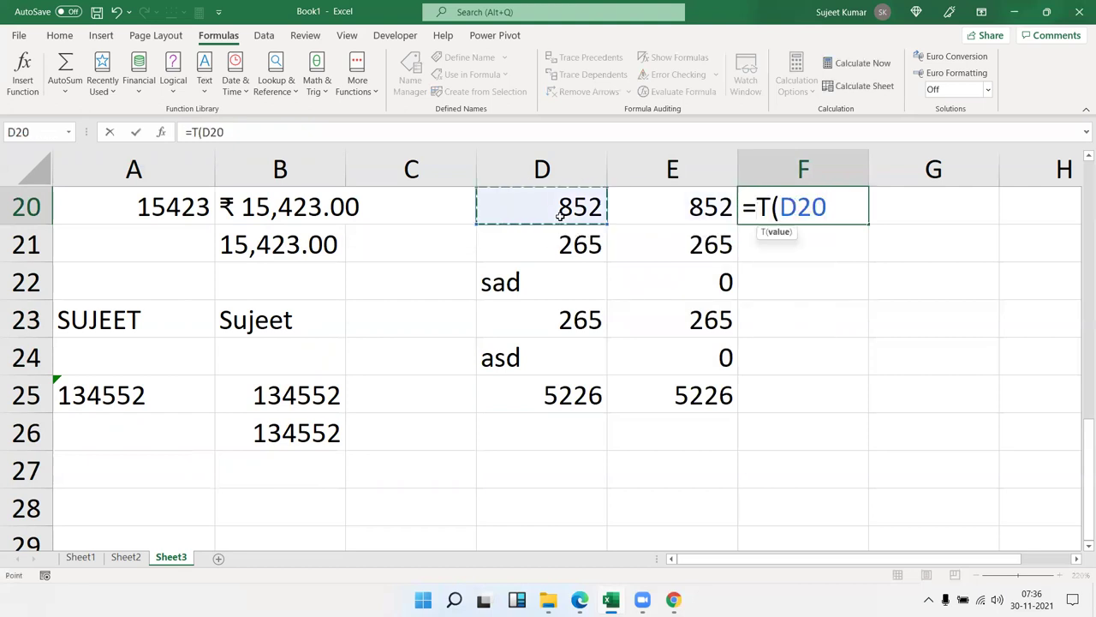
{"action": "key", "text": "Return"}
{"action": "key", "text": "Left"}
{"action": "key", "text": "ctrl+Down"}
{"action": "key", "text": "Right"}
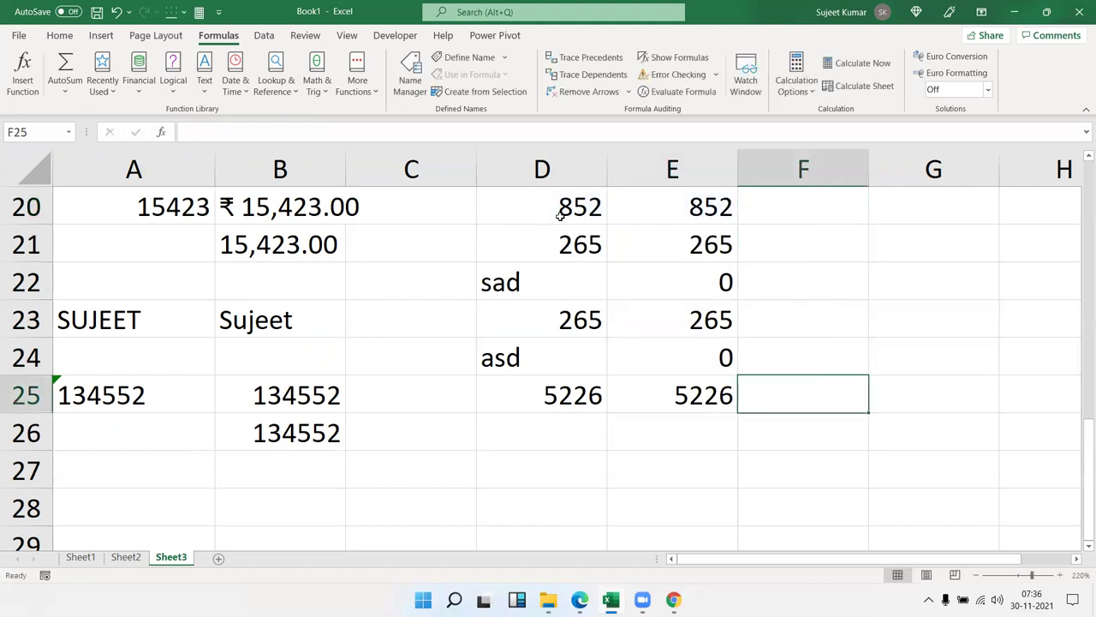
{"action": "key", "text": "ctrl+shift+Up"}
{"action": "key", "text": "ctrl+d"}
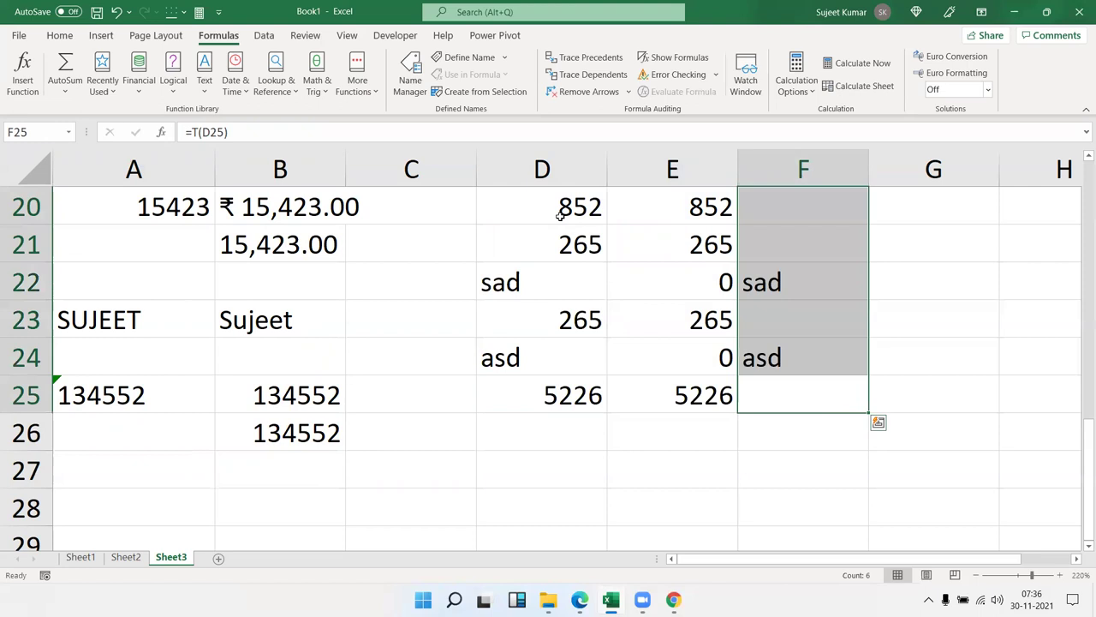
{"action": "left_click", "coordinate": [123, 476]}
{"action": "left_click", "coordinate": [203, 93]}
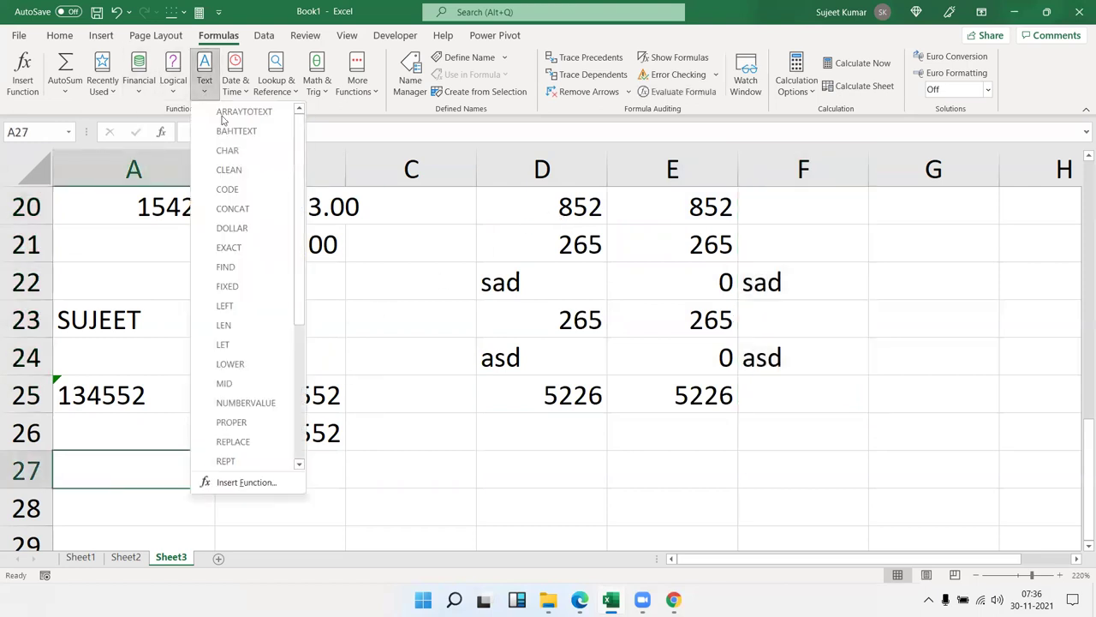
{"action": "left_click", "coordinate": [308, 223]}
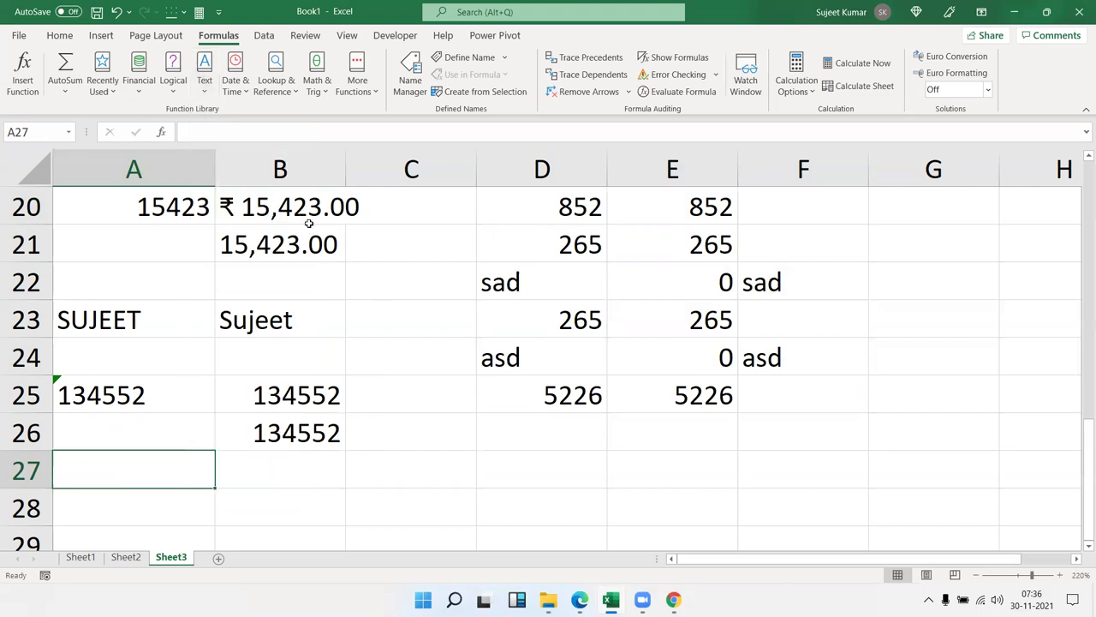
{"action": "left_click", "coordinate": [203, 85]}
{"action": "scroll", "coordinate": [291, 189], "scroll_direction": "down", "scroll_amount": 1}
{"action": "scroll", "coordinate": [282, 300], "scroll_direction": "down", "scroll_amount": 3}
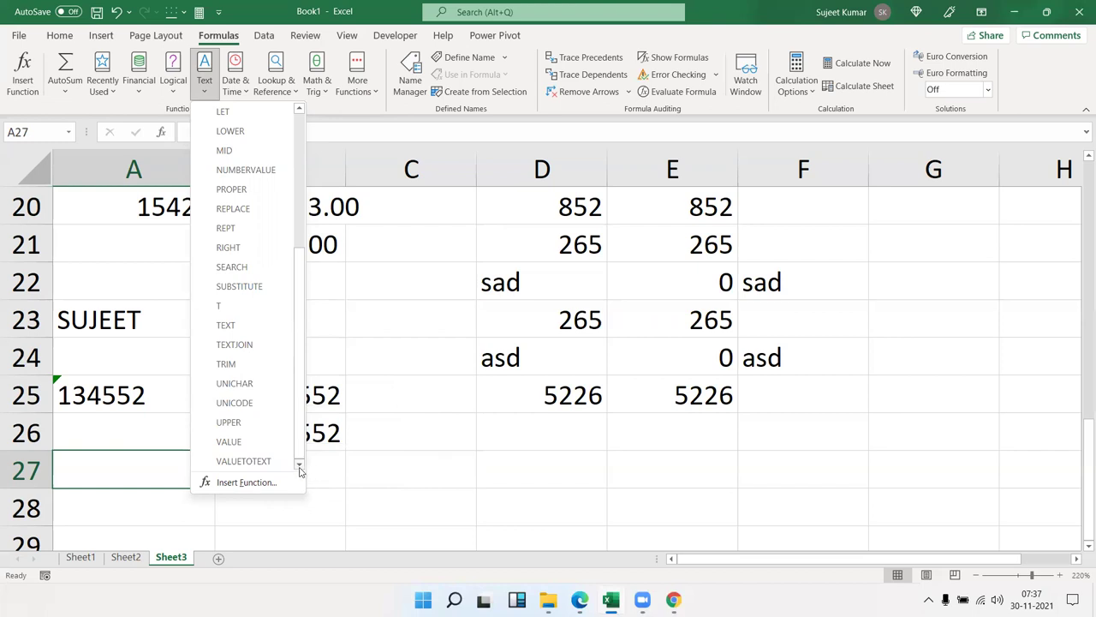
- Type 45821 in A27 and enter =VALUETOTEXT(A27) in B27
{"action": "left_click", "coordinate": [327, 486]}
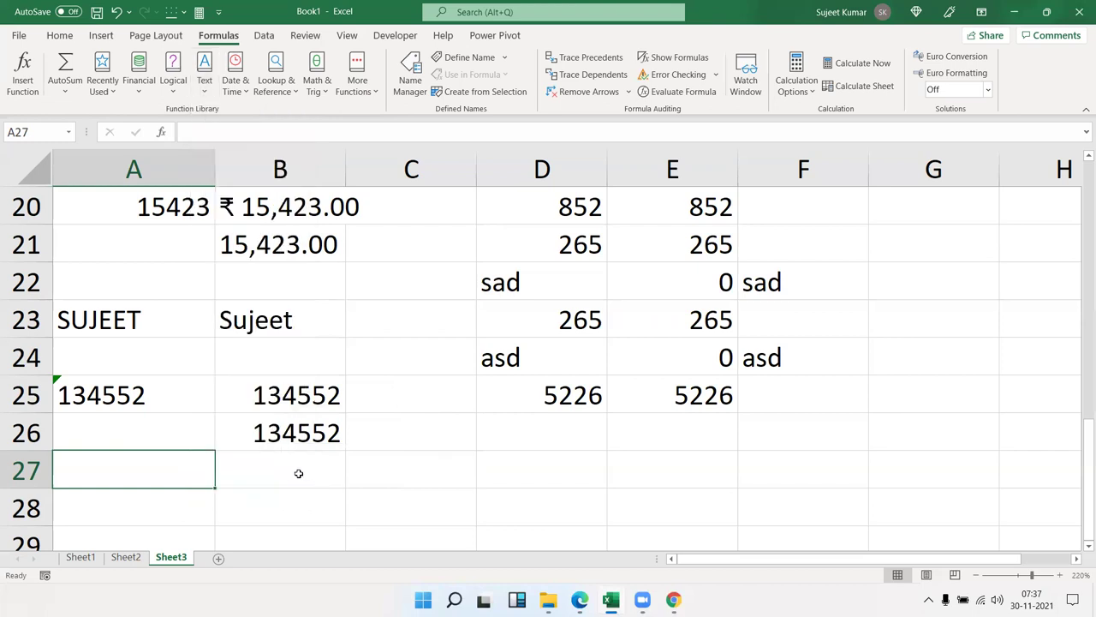
{"action": "type", "text": "45821"}
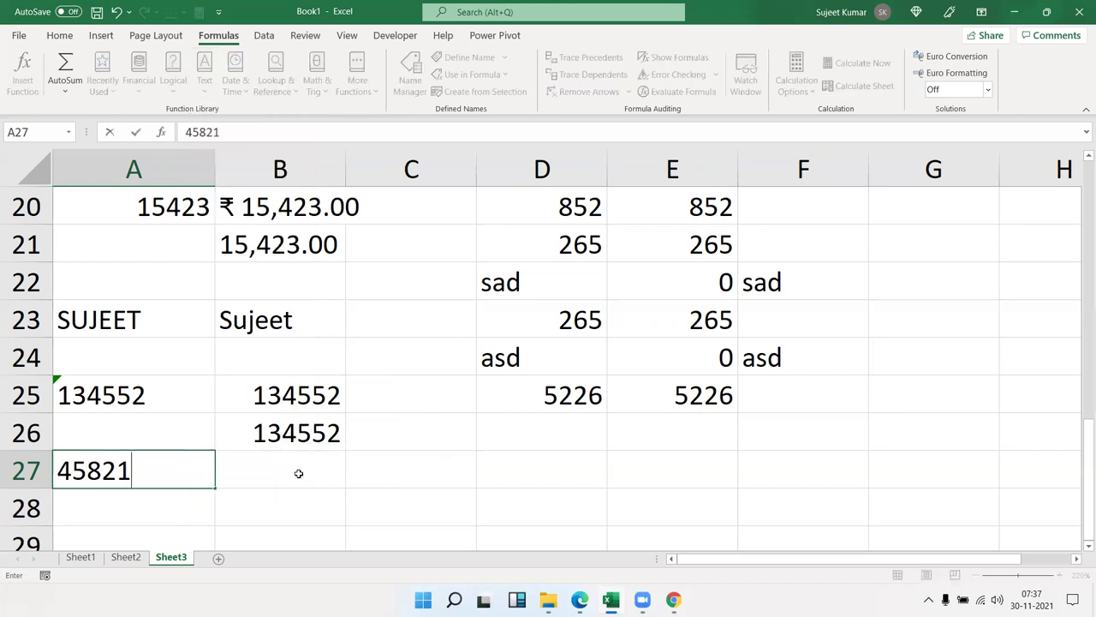
{"action": "left_click", "coordinate": [299, 473]}
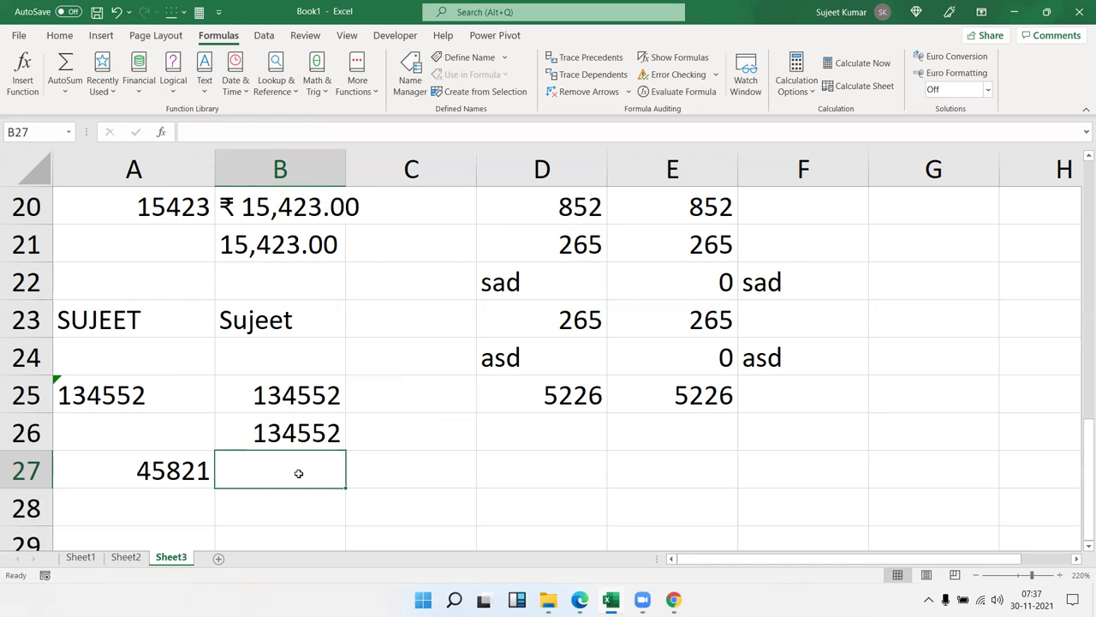
{"action": "type", "text": "=co"}
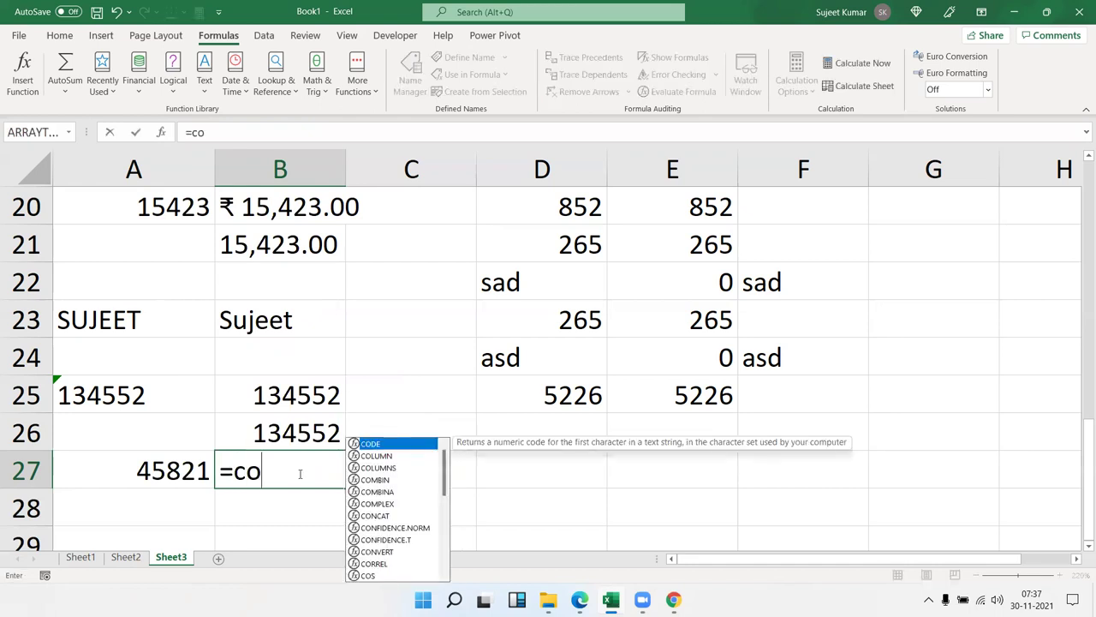
{"action": "type", "text": "d"}
{"action": "key", "text": "BackSpace"}
{"action": "key", "text": "BackSpace"}
{"action": "key", "text": "BackSpace"}
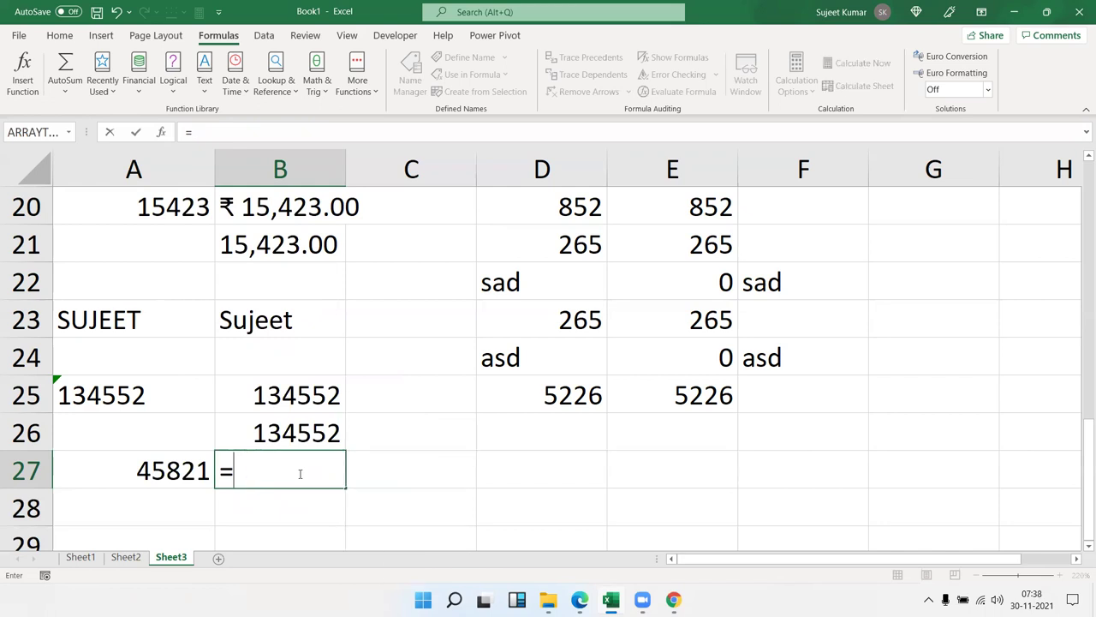
{"action": "type", "text": "un"}
{"action": "key", "text": "BackSpace"}
{"action": "key", "text": "BackSpace"}
{"action": "type", "text": "numb"}
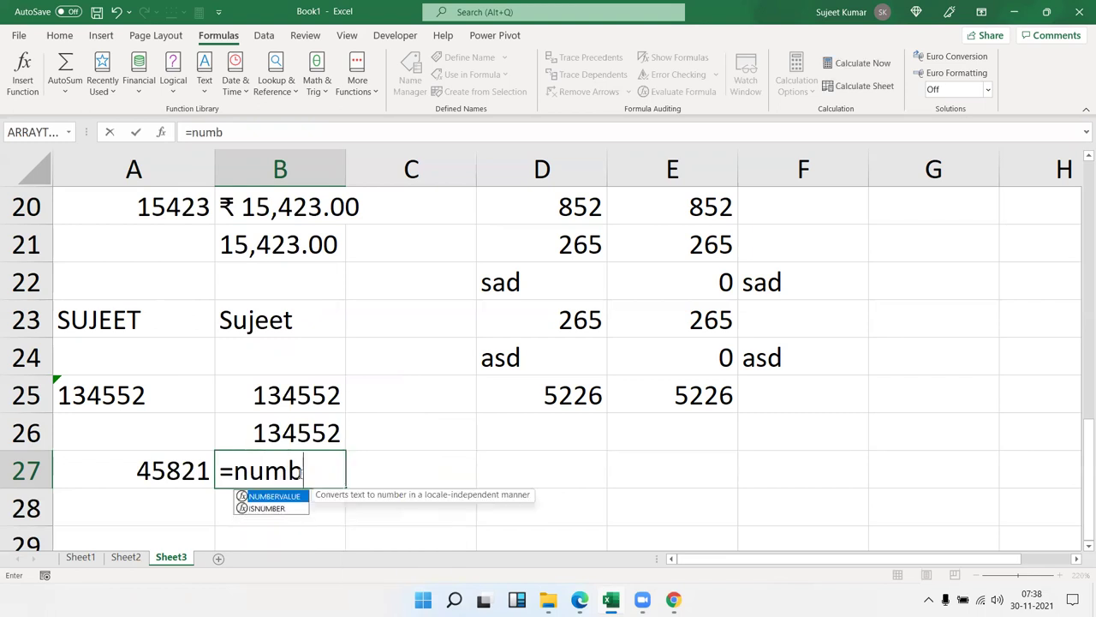
{"action": "key", "text": "BackSpace"}
{"action": "key", "text": "BackSpace"}
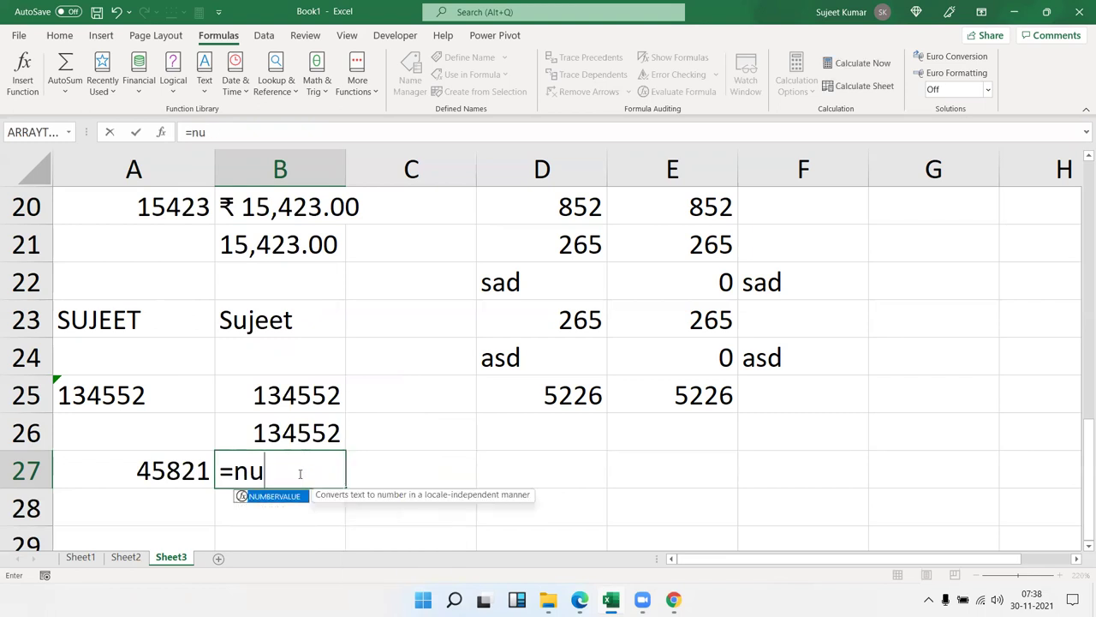
{"action": "key", "text": "BackSpace"}
{"action": "key", "text": "BackSpace"}
{"action": "type", "text": "va"}
{"action": "key", "text": "Down"}
{"action": "key", "text": "Tab"}
{"action": "key", "text": "Left"}
{"action": "key", "text": "Return"}
- Compare the B27 VALUETOTEXT result with A27 and the VALUE formula in B25
{"action": "key", "text": "Up"}
{"action": "key", "text": "Left"}
{"action": "key", "text": "Up"}
{"action": "key", "text": "Up"}
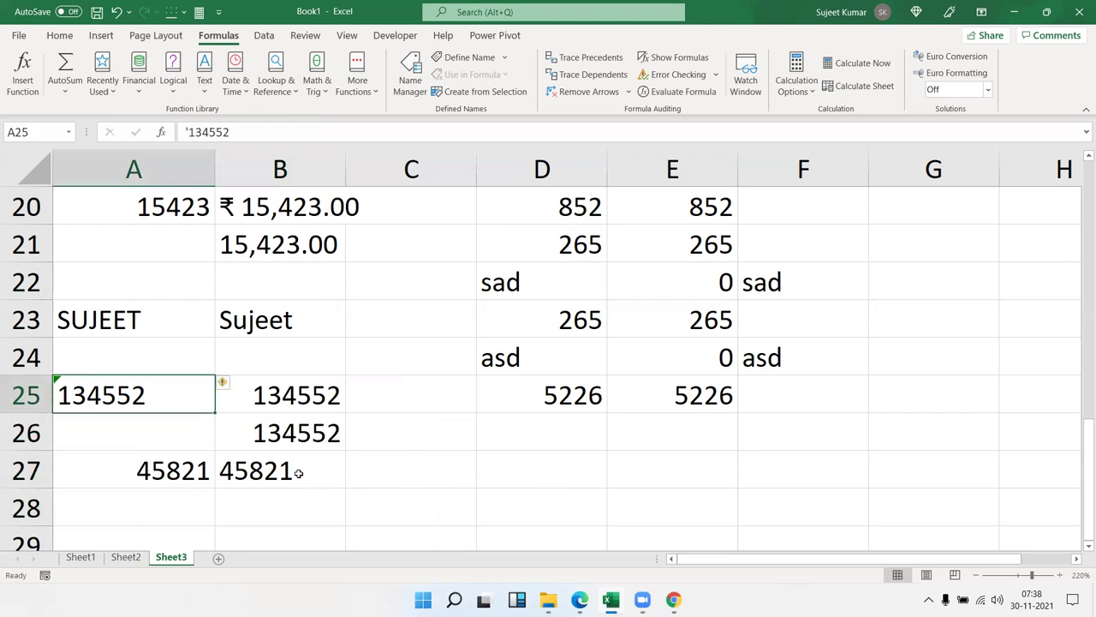
{"action": "key", "text": "Right"}
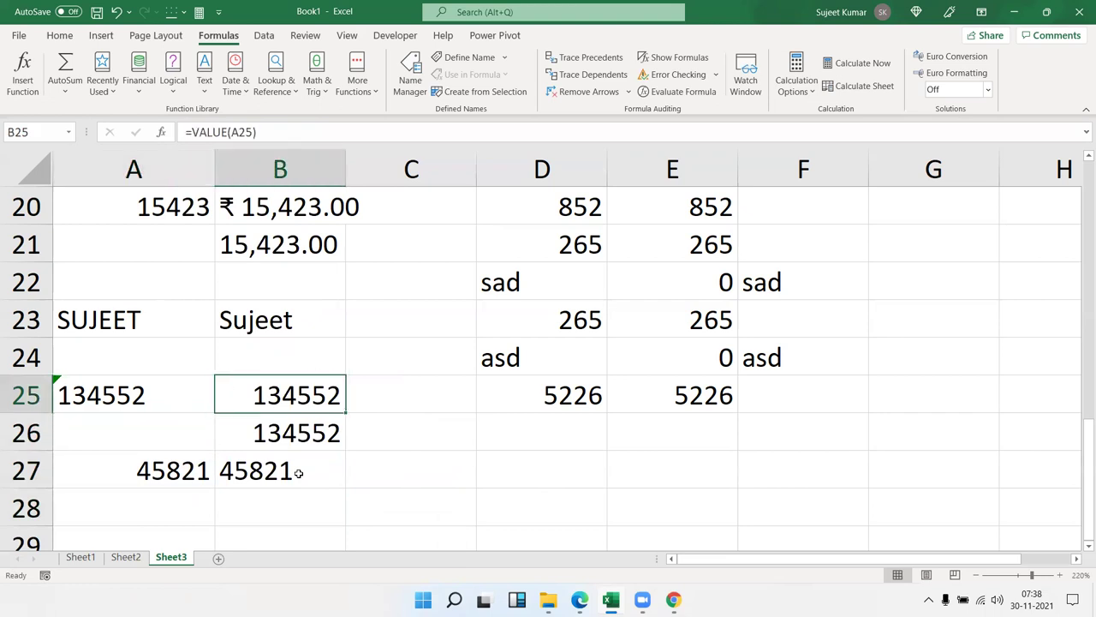
{"action": "key", "text": "Down"}
{"action": "key", "text": "Down"}
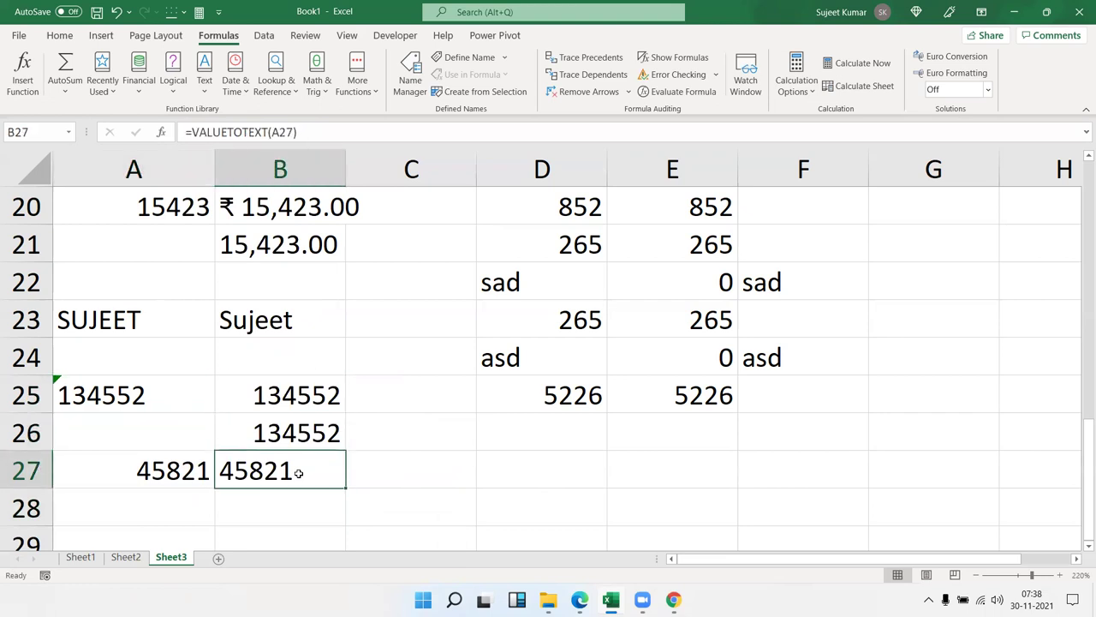
{"action": "key", "text": "Left"}
{"action": "key", "text": "Right"}
{"action": "key", "text": "Down"}
{"action": "key", "text": "Down"}
{"action": "key", "text": "Down"}
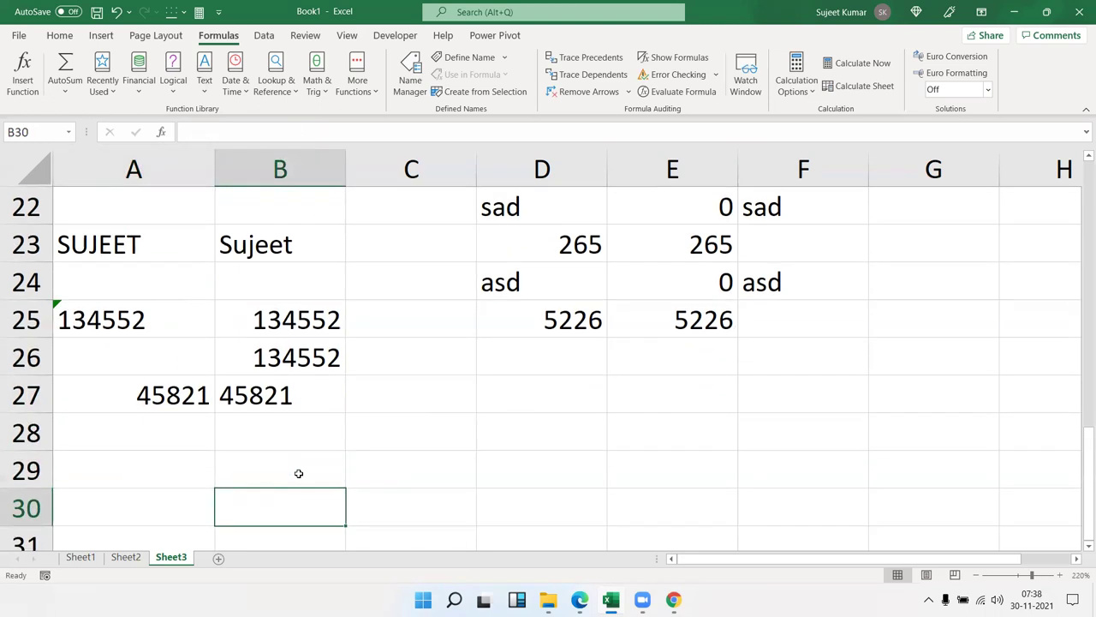
- Enter the text '125 in A29 and the number 125 in C29
{"action": "key", "text": "Down"}
{"action": "key", "text": "Down"}
{"action": "key", "text": "Up"}
{"action": "key", "text": "Up"}
{"action": "key", "text": "Up"}
{"action": "key", "text": "Up"}
{"action": "key", "text": "Left"}
{"action": "key", "text": "Down"}
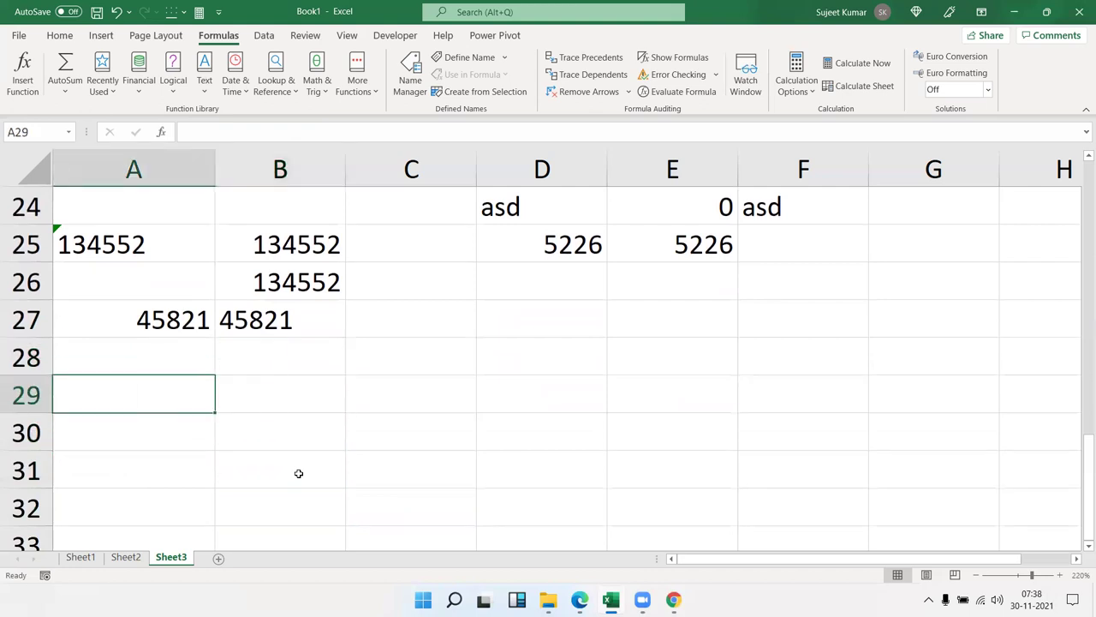
{"action": "type", "text": "'125"}
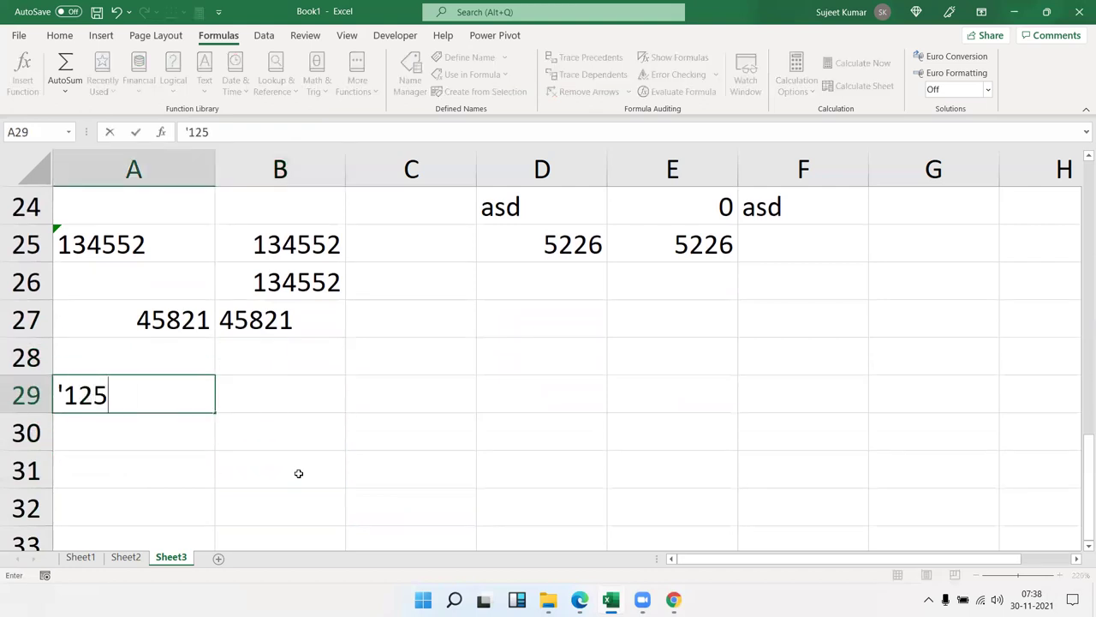
{"action": "key", "text": "Tab"}
{"action": "key", "text": "Tab"}
{"action": "type", "text": "125"}
{"action": "key", "text": "Return"}
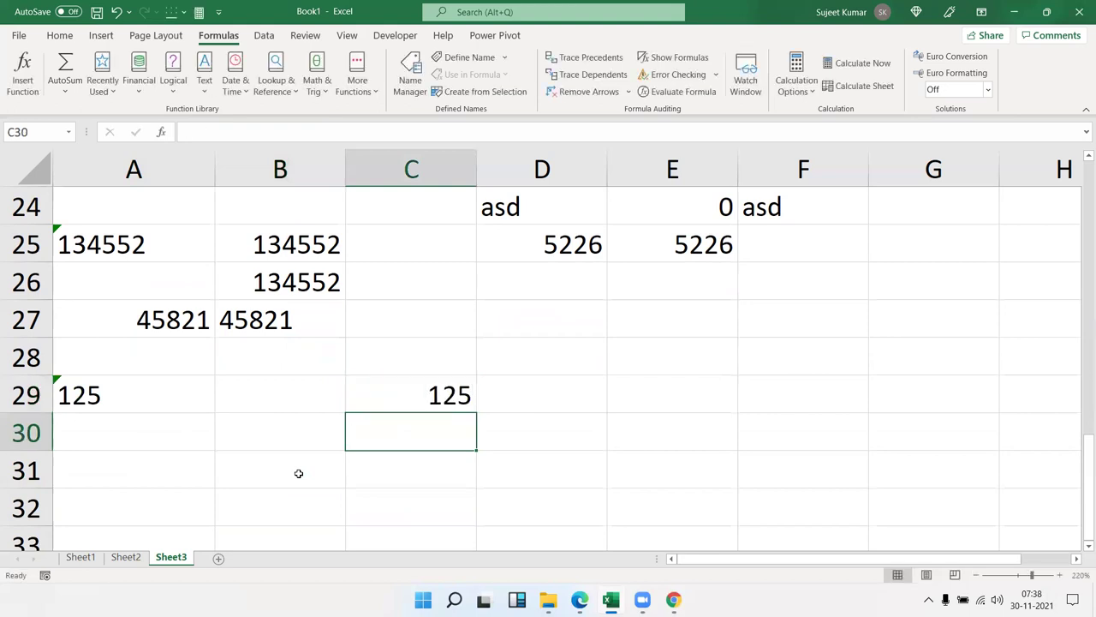
- Test whether A29 equals C29 in B30, then delete the FALSE result
{"action": "key", "text": "Left"}
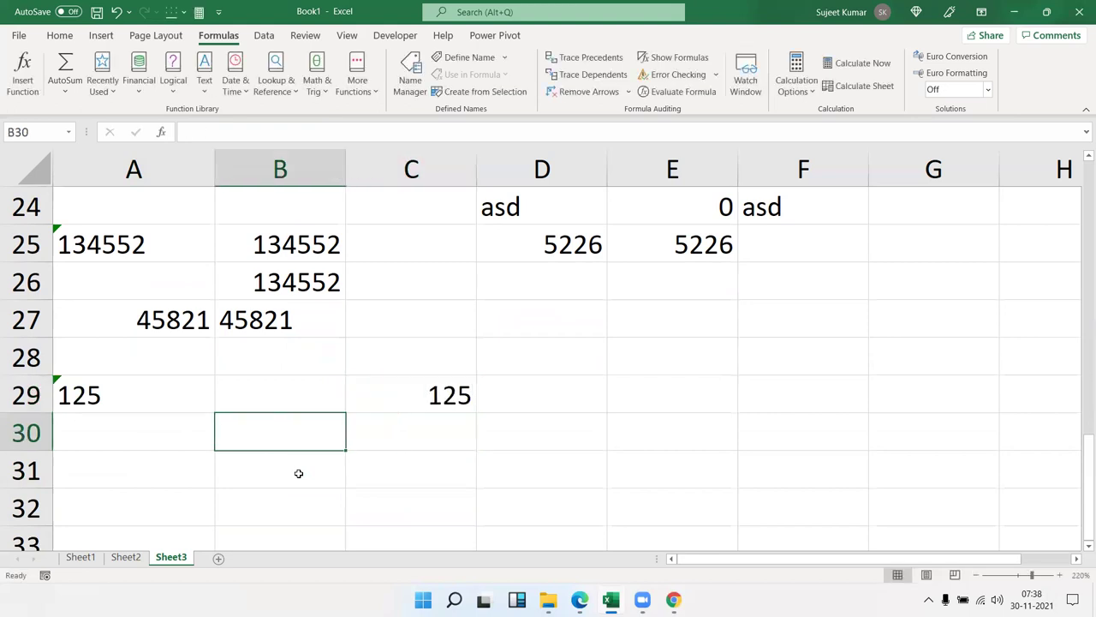
{"action": "type", "text": "="}
{"action": "key", "text": "Up"}
{"action": "key", "text": "Left"}
{"action": "type", "text": "="}
{"action": "key", "text": "Right"}
{"action": "key", "text": "Right"}
{"action": "key", "text": "Up"}
{"action": "key", "text": "Left"}
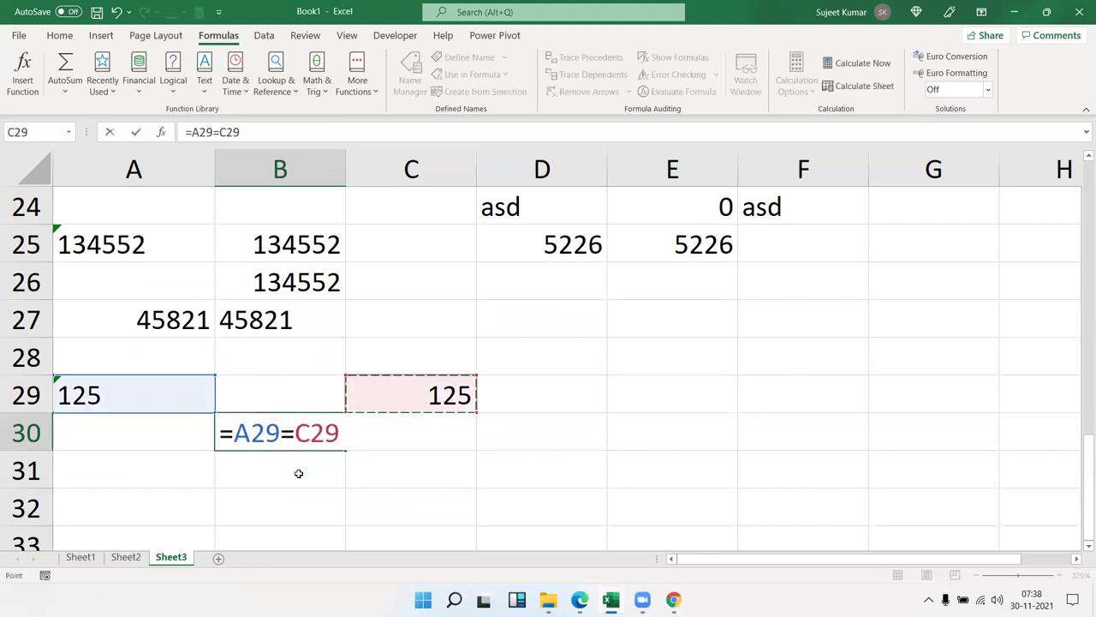
{"action": "key", "text": "Return"}
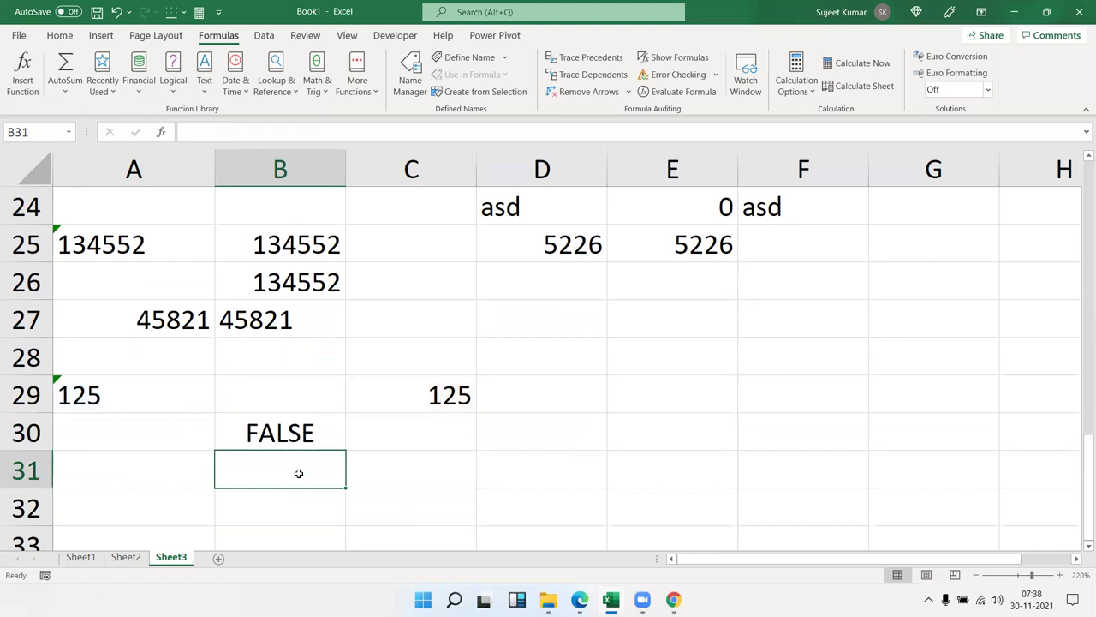
{"action": "key", "text": "Up"}
{"action": "key", "text": "Delete"}
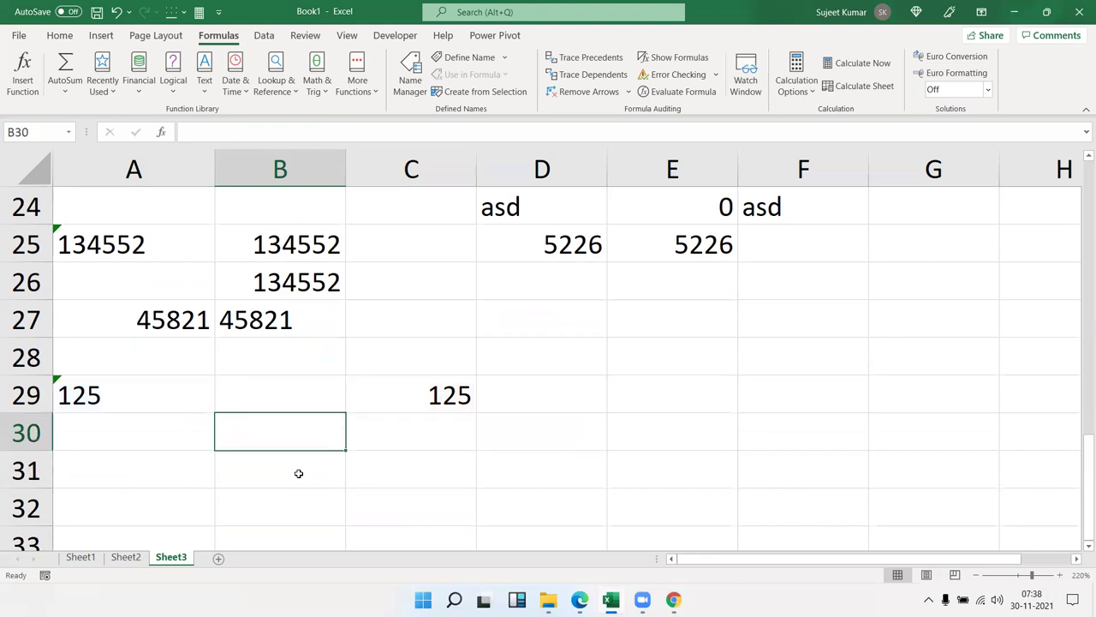
{"action": "key", "text": "Up"}
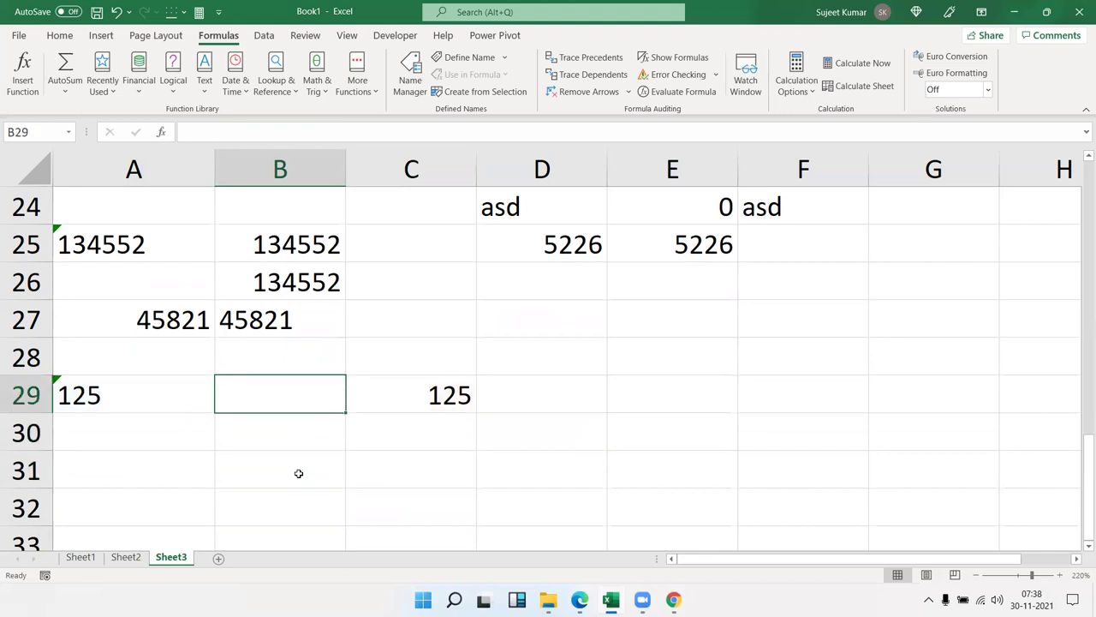
- Enter =VALUE(A29) in B29 to turn the text 125 into a number
{"action": "type", "text": "=vl"}
{"action": "key", "text": "Tab"}
{"action": "key", "text": "Left"}
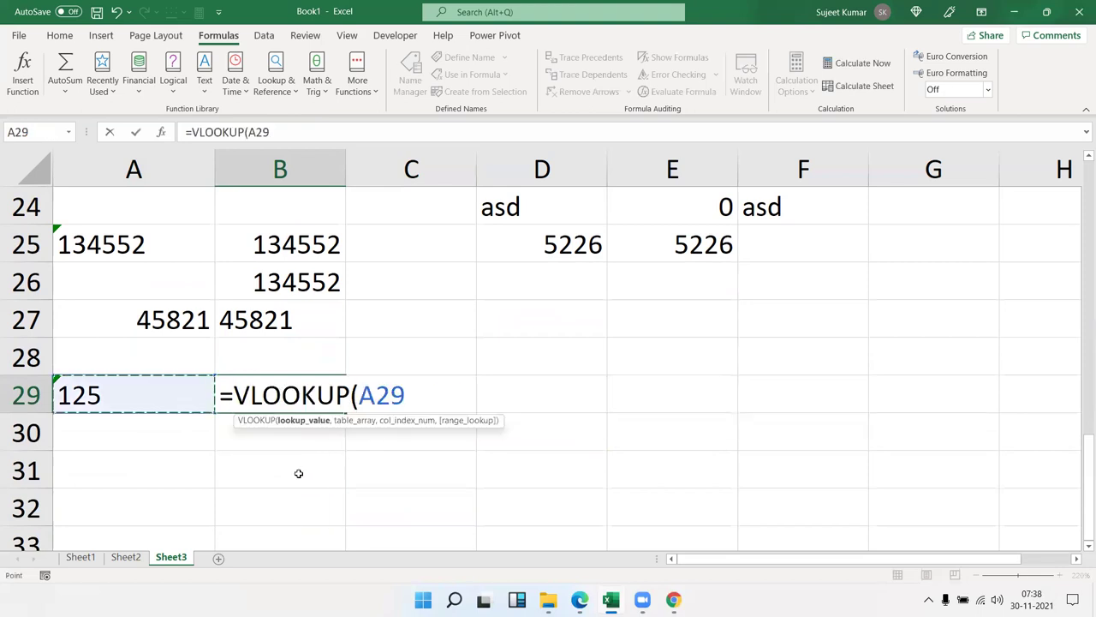
{"action": "key", "text": "Escape"}
{"action": "type", "text": "=val"}
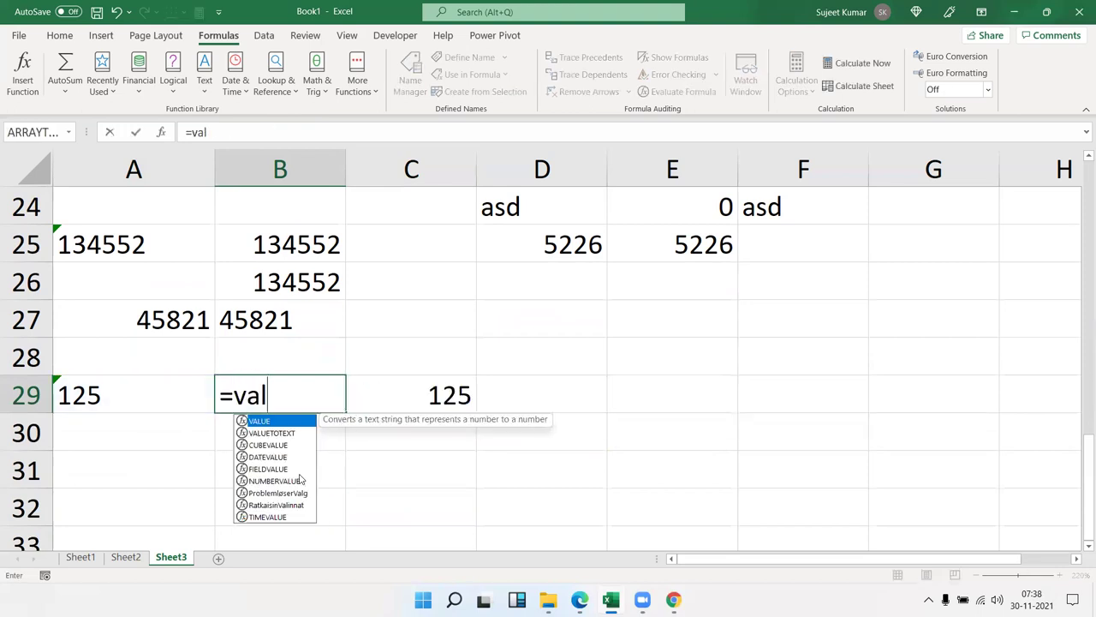
{"action": "key", "text": "Tab"}
{"action": "key", "text": "Left"}
{"action": "key", "text": "Return"}
{"action": "key", "text": "Up"}
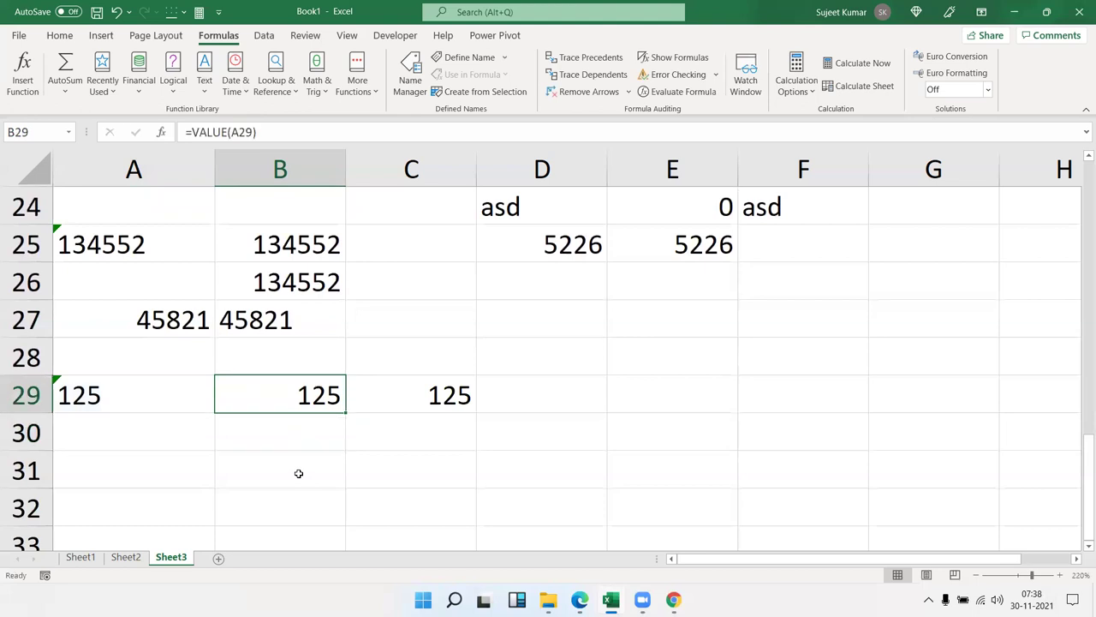
- Enter =VALUETOTEXT(C29) in D29
{"action": "key", "text": "Right"}
{"action": "key", "text": "Right"}
{"action": "type", "text": "=val"}
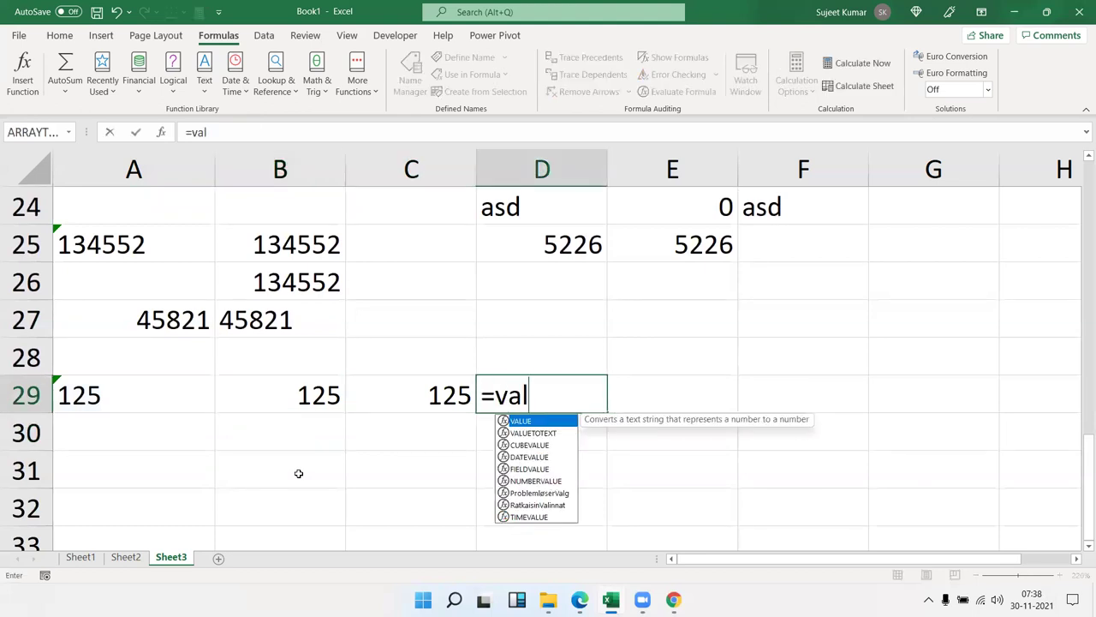
{"action": "key", "text": "Down"}
{"action": "key", "text": "Tab"}
{"action": "key", "text": "Left"}
{"action": "key", "text": "Return"}
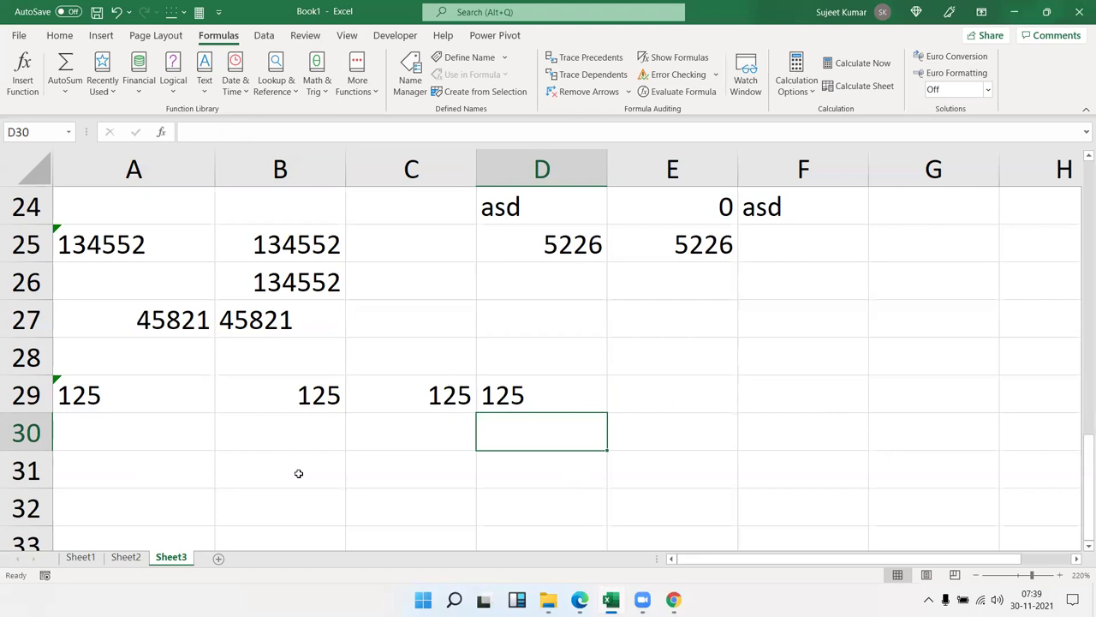
- Compare the VALUETOTEXT formula in D29 with the text-entered 125 in A29
{"action": "key", "text": "Up"}
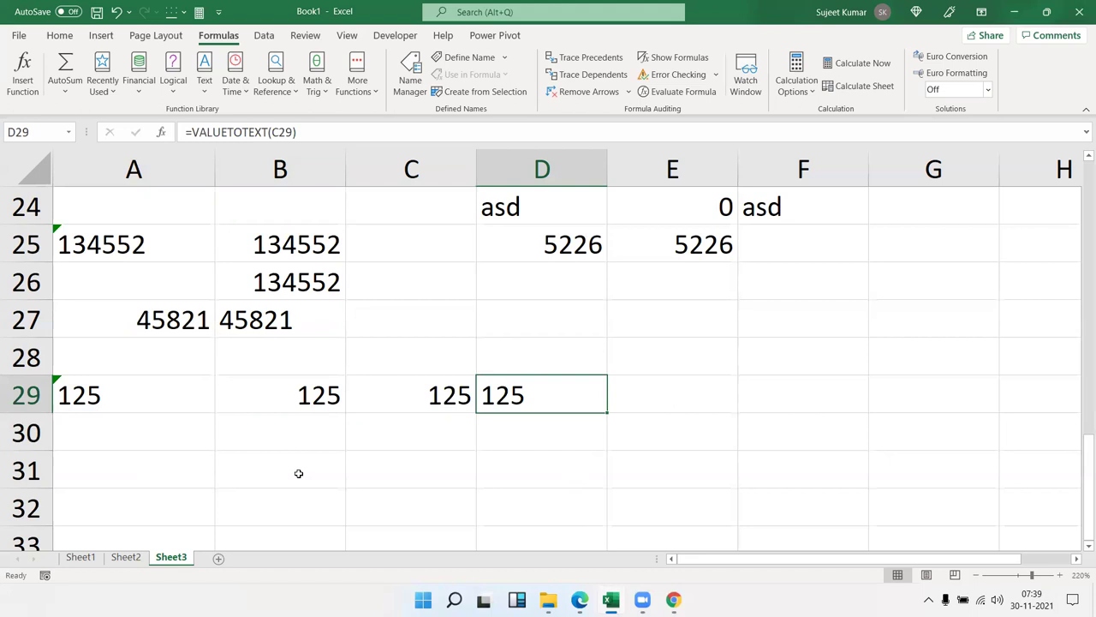
{"action": "key", "text": "Left"}
{"action": "key", "text": "Left"}
{"action": "key", "text": "Left"}
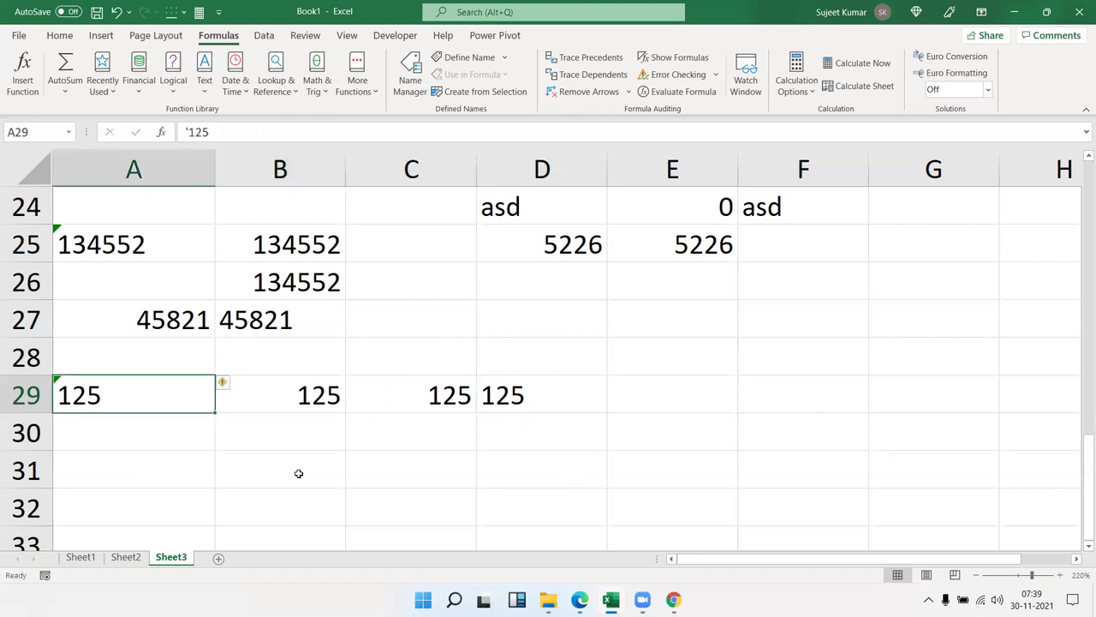
{"action": "key", "text": "Right"}
{"action": "key", "text": "Right"}
{"action": "key", "text": "Right"}
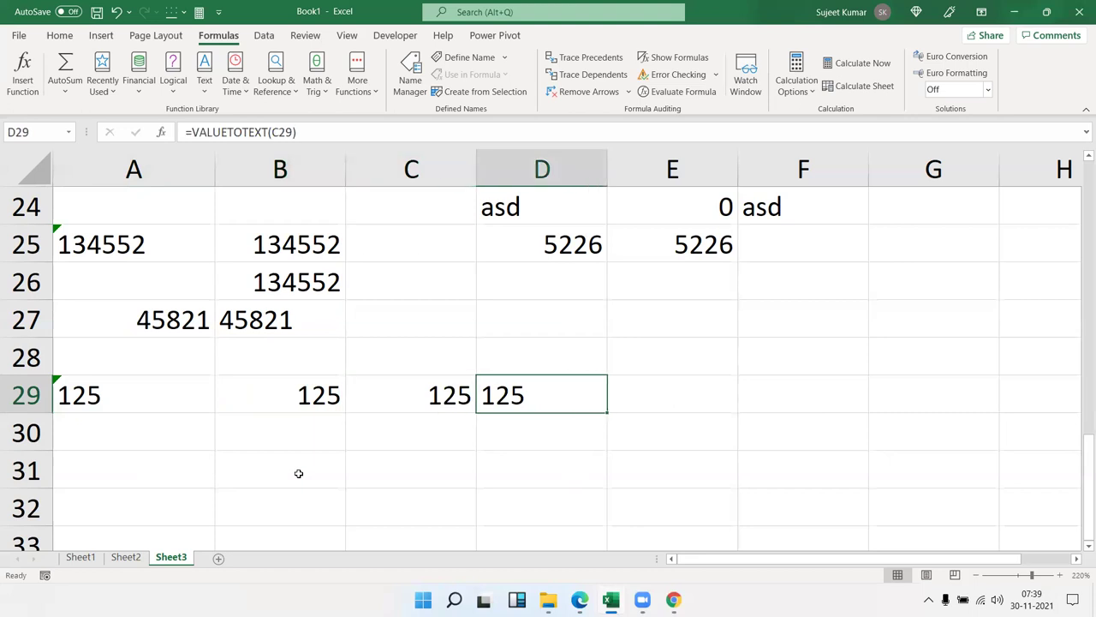
{"action": "key", "text": "Left"}
{"action": "key", "text": "Left"}
{"action": "key", "text": "Left"}
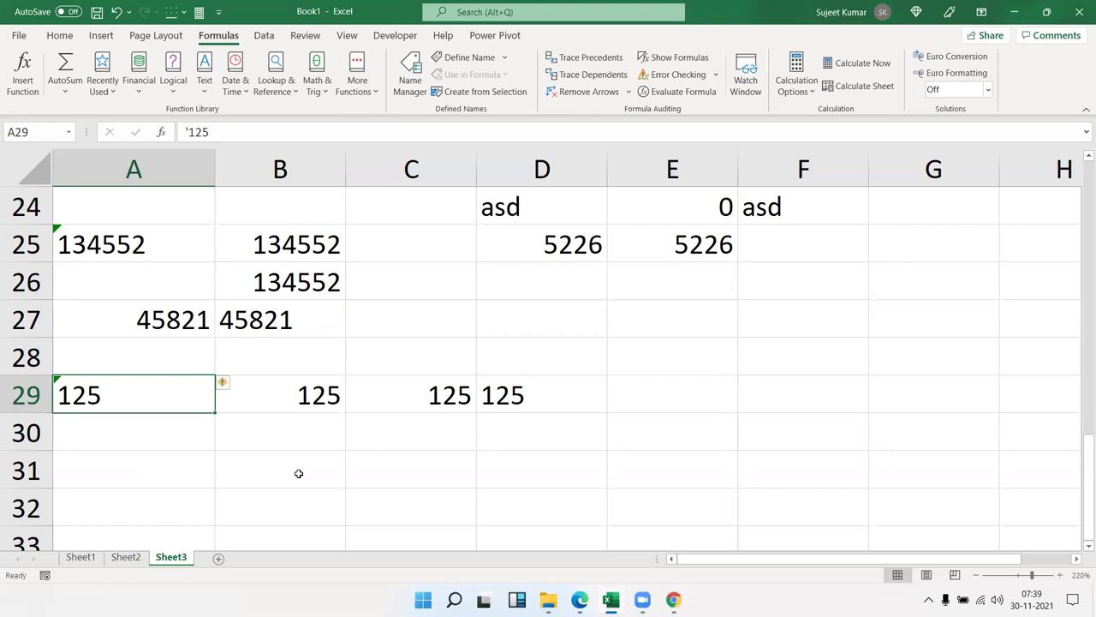
{"action": "key", "text": "Right"}
{"action": "key", "text": "Right"}
{"action": "key", "text": "Right"}
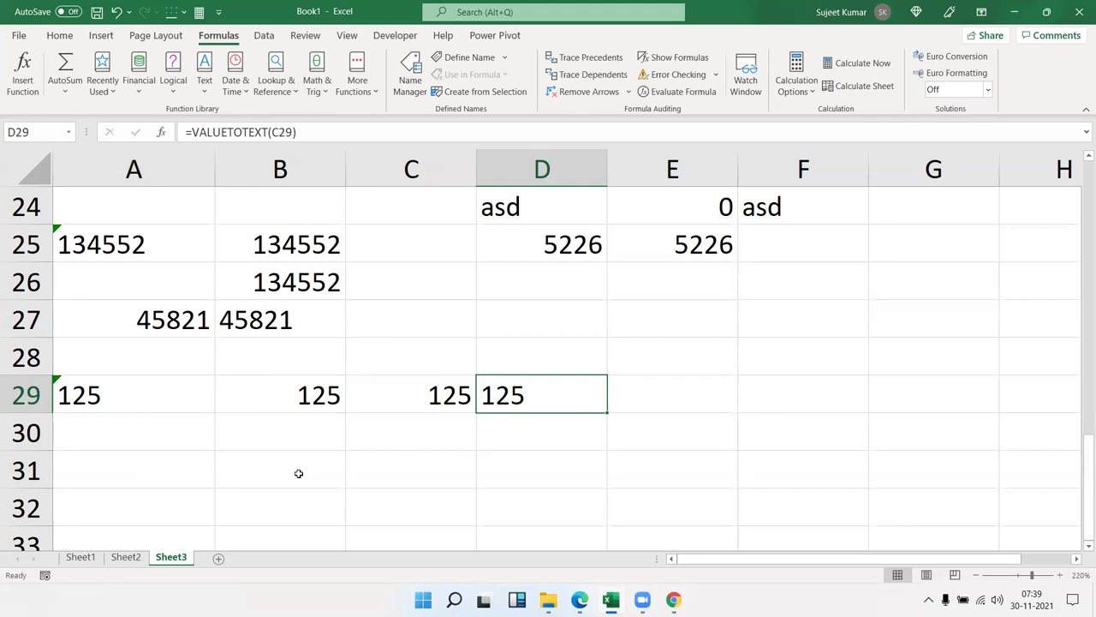
- Inspect the D29 formula and A29's apostrophe-prefixed content, leaving both unchanged
{"action": "key", "text": "F2"}
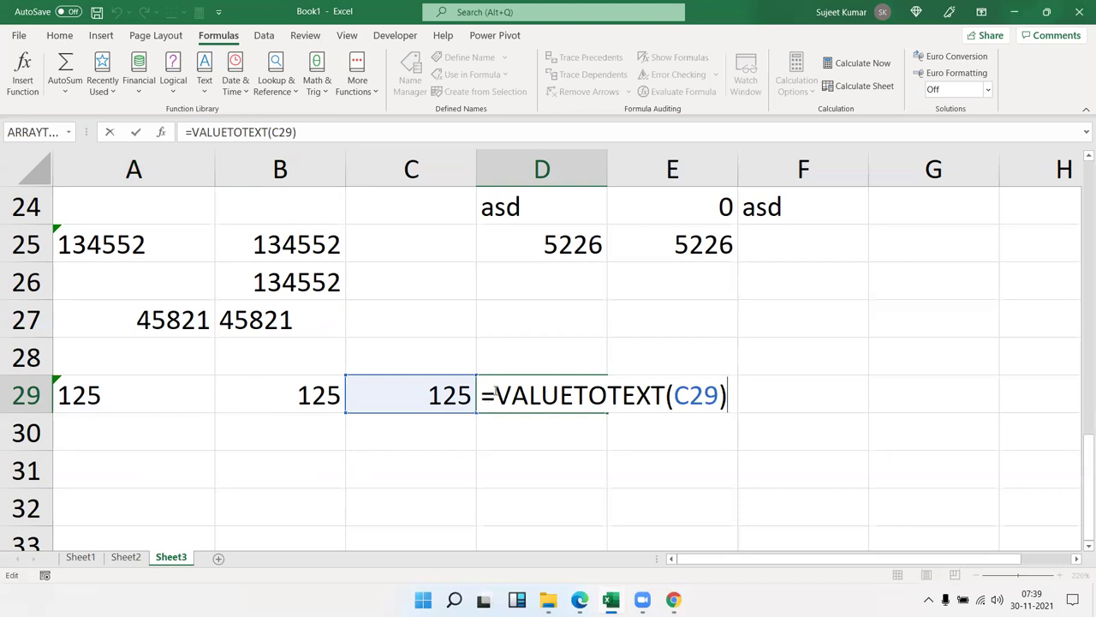
{"action": "left_click_drag", "start_coordinate": [495, 395], "coordinate": [762, 403]}
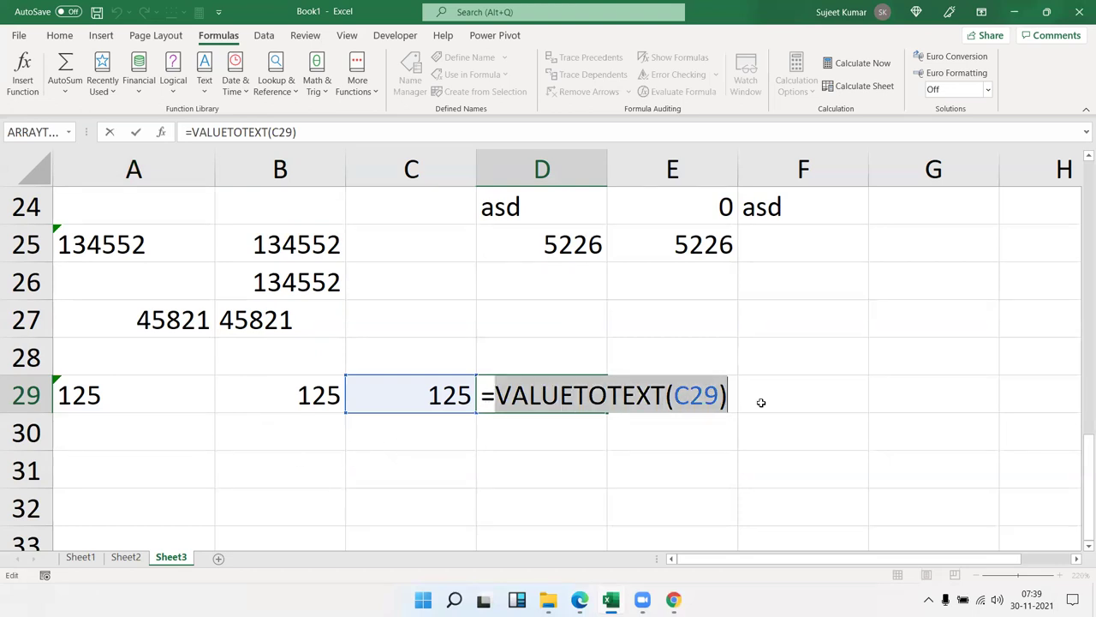
{"action": "key", "text": "Return"}
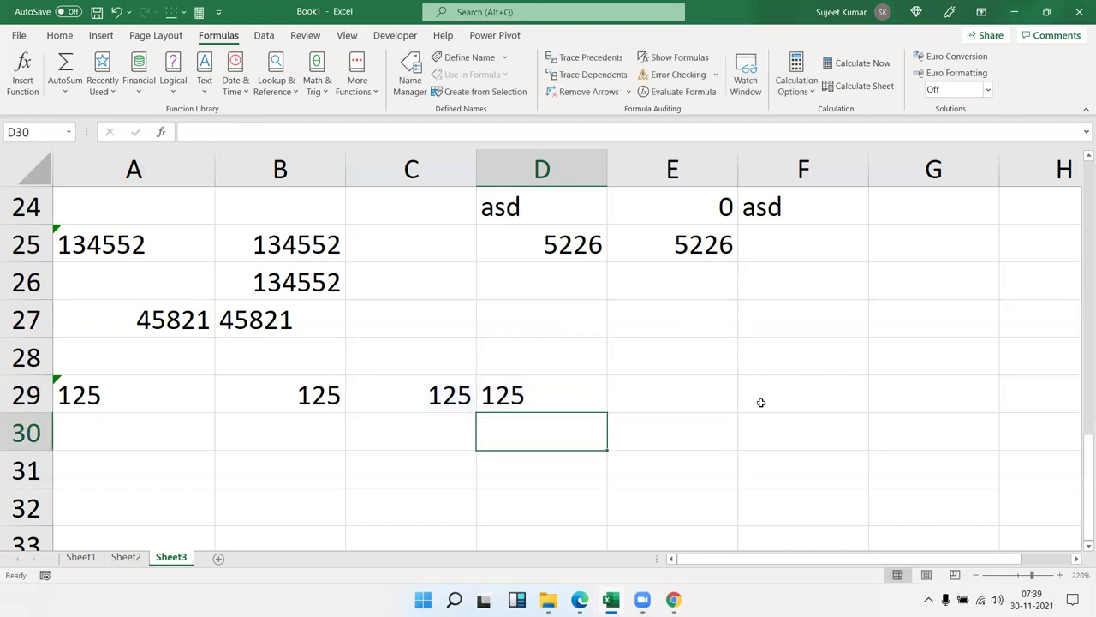
{"action": "key", "text": "Up"}
{"action": "key", "text": "Left"}
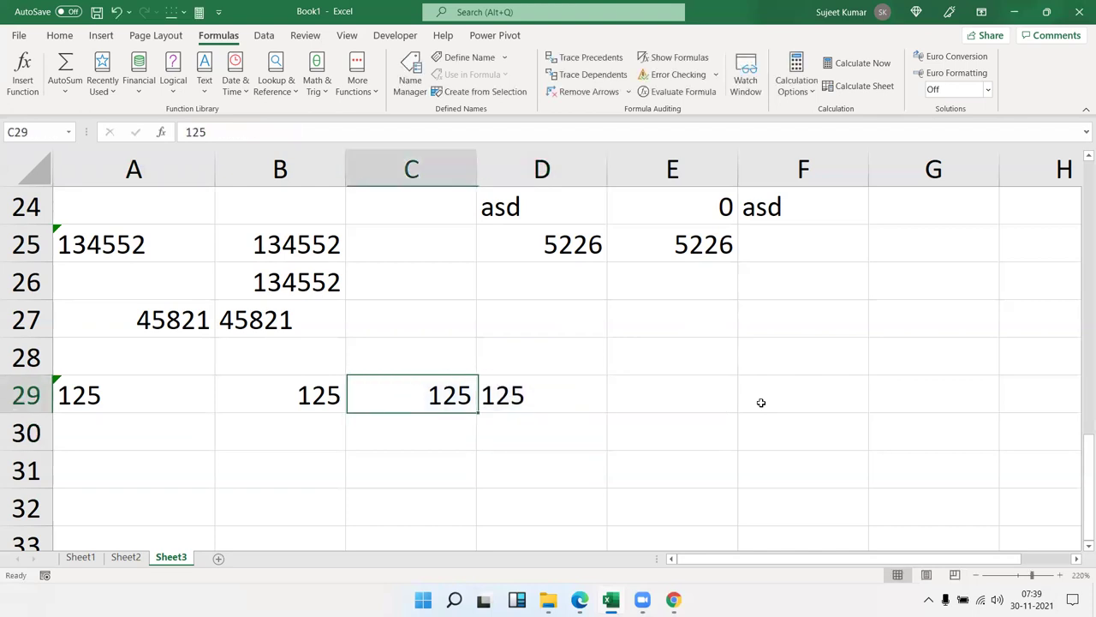
{"action": "key", "text": "Left"}
{"action": "key", "text": "Left"}
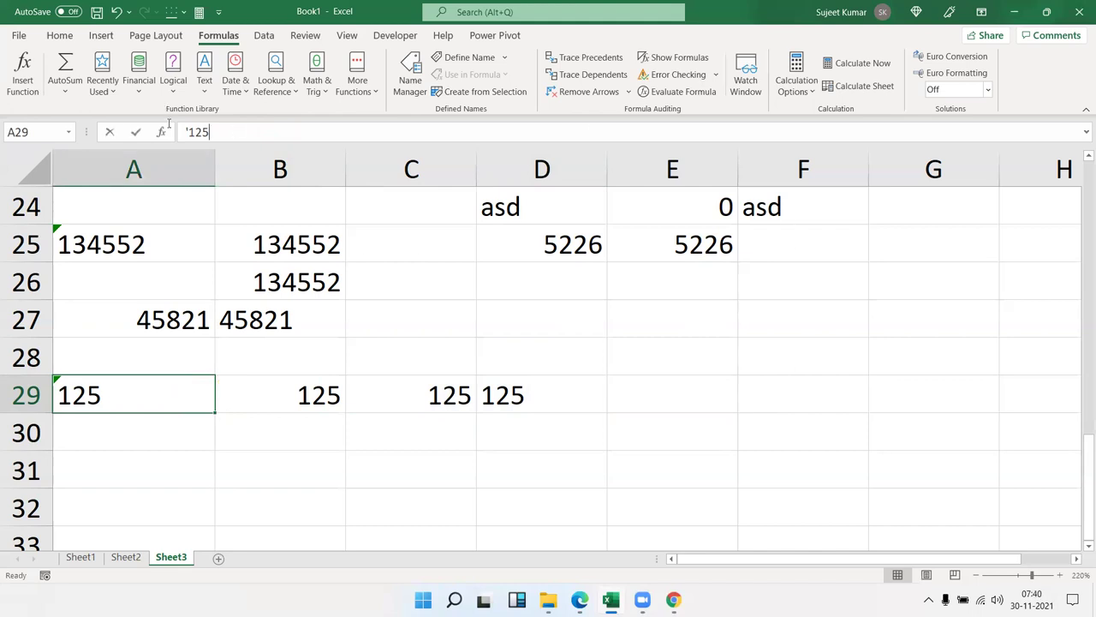
{"action": "left_click_drag", "start_coordinate": [210, 132], "coordinate": [158, 128]}
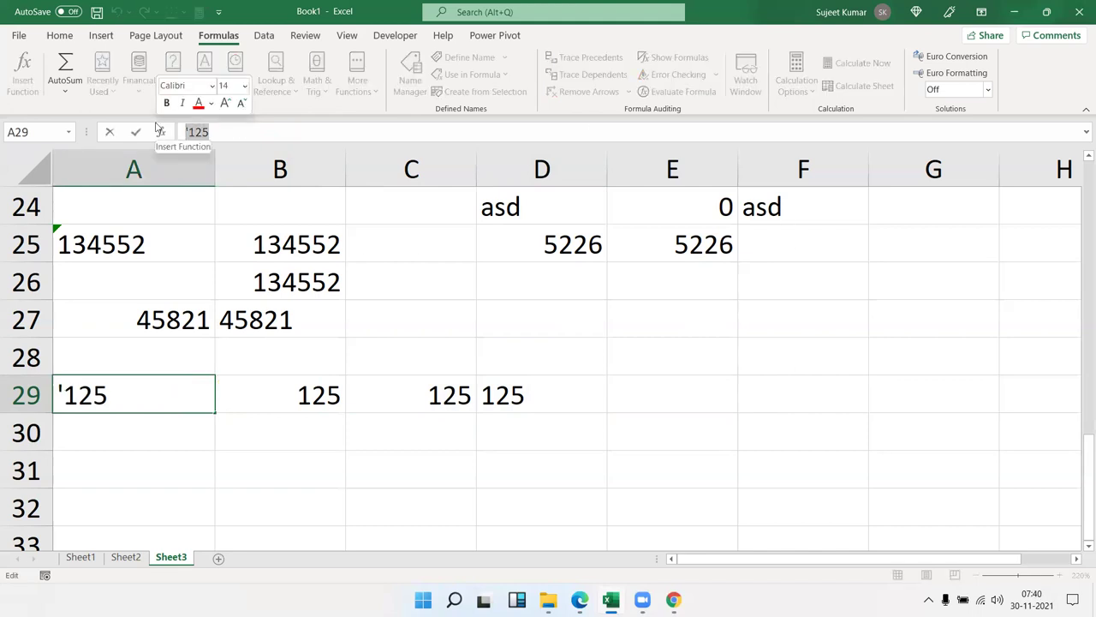
{"action": "key", "text": "Escape"}
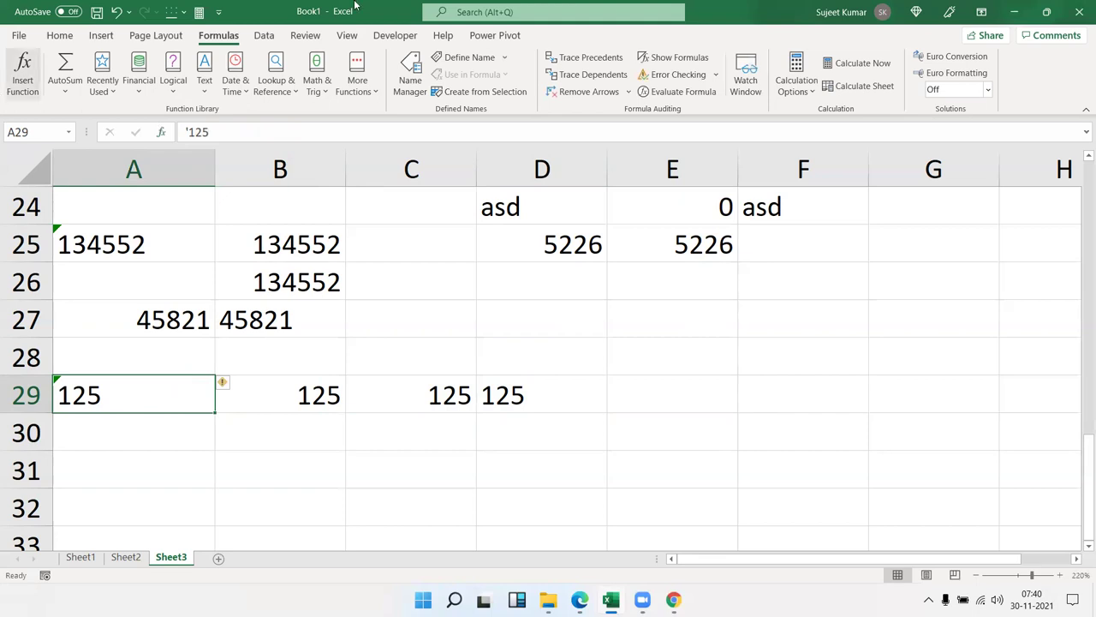
- Browse the Formulas tab's list of text functions, then dismiss it
{"action": "left_click", "coordinate": [217, 92]}
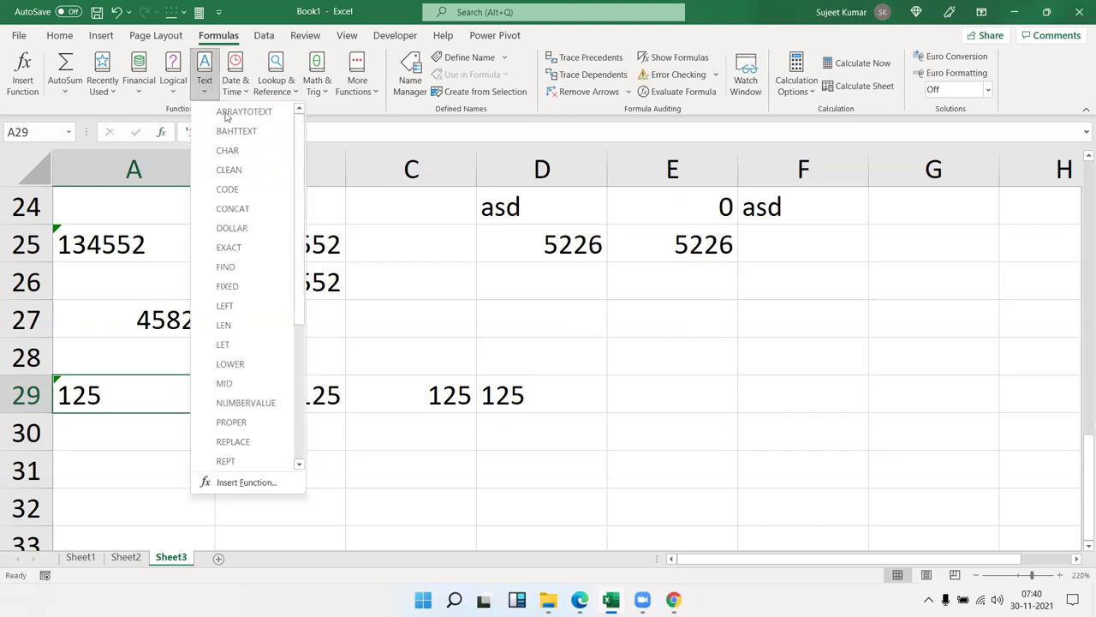
{"action": "scroll", "coordinate": [323, 392], "scroll_direction": "down", "scroll_amount": 5}
{"action": "scroll", "coordinate": [321, 396], "scroll_direction": "up", "scroll_amount": 13}
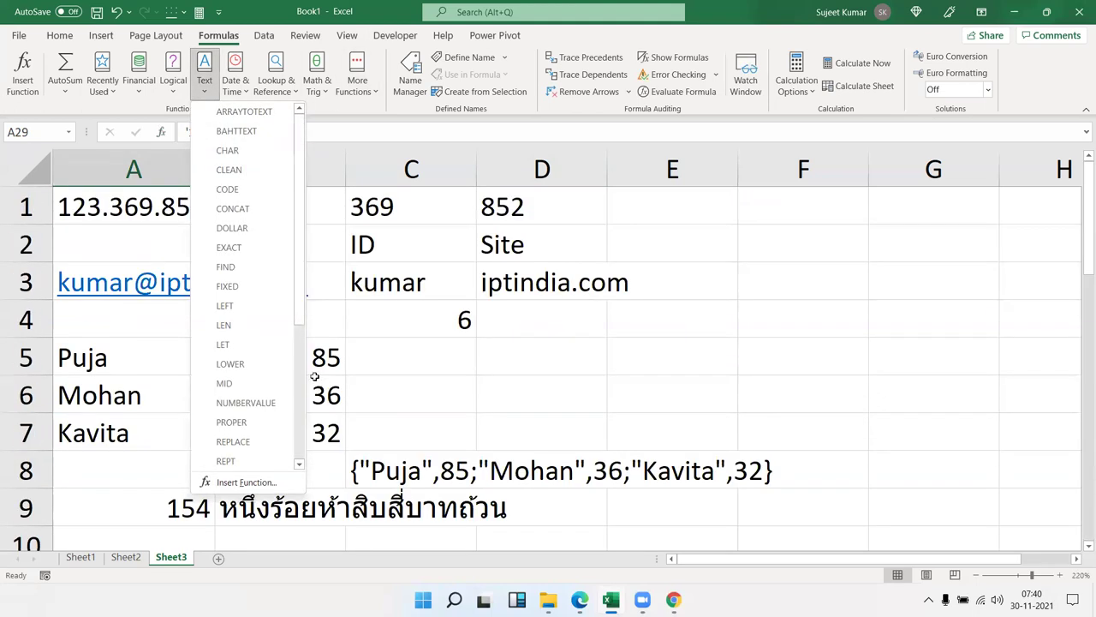
{"action": "left_click", "coordinate": [435, 363]}
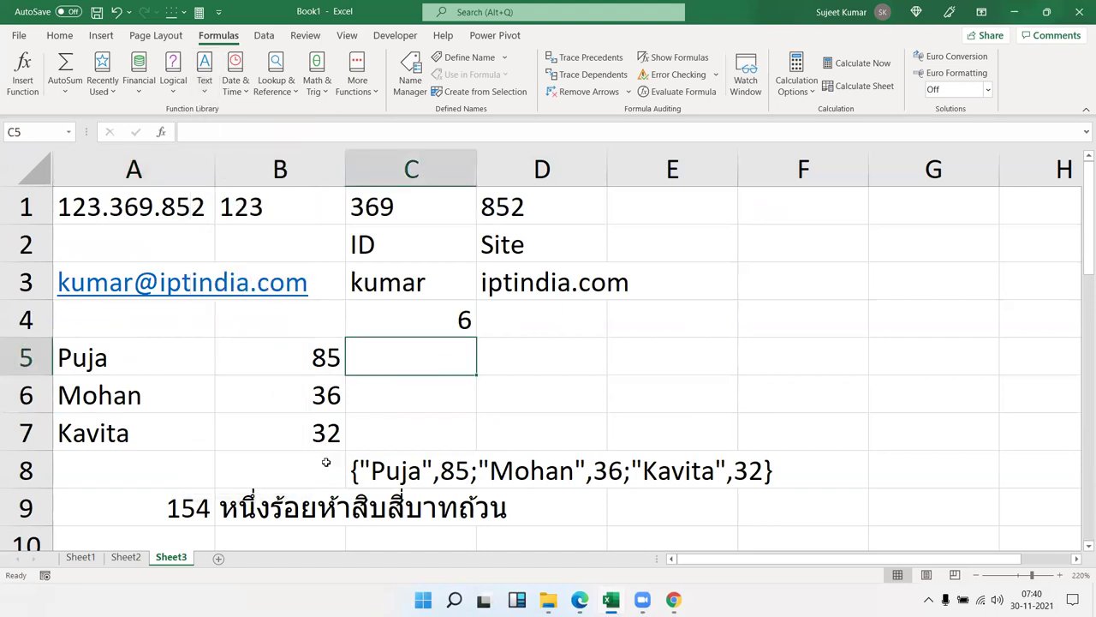
- Add a new worksheet, Sheet4, after Sheet3 and enter A in cell A2
{"action": "left_click", "coordinate": [219, 557]}
{"action": "scroll", "coordinate": [184, 353], "scroll_direction": "up", "scroll_amount": 4}
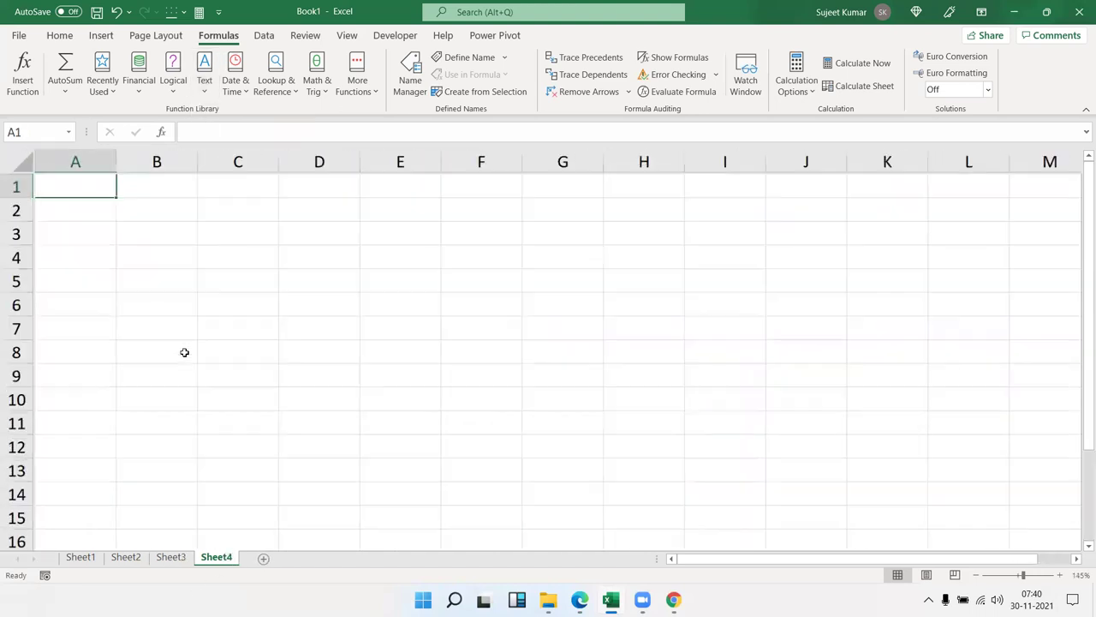
{"action": "key", "text": "Return"}
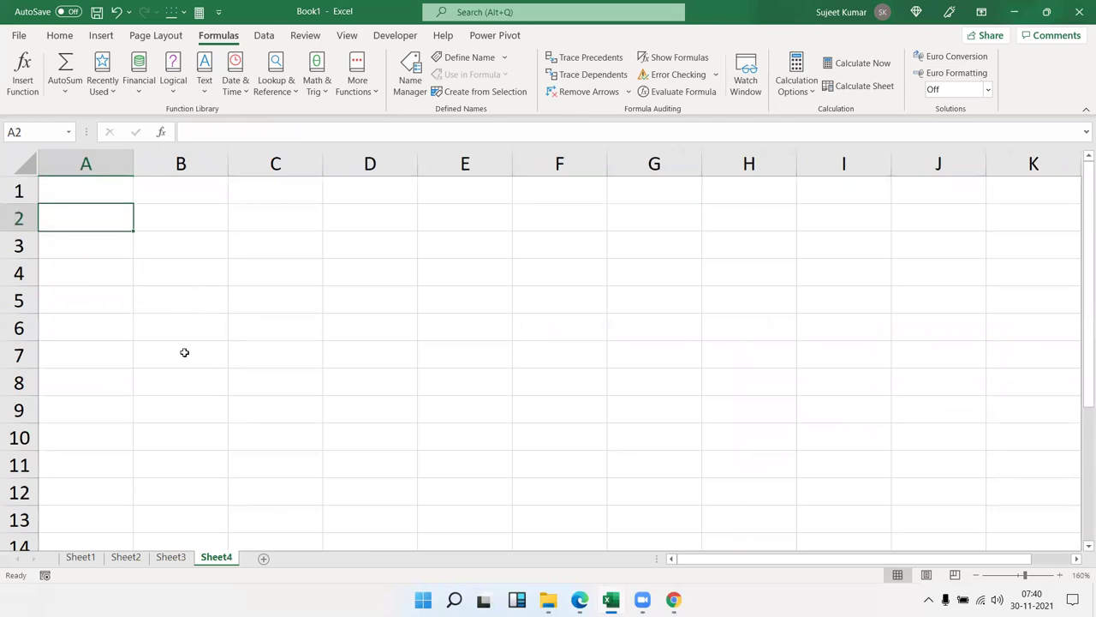
{"action": "type", "text": "A"}
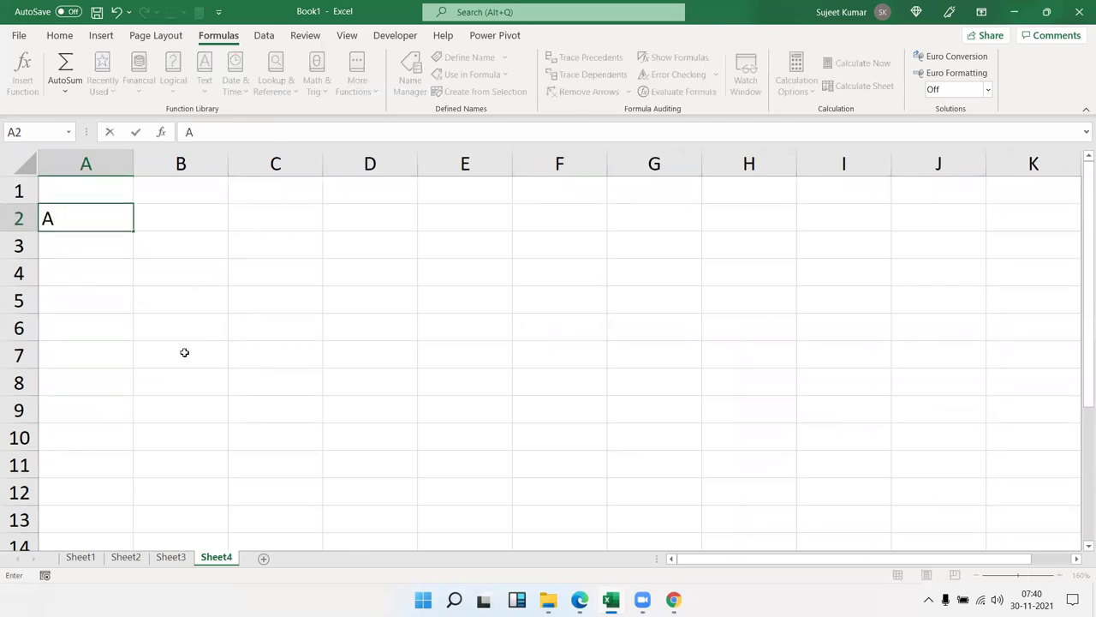
{"action": "key", "text": "Tab"}
- Enter =REPT(A2,5) in B2, producing AAAAA
{"action": "type", "text": "=re"}
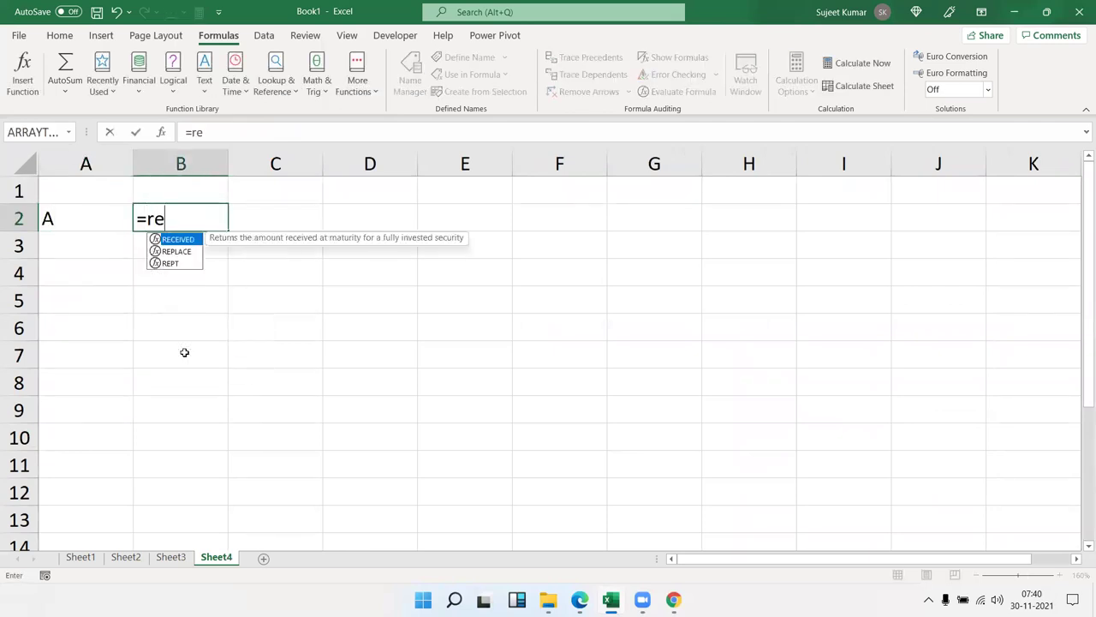
{"action": "key", "text": "Down"}
{"action": "key", "text": "Down"}
{"action": "key", "text": "Tab"}
{"action": "key", "text": "Left"}
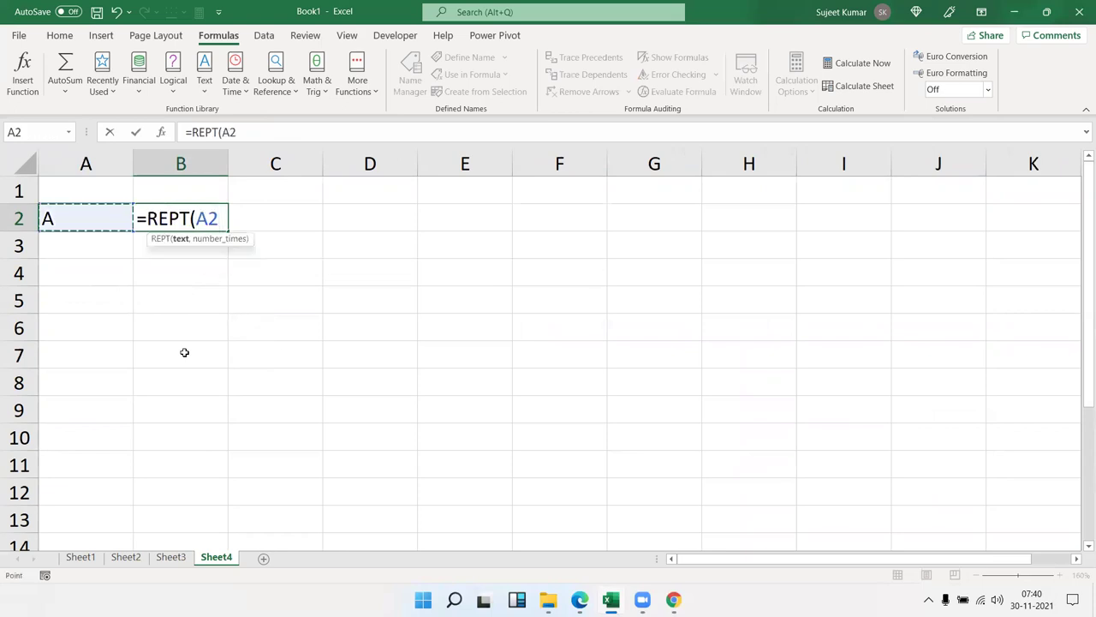
{"action": "type", "text": ",2"}
{"action": "key", "text": "BackSpace"}
{"action": "type", "text": "5"}
{"action": "key", "text": "Return"}
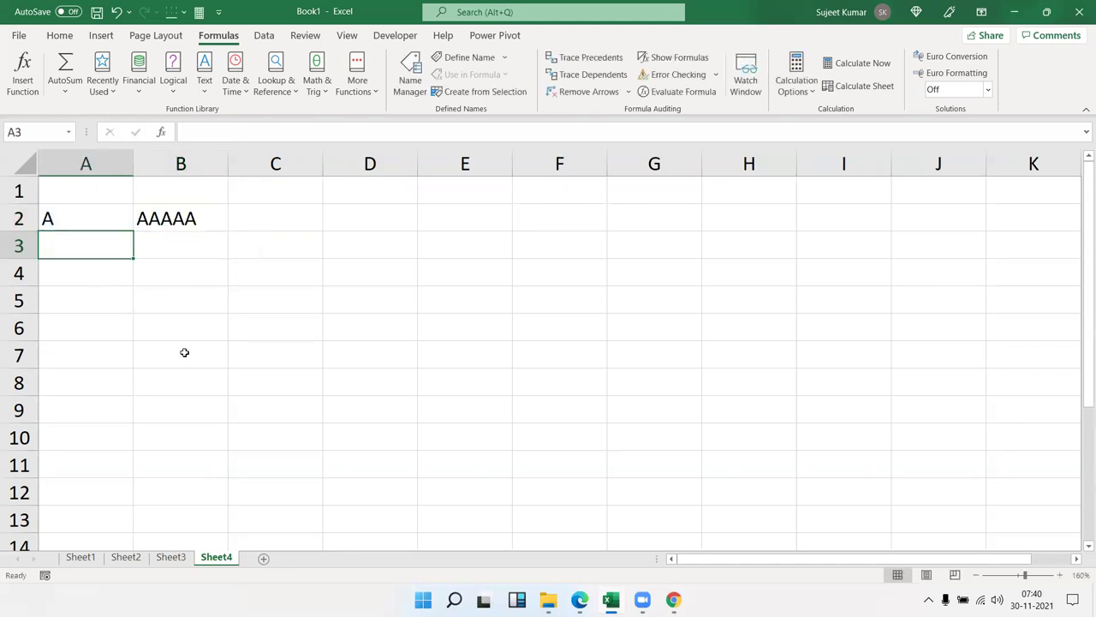
- Clear the A2 and B2 test entries, leaving Sheet4 blank
{"action": "key", "text": "Up"}
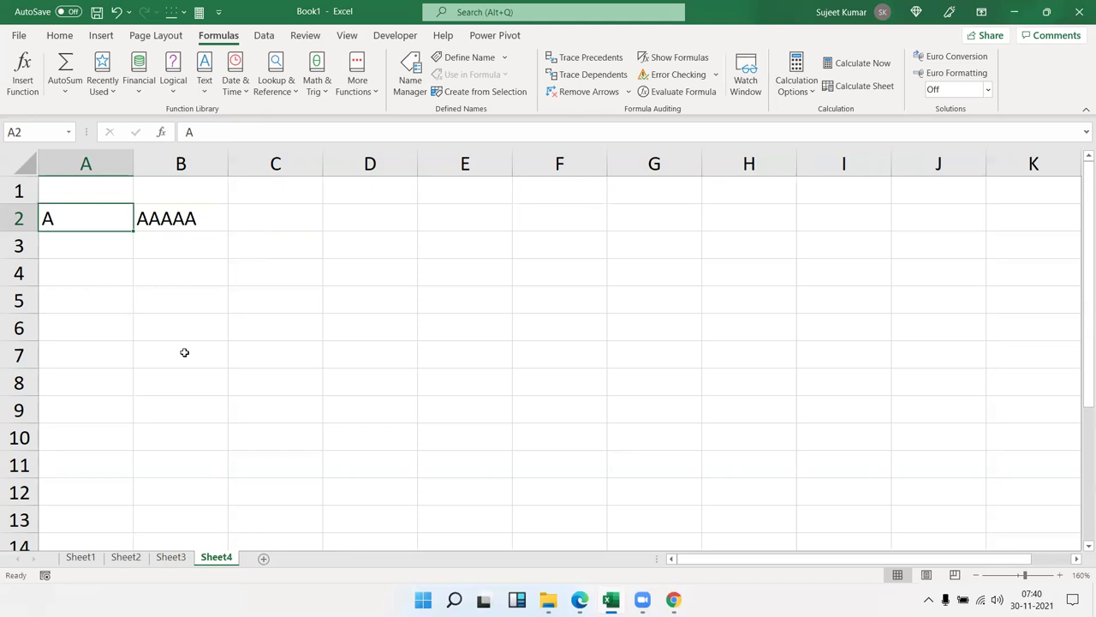
{"action": "key", "text": "shift+Right"}
{"action": "key", "text": "Delete"}
{"action": "key", "text": "Up"}
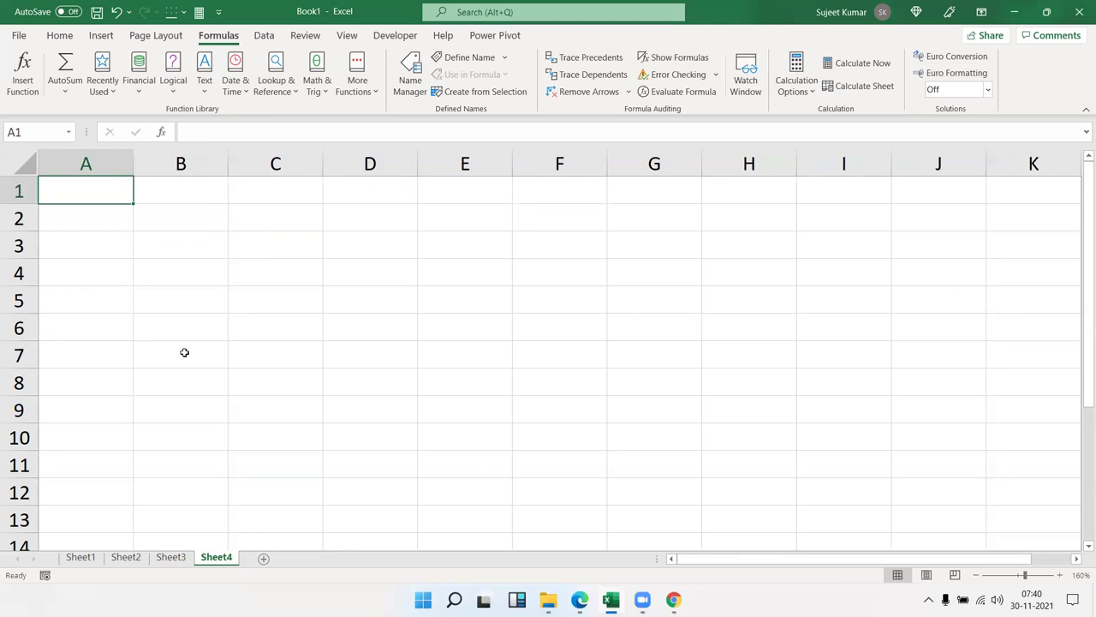
{"action": "type", "text": "Sales"}
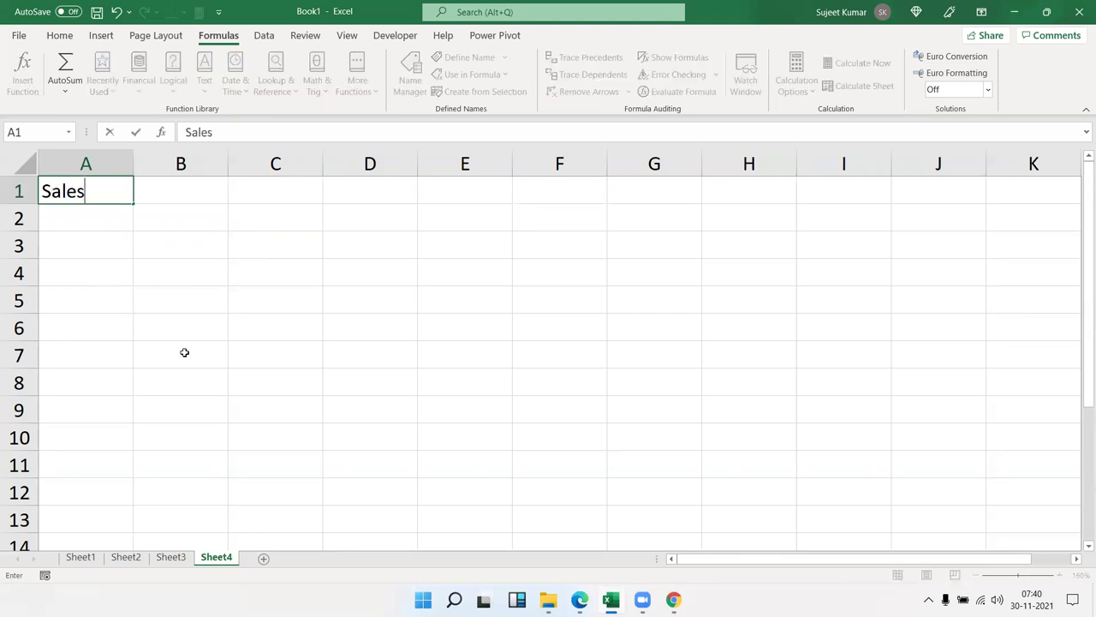
{"action": "key", "text": "Return"}
{"action": "type", "text": "85"}
{"action": "key", "text": "Return"}
{"action": "type", "text": "36"}
{"action": "key", "text": "Return"}
{"action": "type", "text": "45"}
{"action": "key", "text": "Return"}
{"action": "type", "text": "96"}
{"action": "key", "text": "Return"}
{"action": "type", "text": "32"}
{"action": "key", "text": "Return"}
{"action": "type", "text": "12"}
{"action": "key", "text": "Return"}
{"action": "type", "text": "33"}
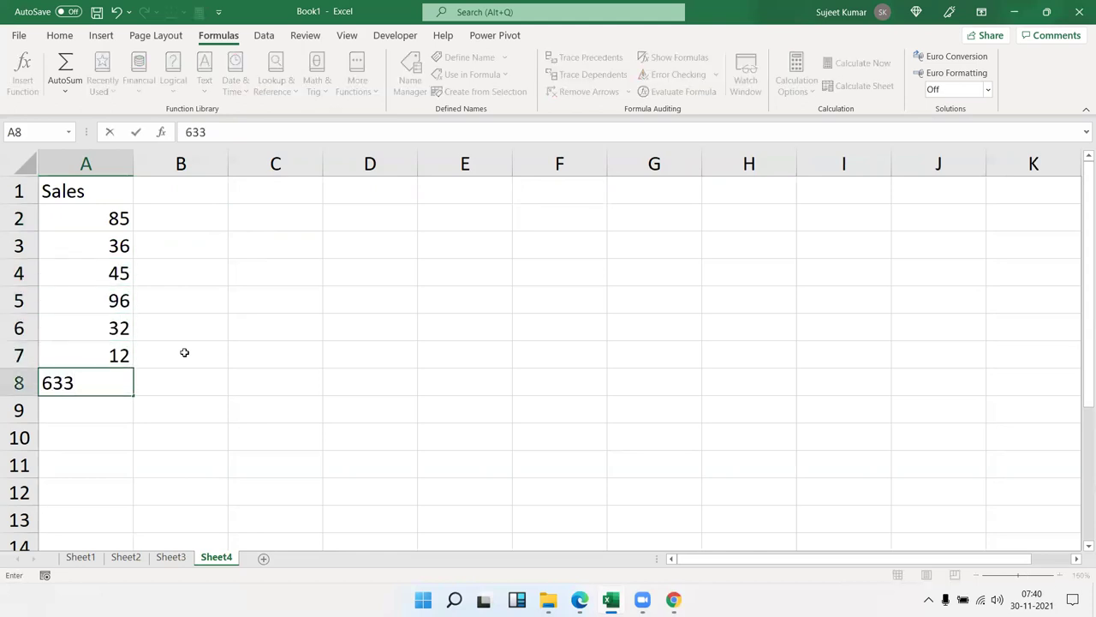
{"action": "key", "text": "BackSpace"}
{"action": "key", "text": "Return"}
{"action": "key", "text": "Up"}
{"action": "key", "text": "ctrl+shift+Up"}
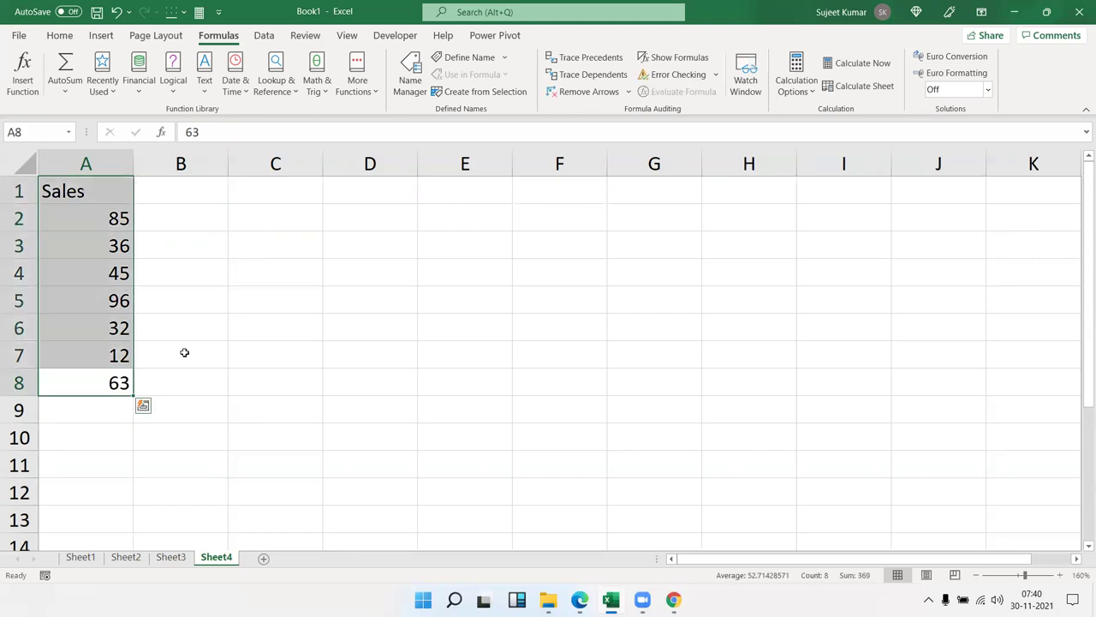
{"action": "key", "text": "Down"}
{"action": "key", "text": "shift+Up"}
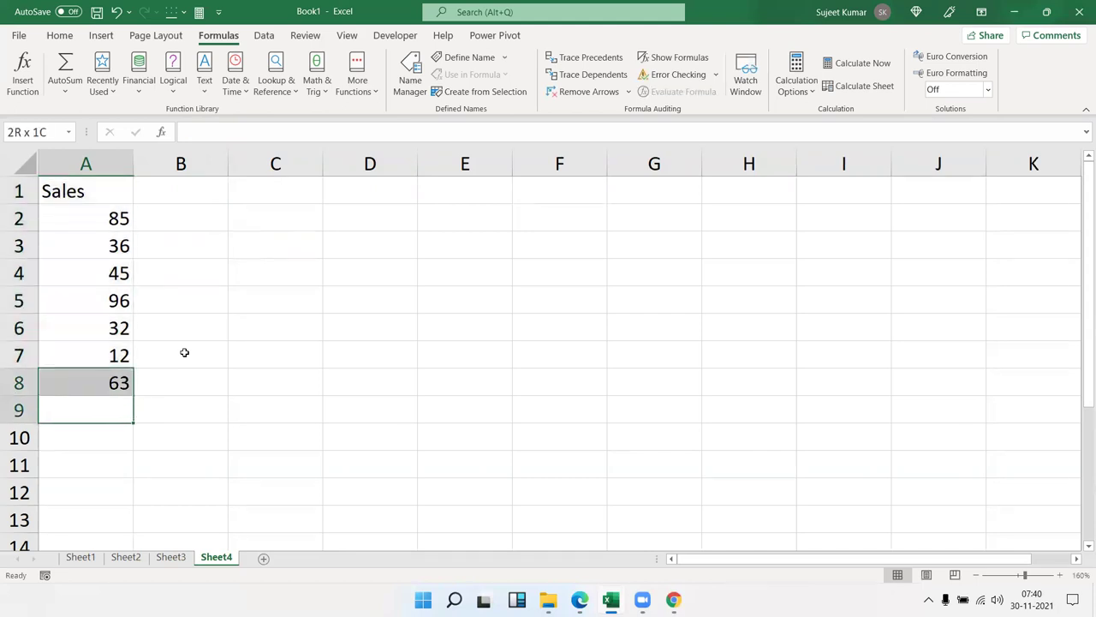
{"action": "key", "text": "Up"}
{"action": "key", "text": "ctrl+shift+Up"}
{"action": "key", "text": "shift+Down"}
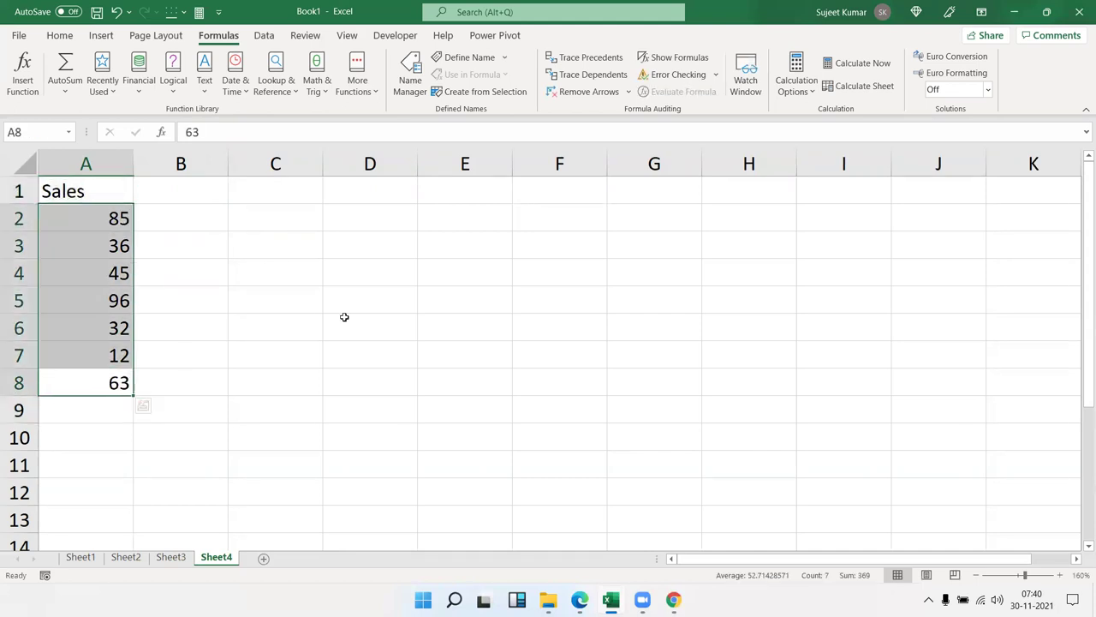
{"action": "left_click", "coordinate": [60, 37]}
{"action": "left_click", "coordinate": [565, 96]}
{"action": "mouse_move", "coordinate": [659, 188]}
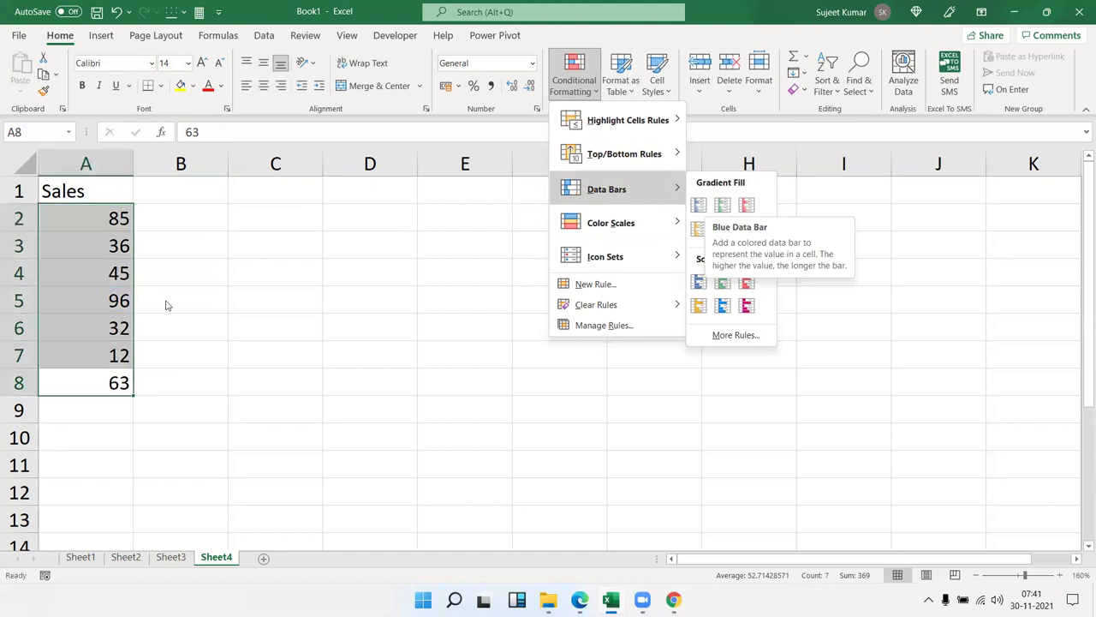
{"action": "left_click", "coordinate": [164, 220]}
{"action": "left_click_drag", "start_coordinate": [164, 218], "coordinate": [194, 383]}
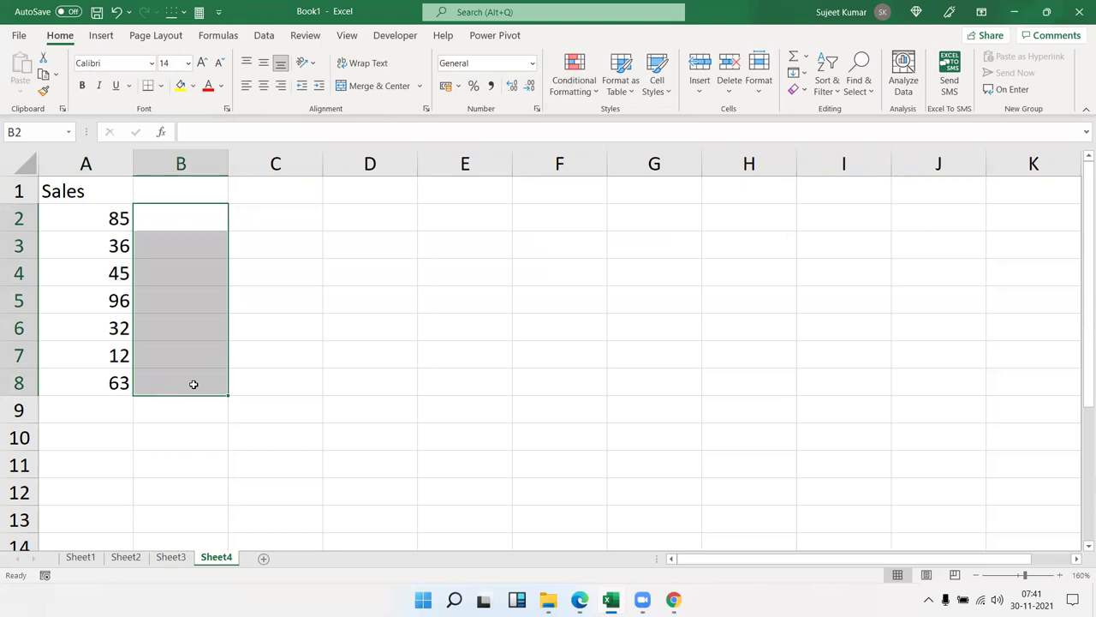
- Enter =A2 in B2 and fill it down through B8
{"action": "type", "text": "="}
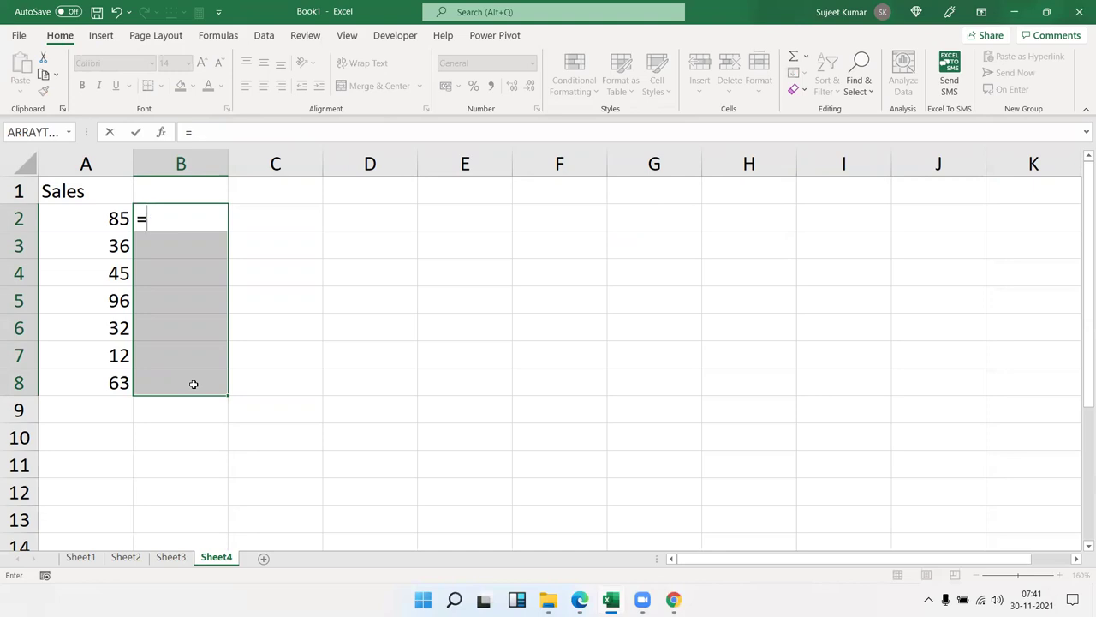
{"action": "key", "text": "Left"}
{"action": "key", "text": "Return"}
{"action": "key", "text": "Up"}
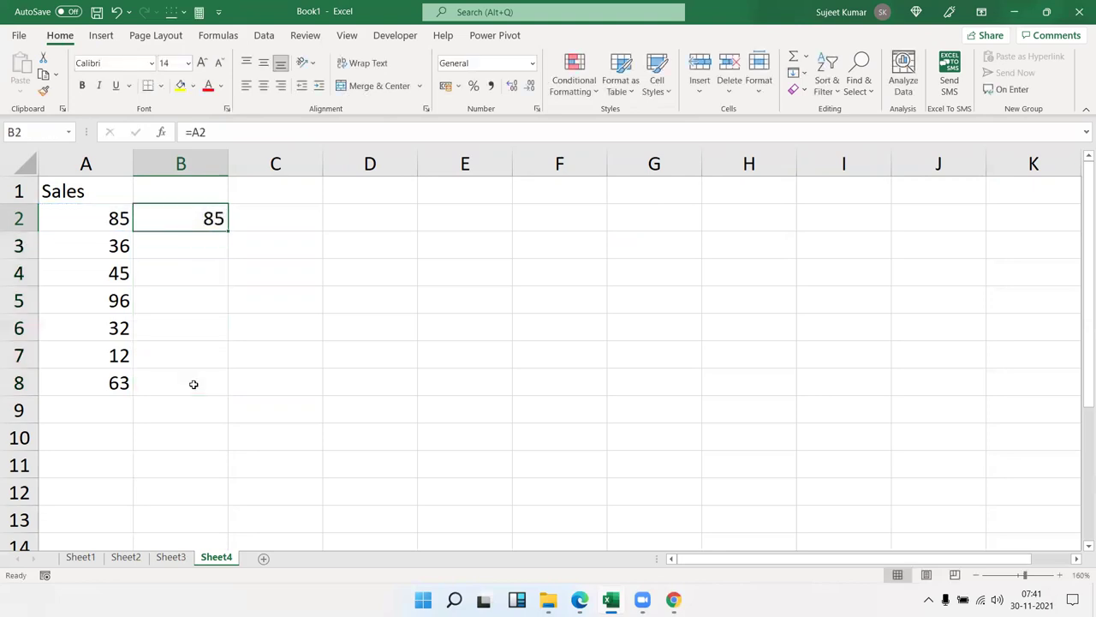
{"action": "left_click", "coordinate": [193, 384]}
{"action": "key", "text": "ctrl+shift+Up"}
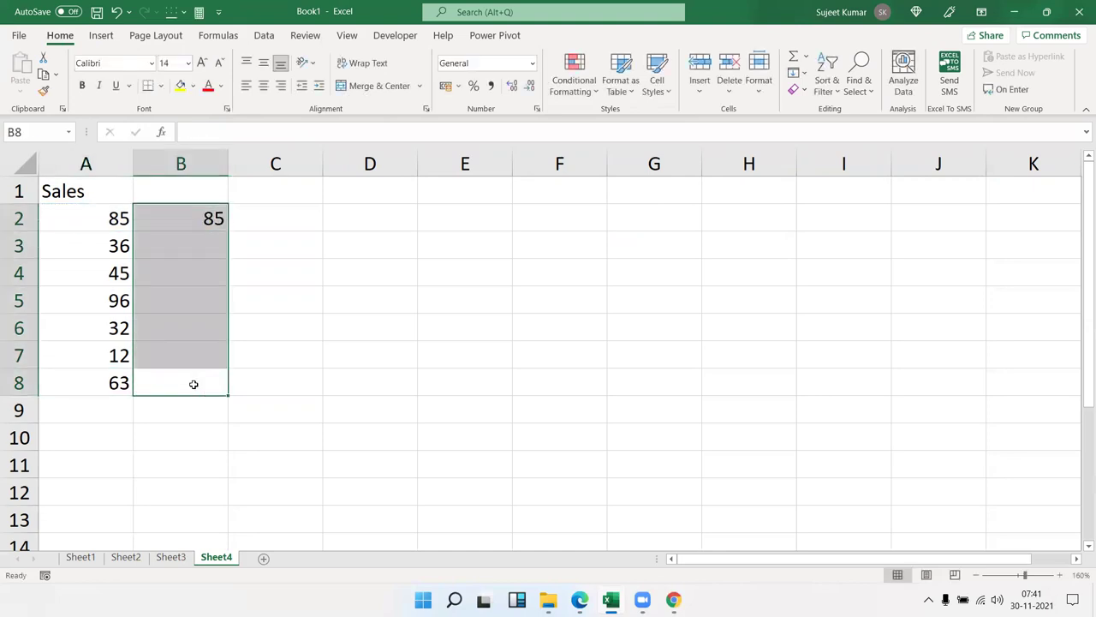
{"action": "key", "text": "ctrl+d"}
- Apply blue gradient data bars to B2:B8
{"action": "left_click", "coordinate": [586, 89]}
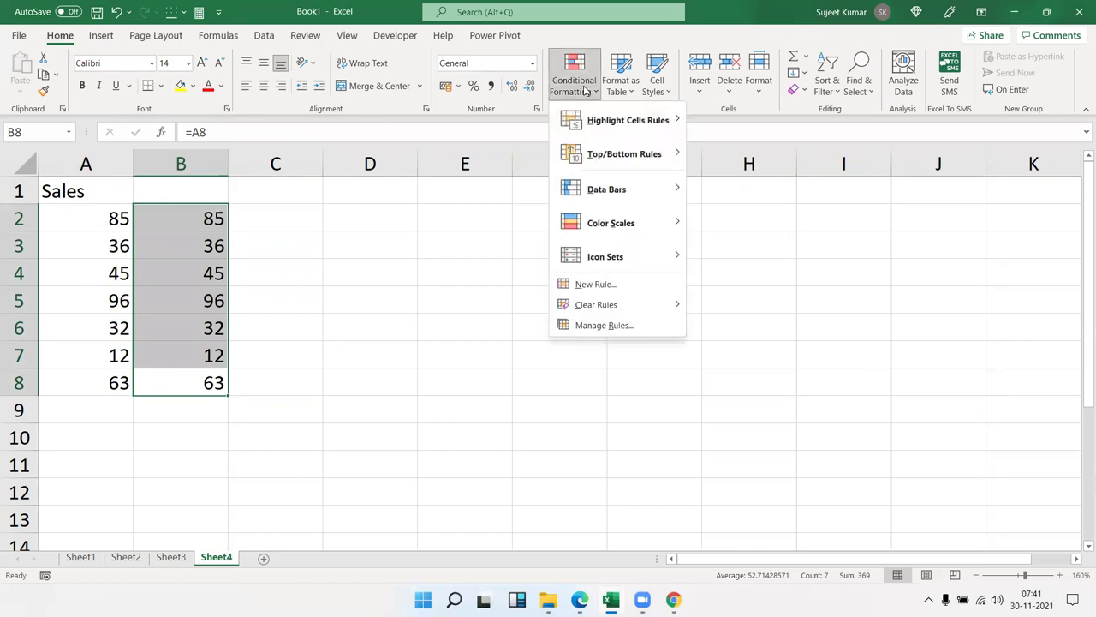
{"action": "mouse_move", "coordinate": [651, 191]}
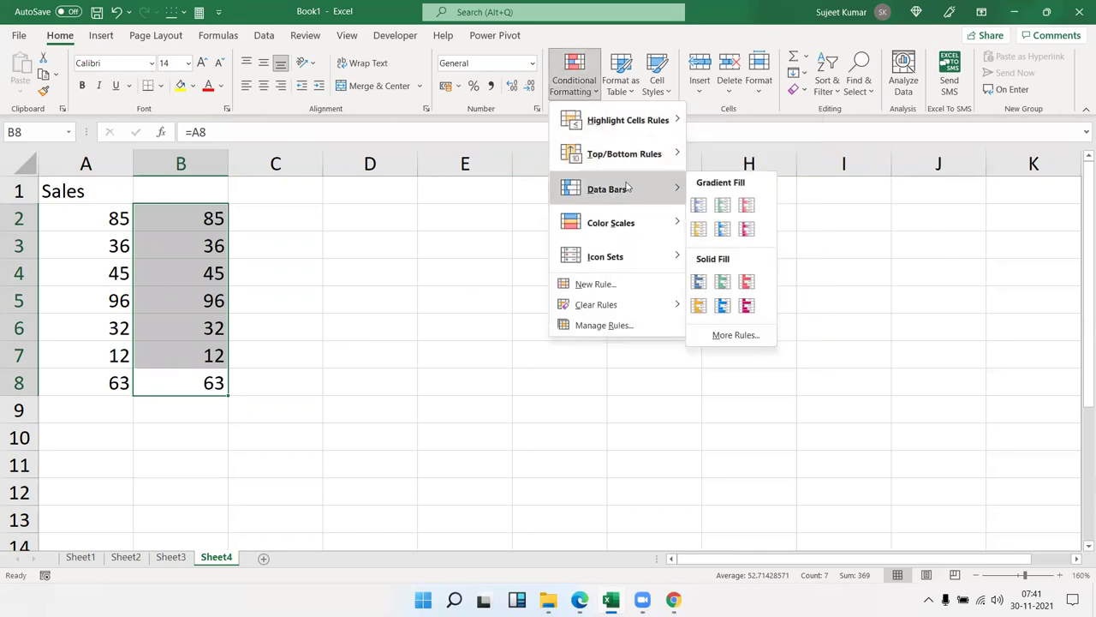
{"action": "left_click", "coordinate": [699, 206]}
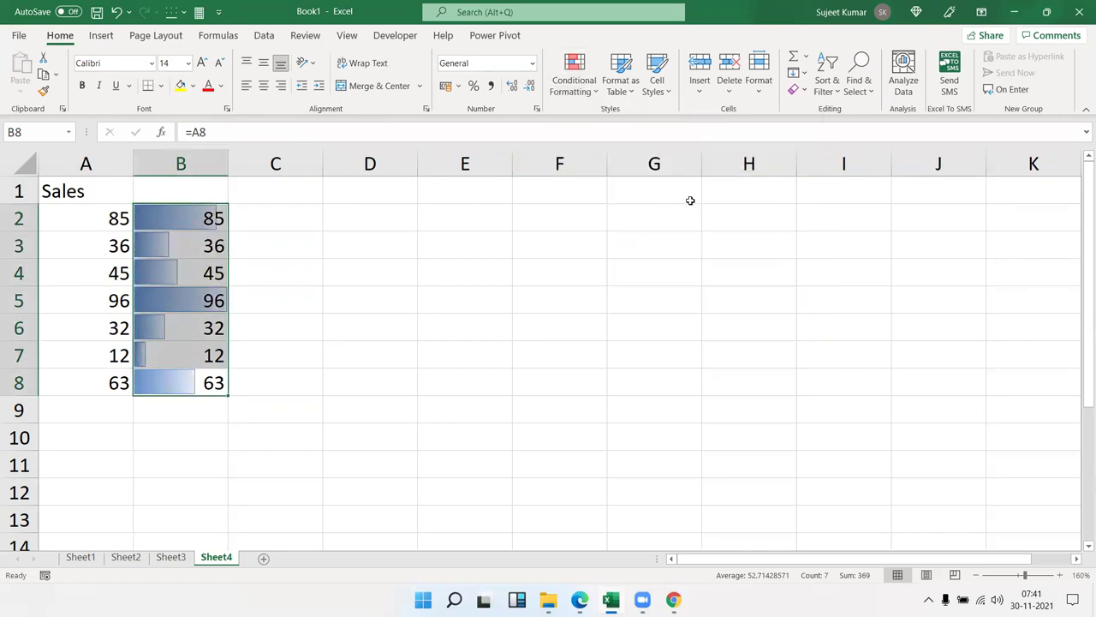
{"action": "left_click", "coordinate": [573, 72]}
- Edit the Data Bar rule to Show Bar Only, hiding the numbers in B2:B8
{"action": "left_click", "coordinate": [618, 326]}
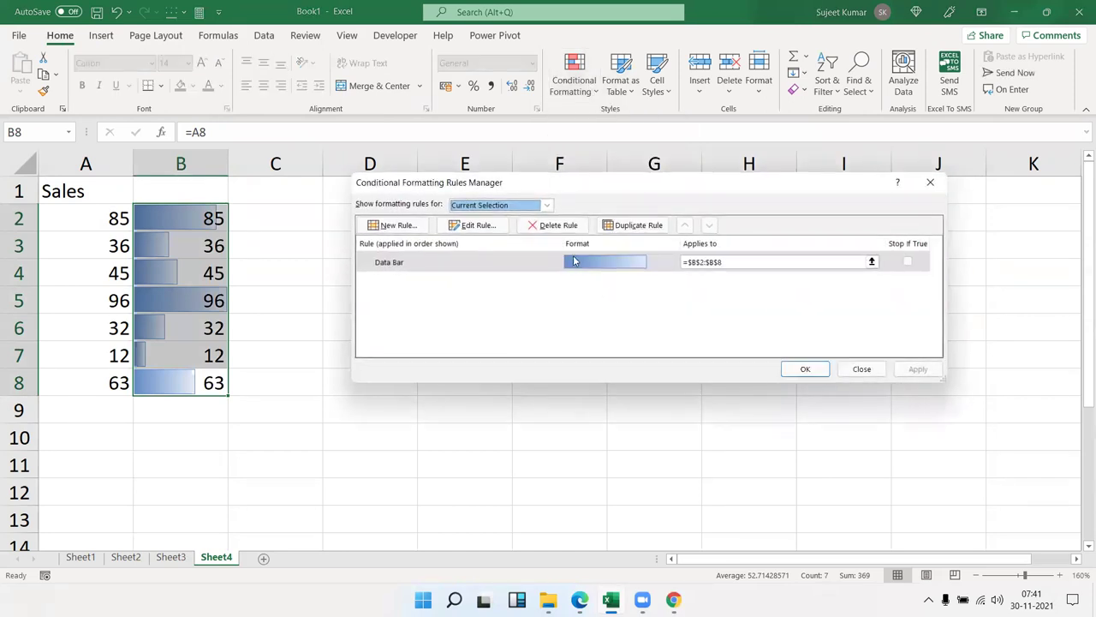
{"action": "double_click", "coordinate": [517, 260]}
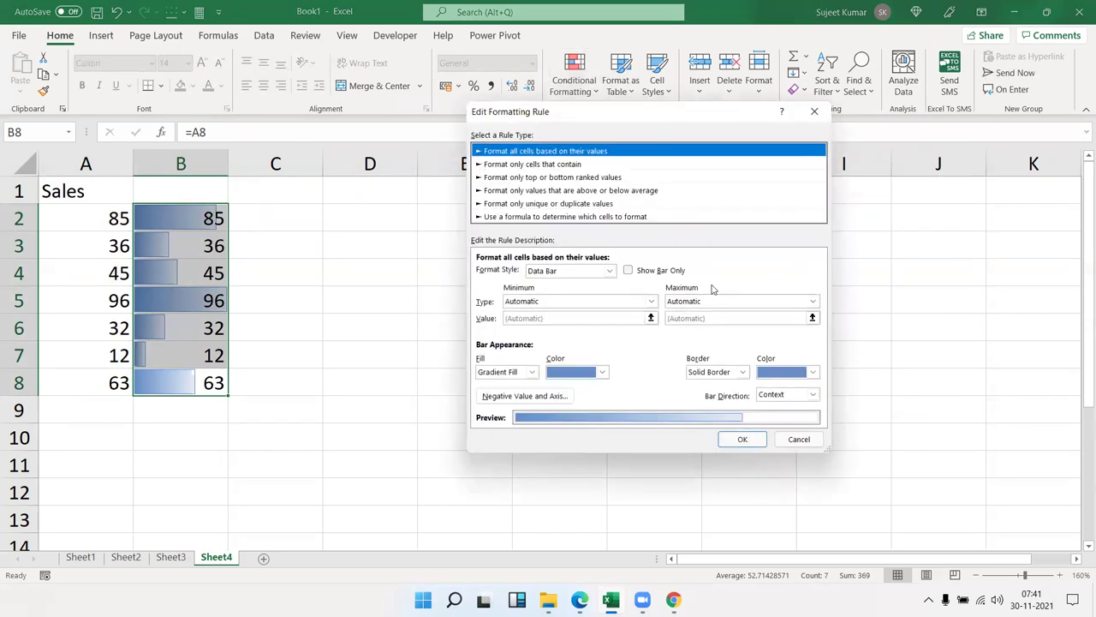
{"action": "left_click", "coordinate": [651, 270]}
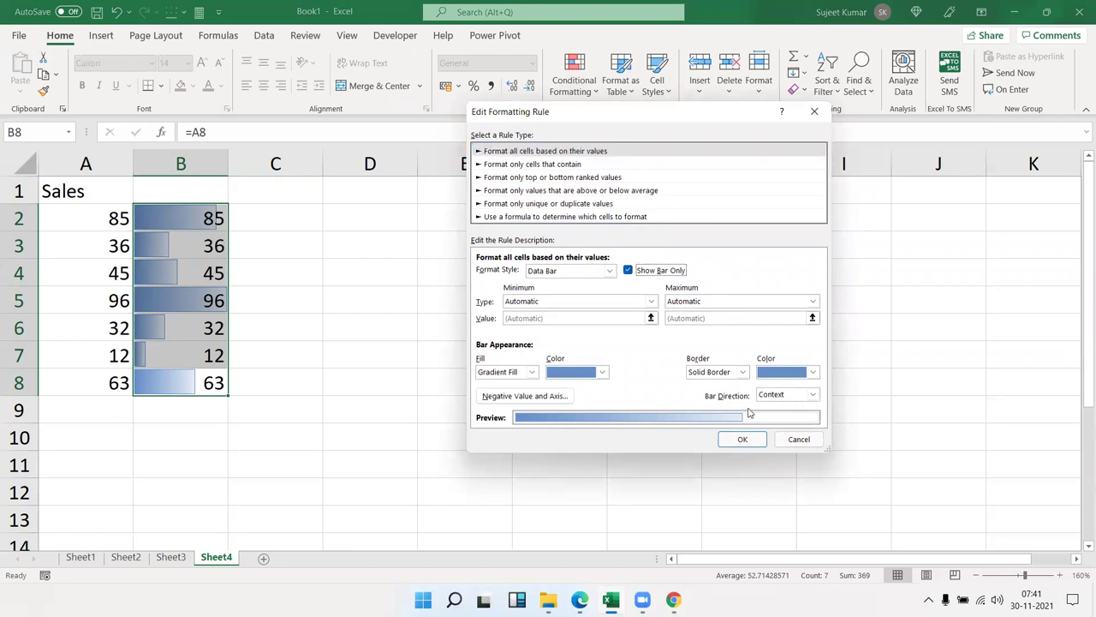
{"action": "left_click", "coordinate": [742, 440]}
{"action": "left_click", "coordinate": [918, 369]}
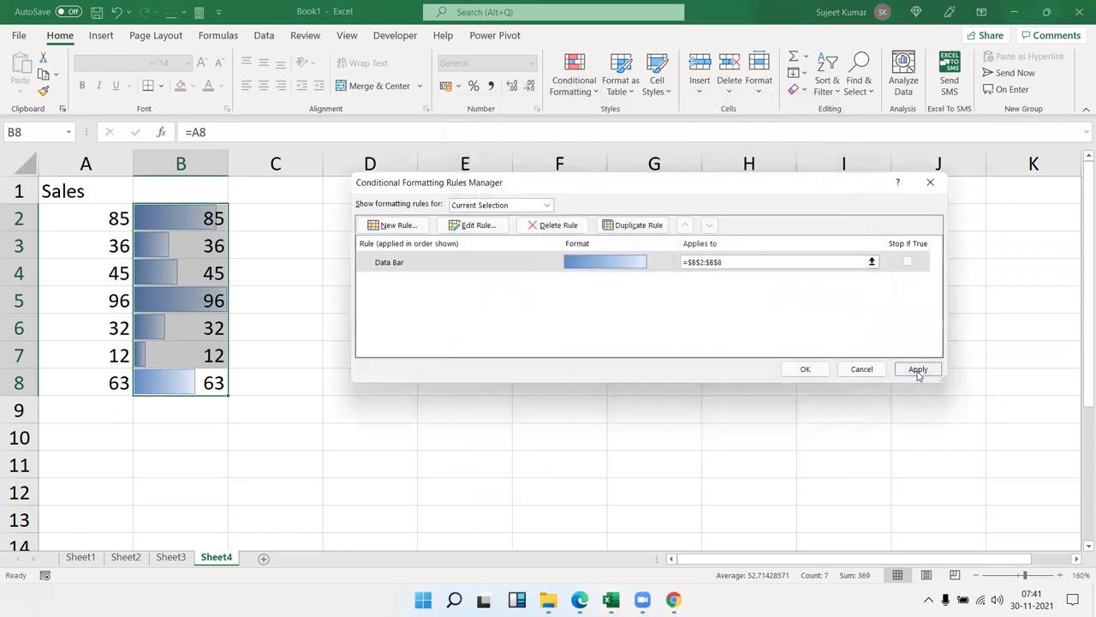
{"action": "left_click", "coordinate": [805, 369]}
{"action": "left_click", "coordinate": [612, 375]}
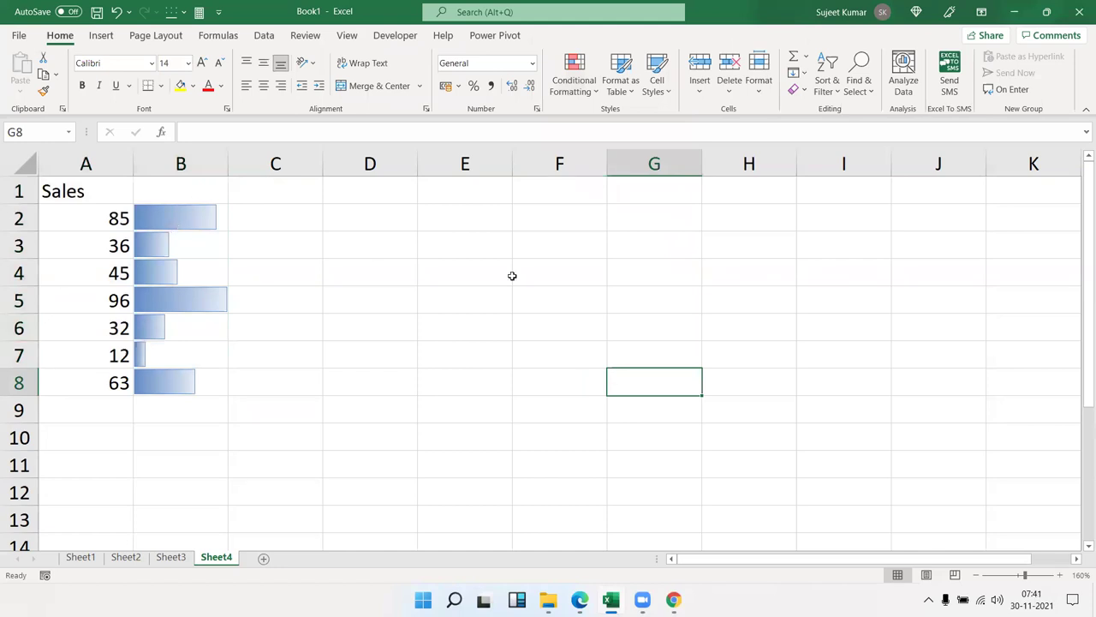
- Check B2's value with a test formula =B2 in G2, then delete it
{"action": "left_click", "coordinate": [636, 226]}
{"action": "type", "text": "="}
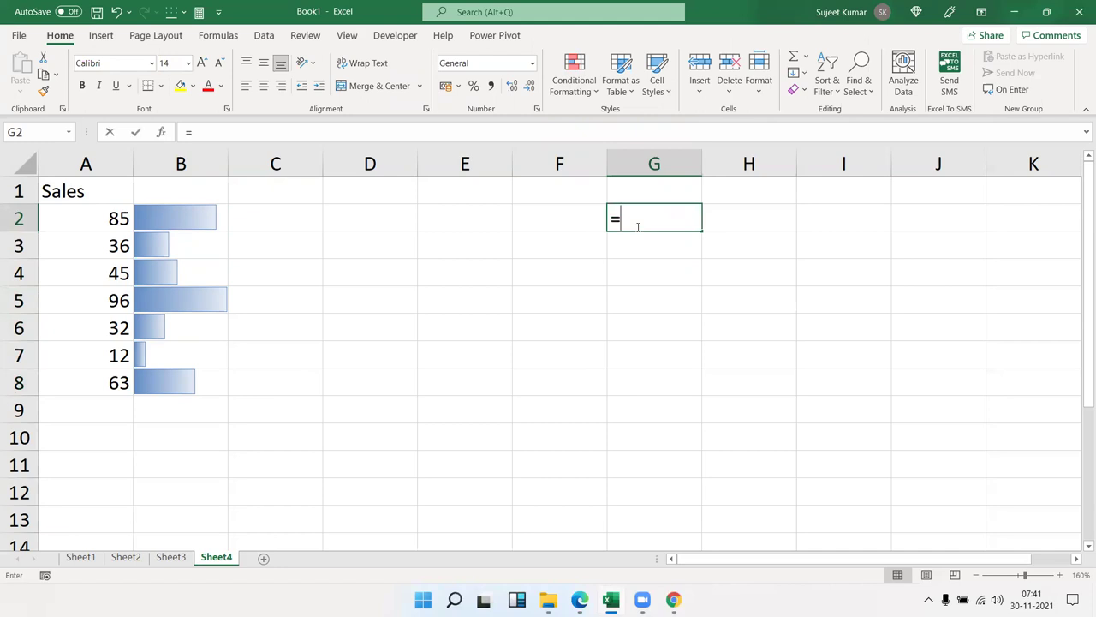
{"action": "left_click", "coordinate": [178, 225]}
{"action": "key", "text": "Return"}
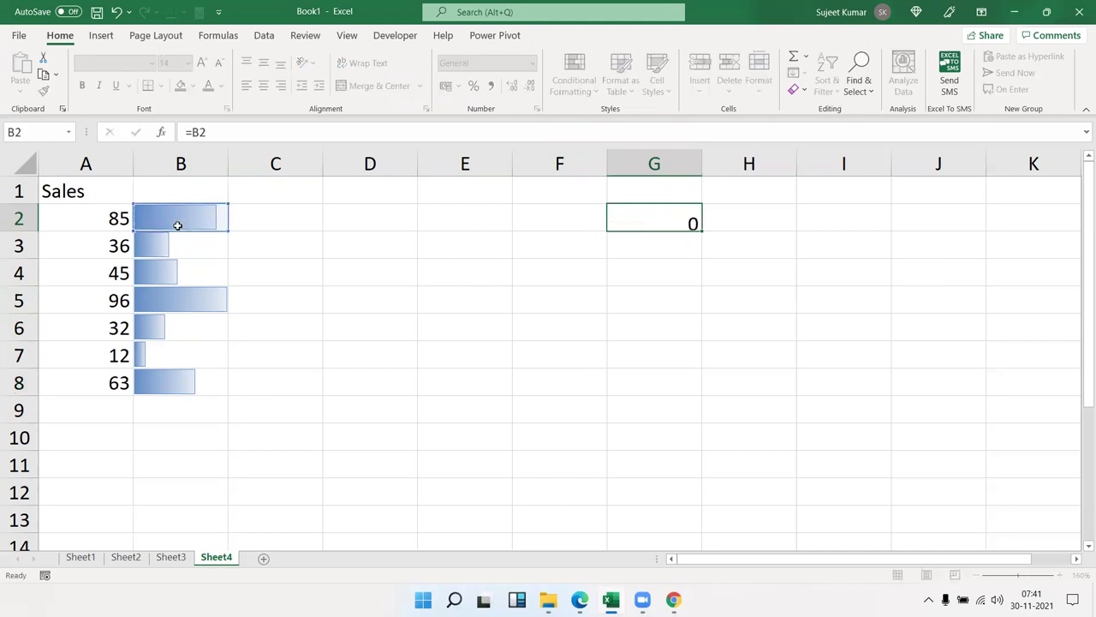
{"action": "key", "text": "Return"}
{"action": "key", "text": "Up"}
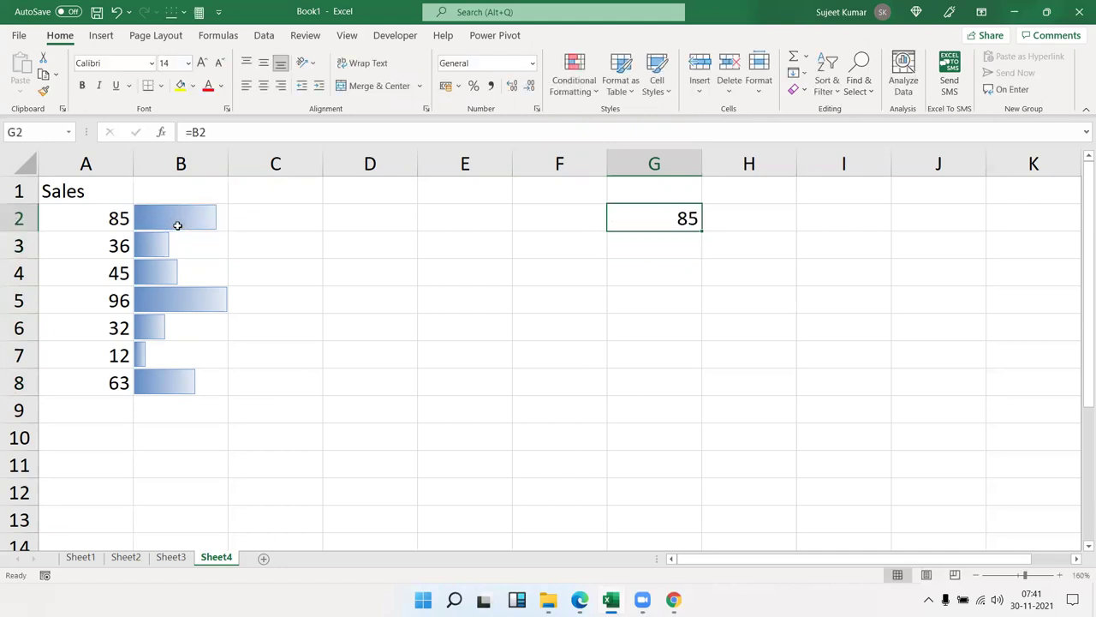
{"action": "key", "text": "Left"}
{"action": "key", "text": "Left"}
{"action": "key", "text": "Left"}
{"action": "key", "text": "Left"}
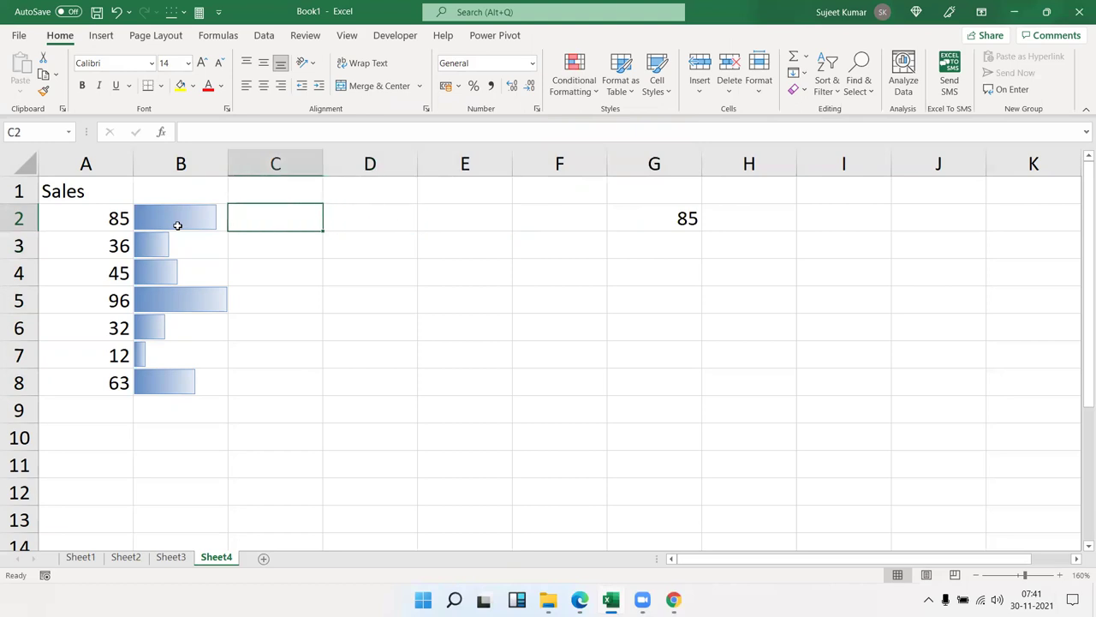
{"action": "key", "text": "Left"}
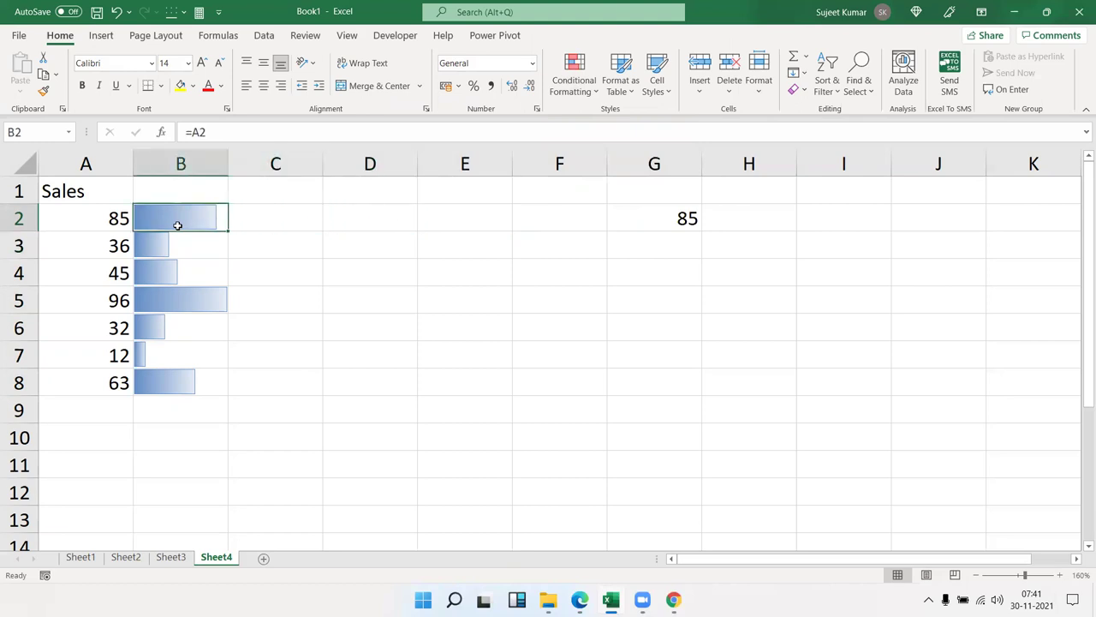
{"action": "key", "text": "shift+Down"}
{"action": "key", "text": "shift+Down"}
{"action": "key", "text": "shift+Down"}
{"action": "key", "text": "shift+Down"}
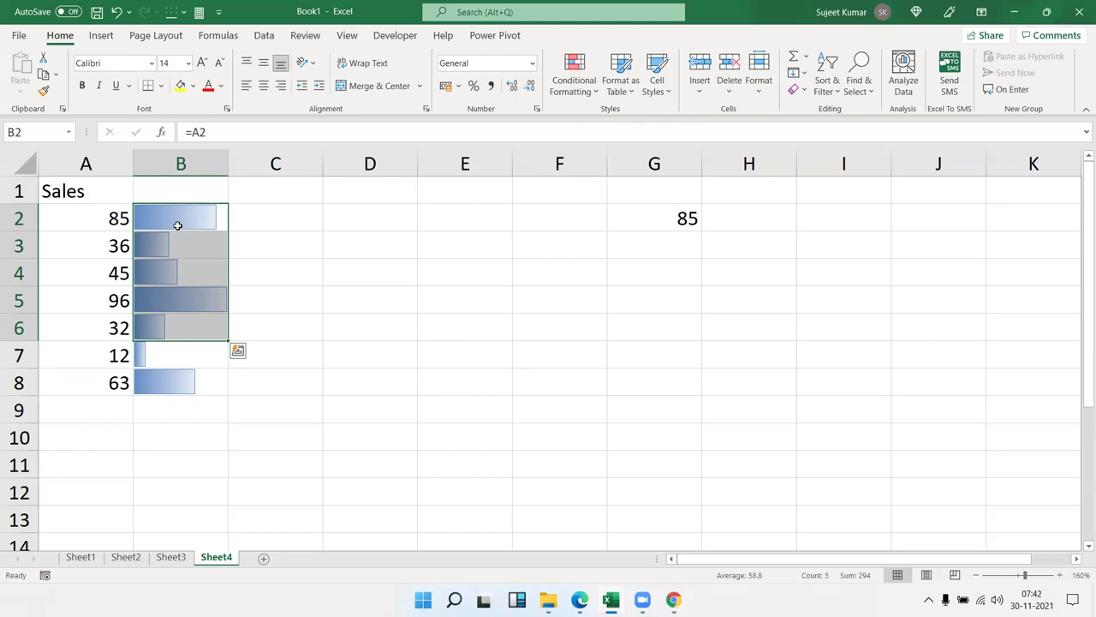
{"action": "key", "text": "Right"}
{"action": "key", "text": "Right"}
{"action": "key", "text": "Right"}
{"action": "key", "text": "Right"}
{"action": "key", "text": "Right"}
{"action": "key", "text": "Delete"}
- Select B2:B8 and clear its formulas and data bars
{"action": "key", "text": "Left"}
{"action": "key", "text": "Left"}
{"action": "key", "text": "Left"}
{"action": "key", "text": "Left"}
{"action": "key", "text": "Left"}
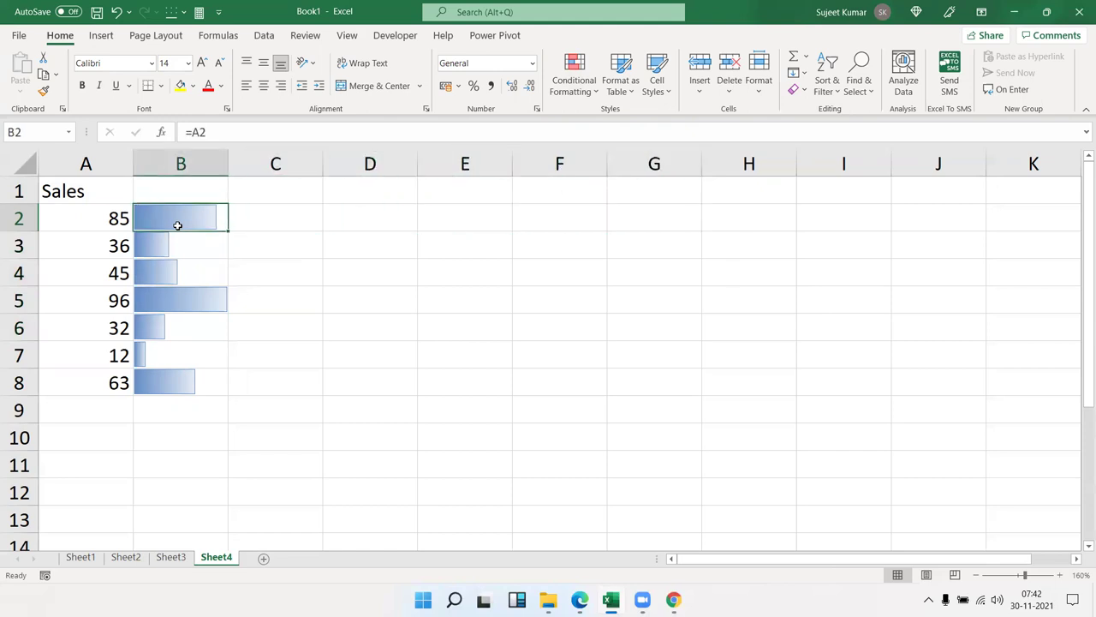
{"action": "key", "text": "Down"}
{"action": "key", "text": "Down"}
{"action": "key", "text": "Down"}
{"action": "key", "text": "Down"}
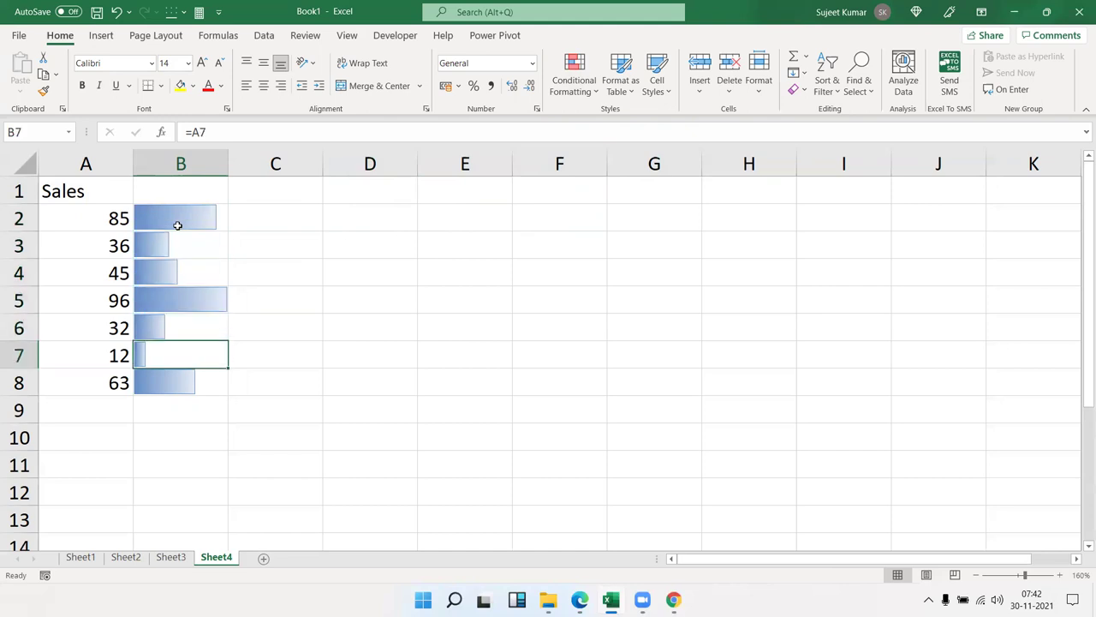
{"action": "key", "text": "Up"}
{"action": "key", "text": "Up"}
{"action": "key", "text": "Up"}
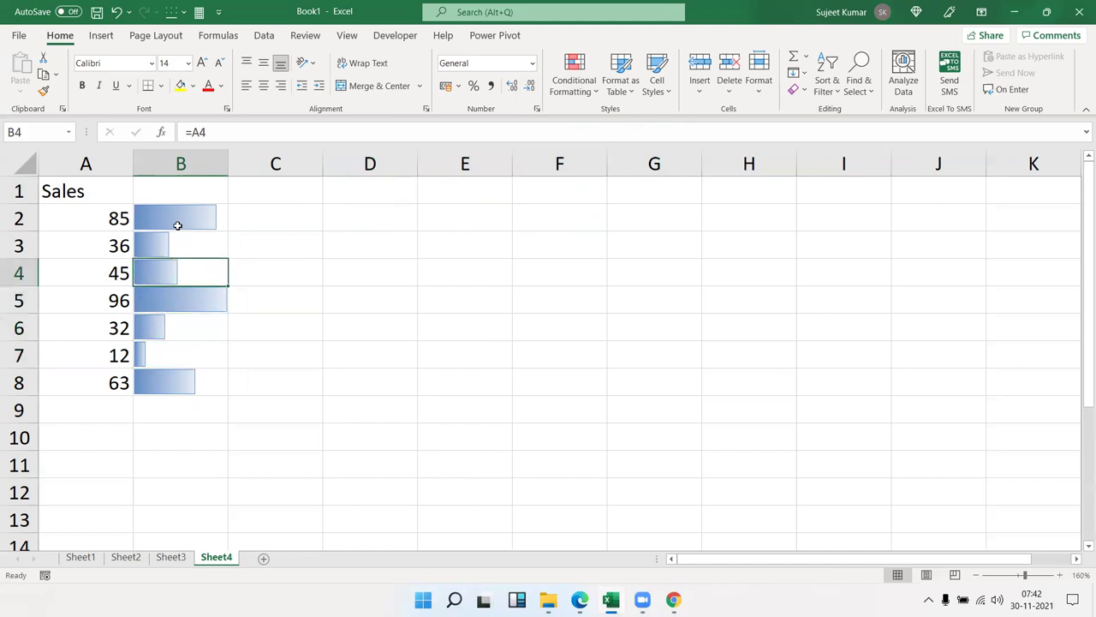
{"action": "key", "text": "Up"}
{"action": "key", "text": "Up"}
{"action": "key", "text": "ctrl+shift+Down"}
{"action": "key", "text": "Delete"}
{"action": "key", "text": "Up"}
{"action": "key", "text": "Down"}
- Enter =REPT("|",A2) in B2
{"action": "type", "text": "="}
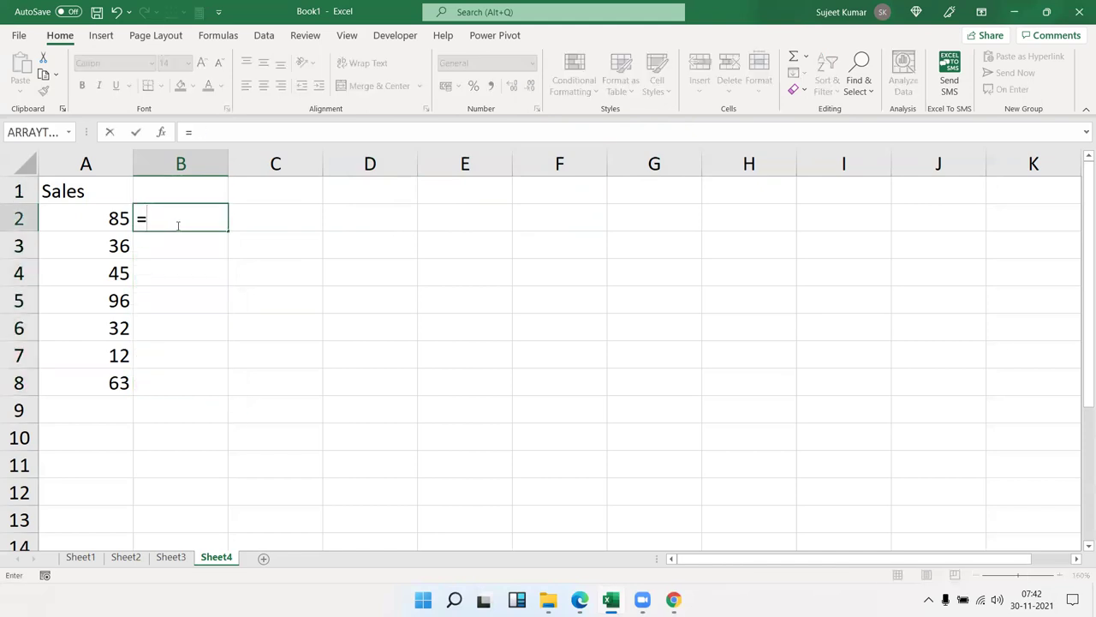
{"action": "type", "text": "RE"}
{"action": "key", "text": "Down"}
{"action": "key", "text": "Down"}
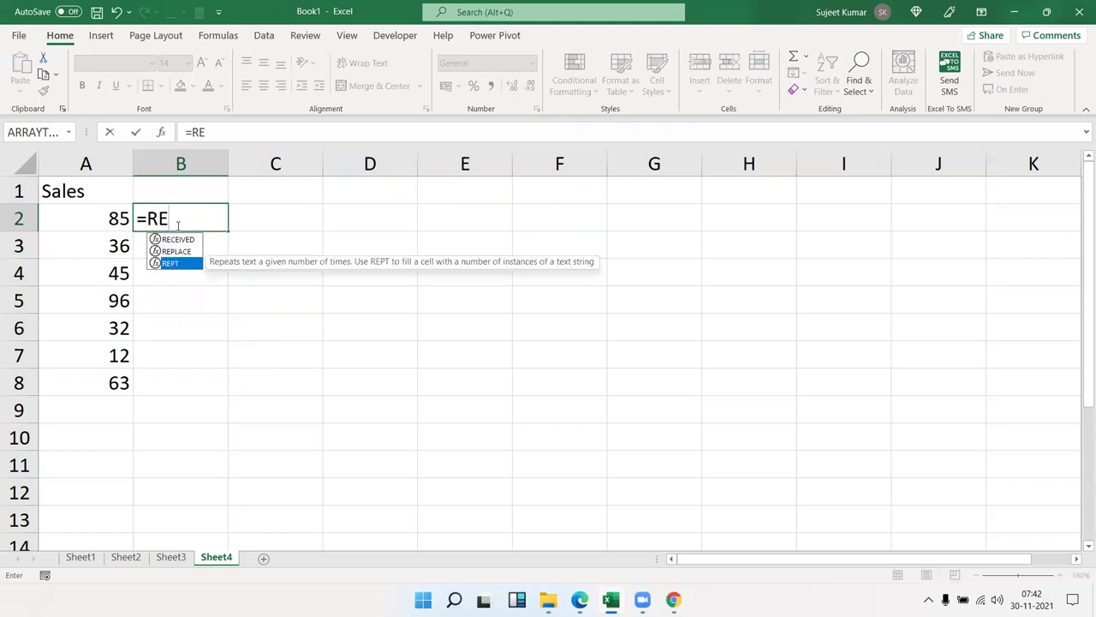
{"action": "key", "text": "Tab"}
{"action": "type", "text": "\"|\""}
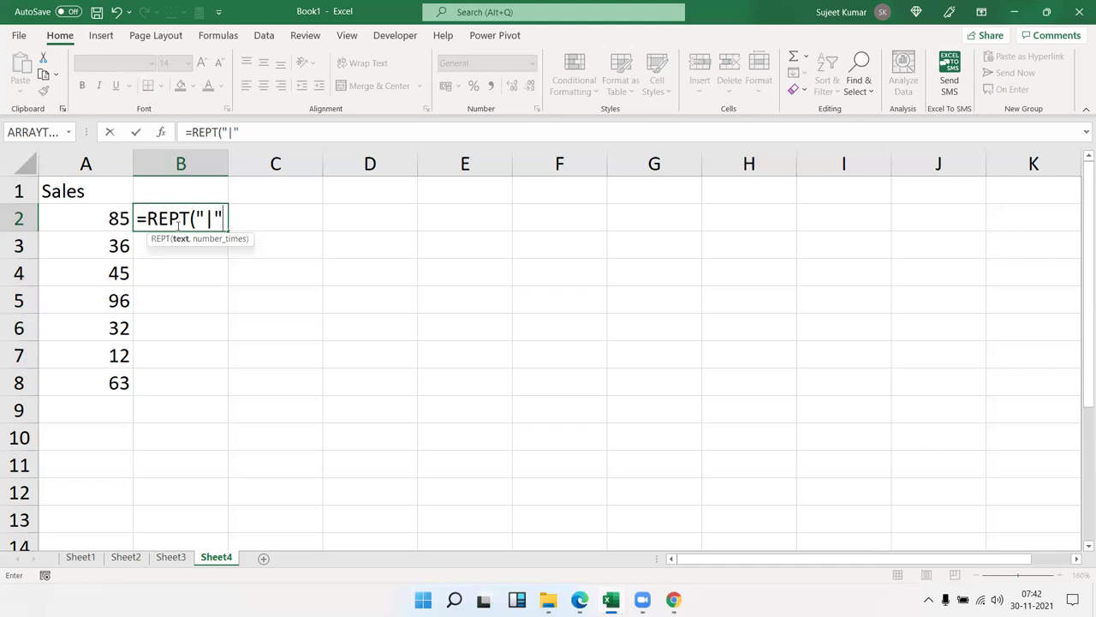
{"action": "type", "text": ","}
{"action": "key", "text": "Left"}
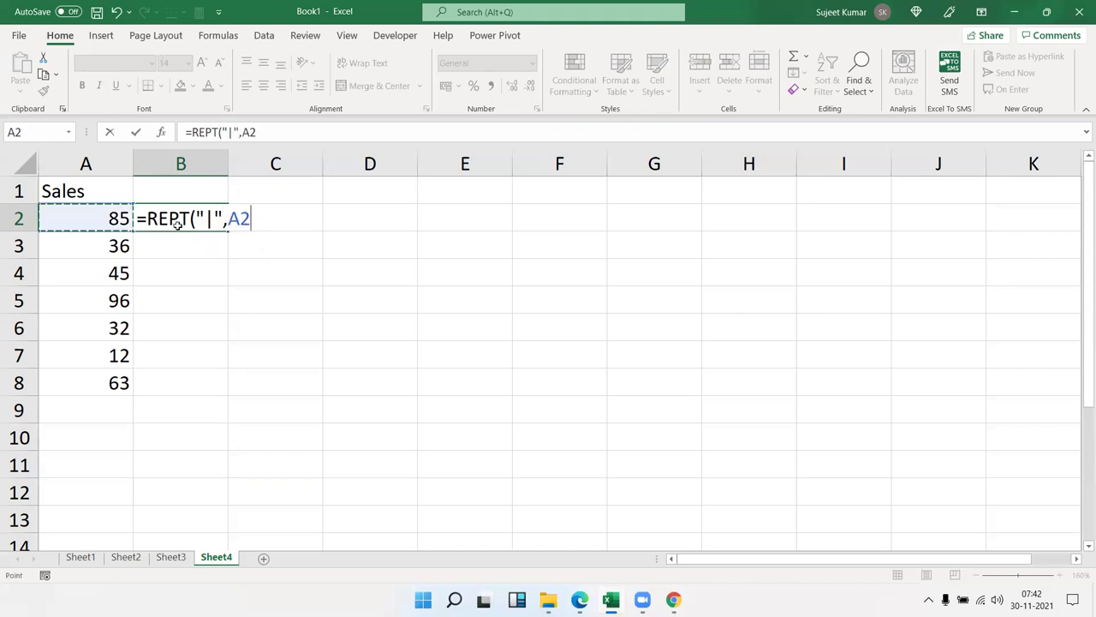
{"action": "key", "text": "Return"}
- Change the B2 formula to =REPT("|",A2/5) and fill it down to B8
{"action": "left_click", "coordinate": [176, 222]}
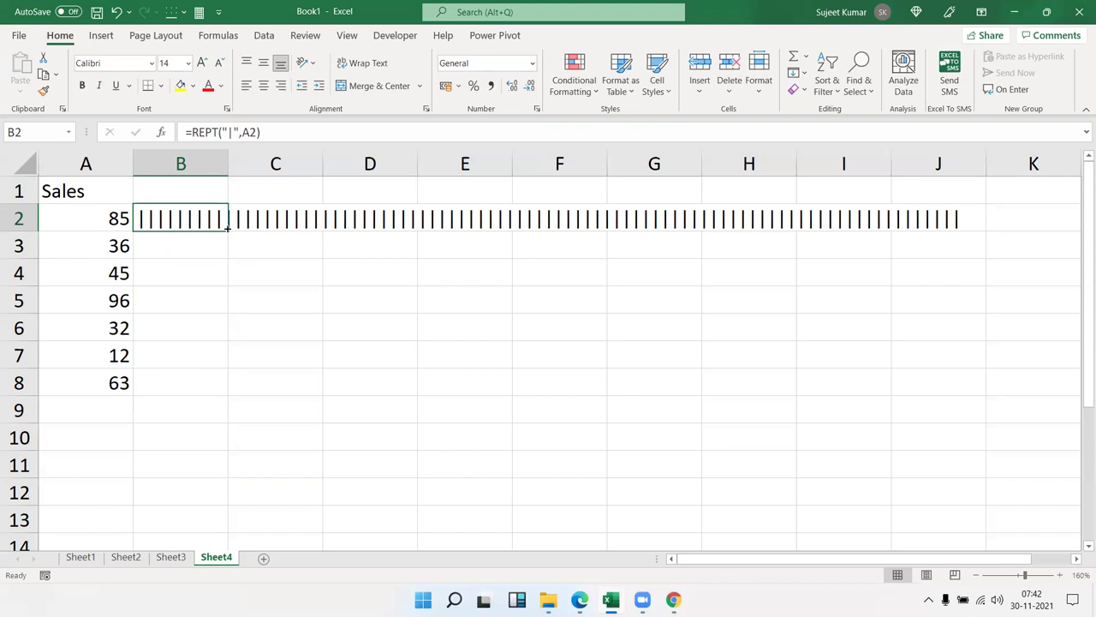
{"action": "double_click", "coordinate": [228, 230]}
{"action": "double_click", "coordinate": [208, 225]}
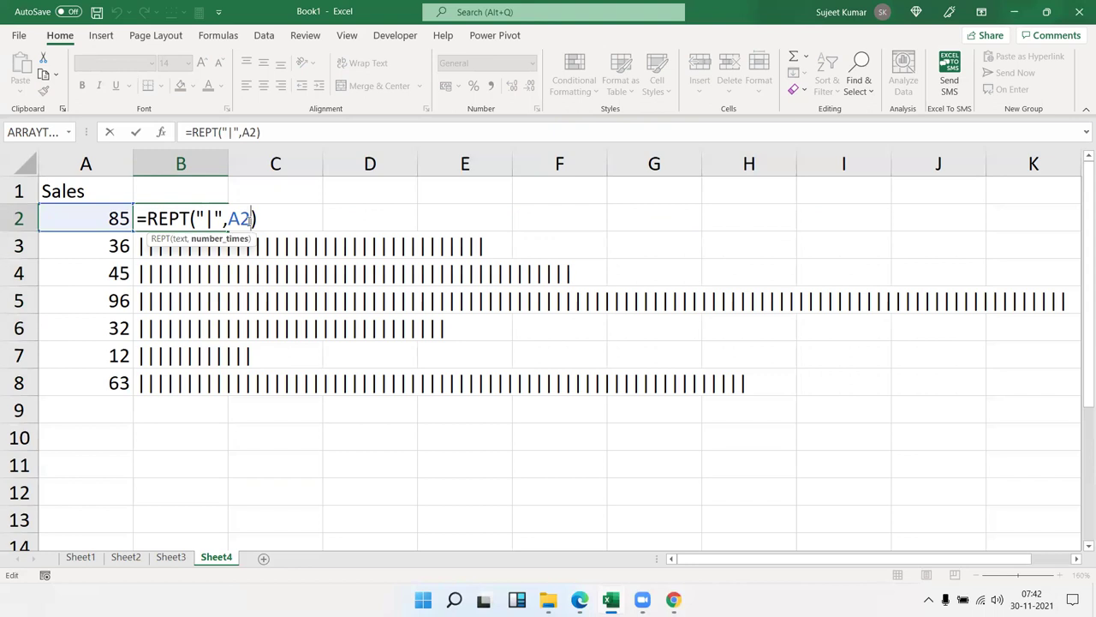
{"action": "type", "text": "/5"}
{"action": "key", "text": "ctrl+Return"}
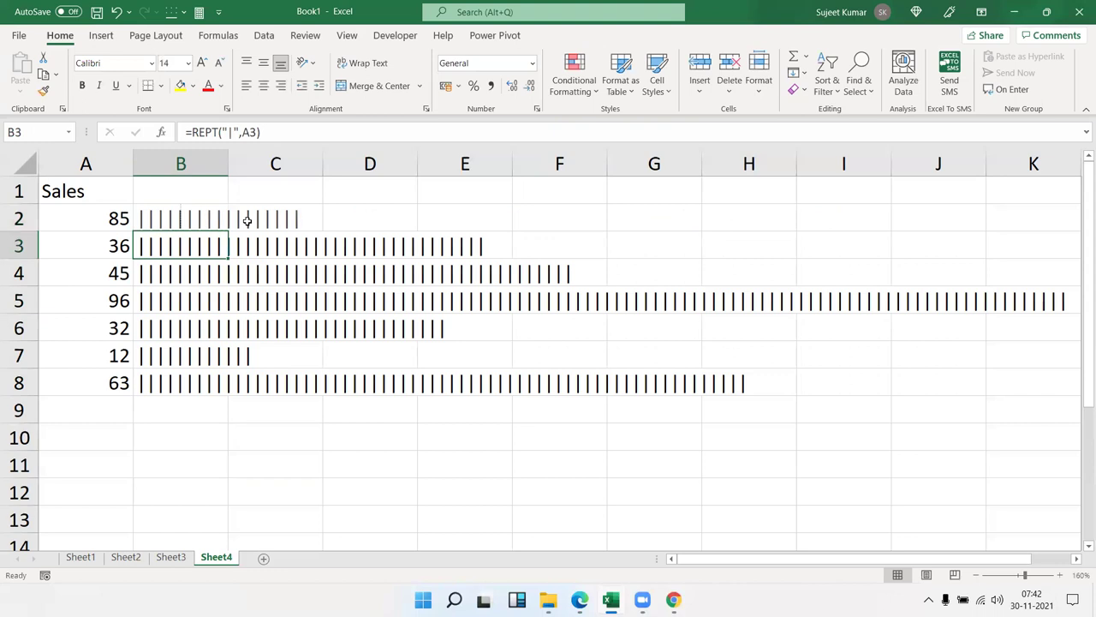
{"action": "key", "text": "ctrl+shift+Down"}
{"action": "key", "text": "ctrl+d"}
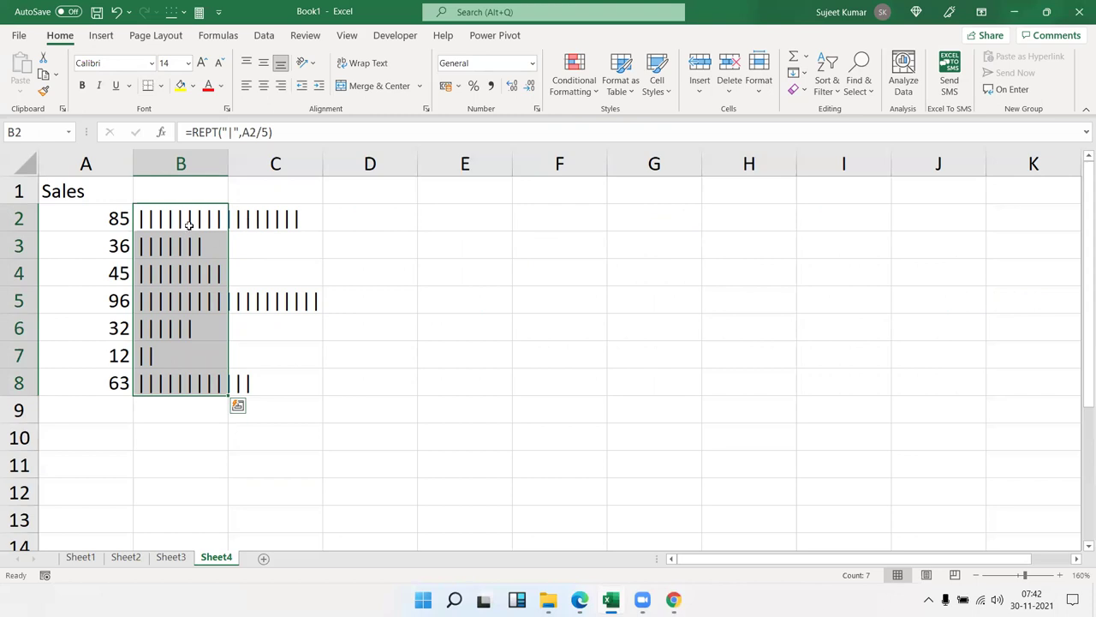
- Apply the Britannic Bold font to B2:B8, turning the pipes into solid bars
{"action": "left_click", "coordinate": [150, 65]}
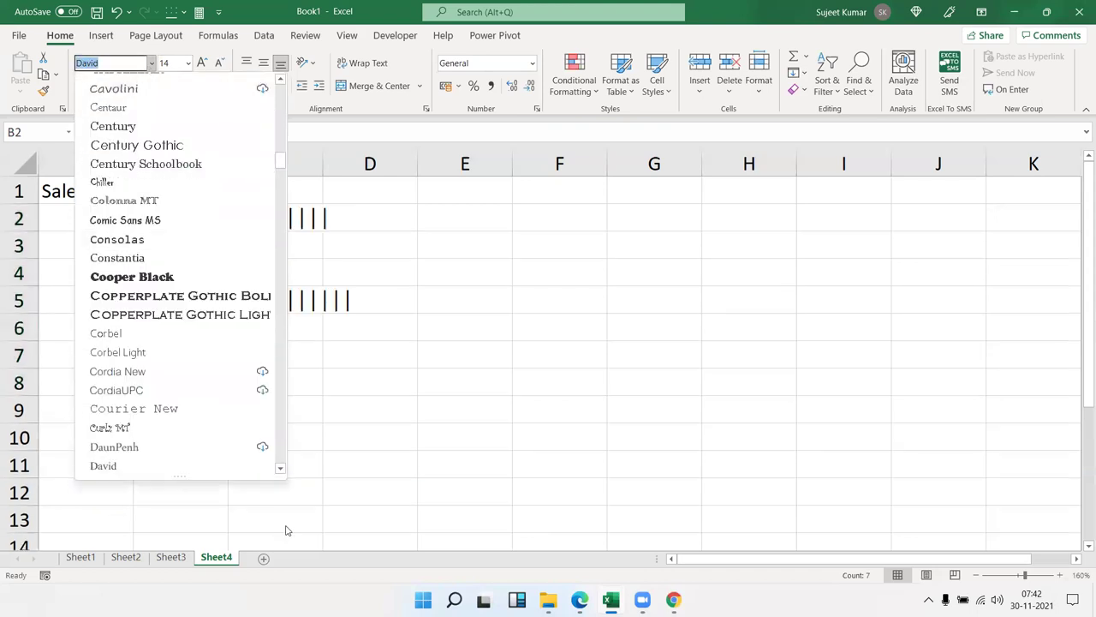
{"action": "left_click", "coordinate": [280, 468]}
{"action": "scroll", "coordinate": [281, 469], "scroll_direction": "down", "scroll_amount": 5}
{"action": "left_click_drag", "start_coordinate": [283, 183], "coordinate": [291, 84]}
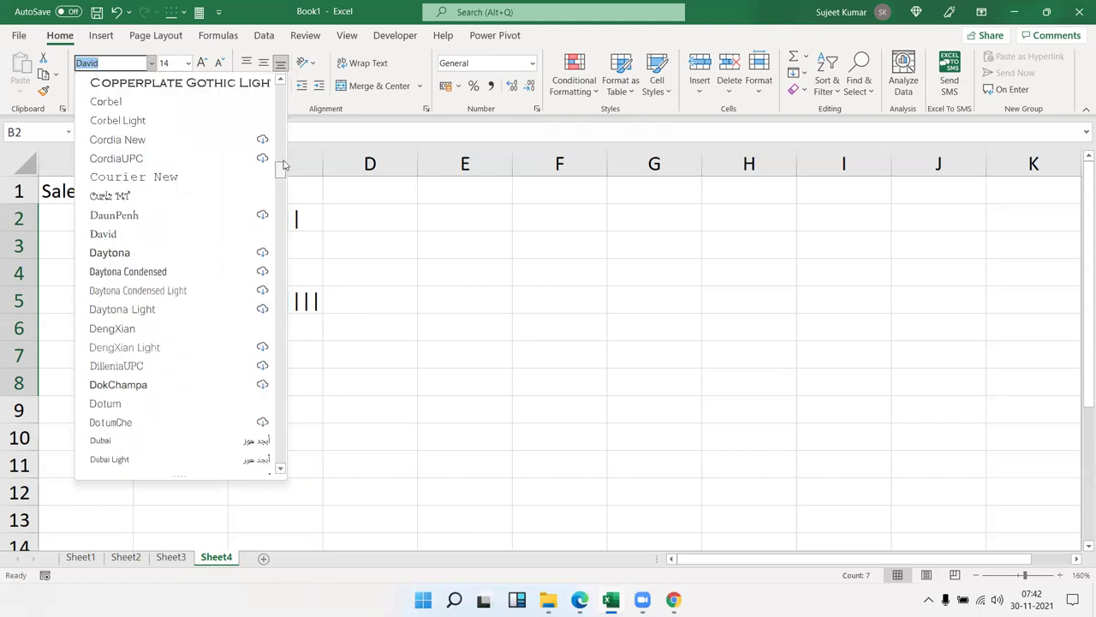
{"action": "left_click", "coordinate": [281, 469]}
{"action": "left_click_drag", "start_coordinate": [280, 469], "coordinate": [280, 469]}
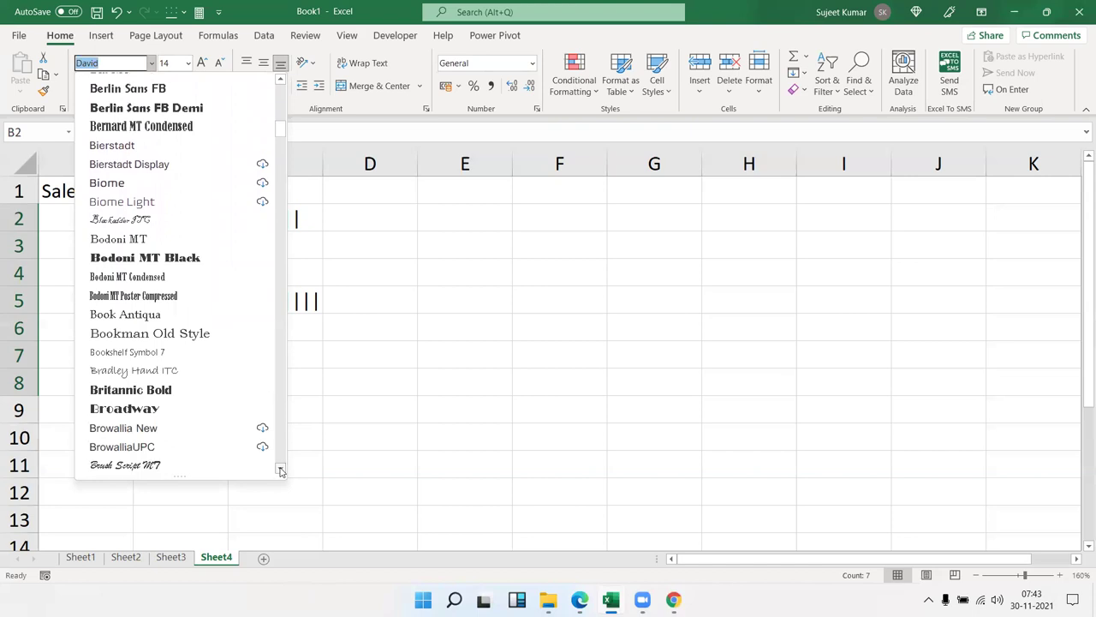
{"action": "left_click", "coordinate": [230, 397]}
{"action": "left_click", "coordinate": [293, 333]}
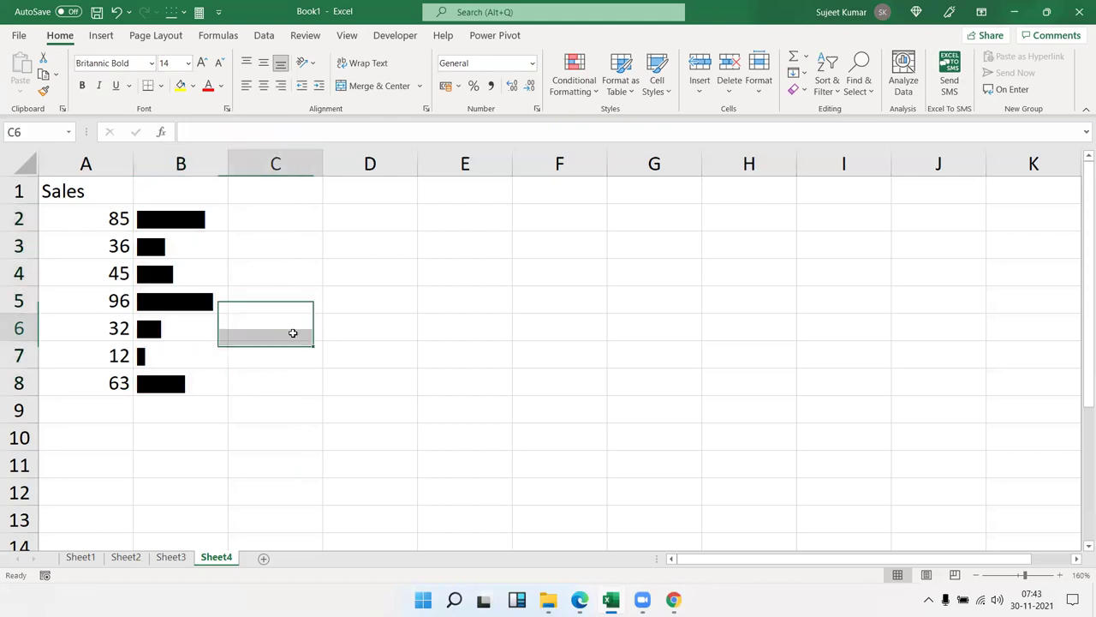
{"action": "left_click_drag", "start_coordinate": [208, 385], "coordinate": [192, 219]}
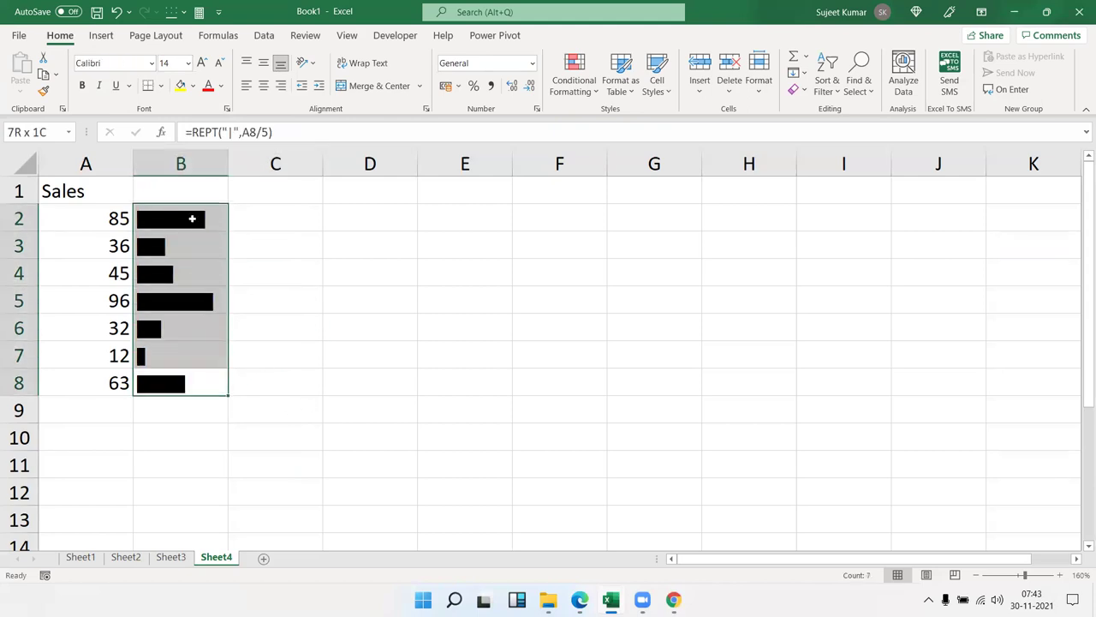
- Colour the bar text in B2:B8 light green
{"action": "left_click", "coordinate": [221, 86]}
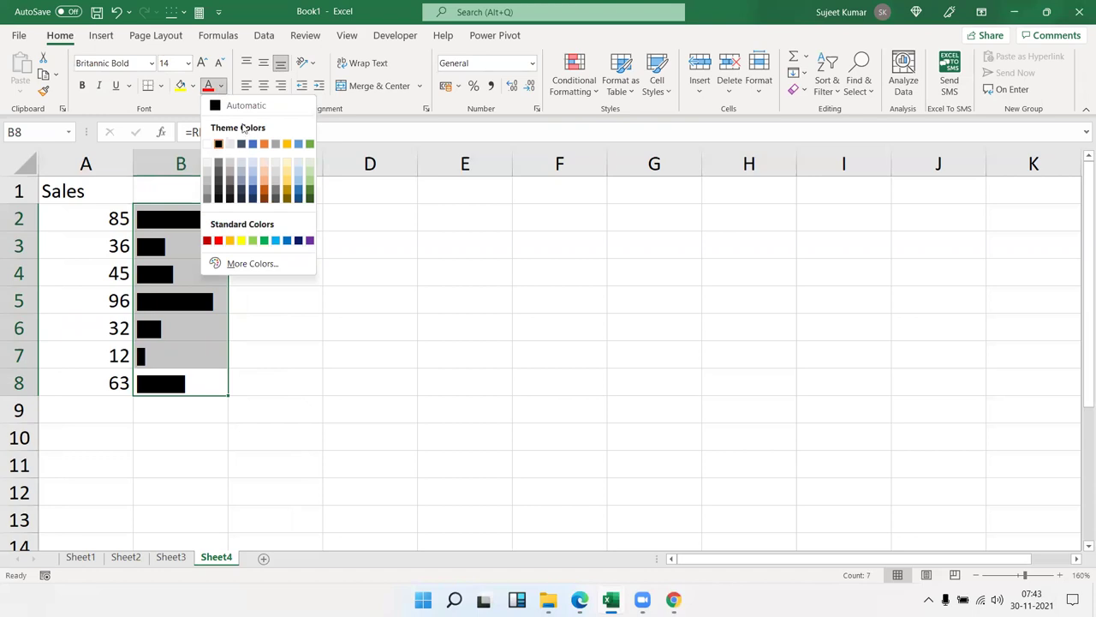
{"action": "left_click", "coordinate": [256, 242]}
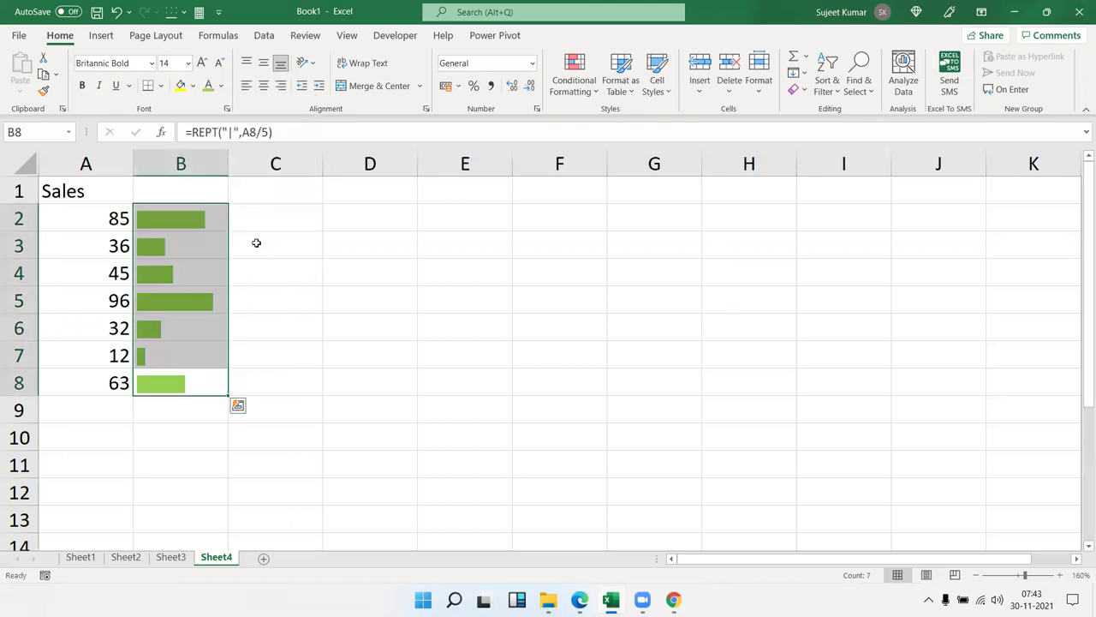
{"action": "left_click", "coordinate": [201, 219]}
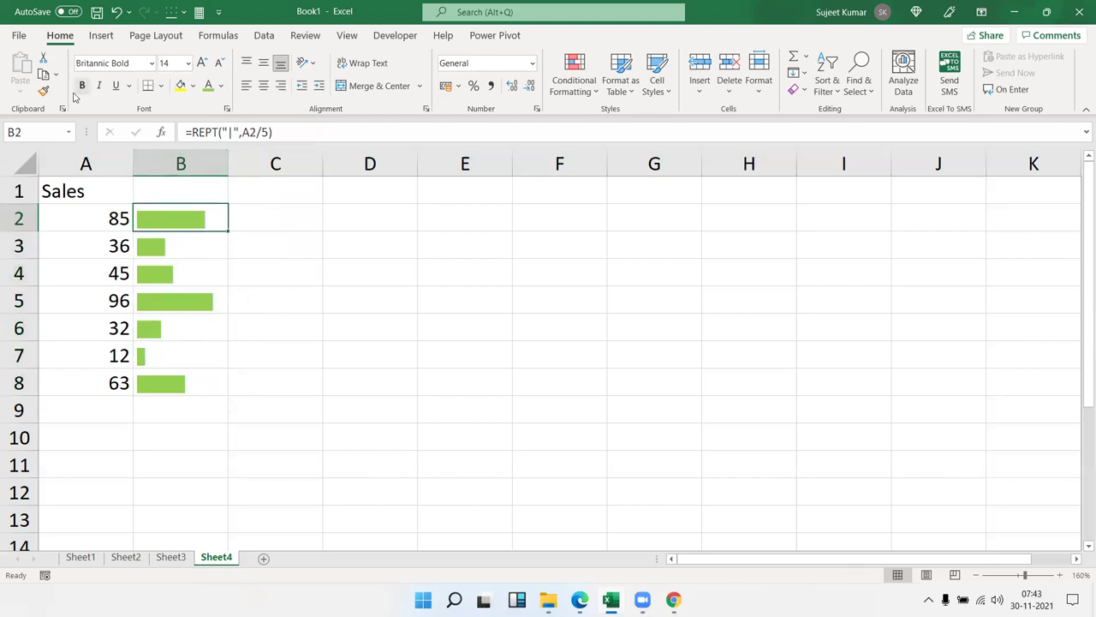
- Copy B2's bar formatting to H2 and enter =B2 there
{"action": "left_click", "coordinate": [46, 93]}
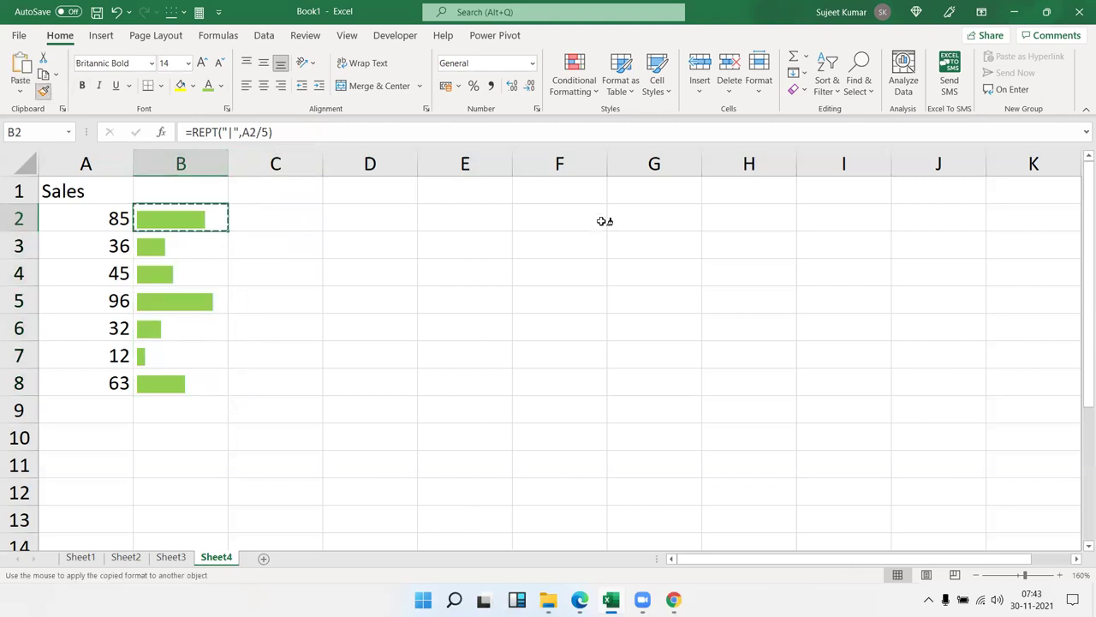
{"action": "left_click", "coordinate": [732, 220]}
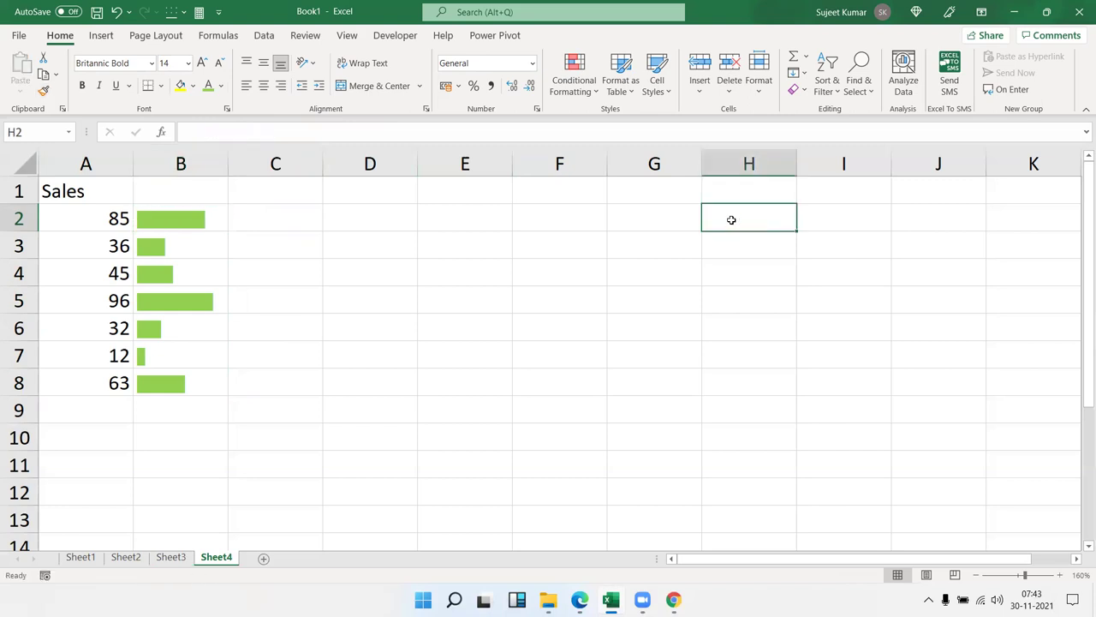
{"action": "type", "text": "="}
{"action": "key", "text": "Left"}
{"action": "key", "text": "Left"}
{"action": "key", "text": "Left"}
{"action": "key", "text": "Left"}
{"action": "key", "text": "Left"}
{"action": "key", "text": "Left"}
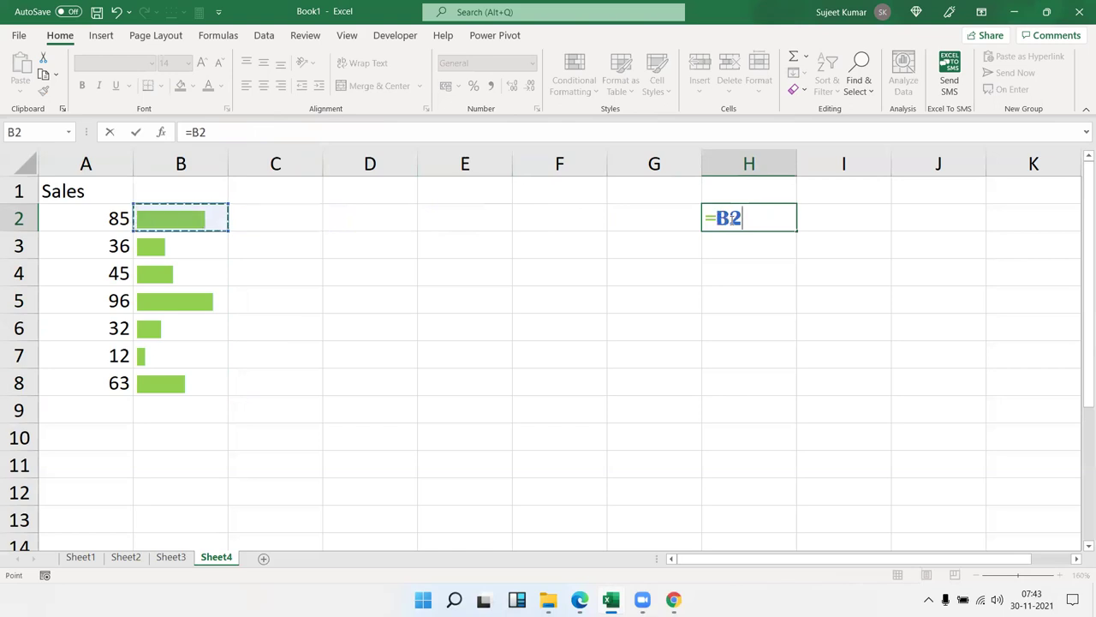
{"action": "key", "text": "Return"}
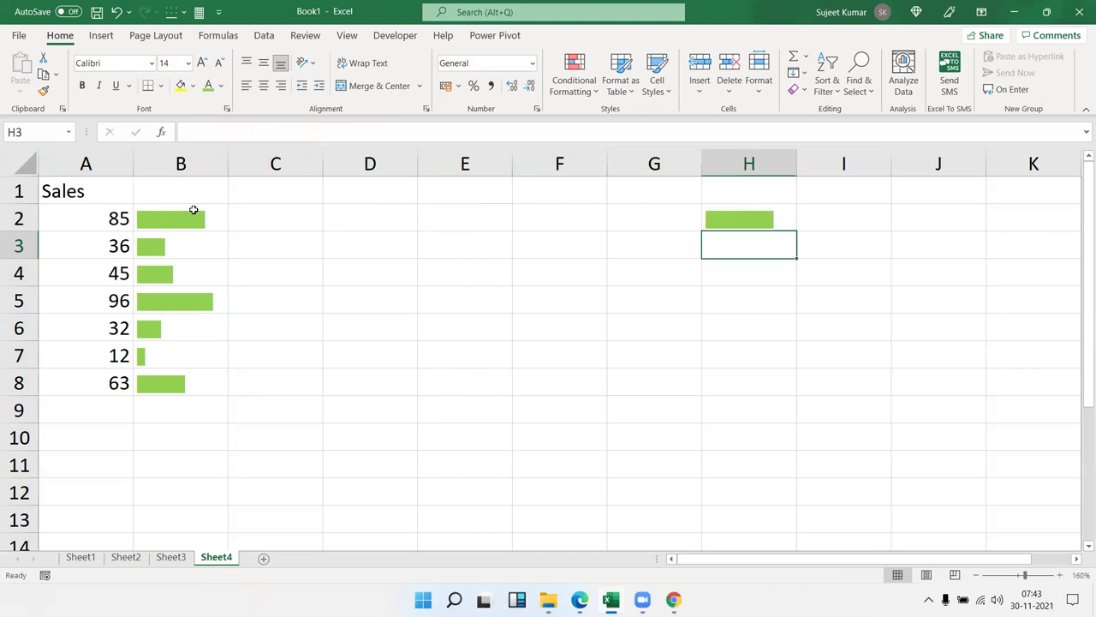
- Inspect B2's REPT formula without changing it
{"action": "double_click", "coordinate": [194, 212]}
{"action": "key", "text": "Escape"}
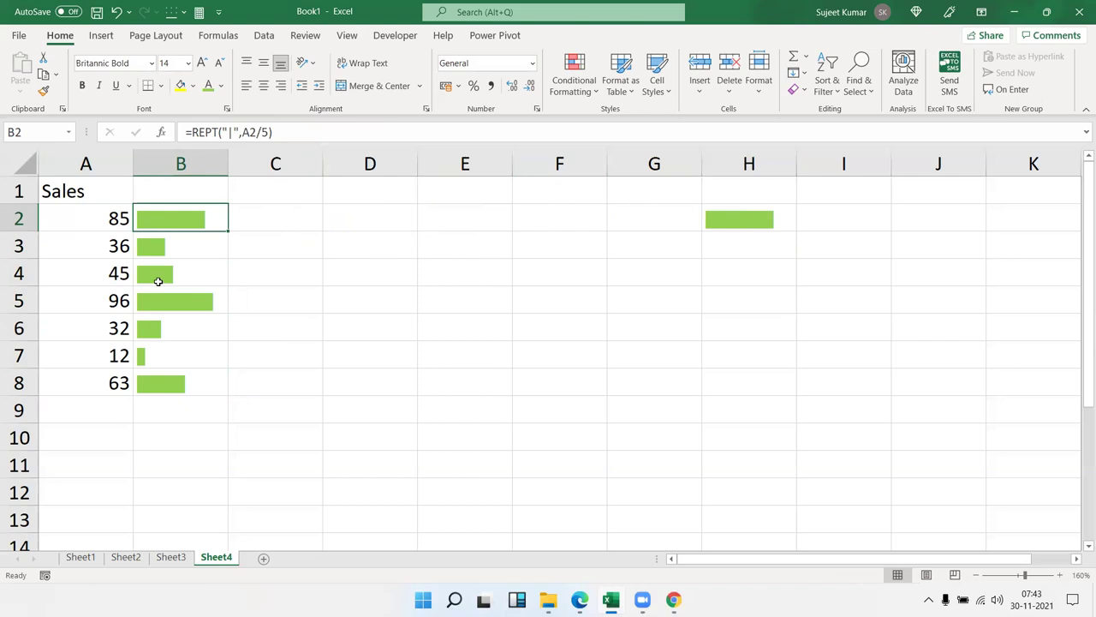
{"action": "key", "text": "Right"}
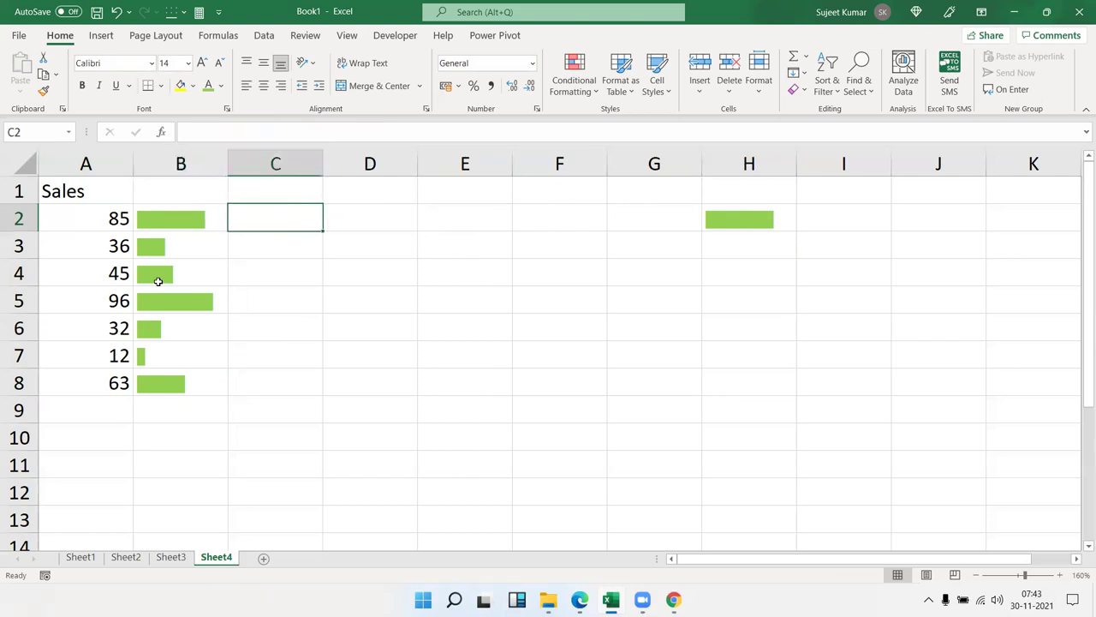
{"action": "key", "text": "Right"}
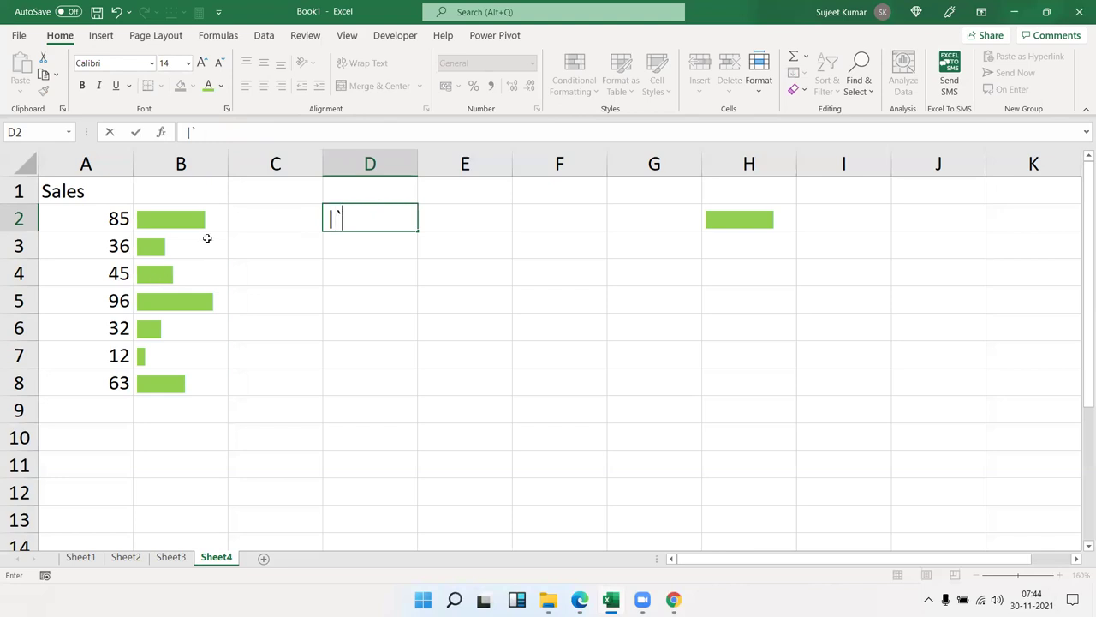
- Copy B2:B8 and paste it back as values
{"action": "key", "text": "Escape"}
{"action": "left_click_drag", "start_coordinate": [213, 225], "coordinate": [204, 304]}
{"action": "left_click_drag", "start_coordinate": [204, 356], "coordinate": [203, 387]}
{"action": "key", "text": "ctrl+c"}
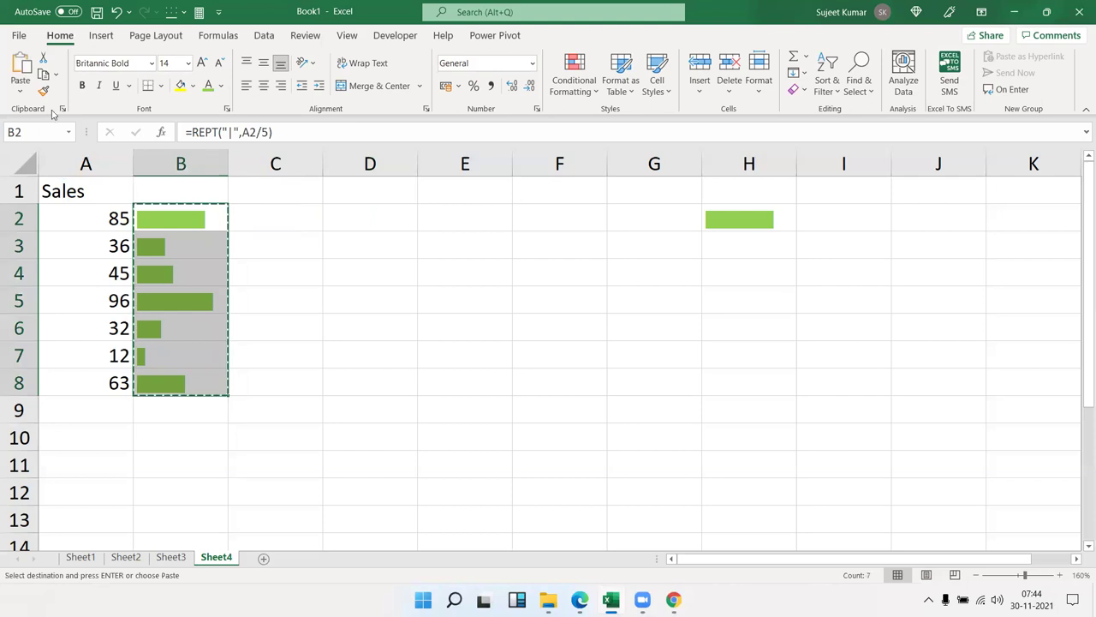
{"action": "left_click", "coordinate": [20, 91]}
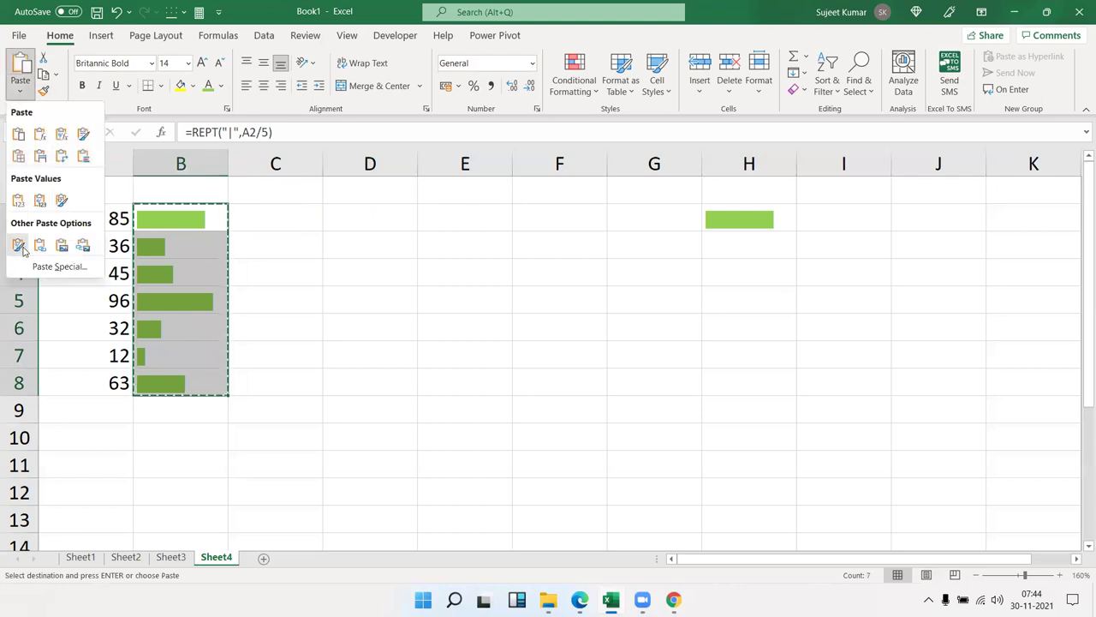
{"action": "left_click", "coordinate": [19, 201]}
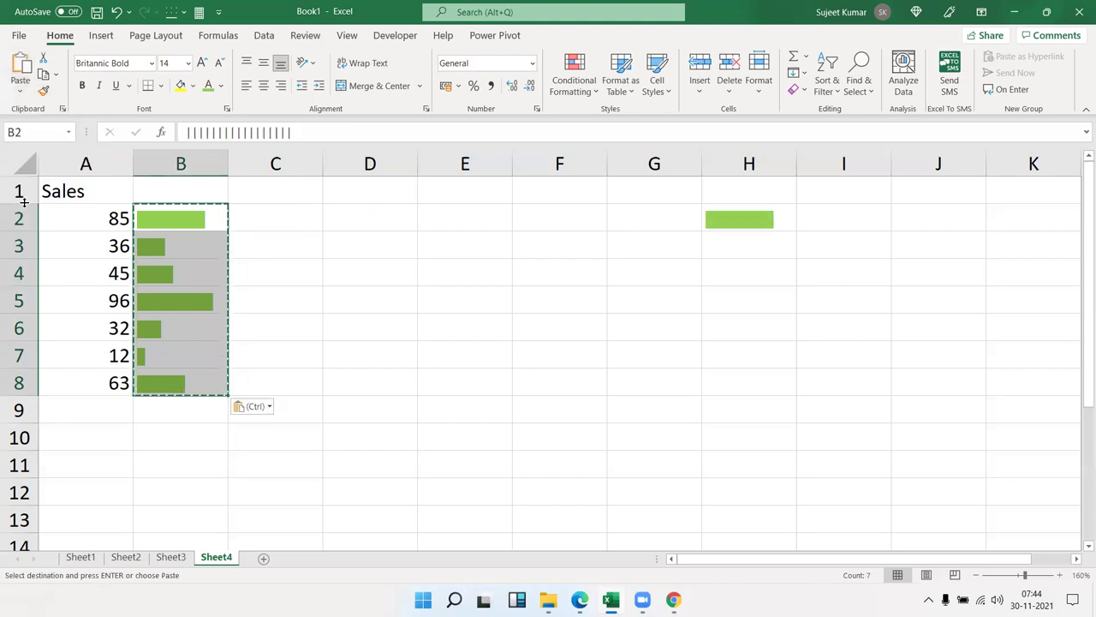
- Confirm B2 now holds literal pipe-character text instead of a formula
{"action": "left_click", "coordinate": [272, 238]}
{"action": "left_click", "coordinate": [193, 206]}
{"action": "key", "text": "F2"}
{"action": "key", "text": "shift+Home"}
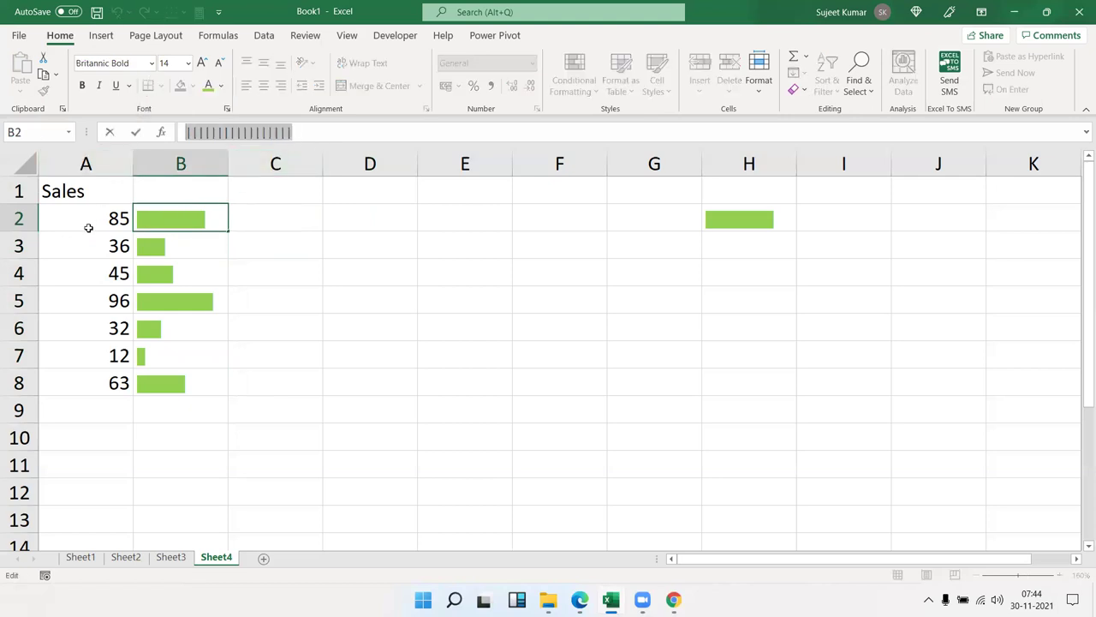
{"action": "key", "text": "Escape"}
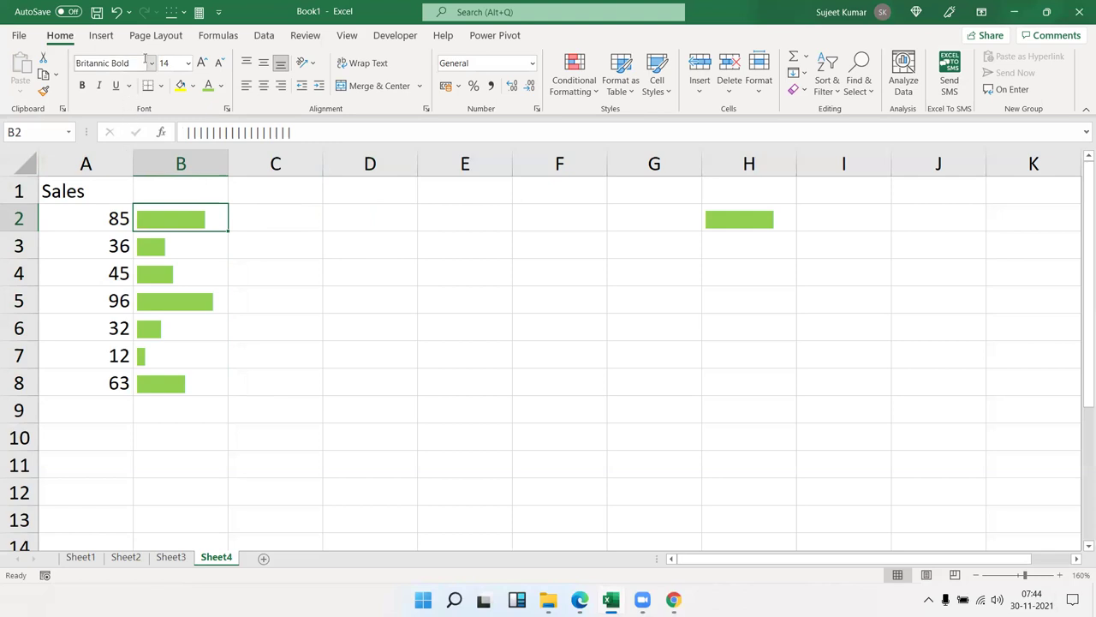
{"action": "double_click", "coordinate": [238, 217]}
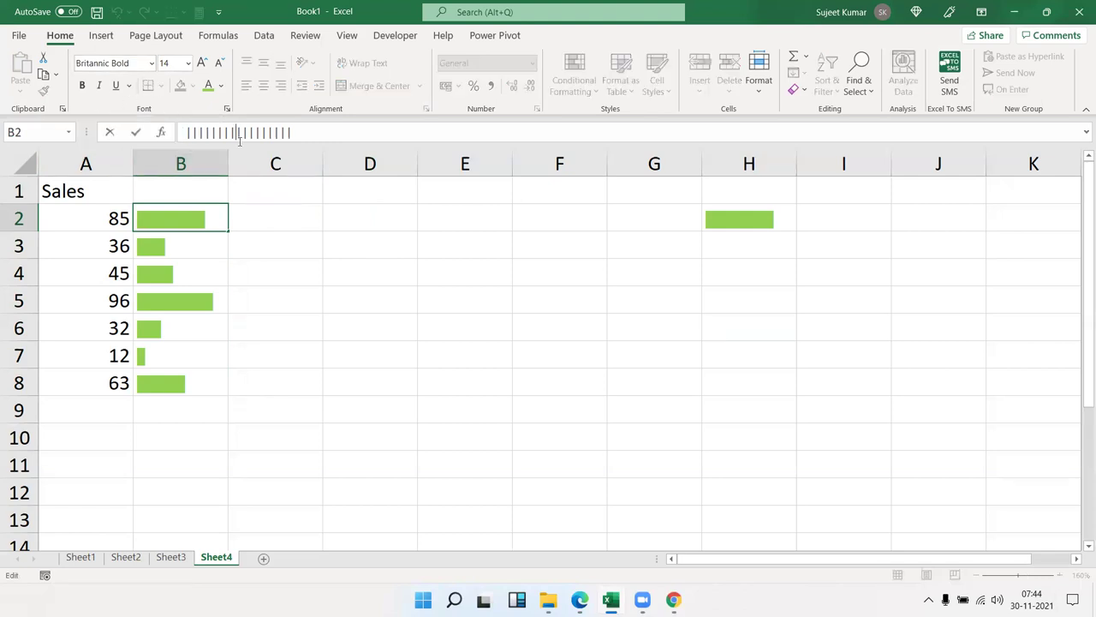